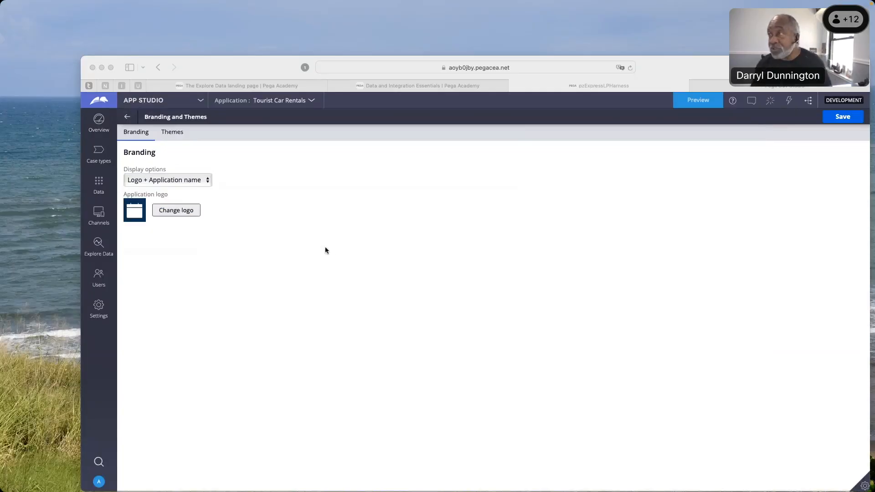
Open the Rental Reservation case type and select the Collect customer information step in the Create new customer process
drag(264, 63, 242, 44)
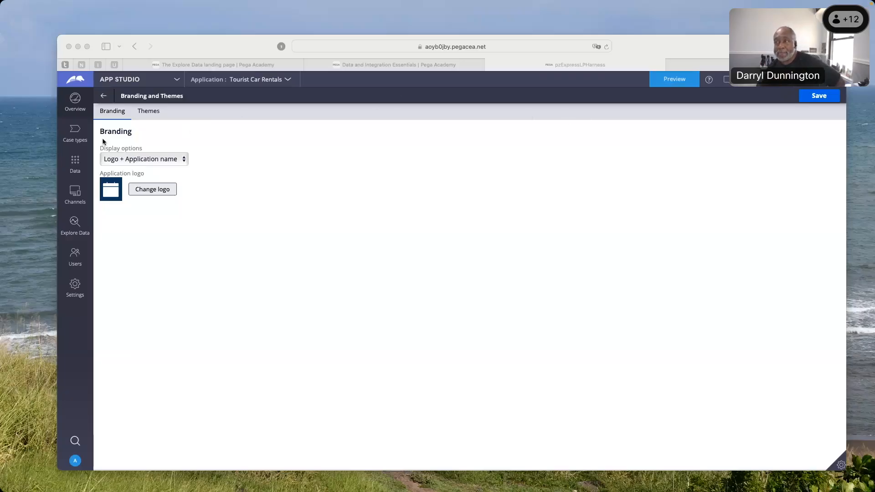
click(75, 135)
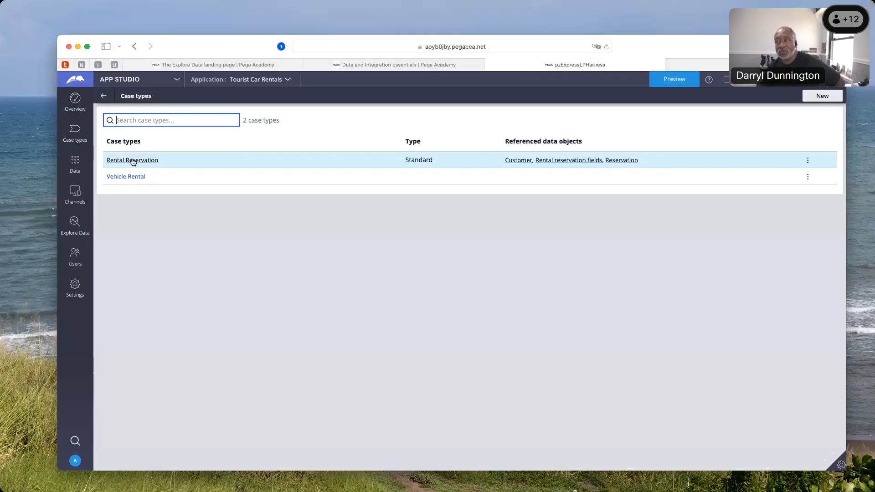
click(133, 161)
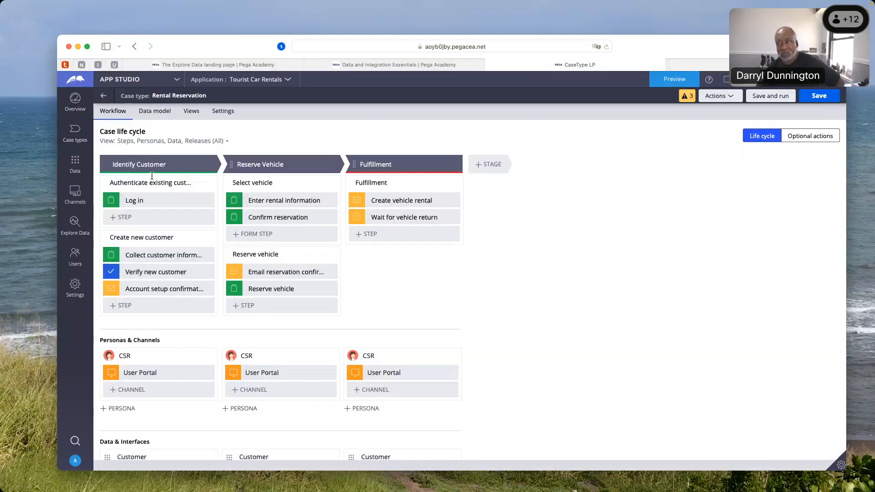
click(138, 255)
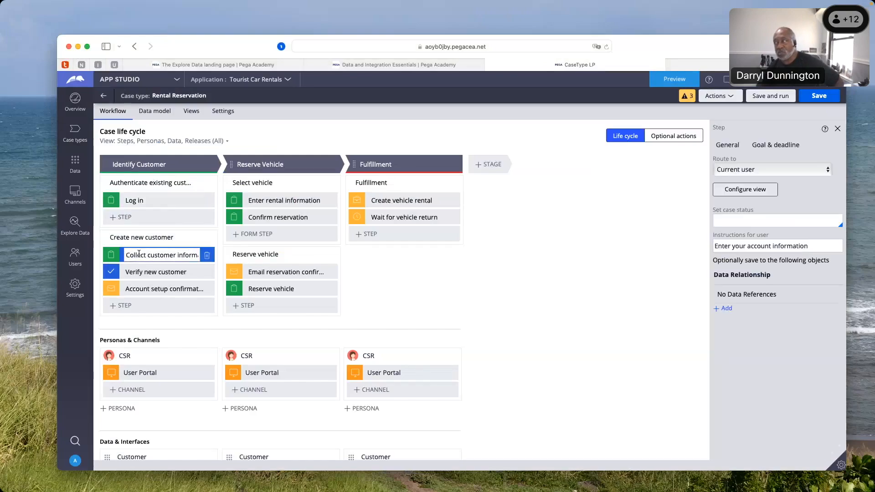
triple_click(140, 254)
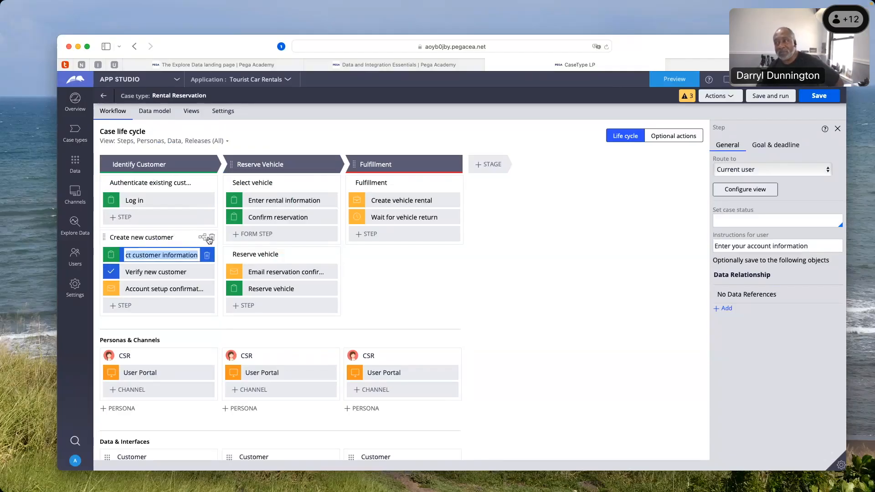
Open the Create new customer process flow, view its Collect customer information connector, and return to the case types list
click(206, 239)
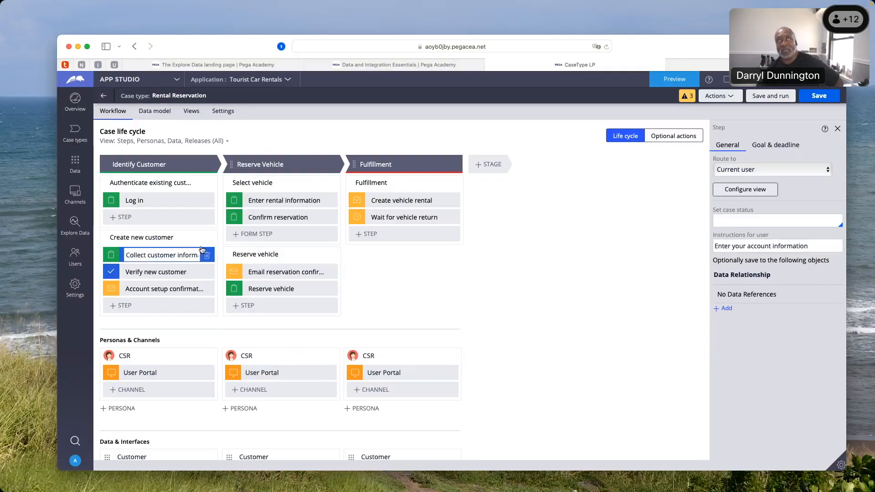
click(202, 249)
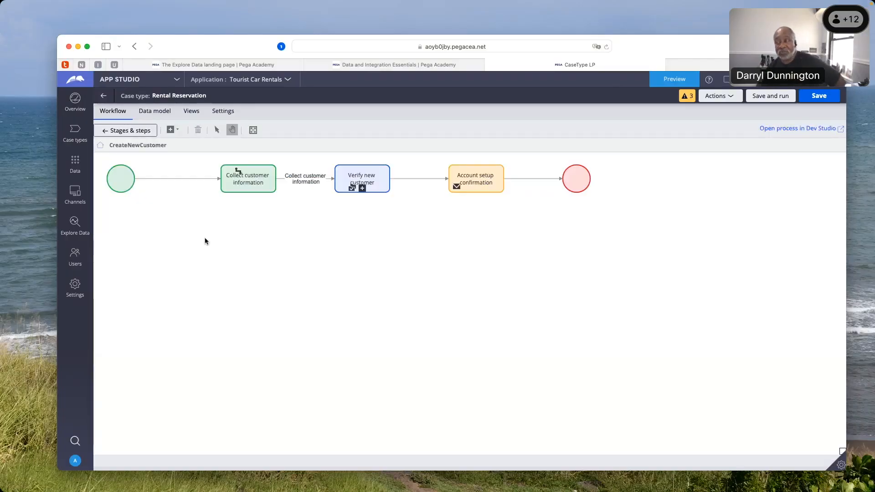
click(257, 185)
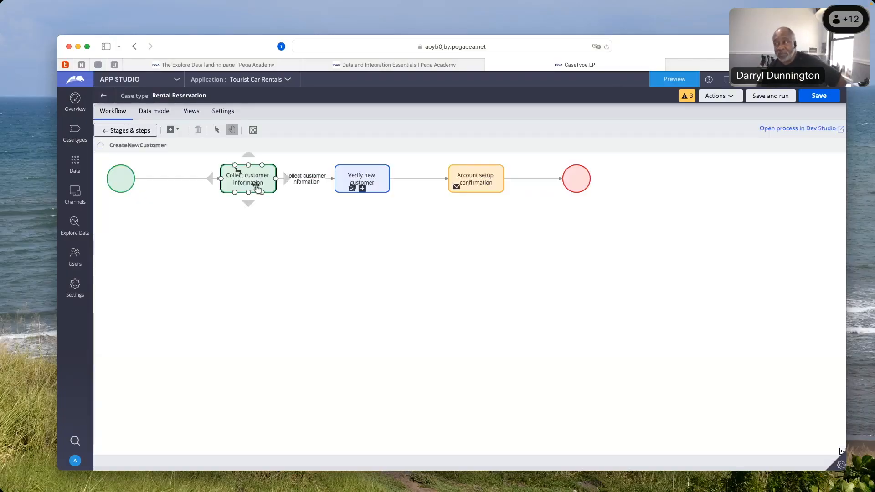
click(305, 181)
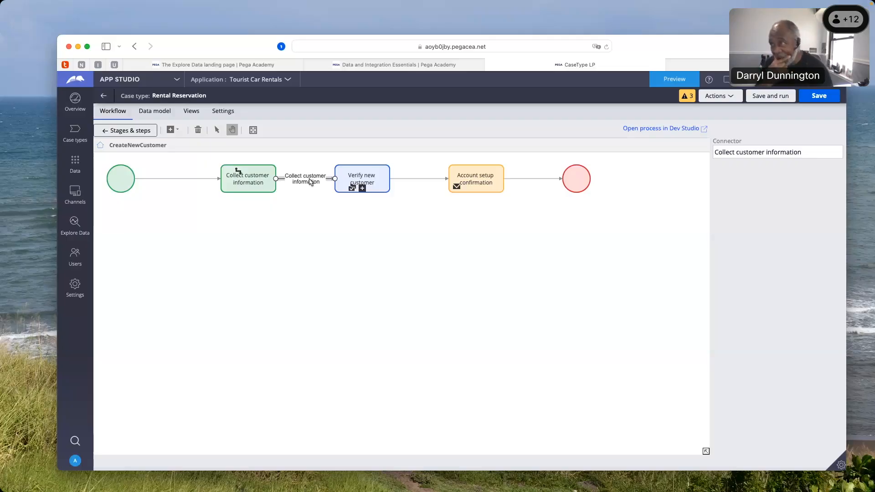
click(105, 98)
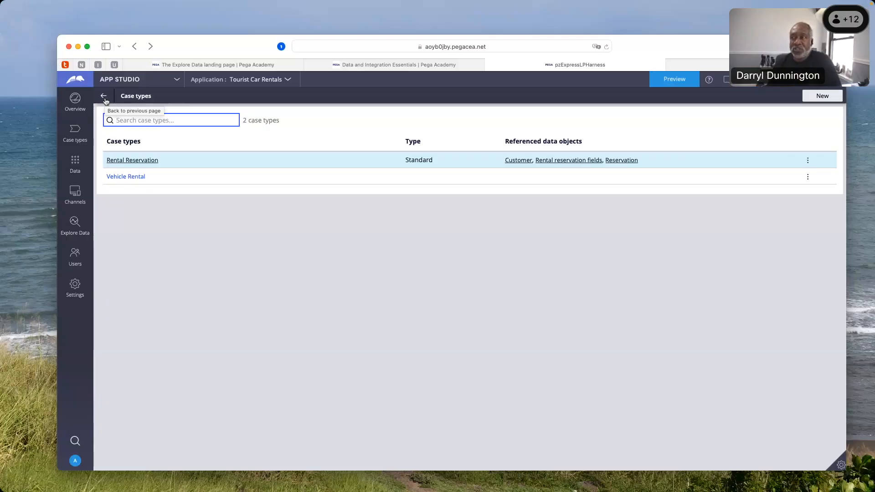
Open the application's Branding and Themes settings and choose Logo + Application name as the display option
click(77, 257)
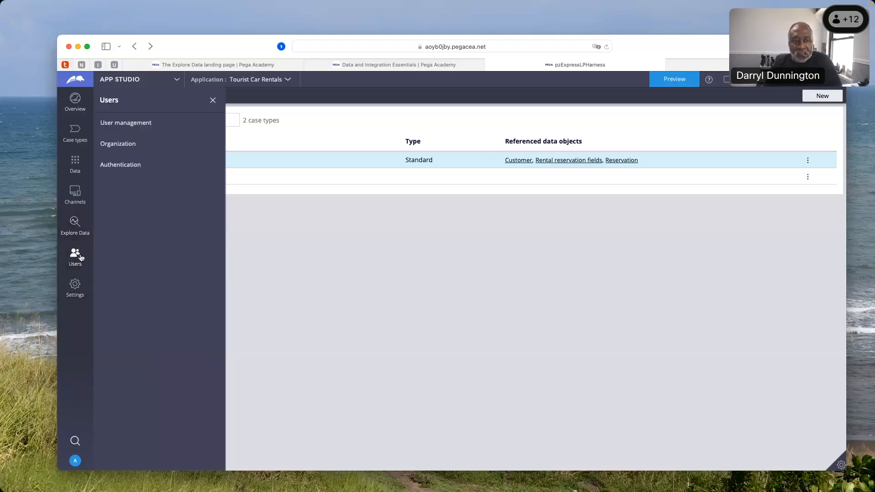
click(77, 287)
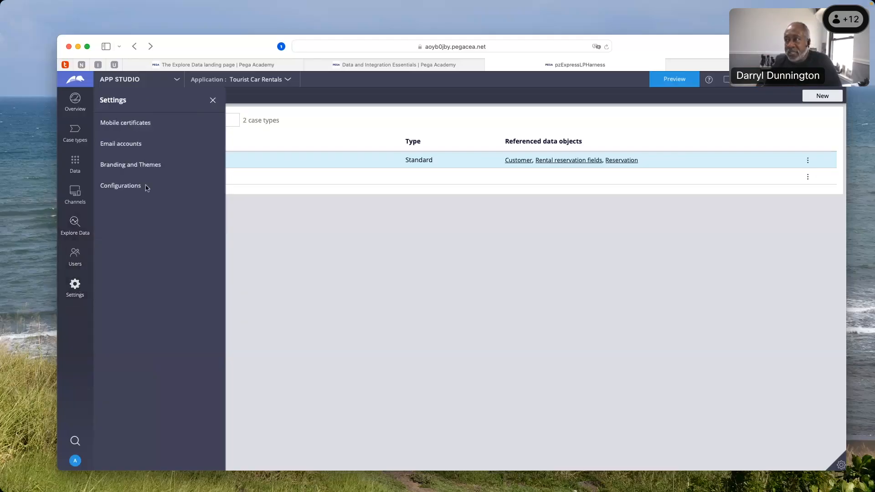
click(123, 167)
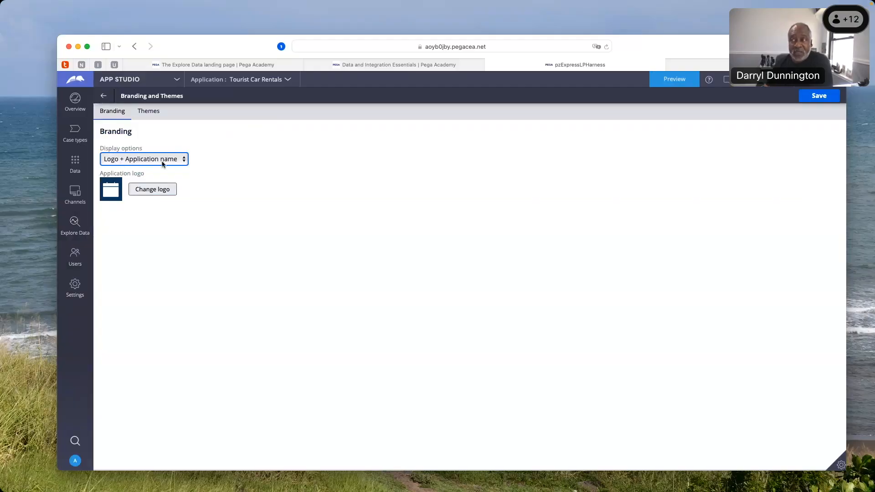
click(185, 160)
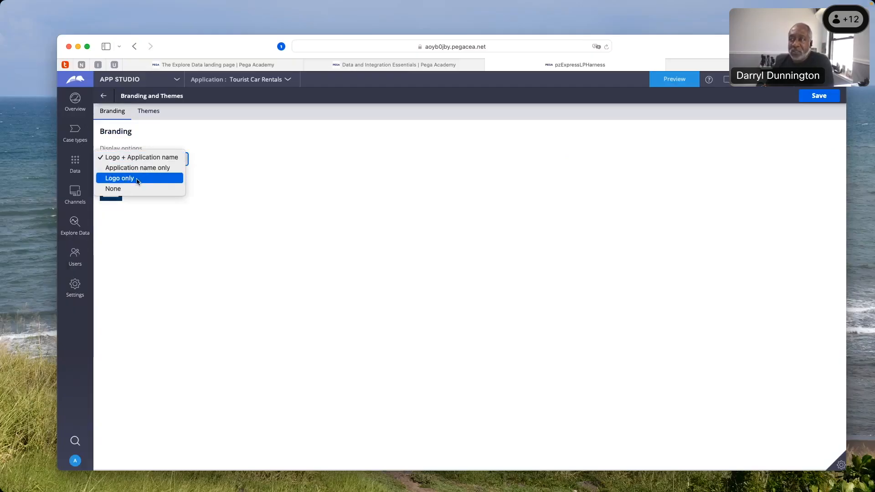
click(142, 158)
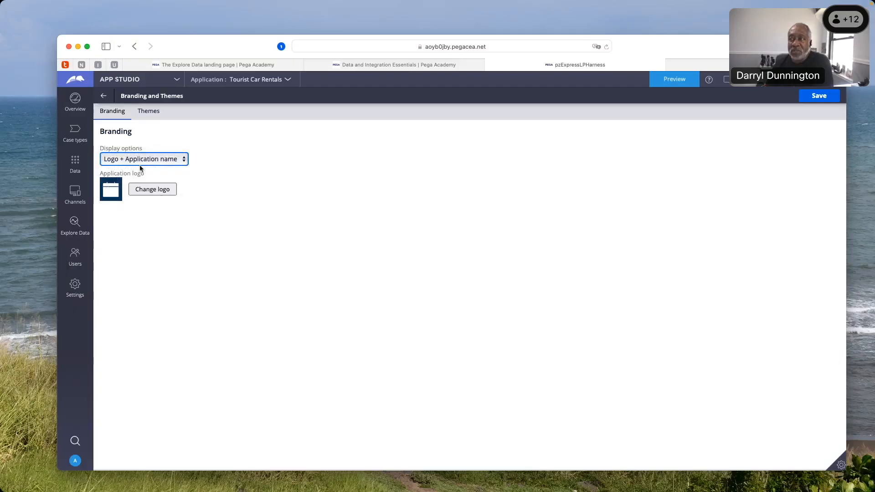
Replace the application logo by uploading Banner.jpg from the images folder and submitting it
click(153, 194)
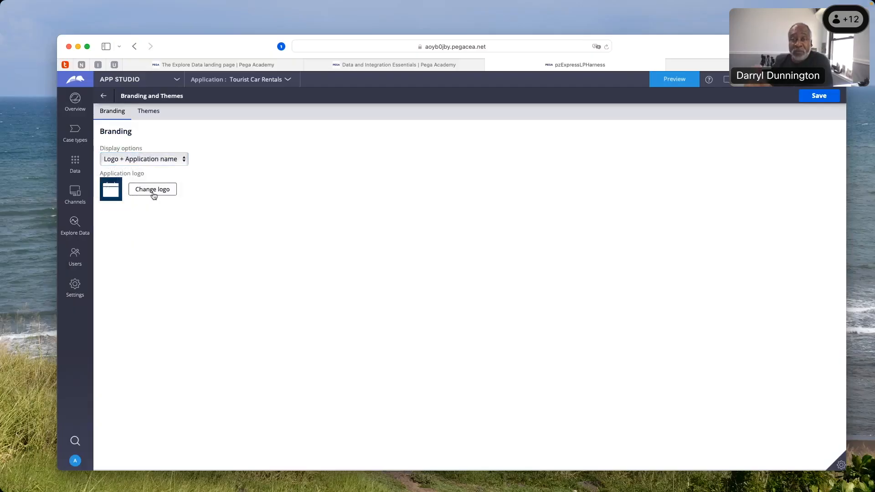
click(154, 194)
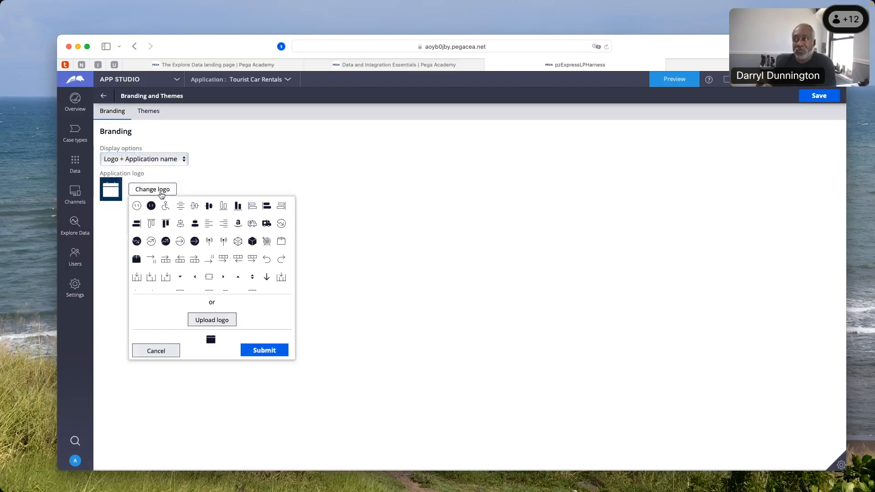
scroll(211, 243, down, 2)
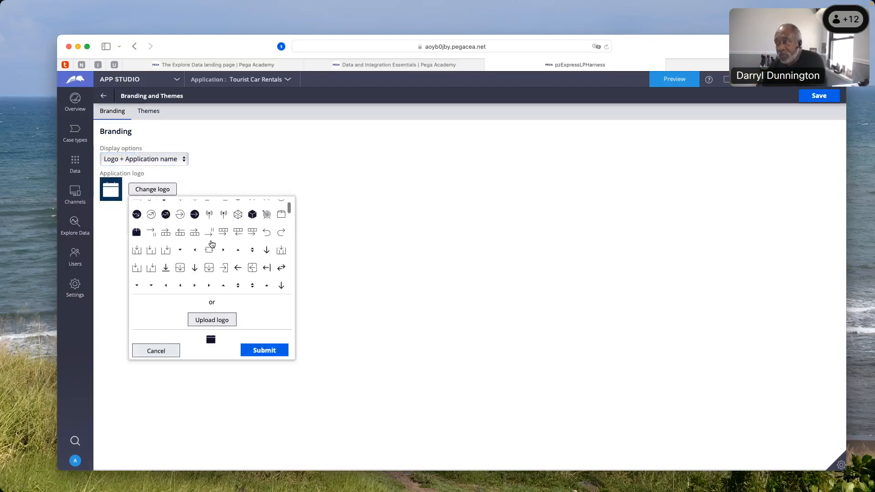
scroll(209, 246, up, 2)
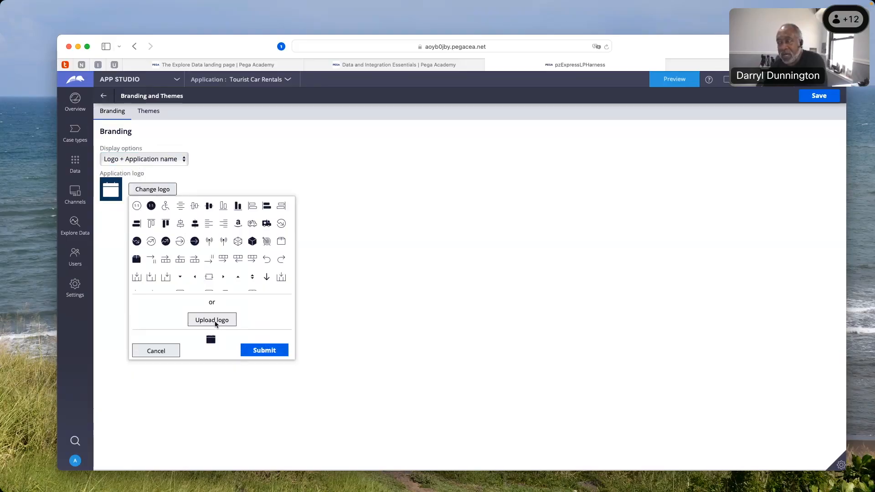
click(212, 321)
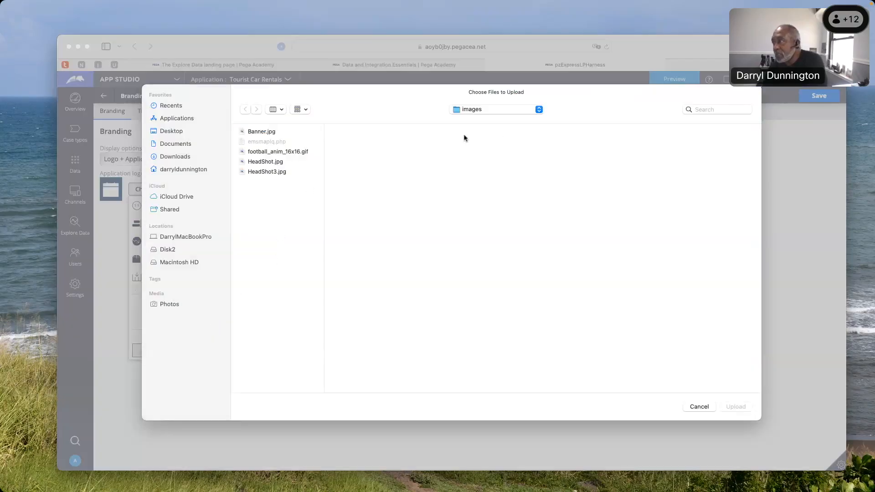
click(268, 132)
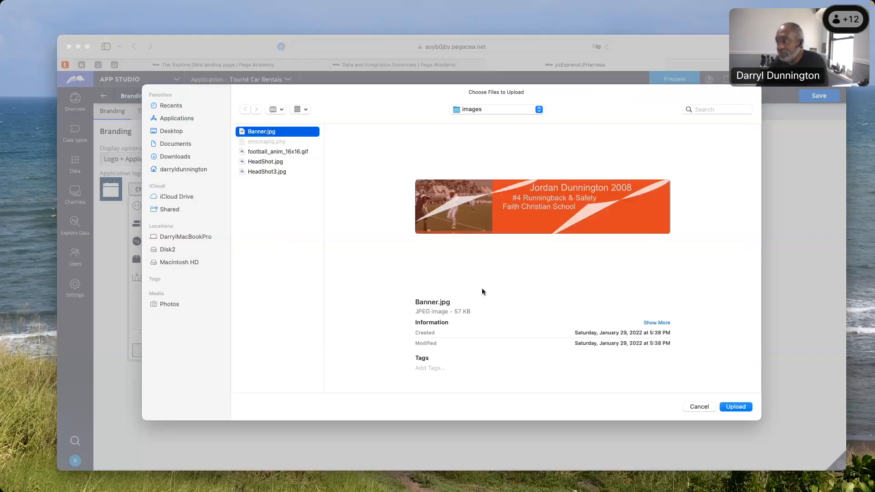
click(741, 410)
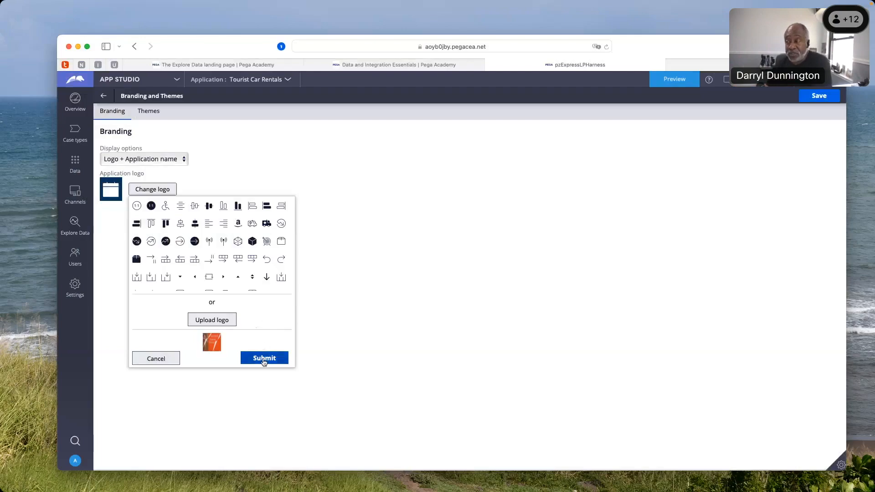
click(262, 360)
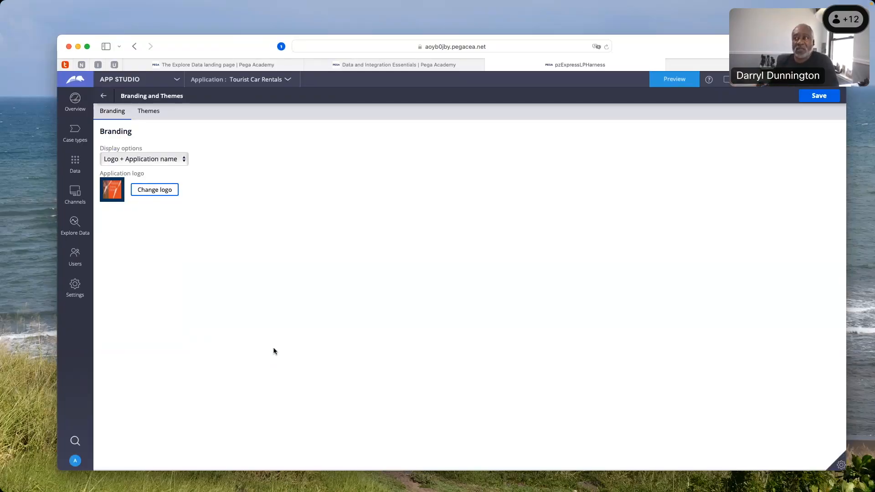
Set the theme's page background color to light green #DCE99E and save the branding and theme changes
click(146, 115)
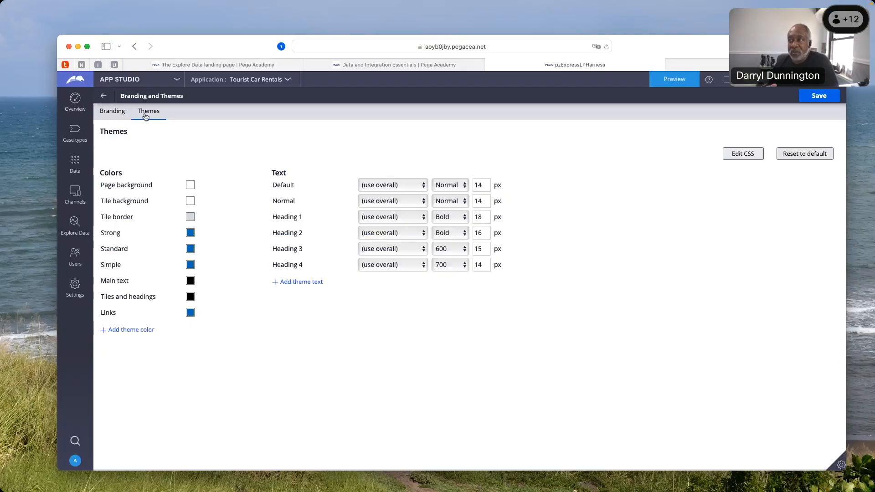
click(190, 186)
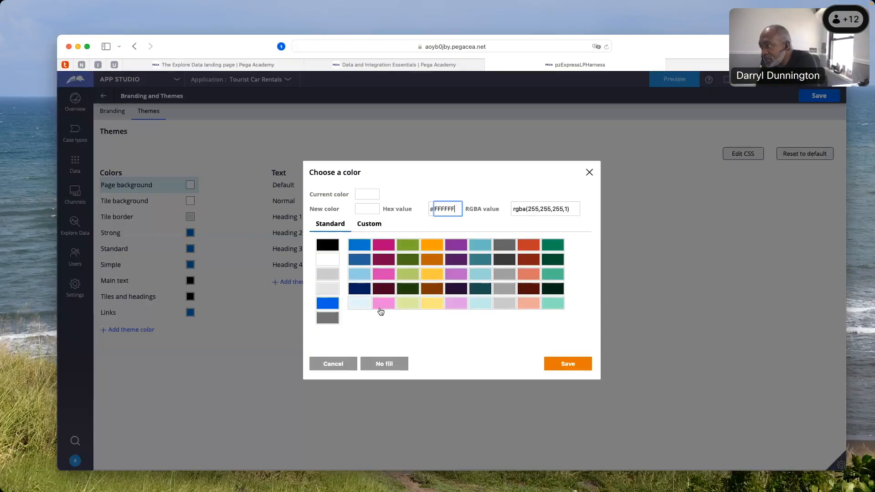
click(405, 304)
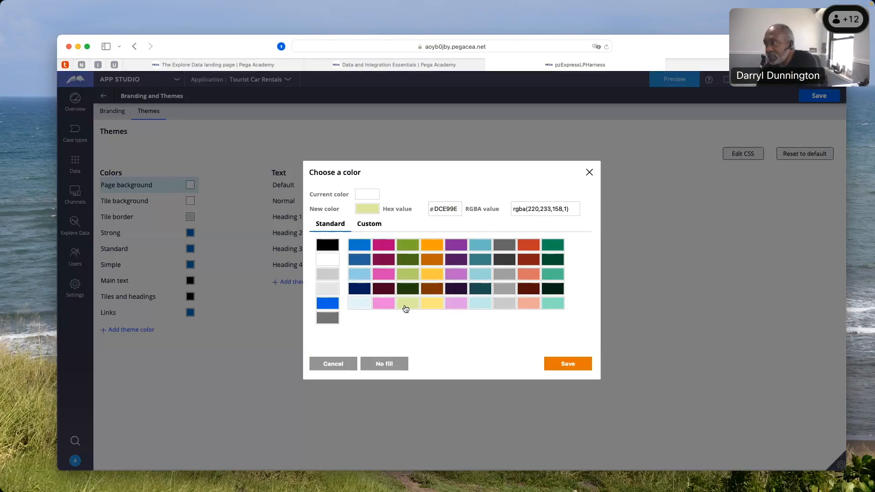
click(567, 370)
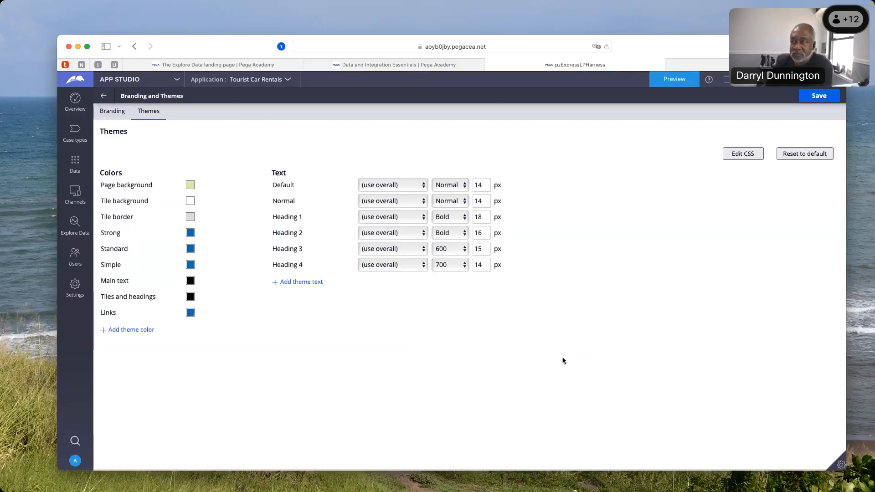
click(806, 94)
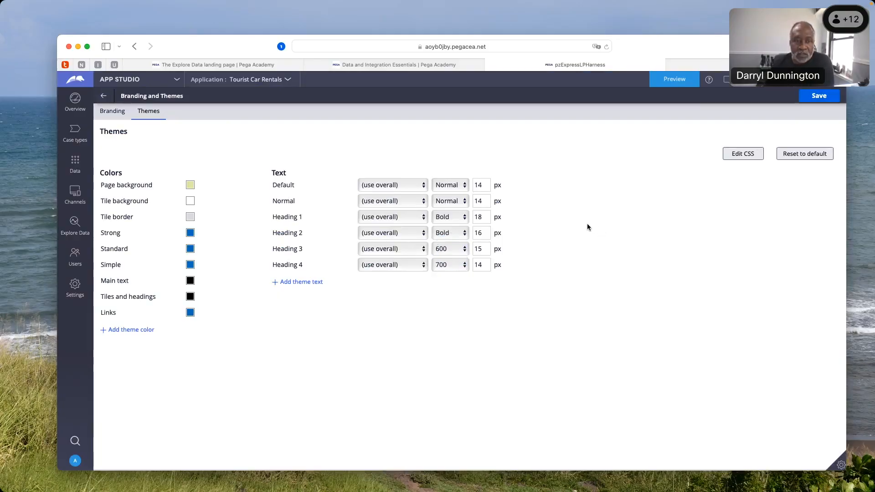
Preview the application's User Portal to check the new logo and background, and look at the available studios
click(674, 82)
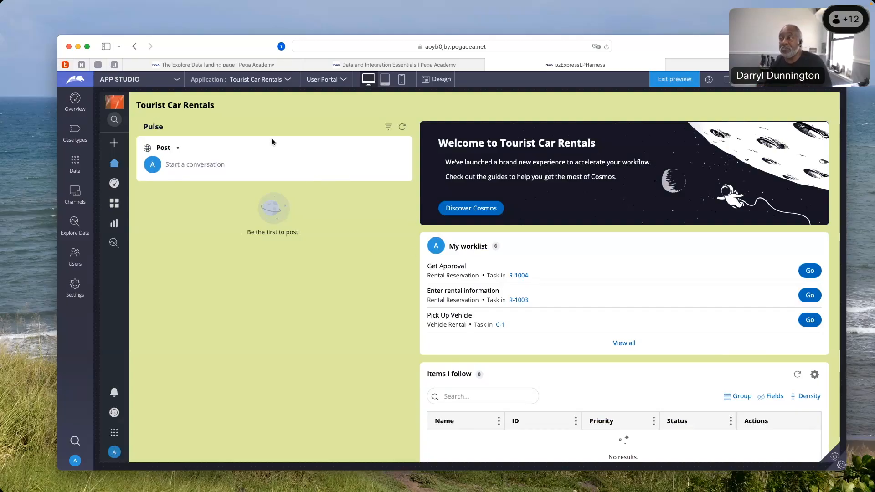
click(176, 81)
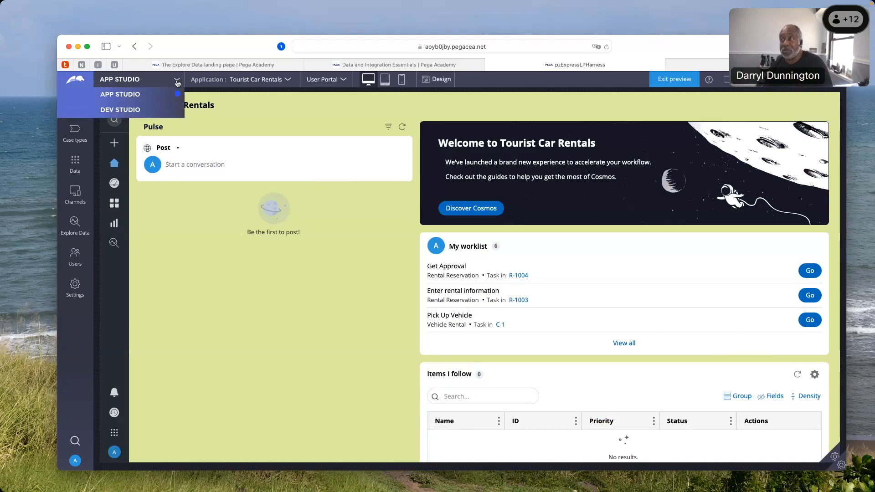
click(224, 129)
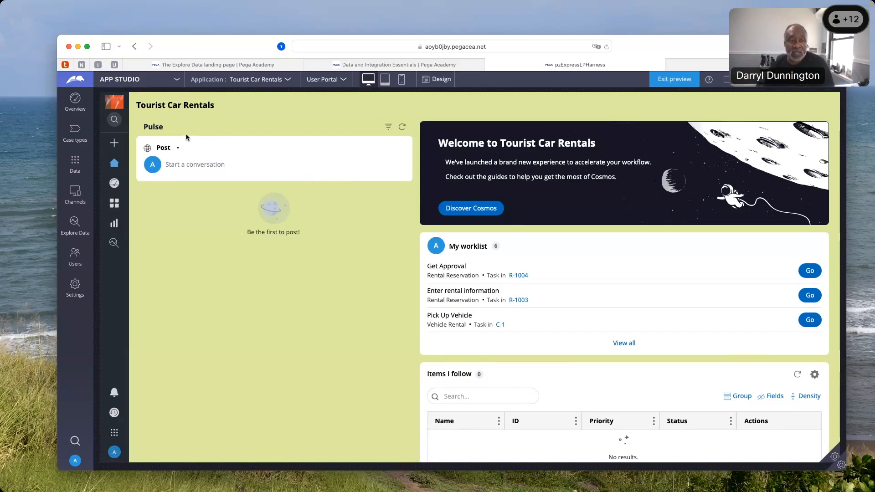
View the personas and people in User management, then open the form for inviting users and dismiss it
click(76, 195)
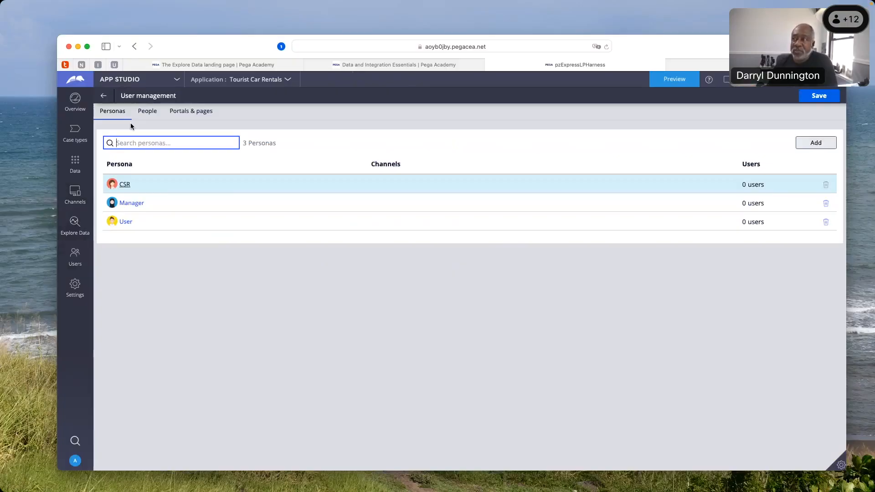
click(153, 116)
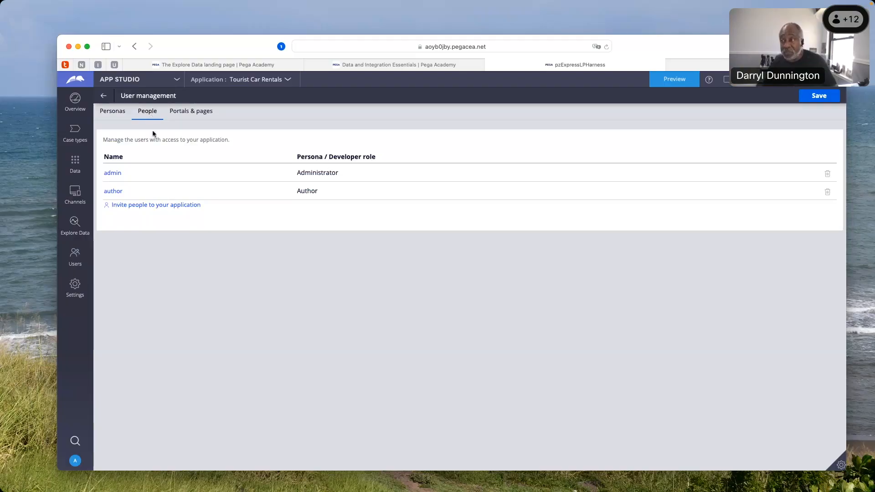
click(164, 206)
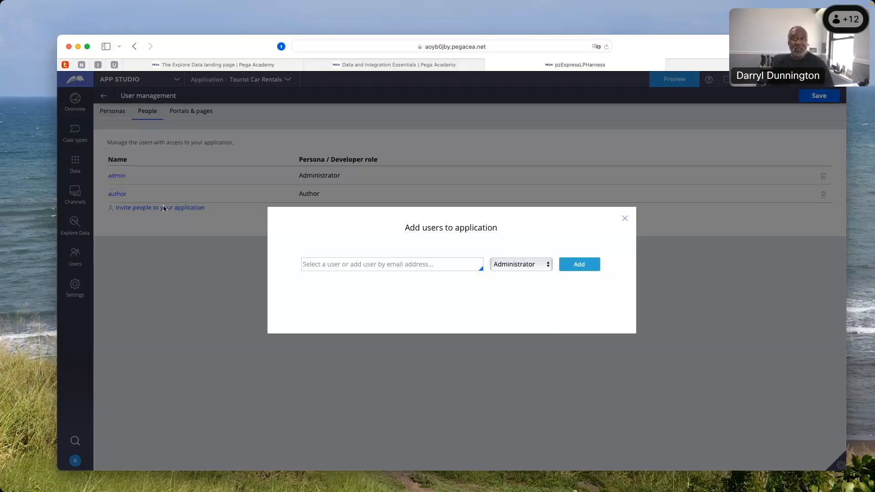
click(625, 220)
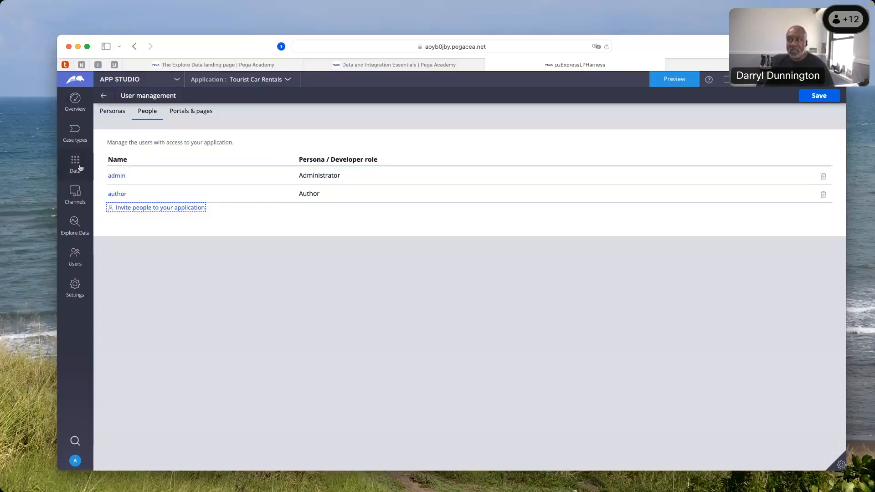
View the application's data objects and integrations, then preview the User Portal in tablet, phone and desktop layouts
click(80, 167)
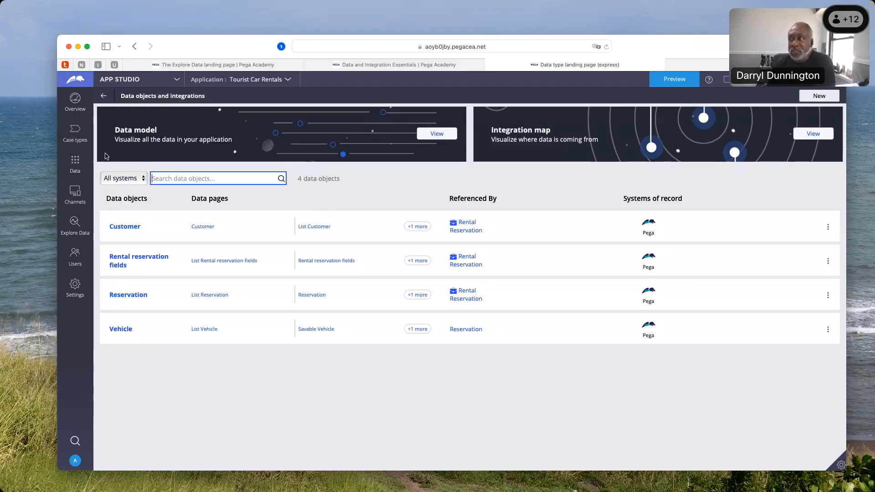
click(663, 84)
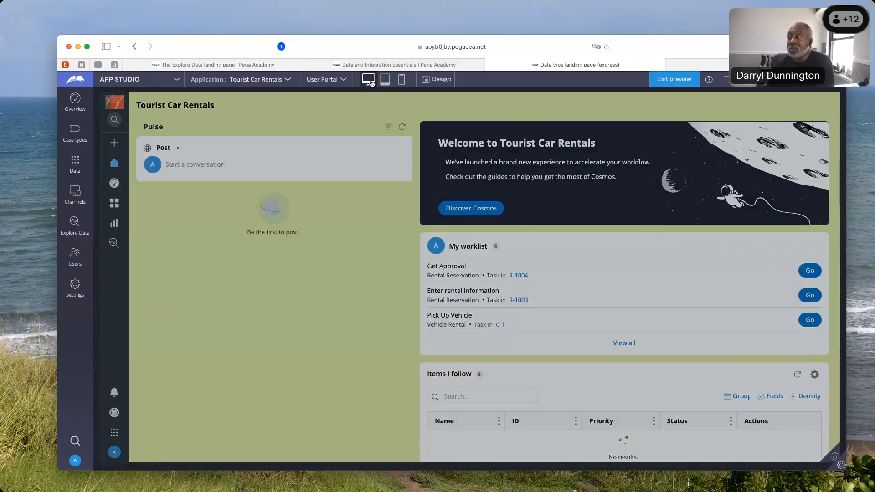
click(386, 83)
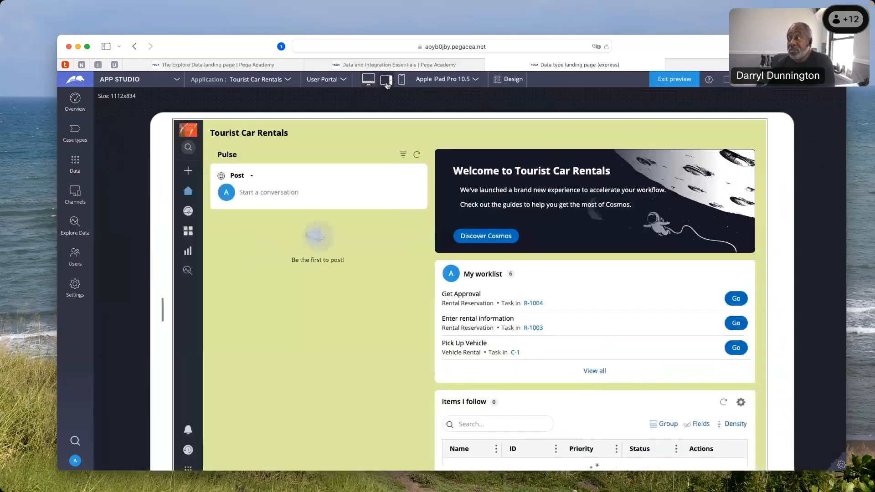
click(402, 82)
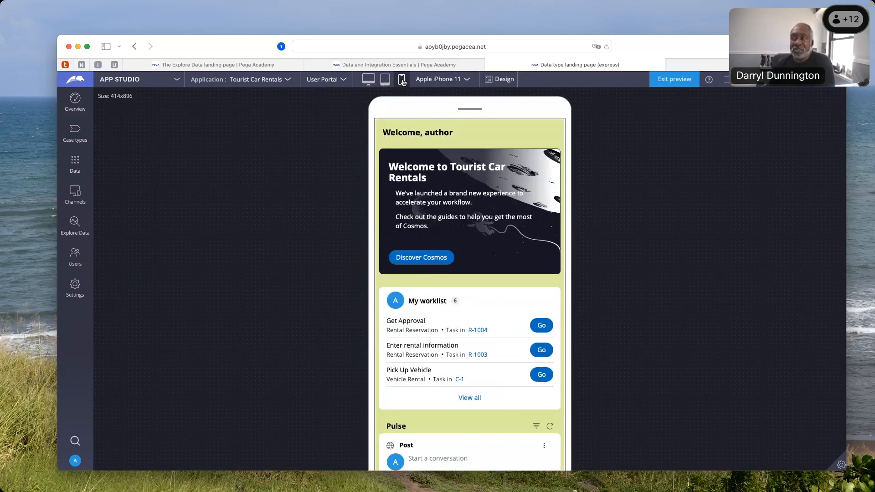
click(386, 79)
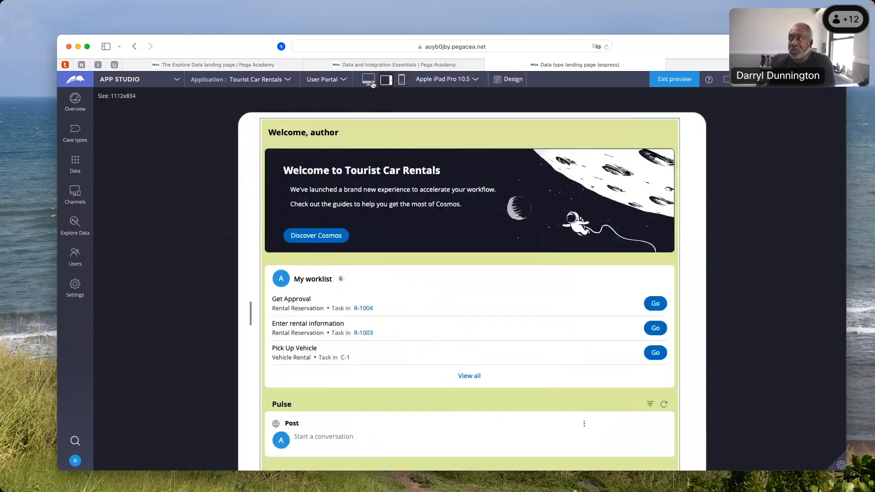
click(369, 80)
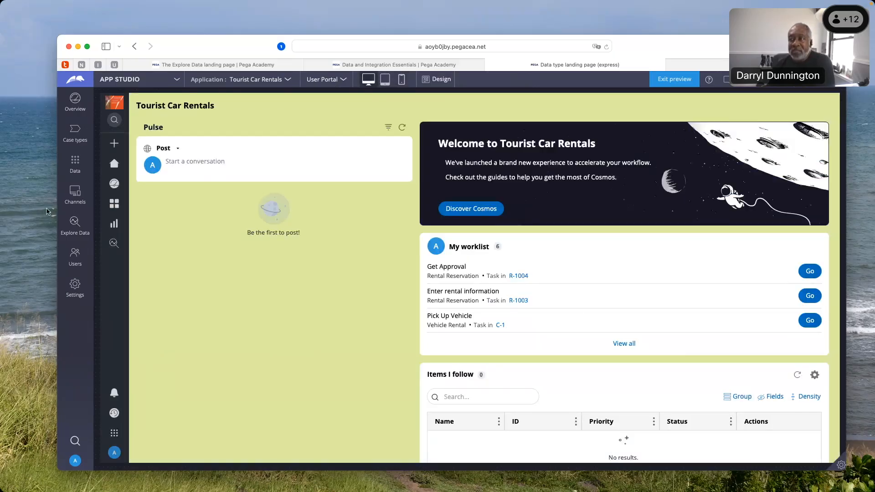
Look at the channel interfaces and examine the User Mobile App's navigation and list pages
click(76, 194)
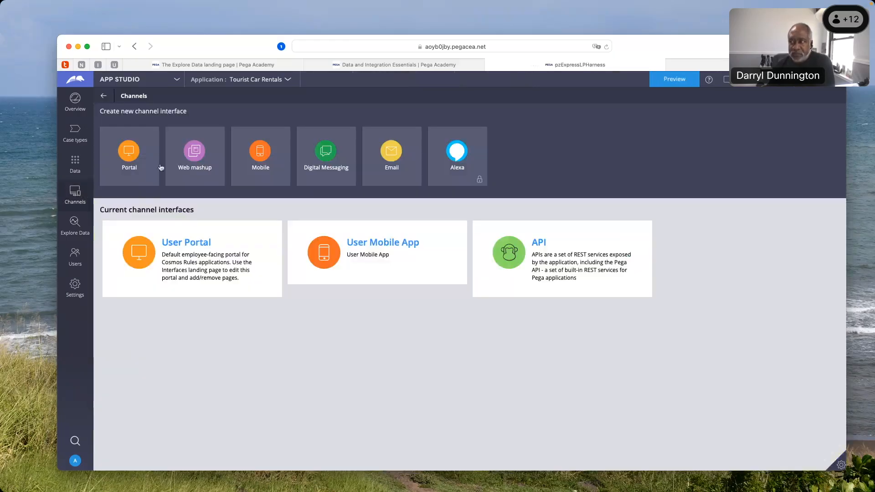
click(365, 250)
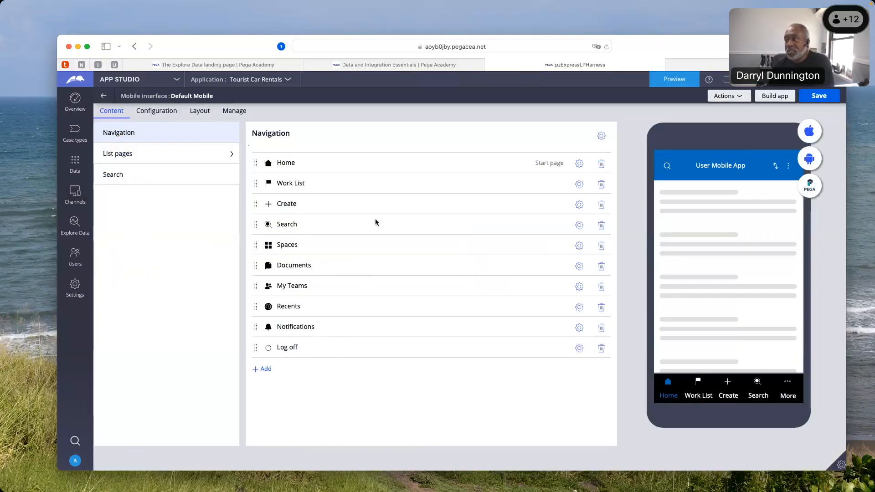
click(183, 160)
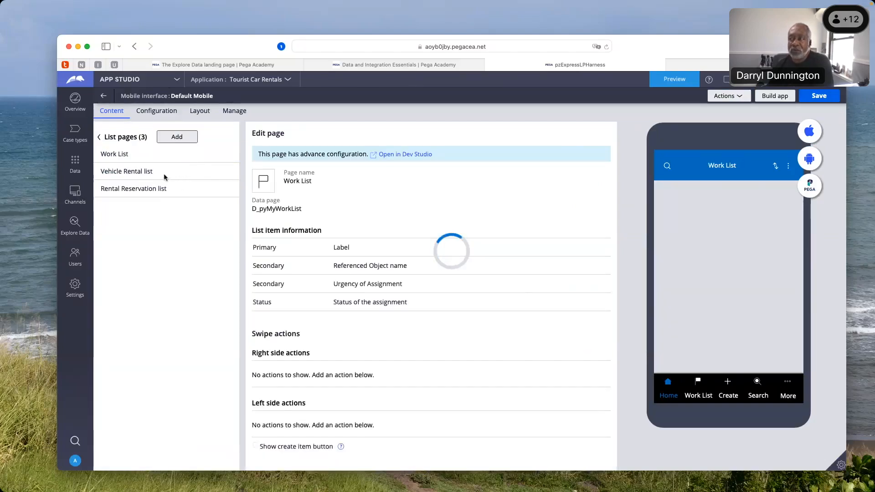
click(100, 139)
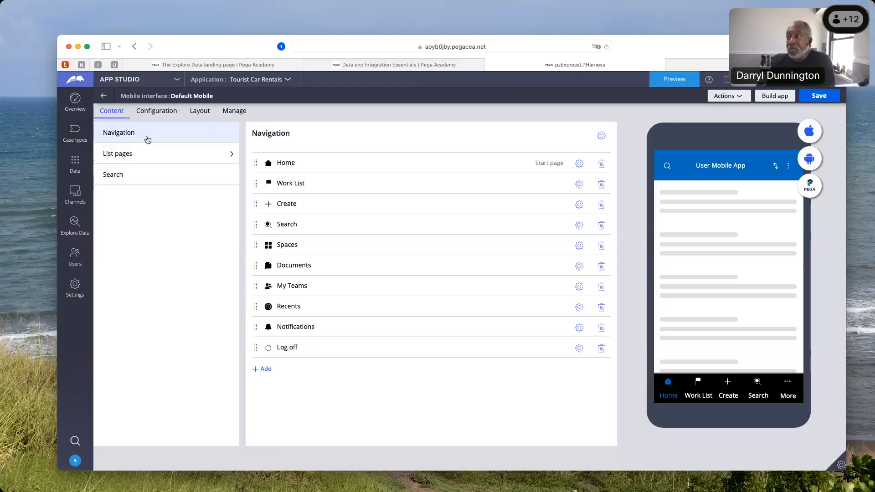
Switch from App Studio to Dev Studio
click(177, 81)
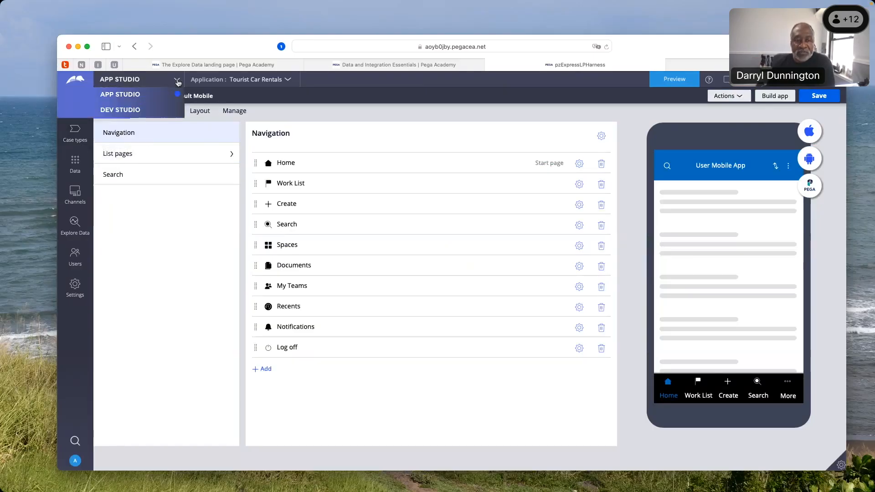
click(167, 215)
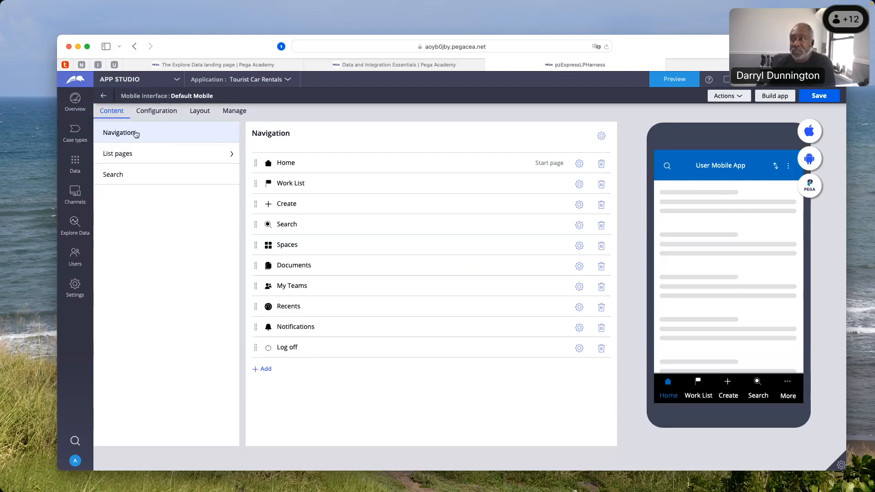
click(177, 82)
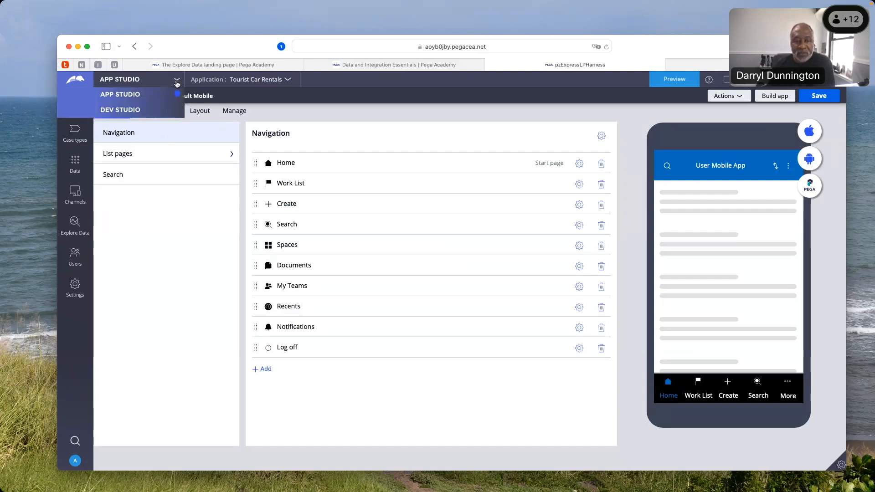
click(135, 111)
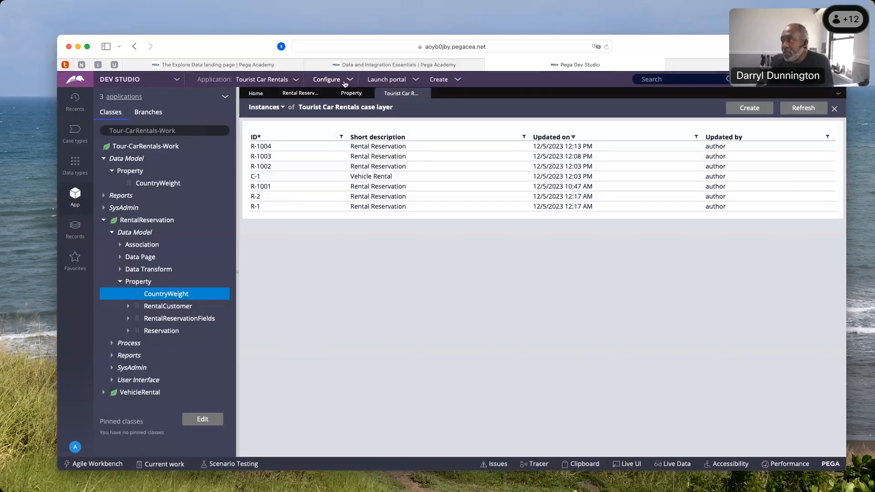
Look through the Org & Security configuration options and open the Access Manager's Work & Process settings
click(349, 80)
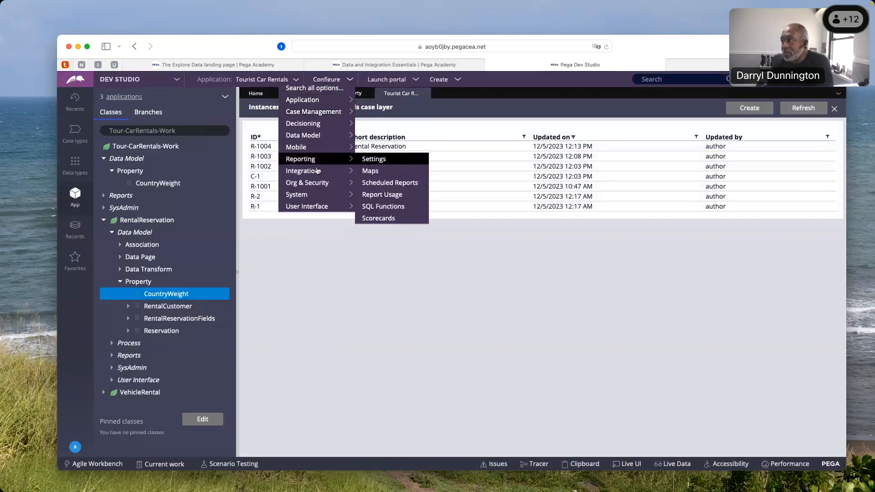
mouse_move(323, 185)
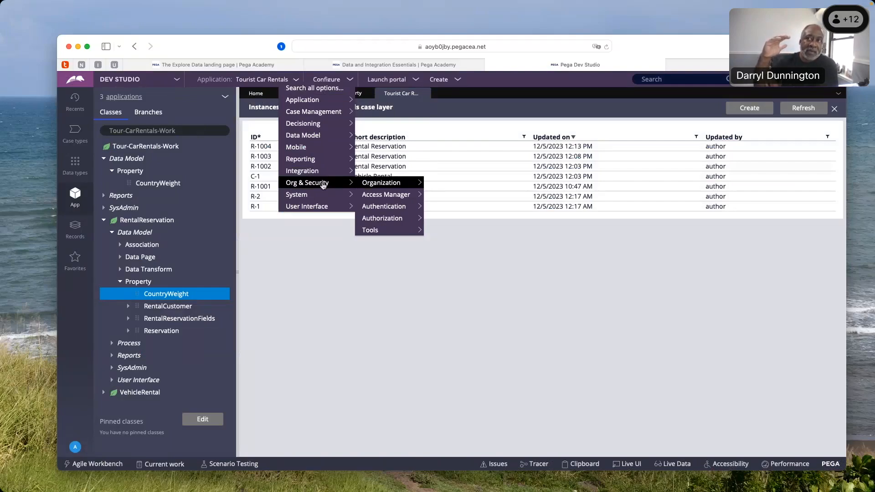
mouse_move(369, 183)
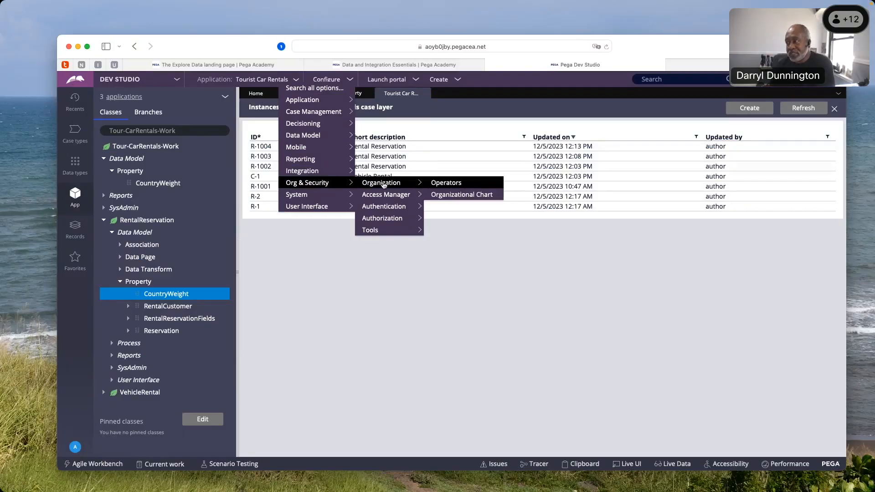
mouse_move(400, 195)
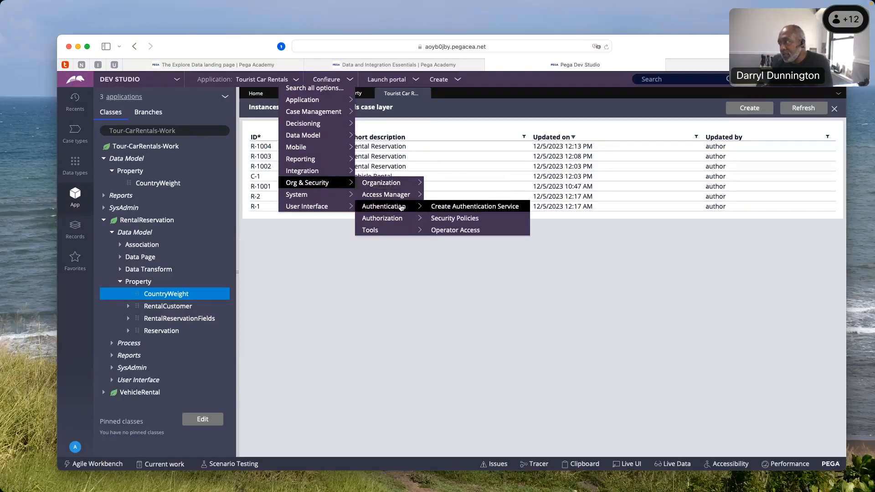
mouse_move(401, 218)
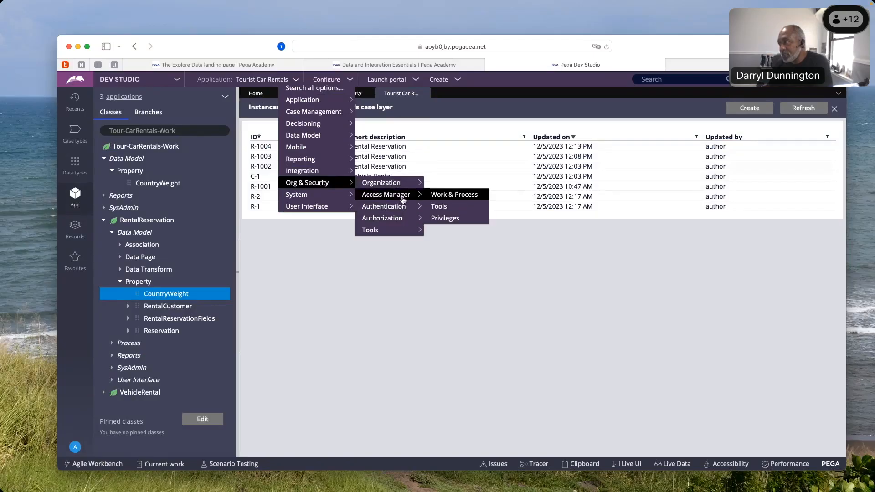
click(439, 196)
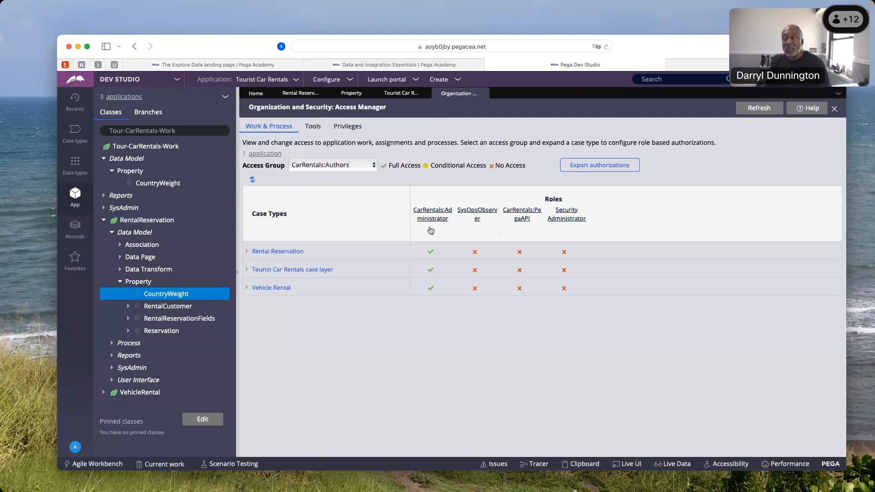
Examine role access to tools for the CarRentals:Authors access group, collapsing and expanding the tool groups, then view the Privileges settings
click(314, 128)
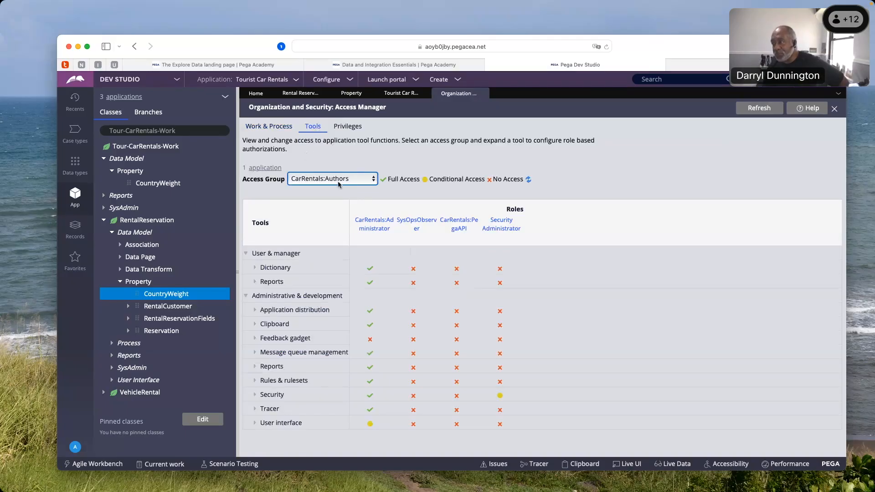
click(249, 297)
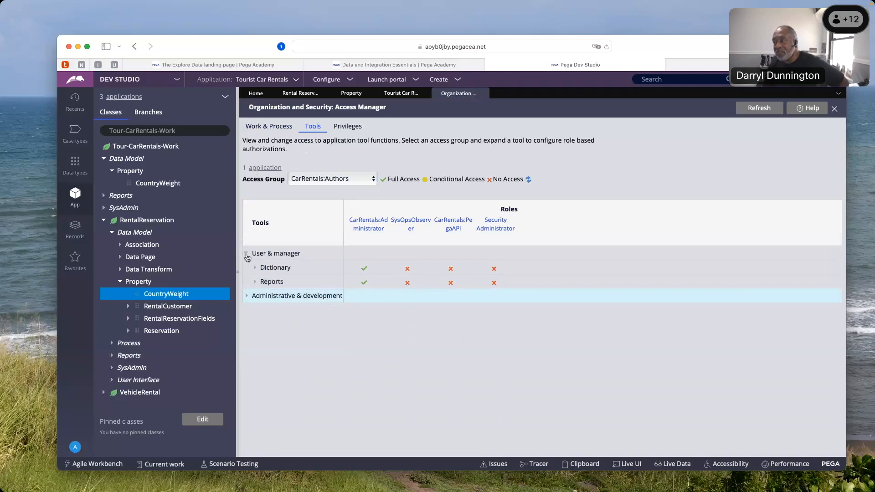
click(246, 254)
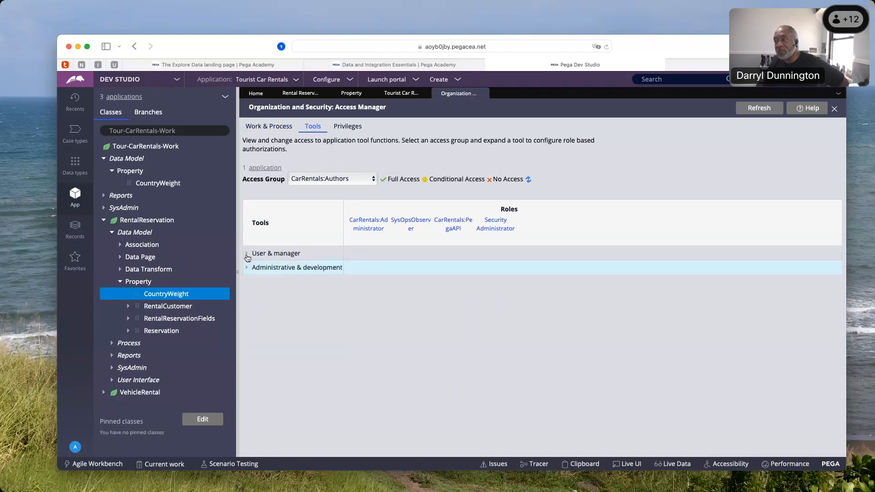
click(247, 254)
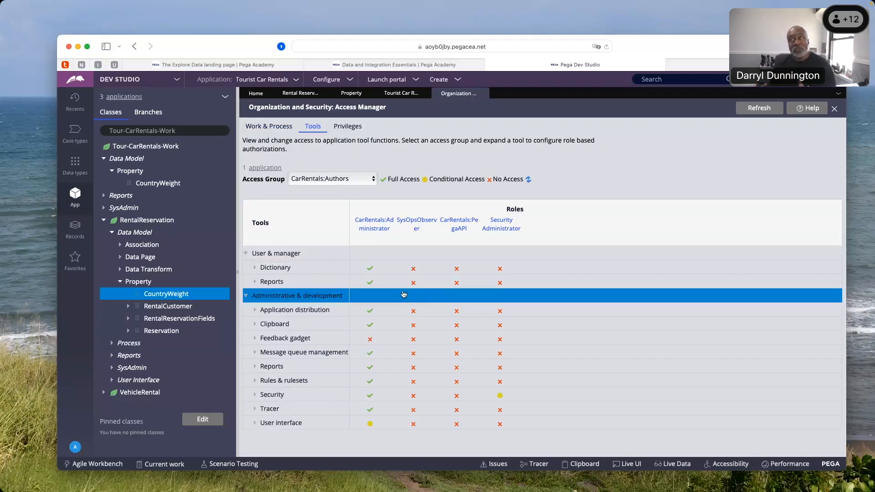
click(255, 269)
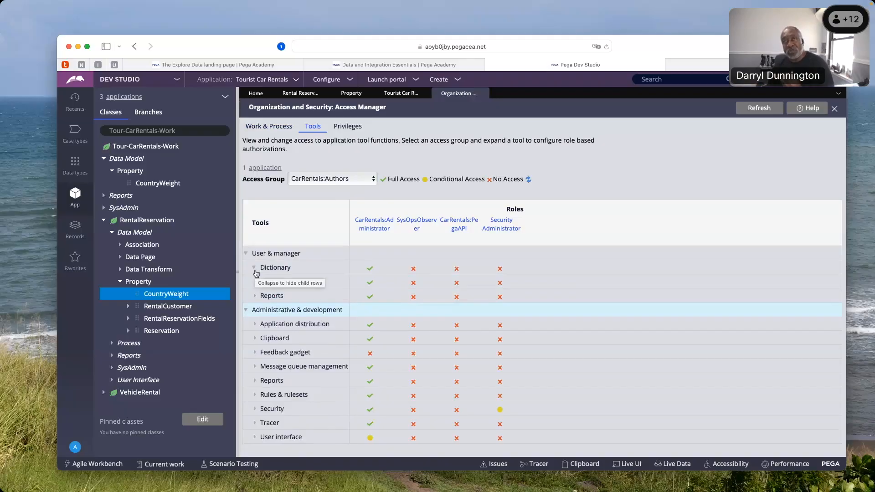
click(268, 296)
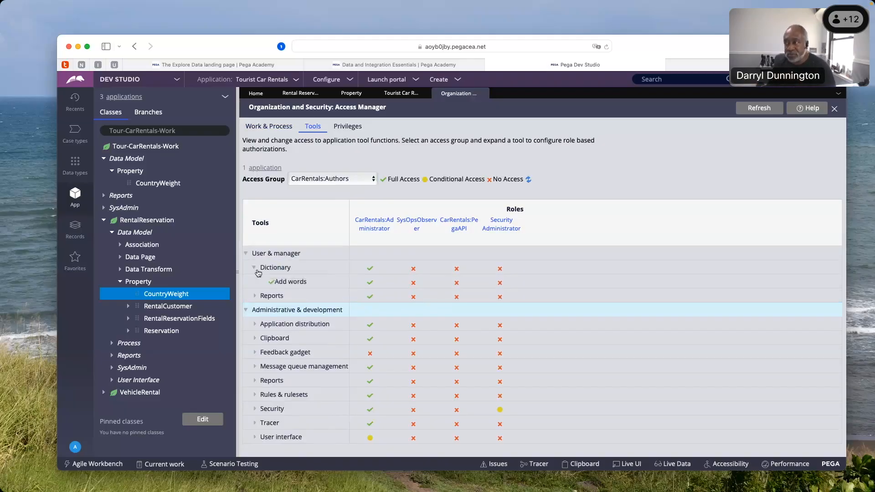
click(254, 268)
click(369, 296)
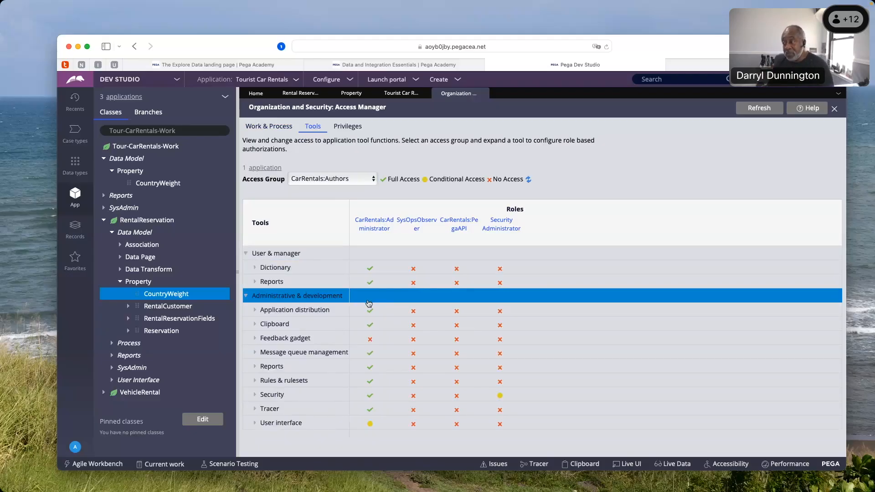
click(324, 326)
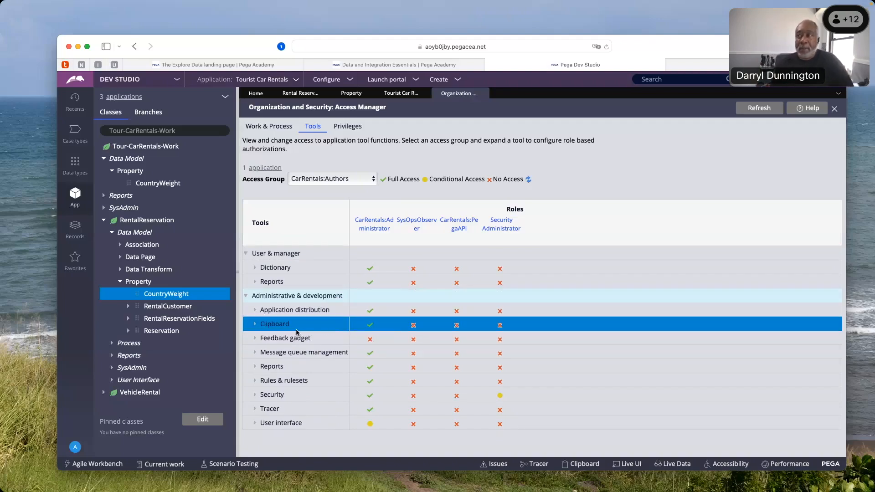
click(339, 180)
click(348, 126)
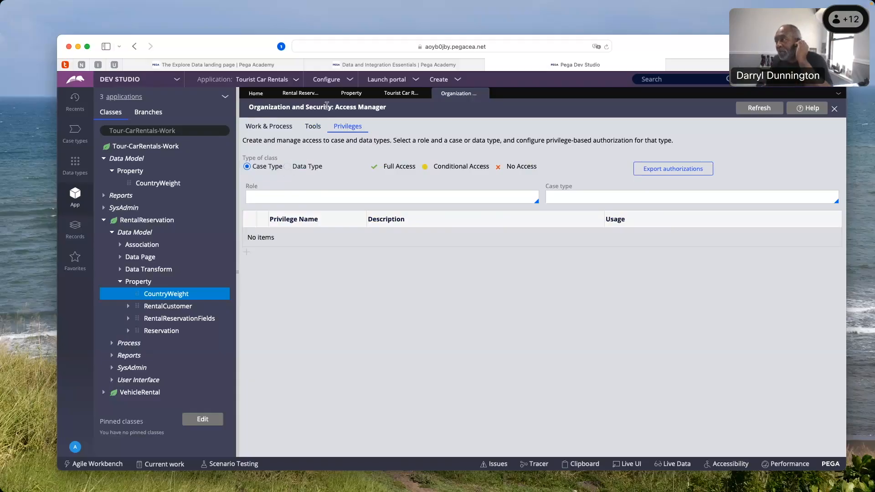
Open the Authentication security policies and read through the password and CAPTCHA policies
click(346, 80)
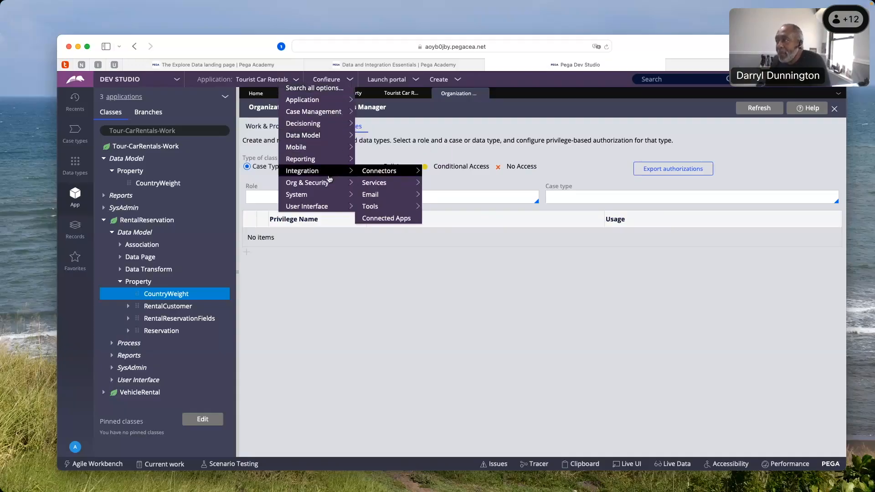
mouse_move(326, 184)
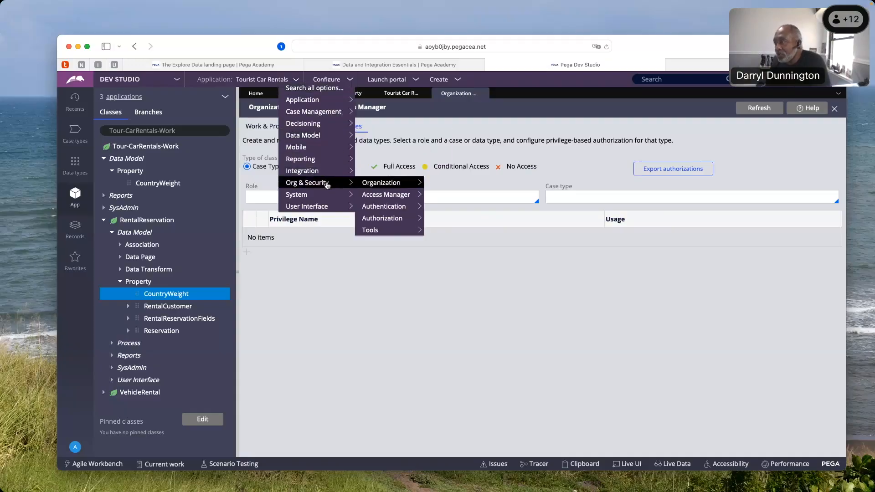
mouse_move(382, 207)
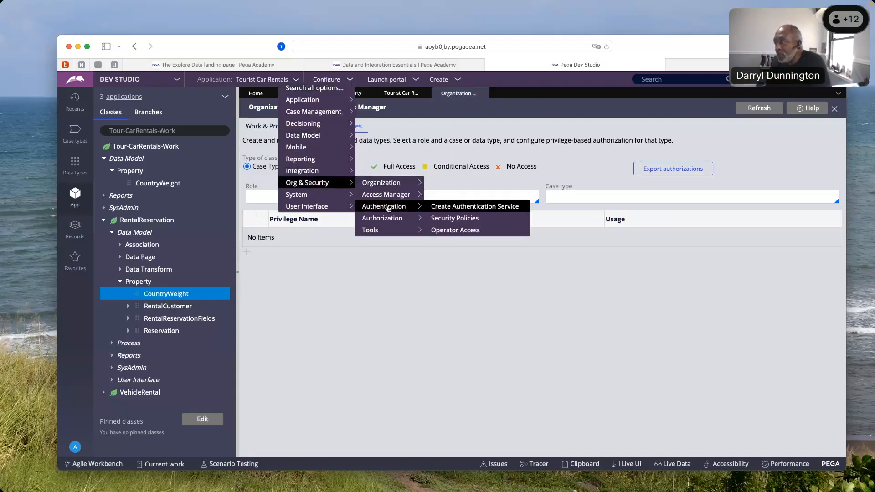
click(450, 219)
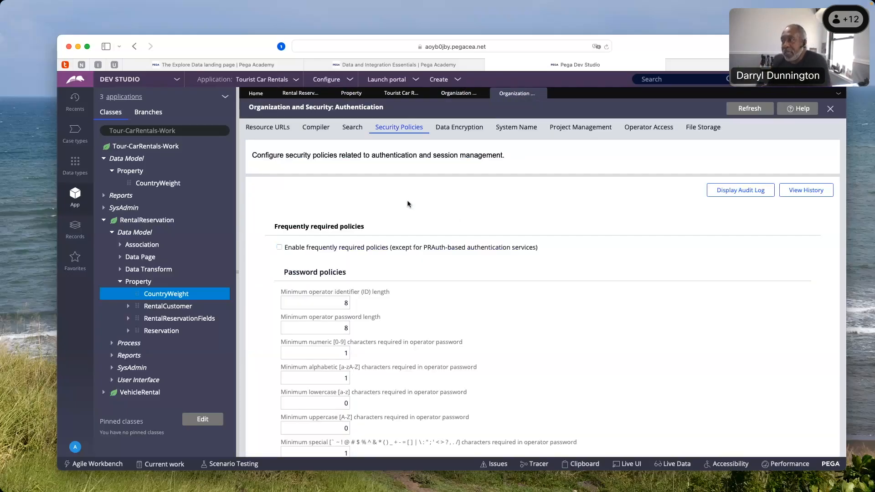
scroll(413, 222, down, 2)
scroll(415, 220, down, 3)
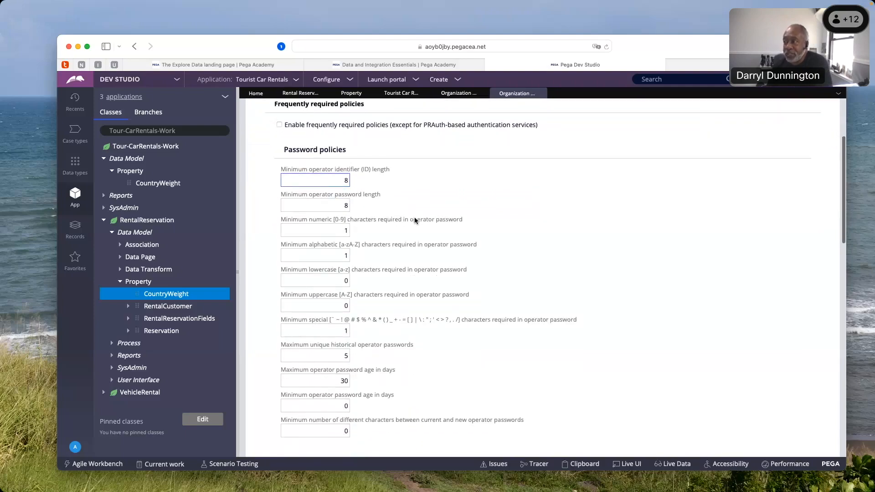
scroll(415, 221, down, 1)
scroll(414, 221, down, 8)
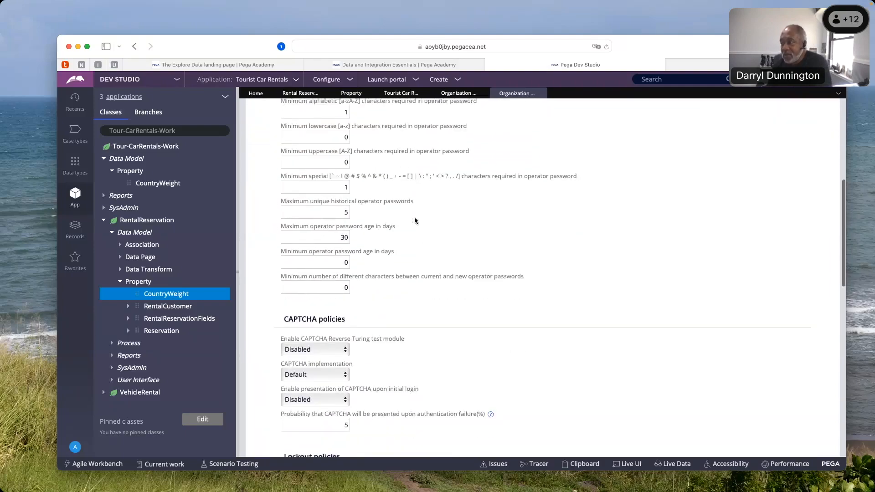
Examine the CAPTCHA, lockout, audit and multi-factor authentication policies, then return to the start of the security policies
scroll(415, 221, down, 4)
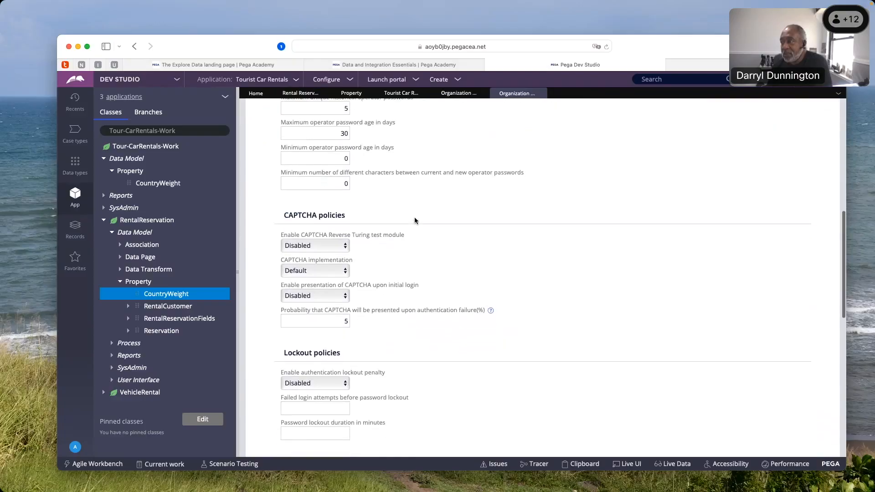
scroll(414, 220, down, 3)
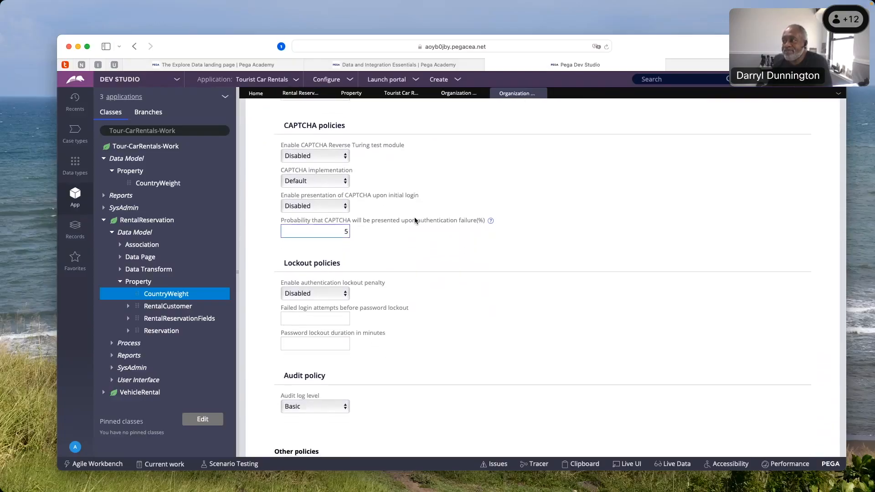
scroll(414, 220, down, 6)
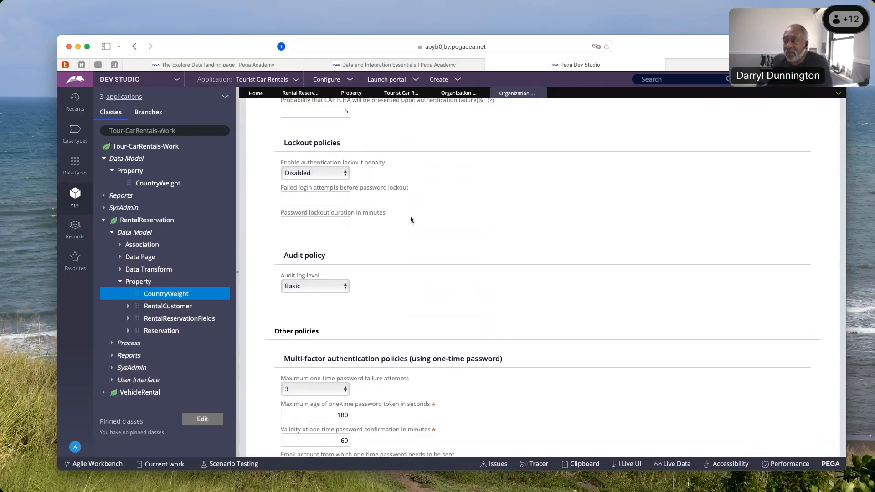
scroll(412, 221, down, 3)
scroll(410, 220, up, 3)
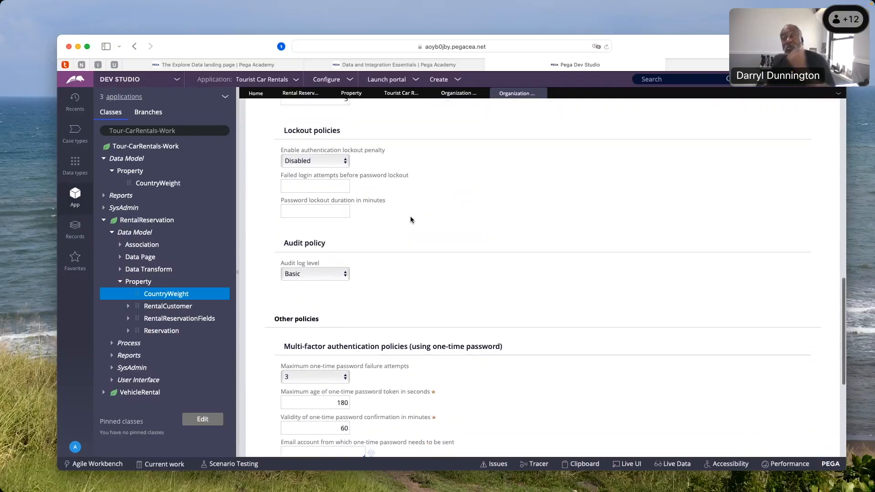
scroll(411, 221, up, 20)
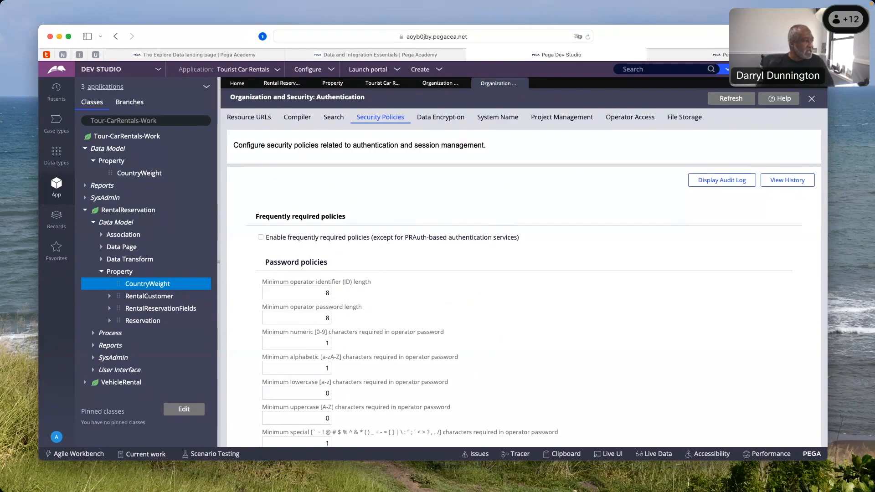
Switch to the BUS_2_Case Type and Portal presentation in Keynote, reposition and enlarge its window, and start the slideshow from the Data Management slide
key(super+Tab)
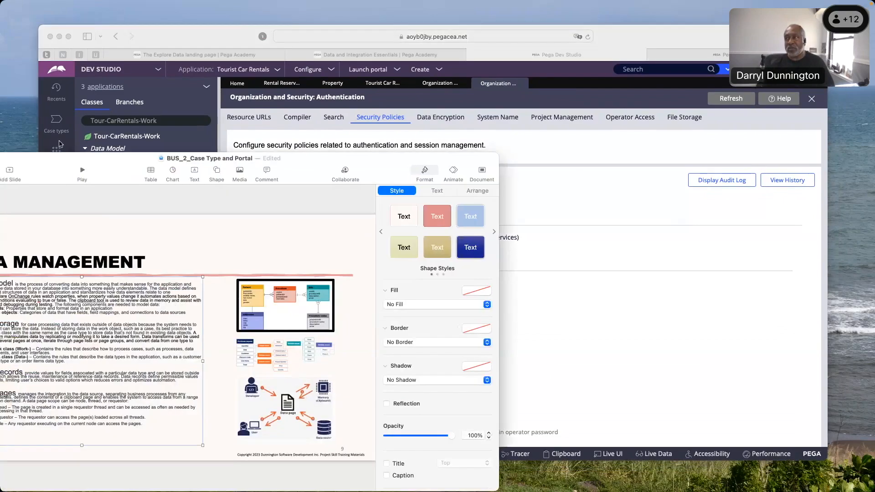
drag(61, 144, 200, 19)
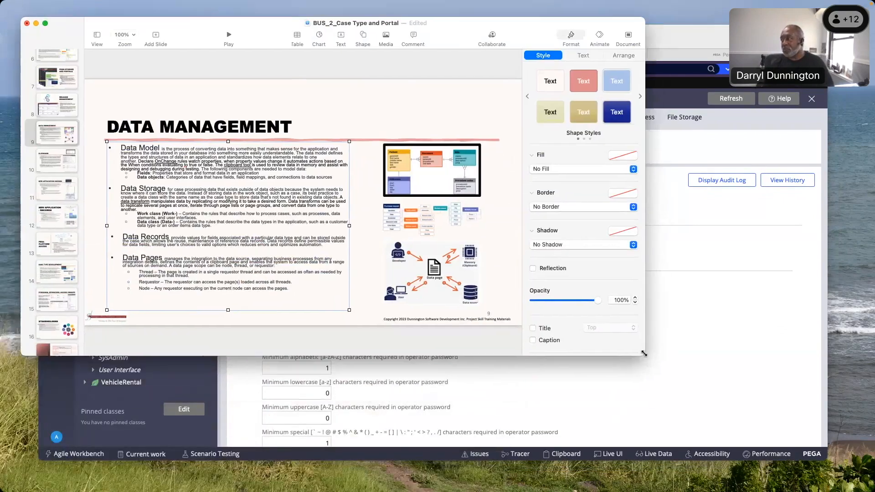
drag(643, 353, 854, 473)
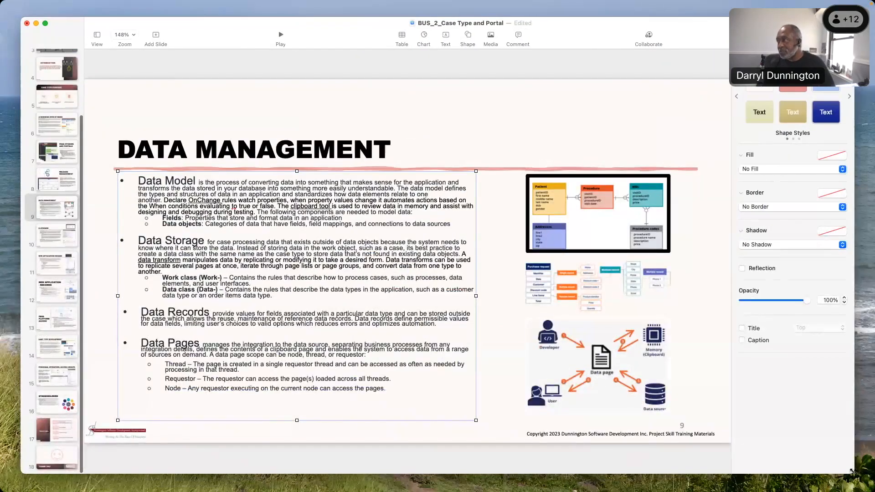
click(281, 36)
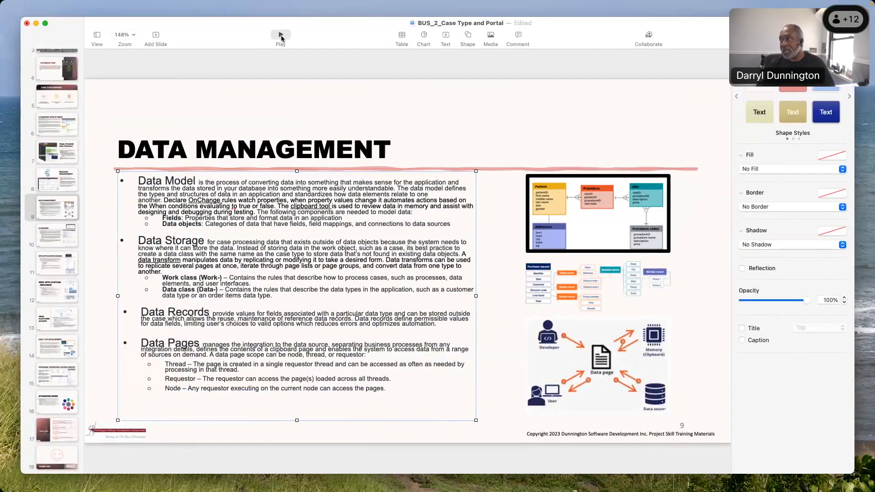
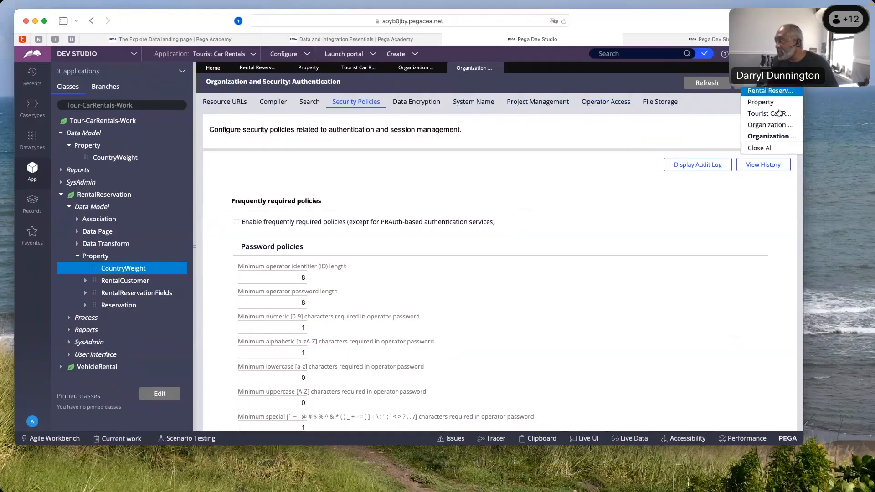
Close all open rules, then open the Customer data page from the data types and check its definition and scope
click(772, 148)
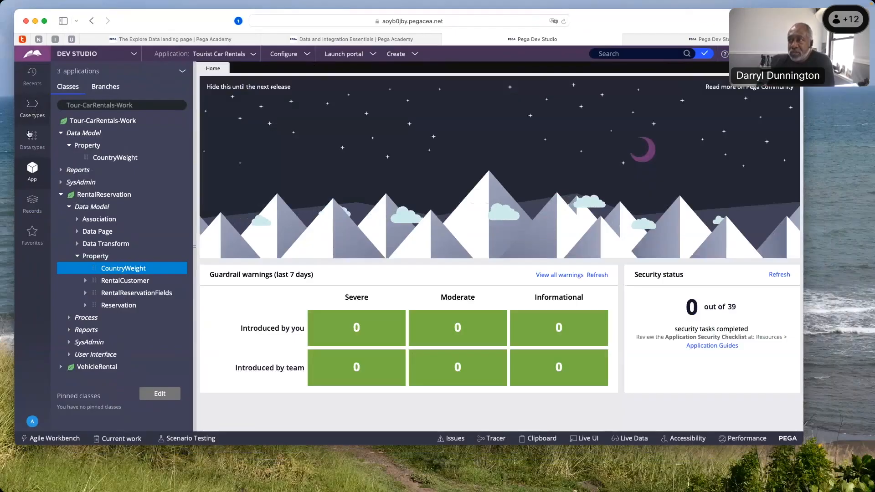
click(29, 134)
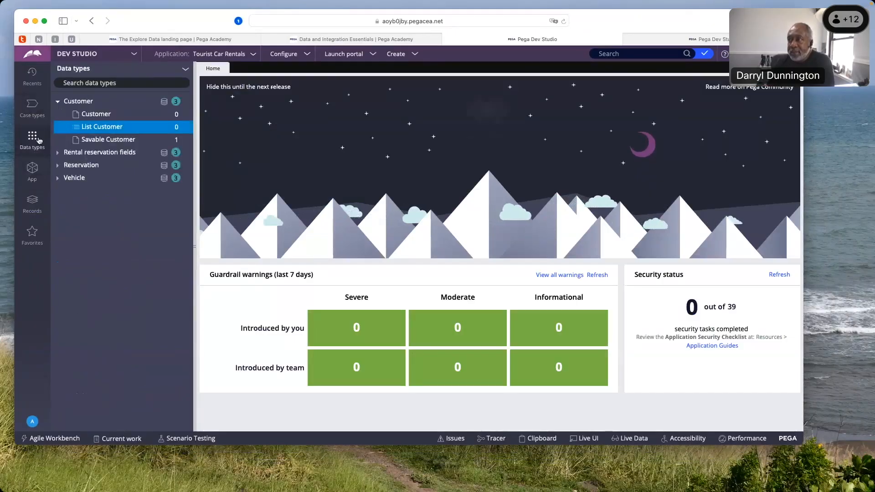
click(91, 116)
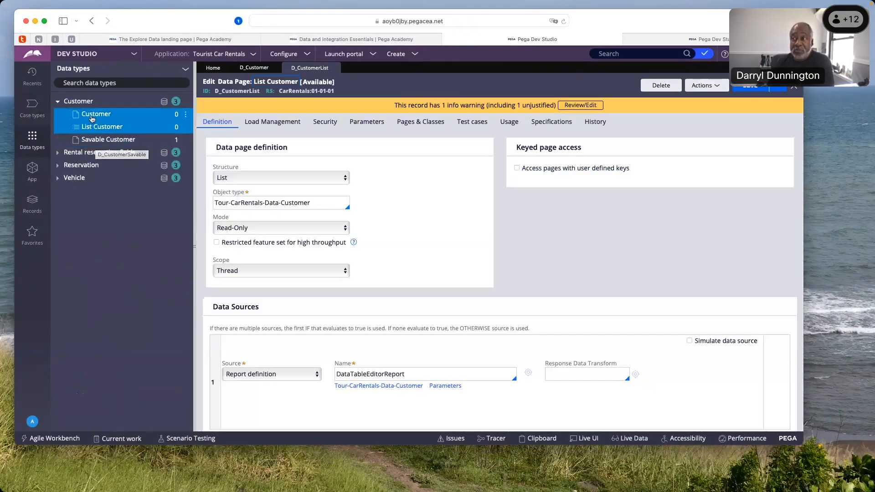
click(92, 117)
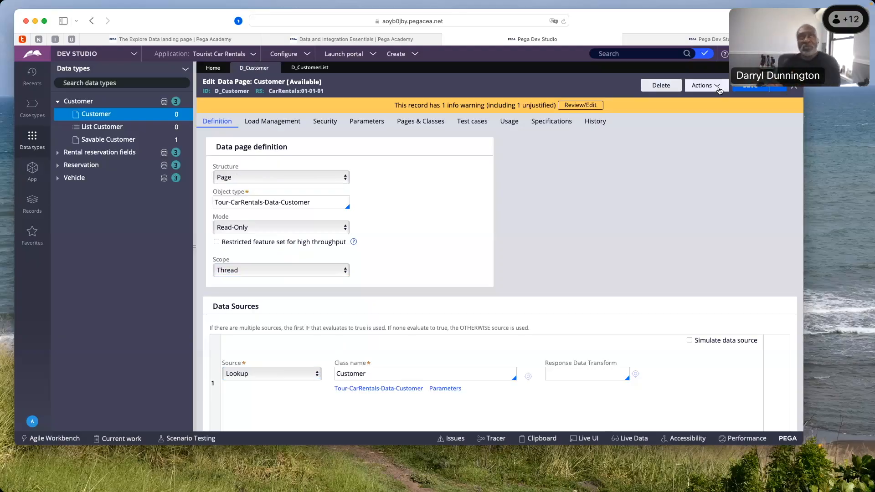
click(344, 270)
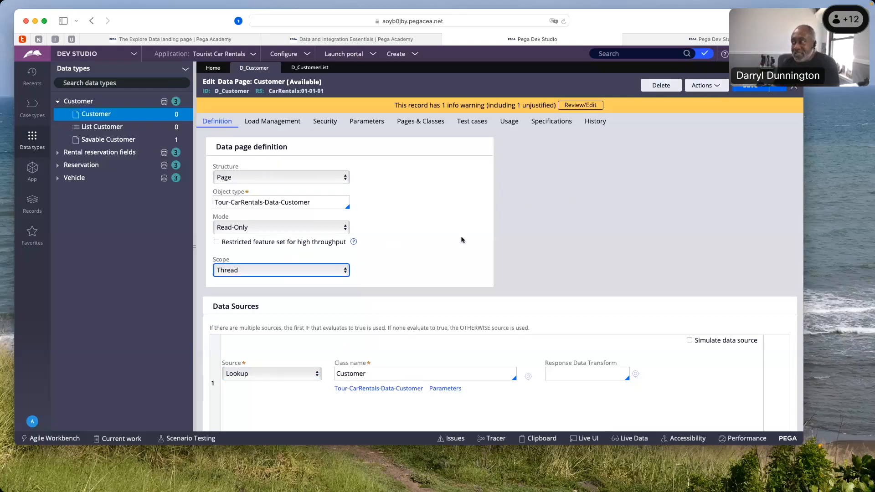
Bring up the run window for the Customer data page, move it into view, and close it
click(704, 86)
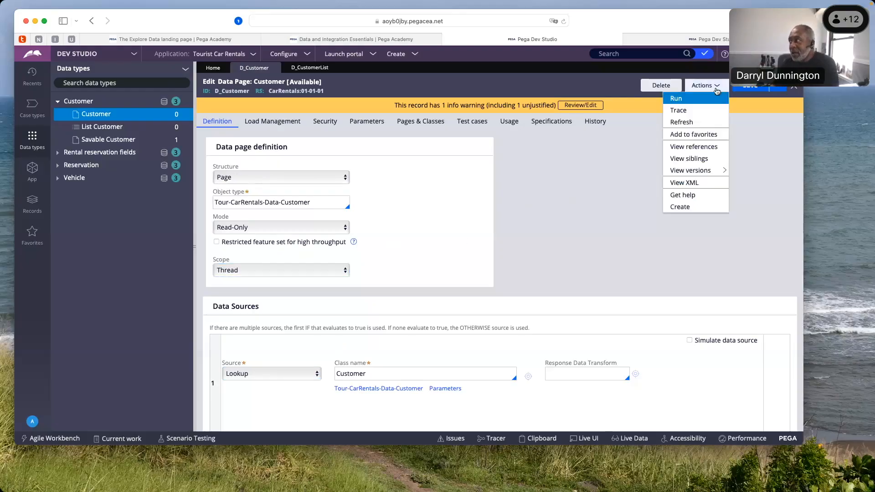
click(676, 99)
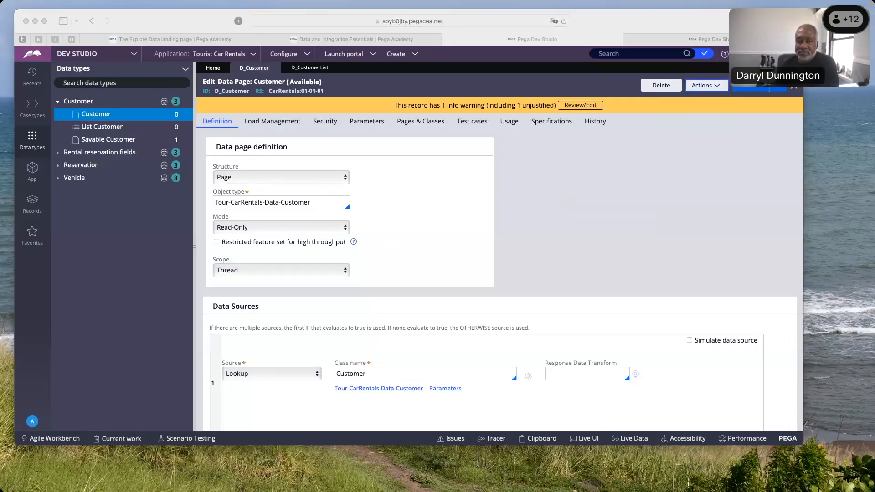
drag(0, 107, 291, 145)
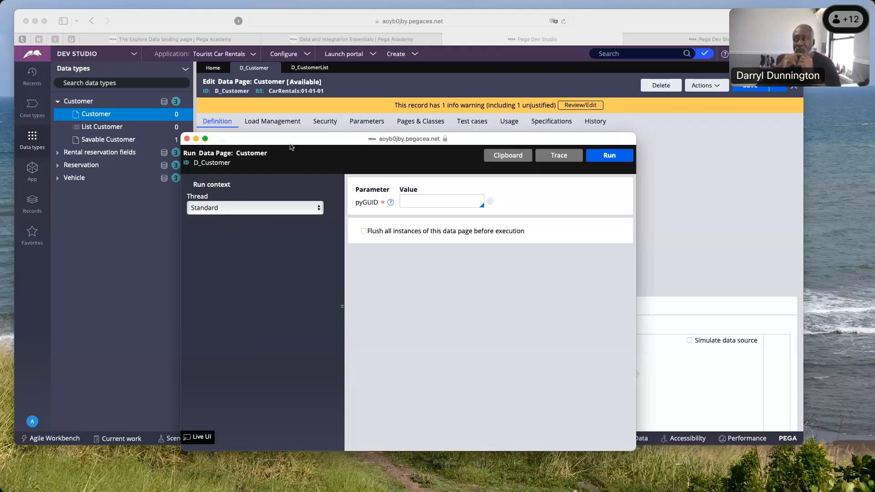
click(187, 139)
Open the List Customer data page and review the available structure choices and data source types
click(97, 128)
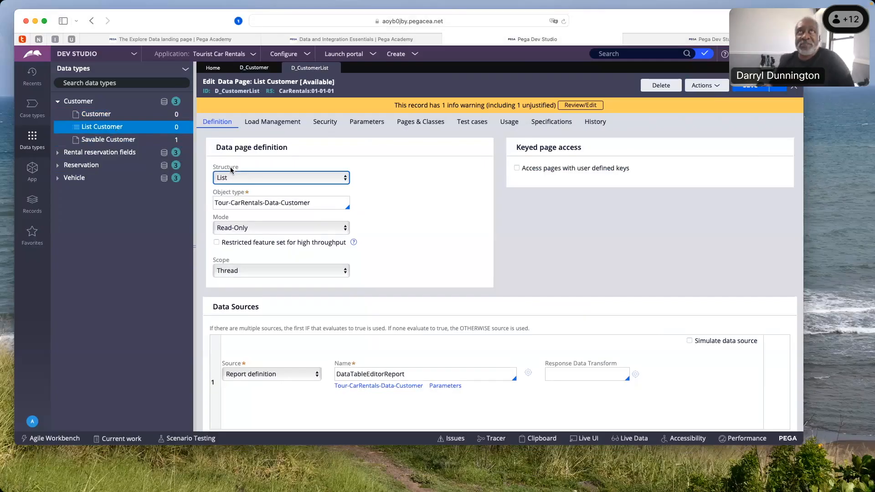
scroll(233, 176, down, 1)
click(341, 177)
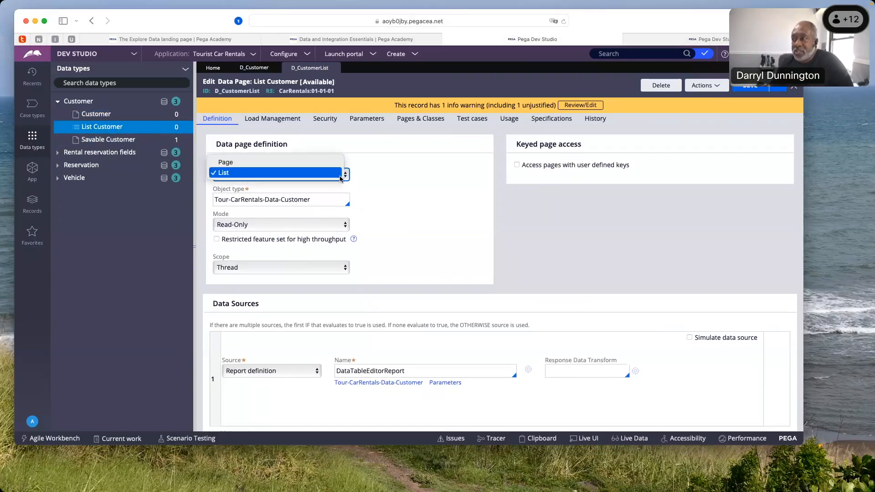
click(300, 164)
click(317, 175)
click(298, 183)
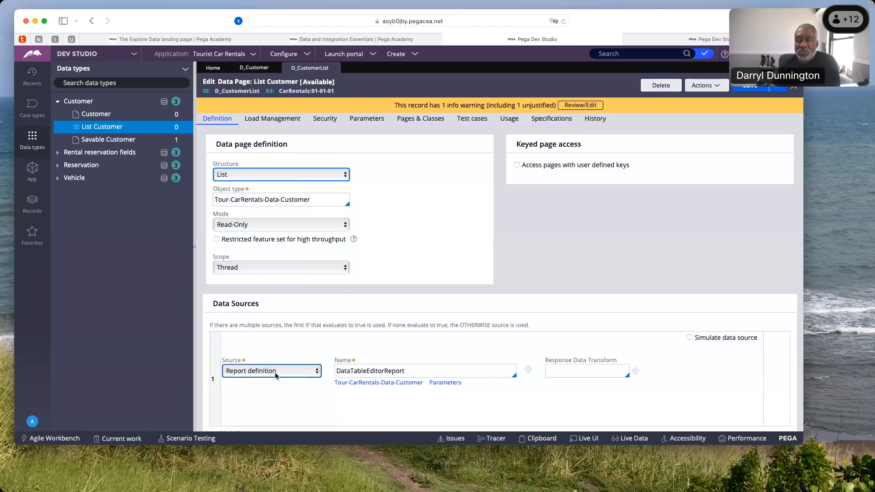
click(309, 375)
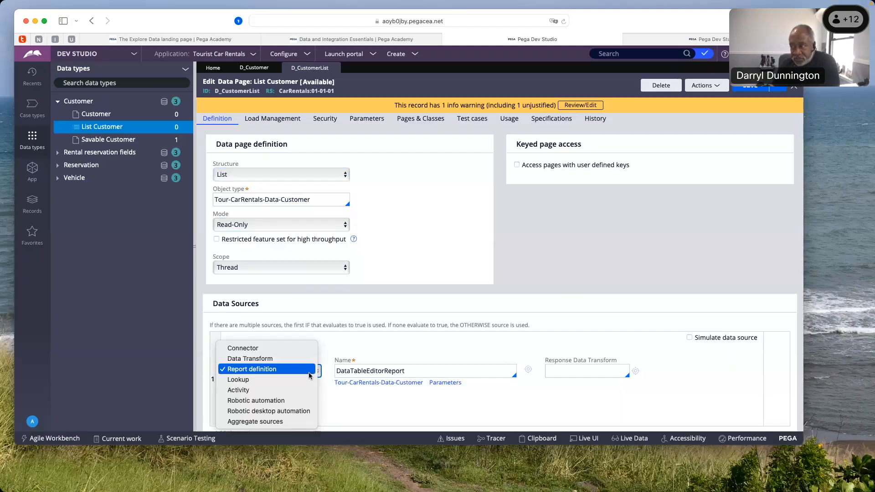
click(309, 369)
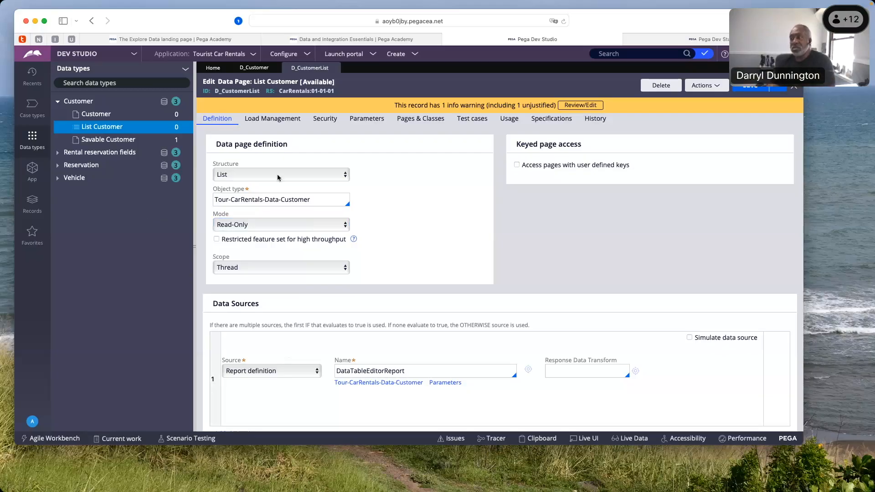
Review the List Customer data page's parameters and those of its DataTableEditorReport source, then close the source parameters
click(367, 122)
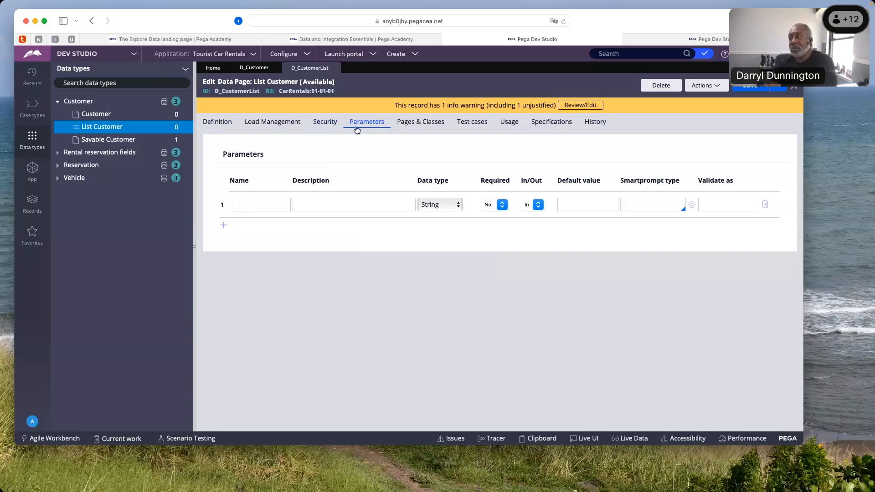
click(230, 129)
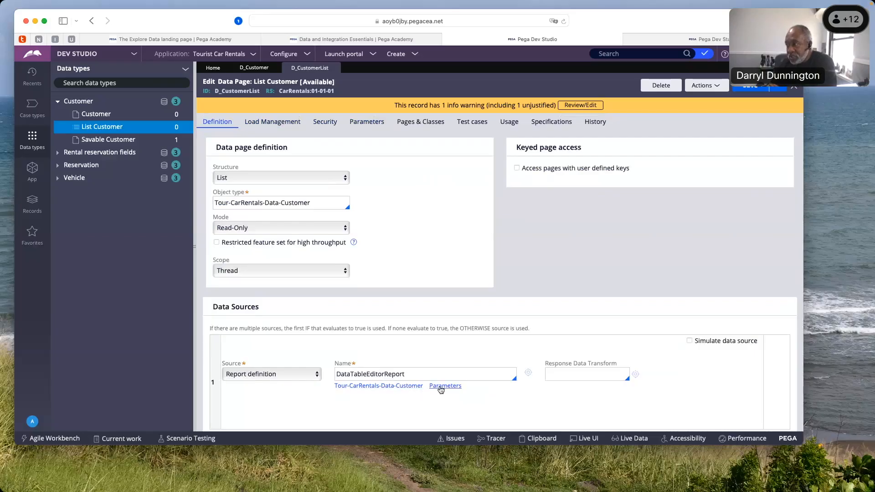
scroll(444, 385, down, 1)
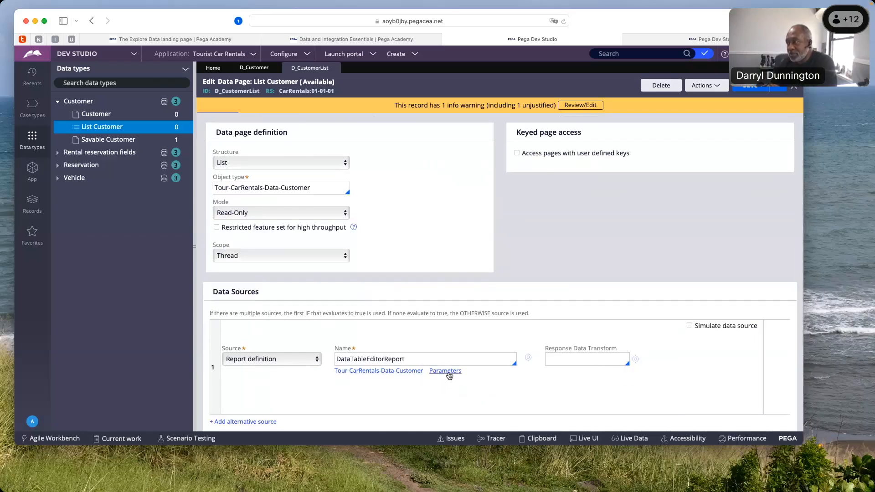
click(449, 375)
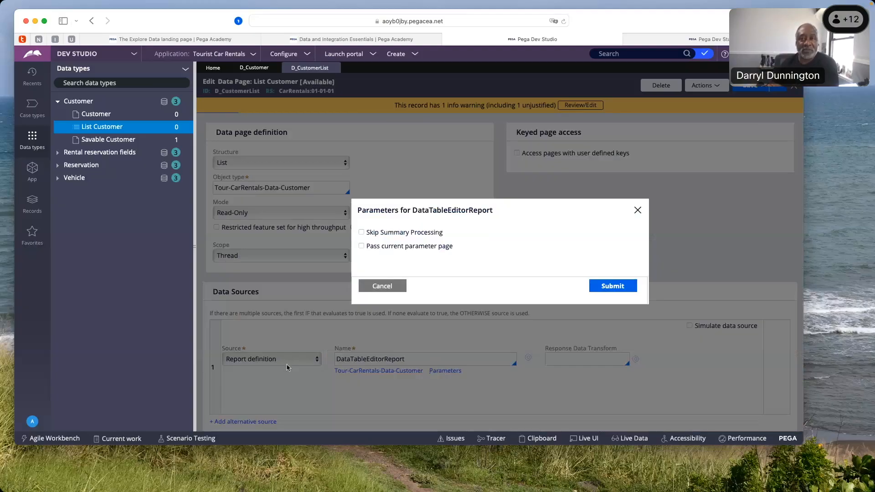
click(638, 211)
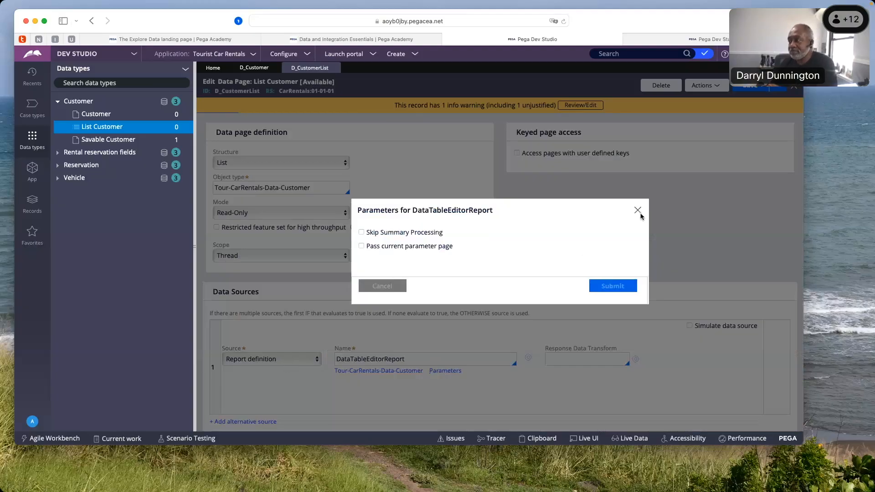
Open the Savable Customer data page and look over its definition, data sources and data save options
click(97, 143)
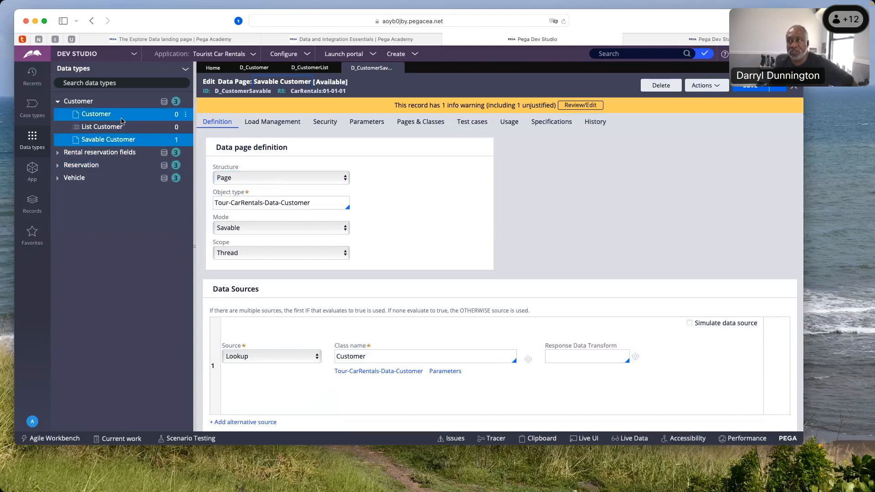
click(121, 119)
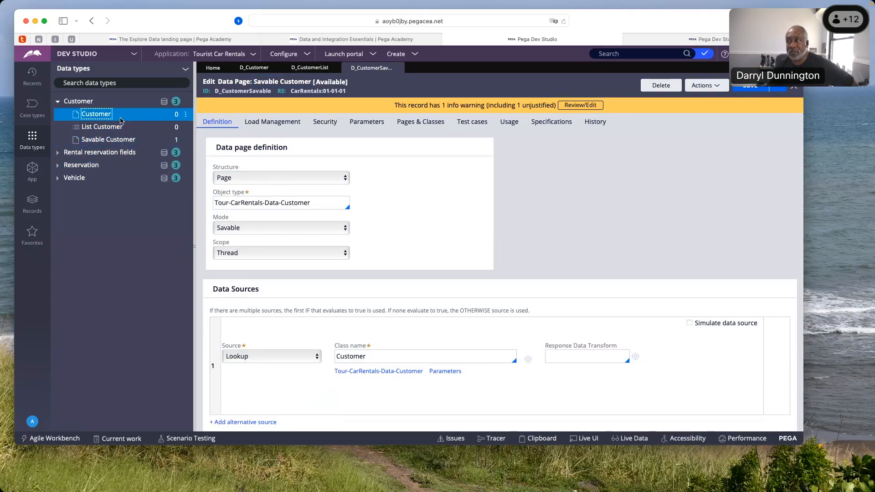
scroll(357, 274, down, 5)
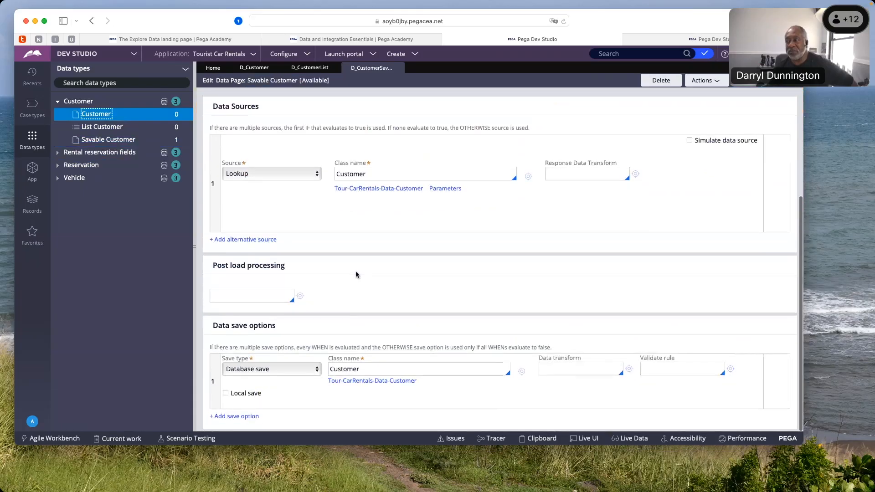
scroll(356, 273, up, 5)
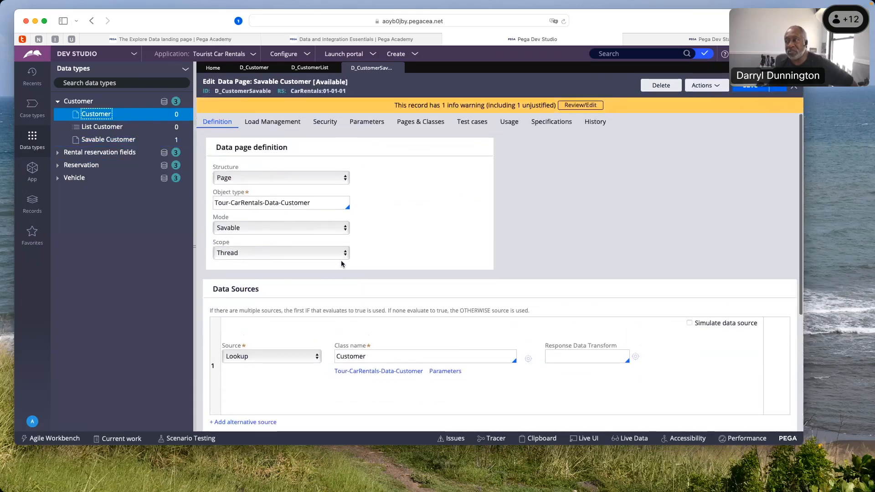
Go back to the Customer data page and compare its definition, data sources and post load processing sections
click(104, 117)
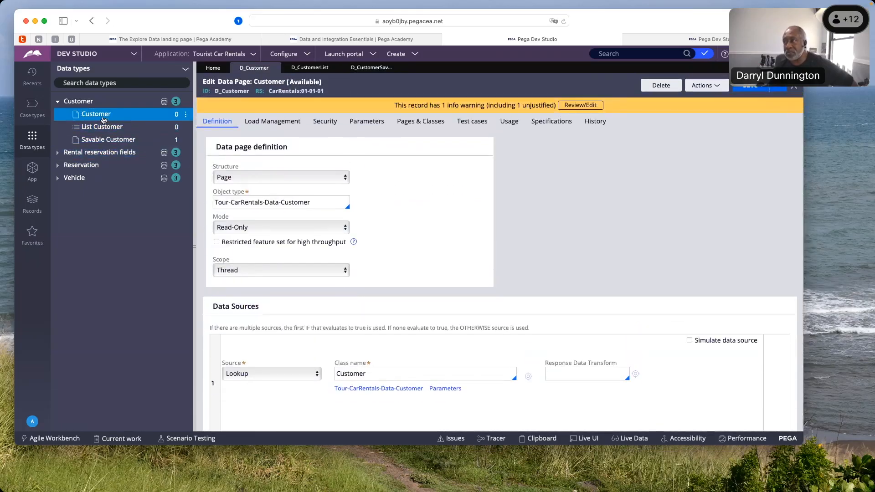
scroll(294, 221, down, 3)
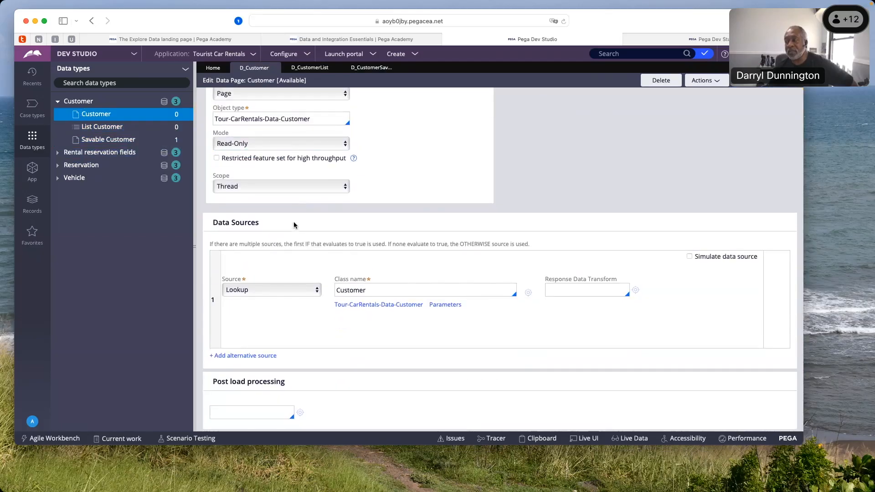
scroll(293, 225, up, 3)
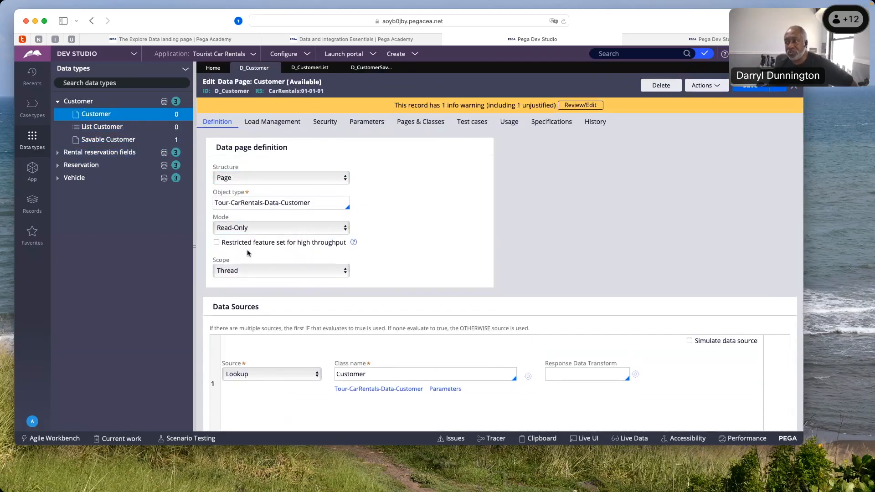
scroll(265, 288, down, 3)
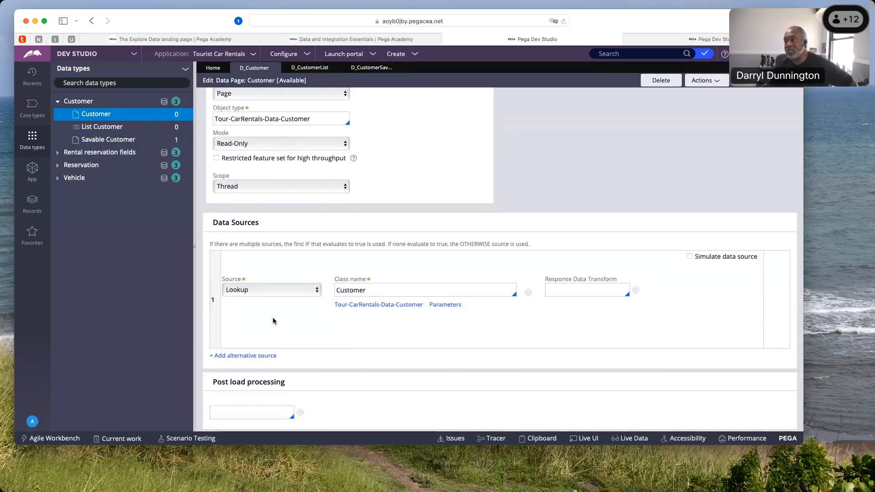
scroll(274, 309, up, 5)
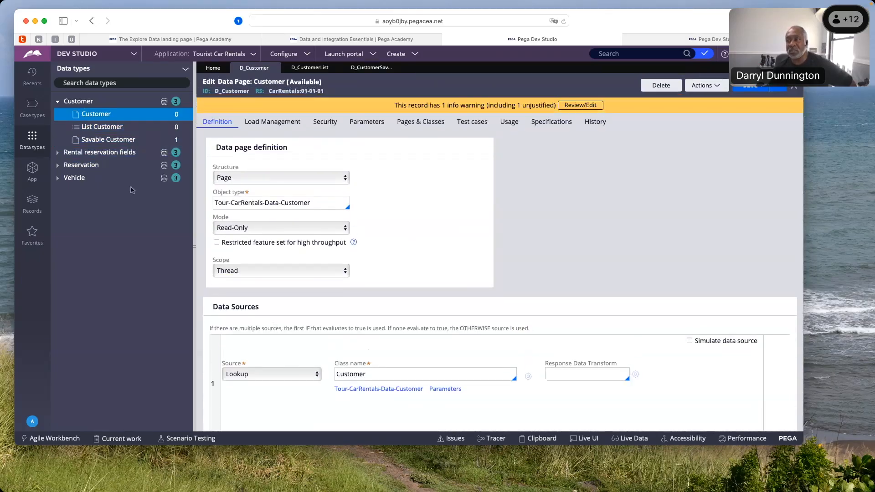
Return to the Savable Customer data page and examine its mode, data sources and data save options
click(100, 141)
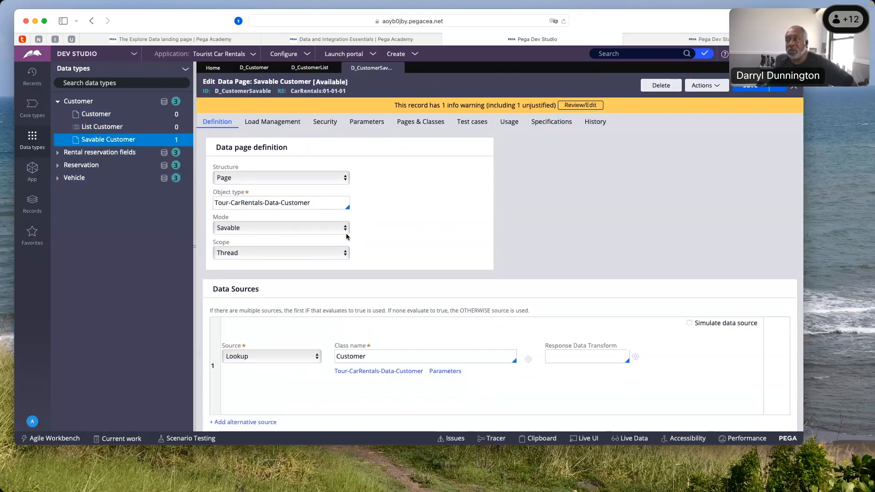
scroll(328, 229, down, 1)
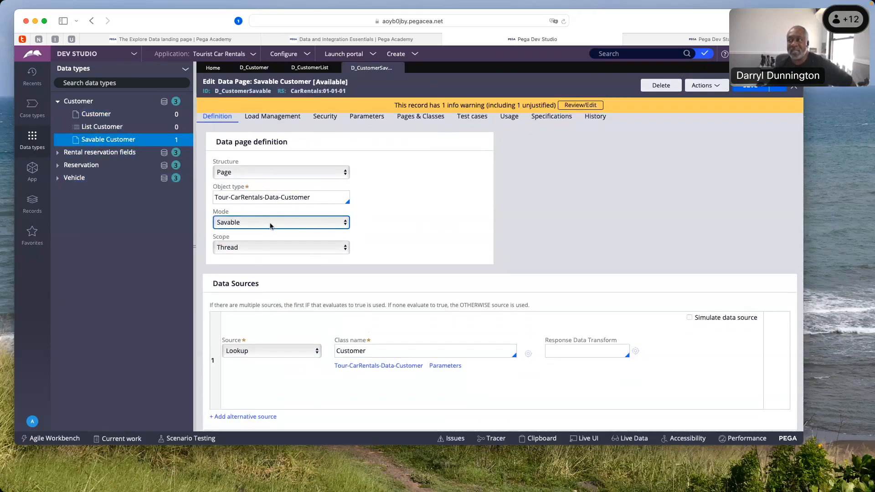
scroll(271, 225, down, 5)
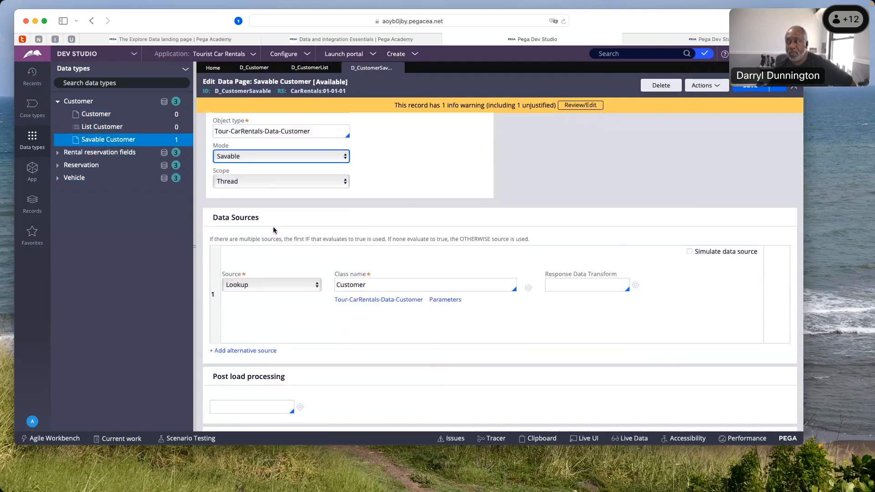
scroll(285, 247, down, 3)
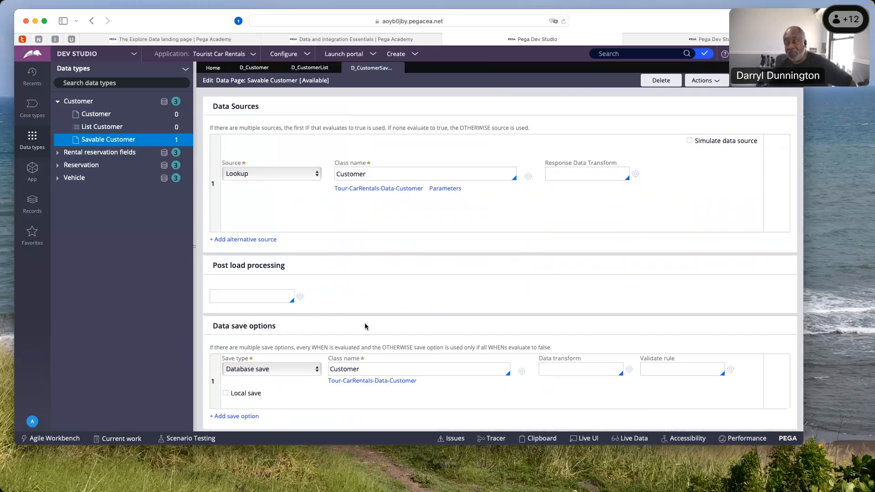
Set the Savable Customer save type to Database delete, then back to Database save
click(318, 371)
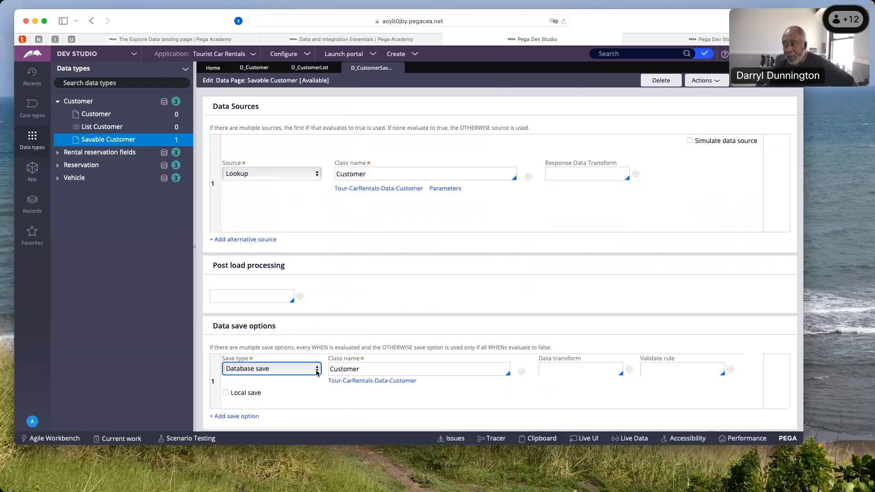
click(317, 372)
click(314, 377)
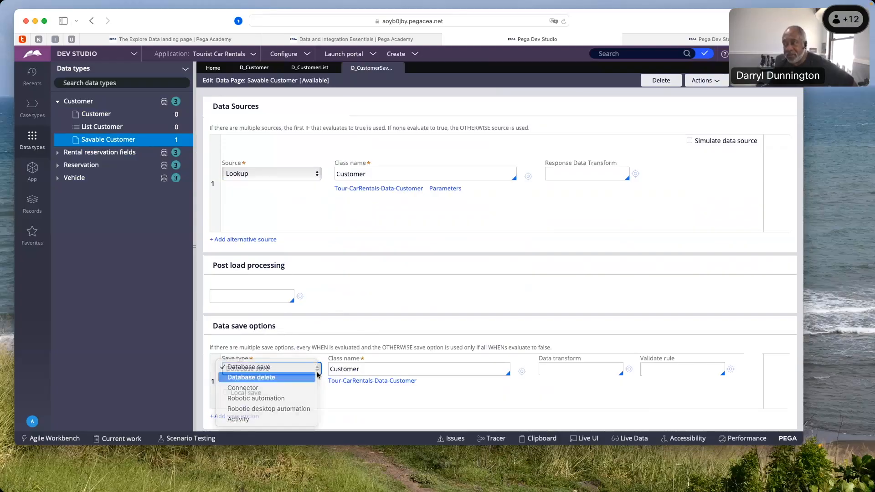
click(318, 373)
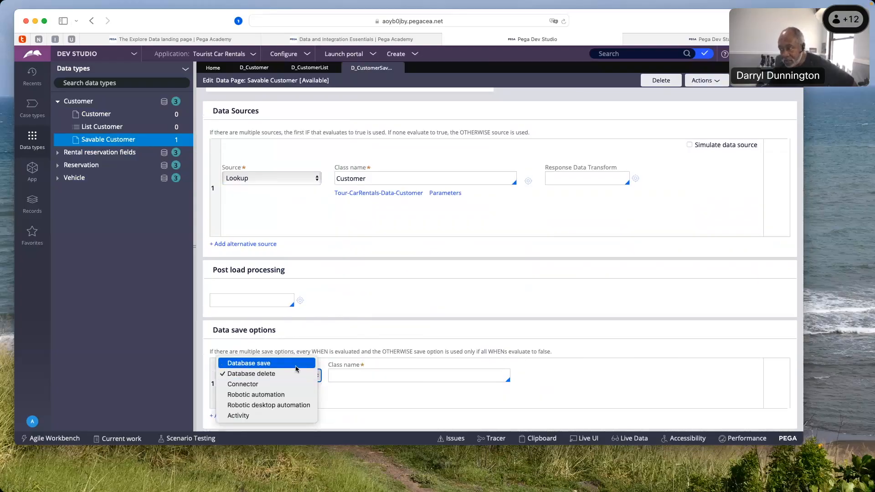
click(297, 362)
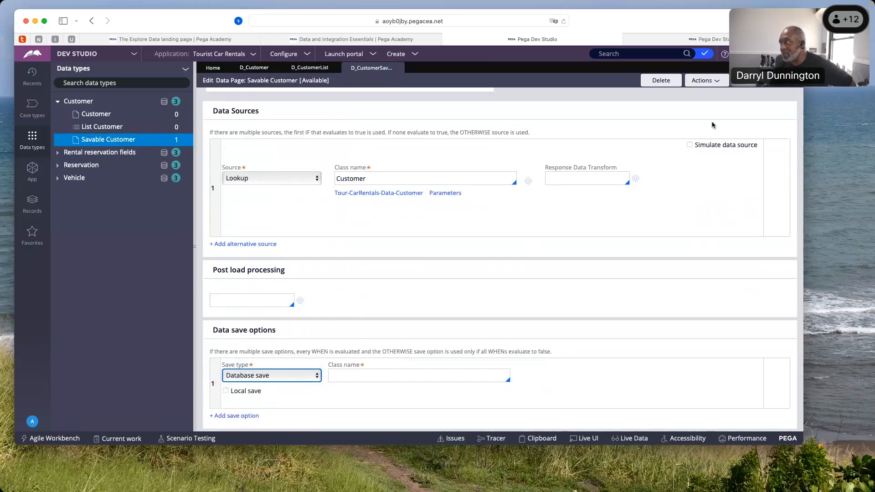
Refresh the Savable Customer data page to discard the unsaved save type edits, and review its data save options and definition
click(708, 83)
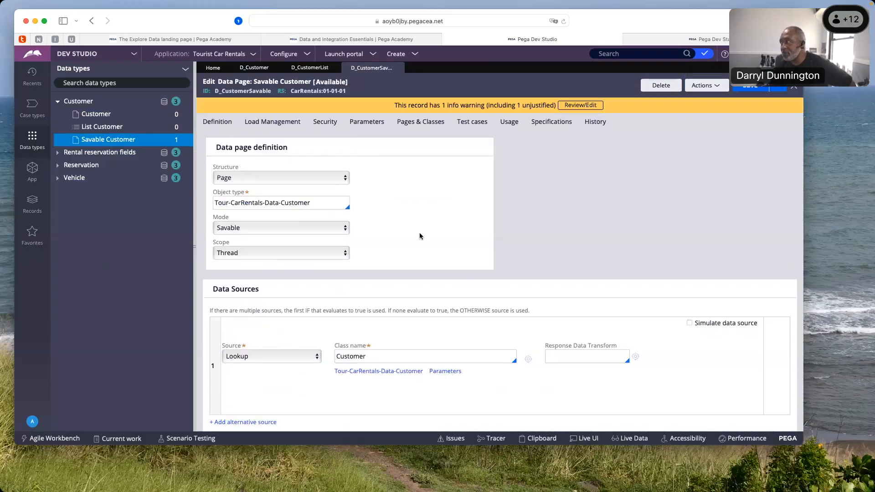
scroll(377, 256, down, 2)
scroll(376, 252, down, 3)
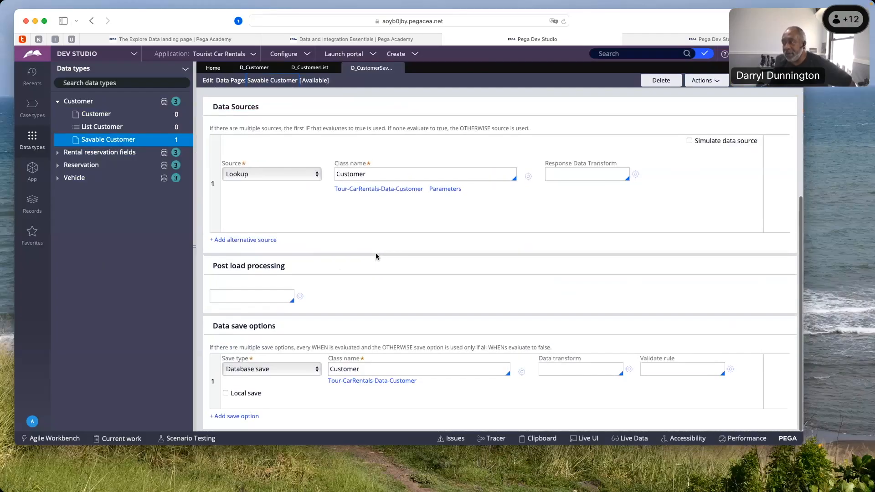
click(354, 369)
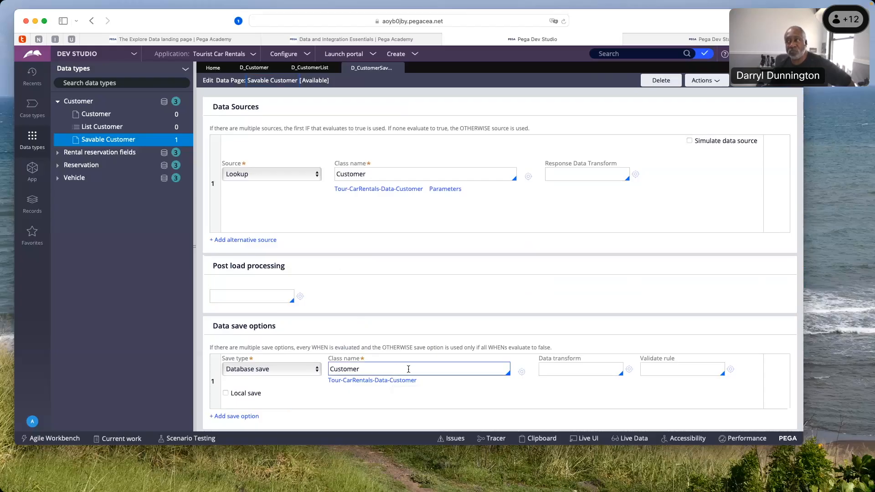
scroll(408, 369, up, 3)
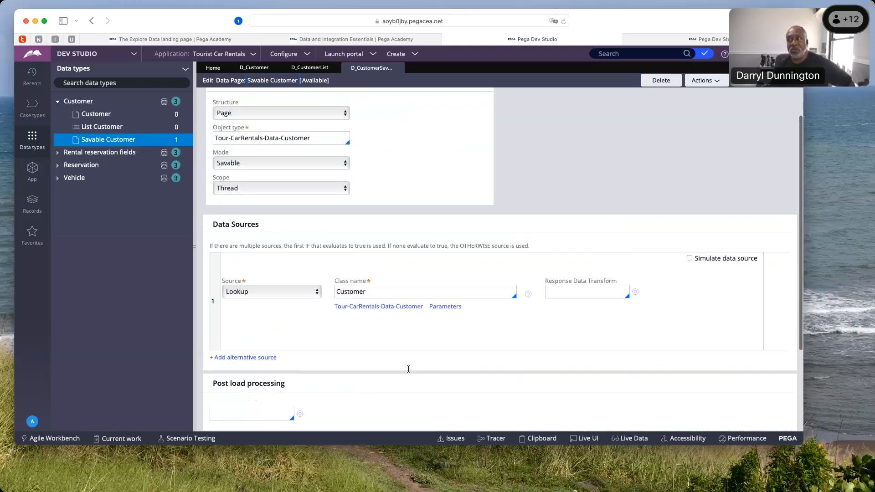
scroll(408, 369, up, 2)
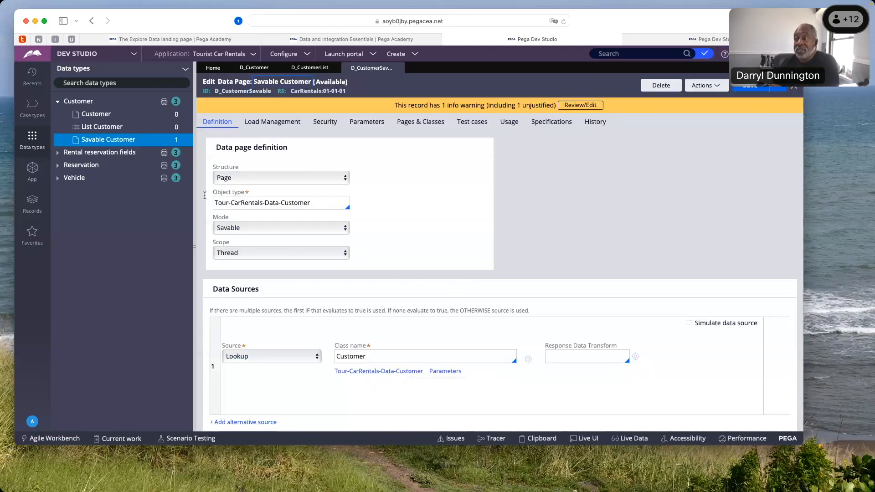
Compare the structure, mode, scope and data sources of the Customer and List Customer data pages
click(108, 115)
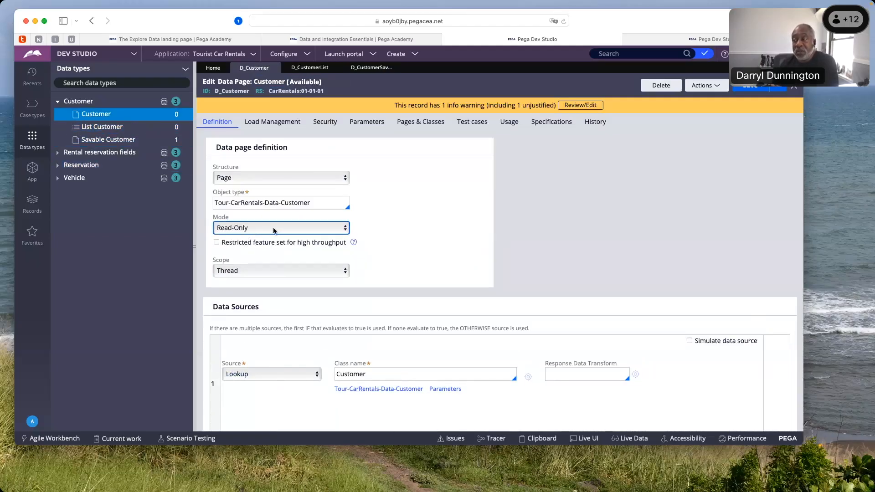
scroll(273, 230, down, 2)
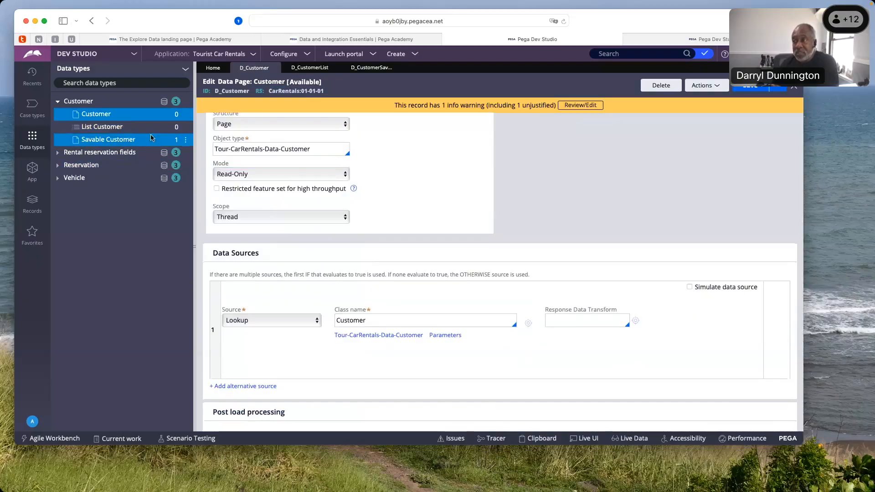
click(101, 127)
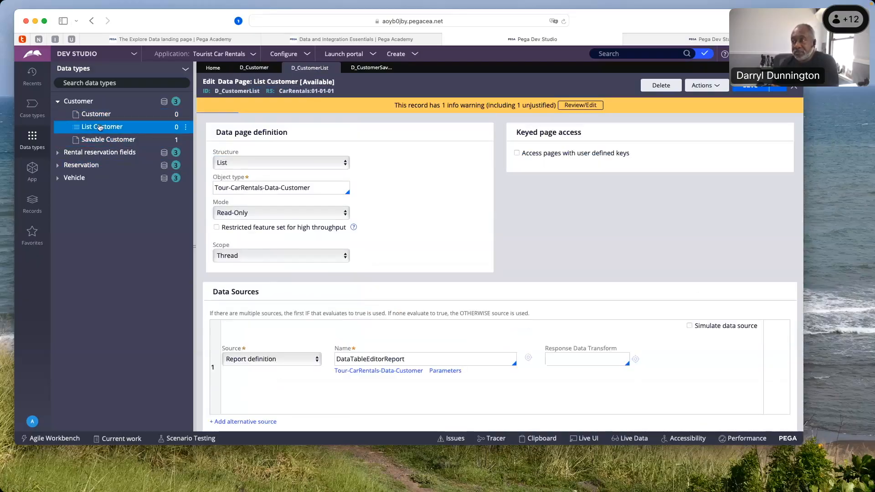
click(256, 167)
click(292, 256)
click(277, 214)
scroll(279, 293, down, 5)
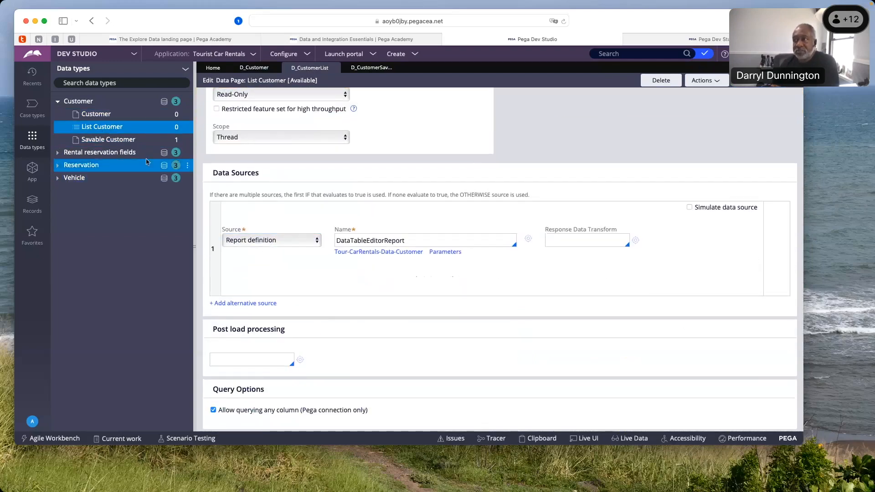
Review the Savable Customer page's mode and data save options, and return to the List Customer page's definition
click(116, 144)
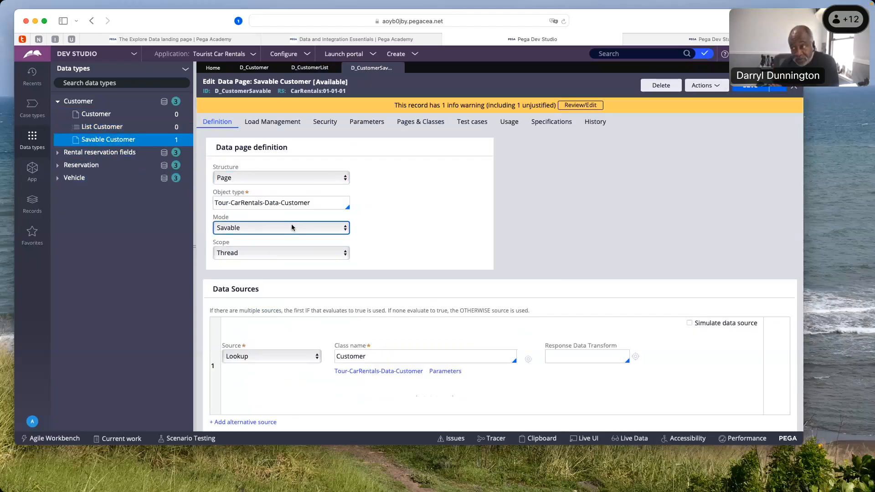
scroll(291, 226, down, 5)
scroll(292, 225, down, 1)
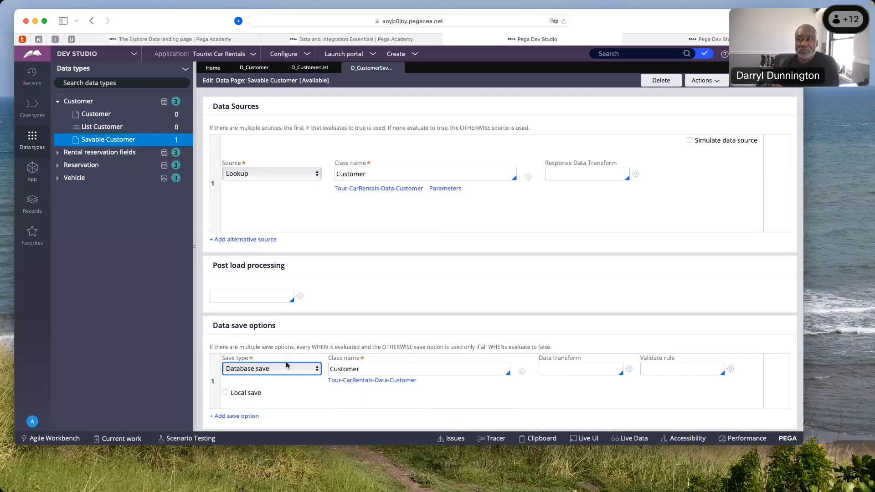
scroll(286, 365, up, 5)
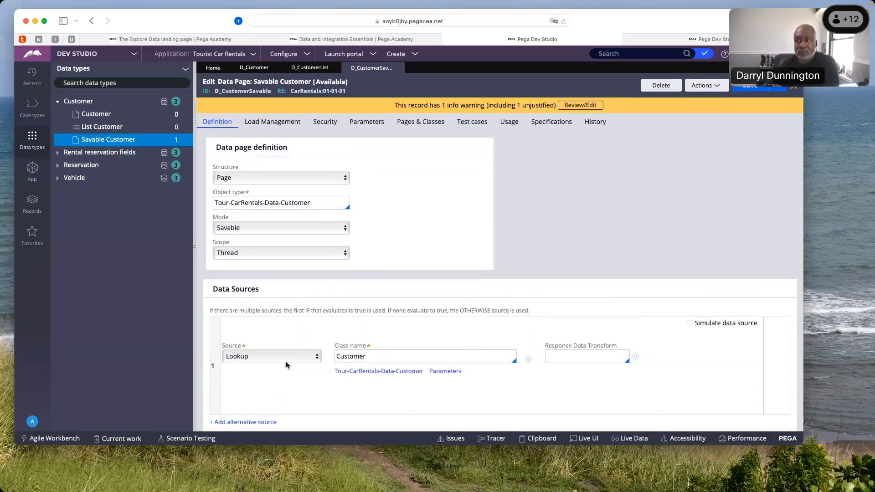
click(102, 127)
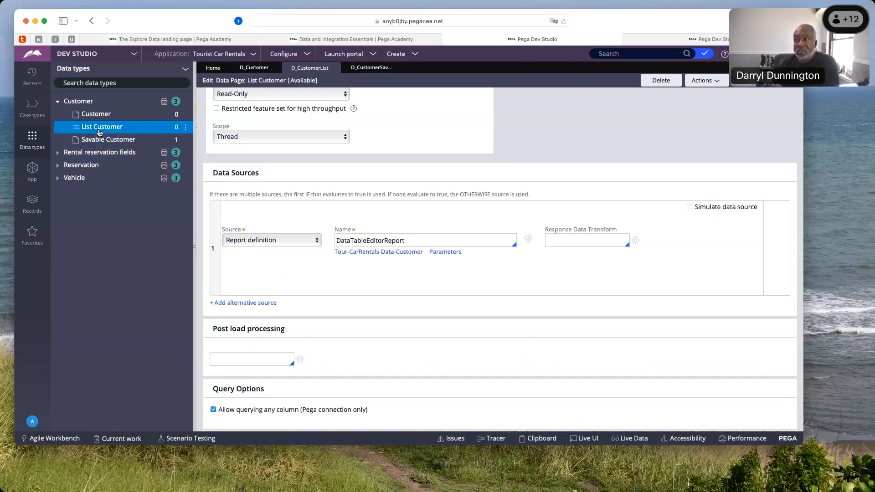
scroll(259, 195, up, 4)
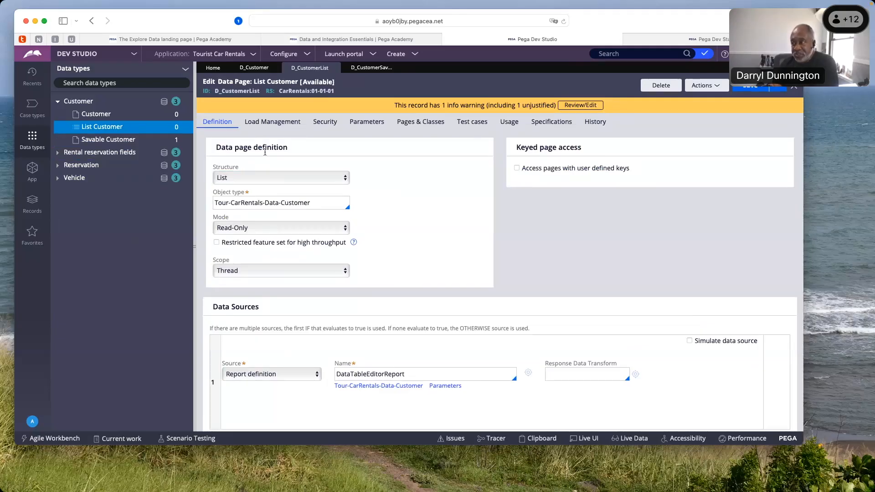
Set the List Customer data page's structure to Page, then back to List
click(240, 178)
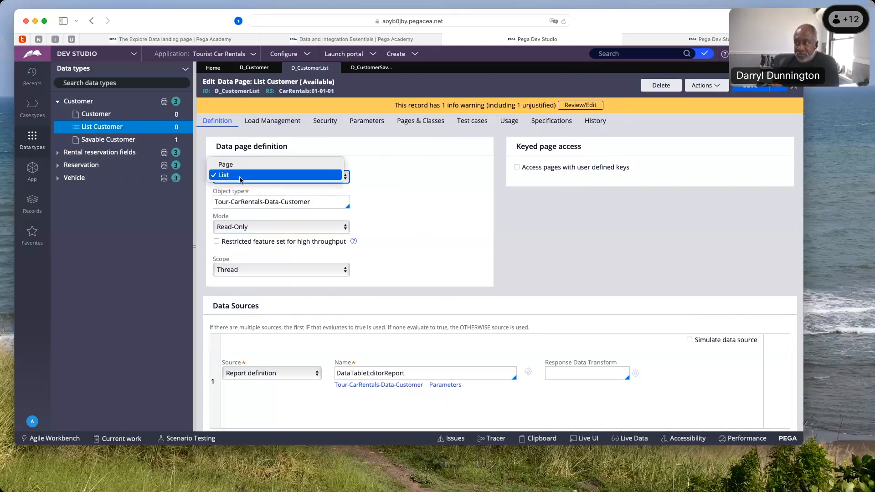
click(237, 166)
click(288, 180)
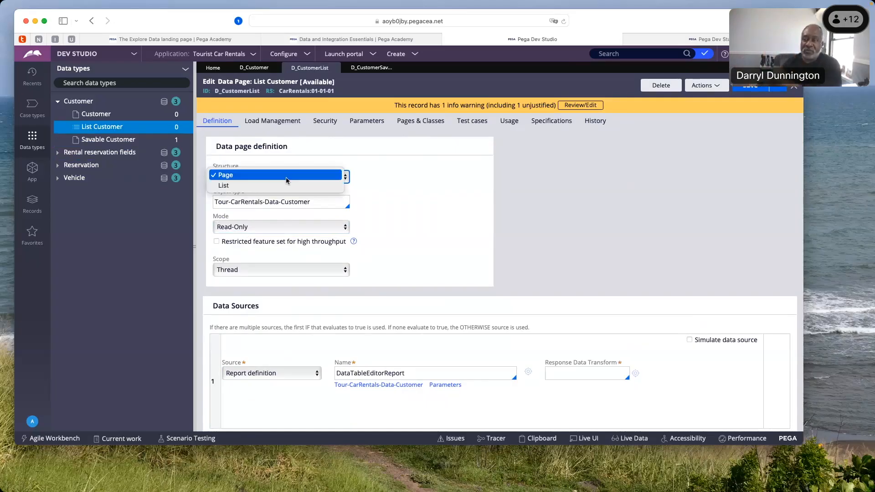
click(283, 186)
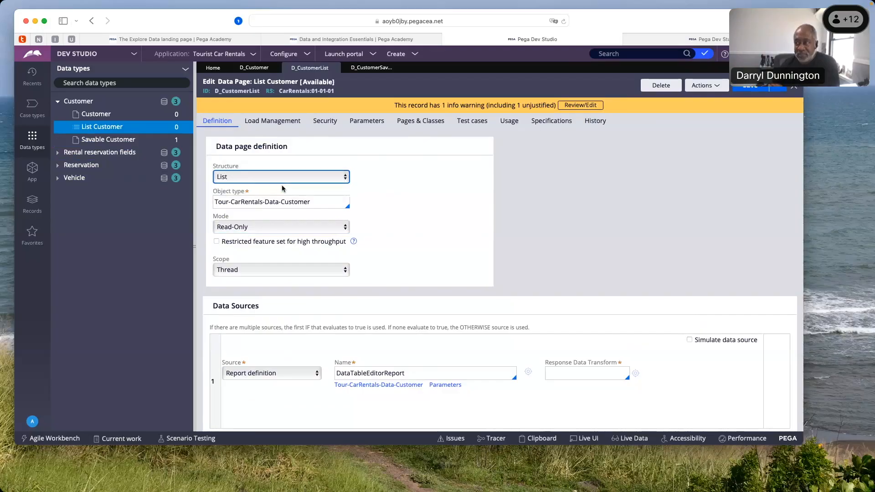
Highlight Data-Customer in the List Customer object type, and set the mode to Editable, then back to Read-Only
click(263, 202)
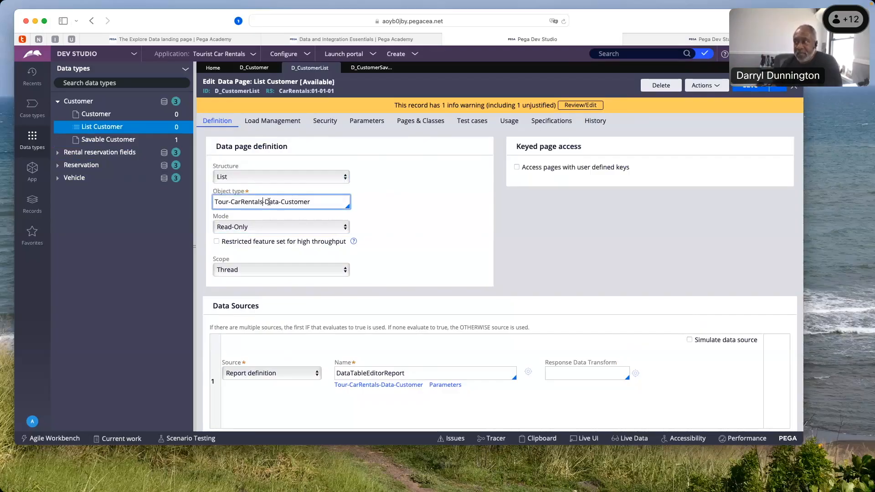
drag(265, 201, 319, 204)
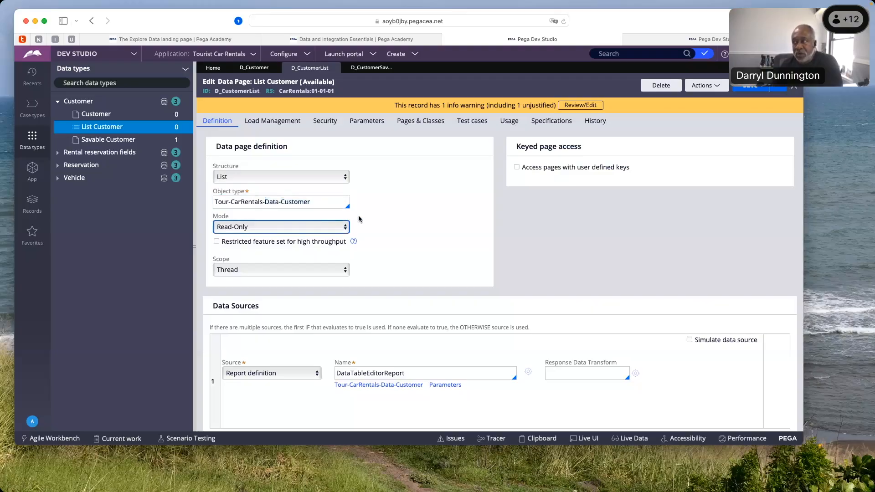
click(346, 228)
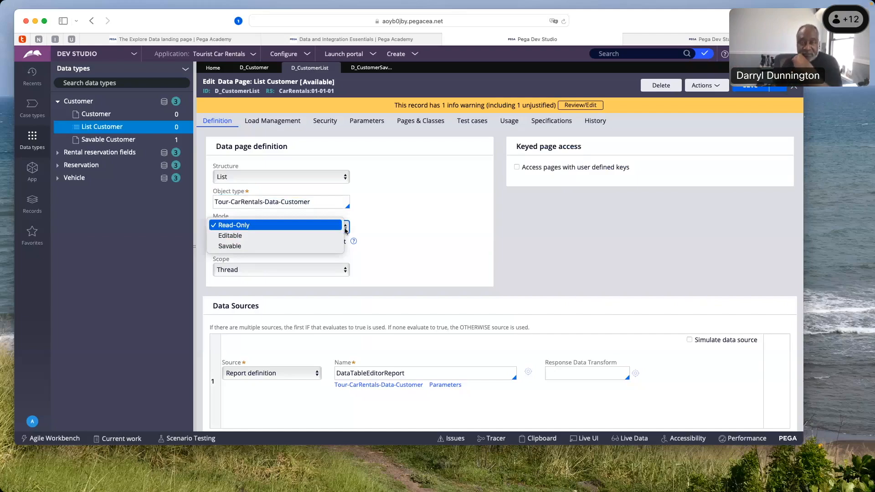
click(286, 237)
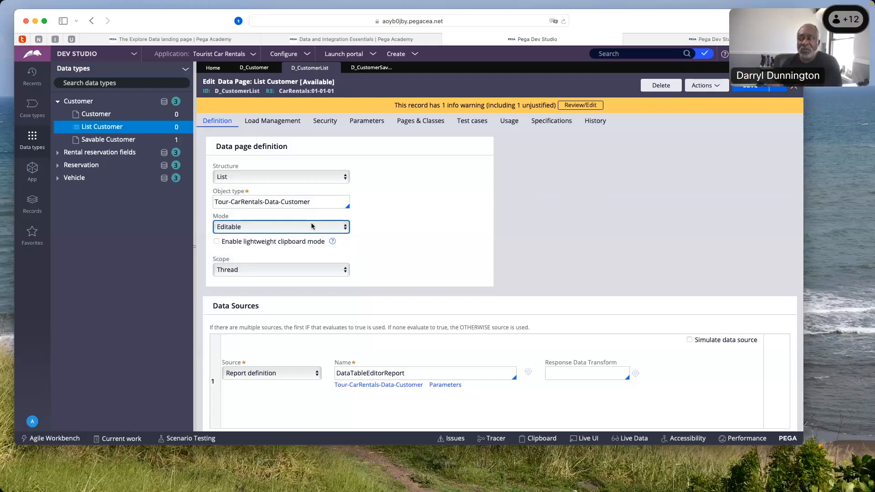
click(345, 229)
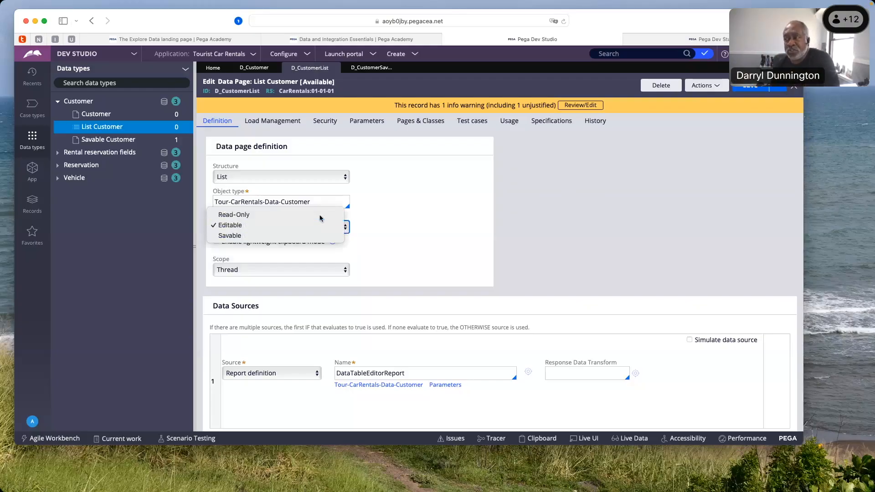
click(320, 216)
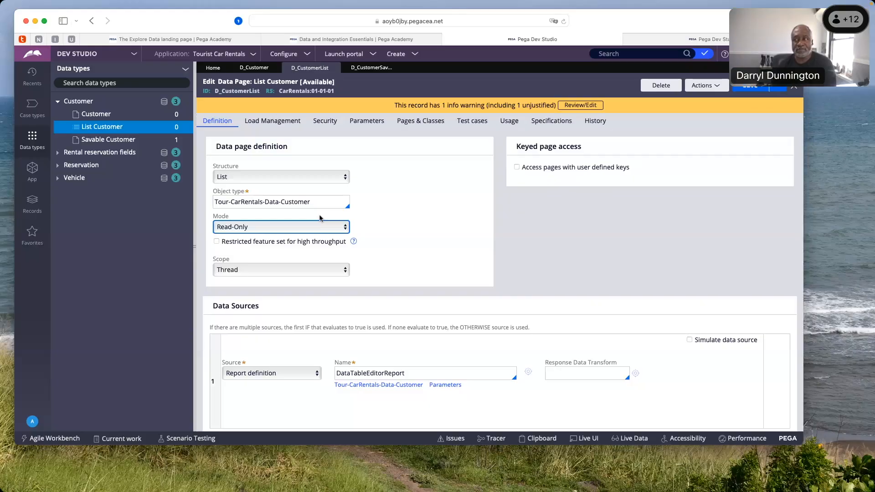
Look over the available mode options of the List Customer data page without changing the selection
scroll(320, 219, down, 3)
scroll(317, 218, up, 3)
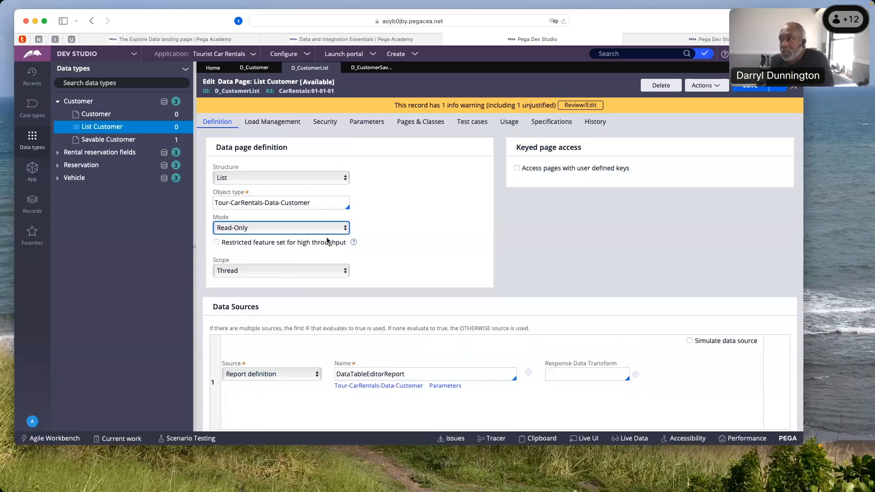
click(346, 228)
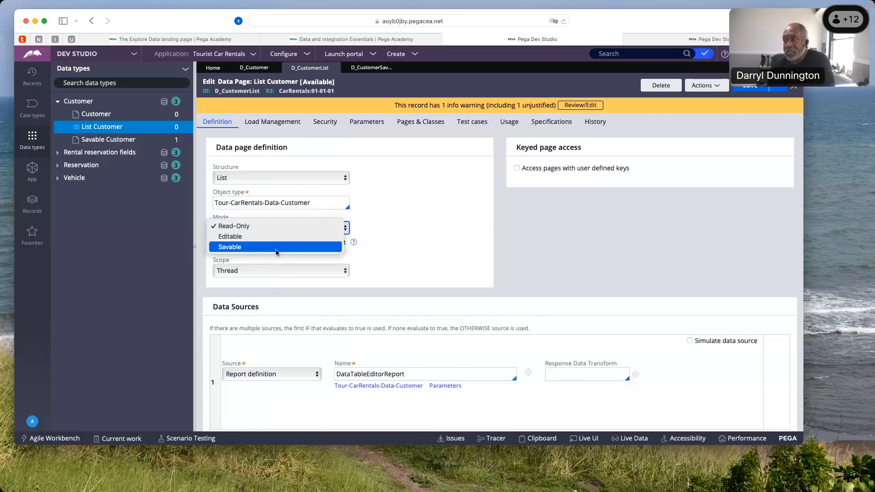
click(383, 214)
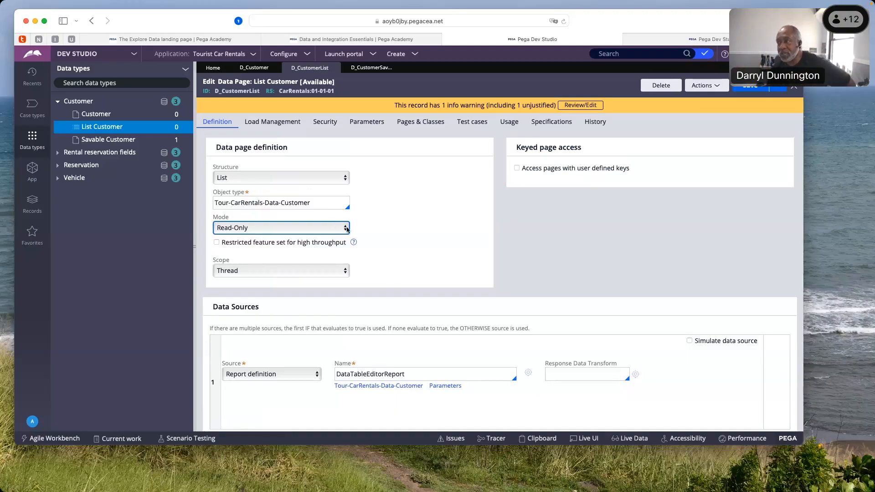
Set the List Customer data page's scope to Node, then back to Thread
scroll(347, 230, down, 1)
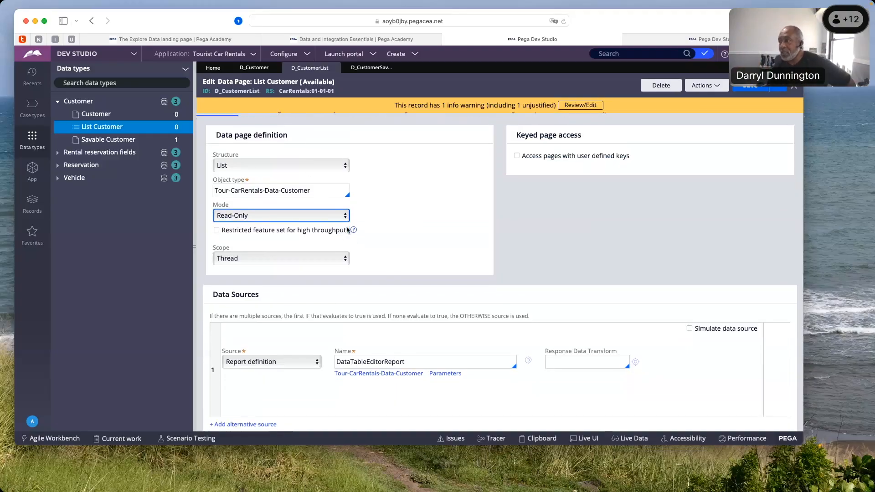
click(346, 261)
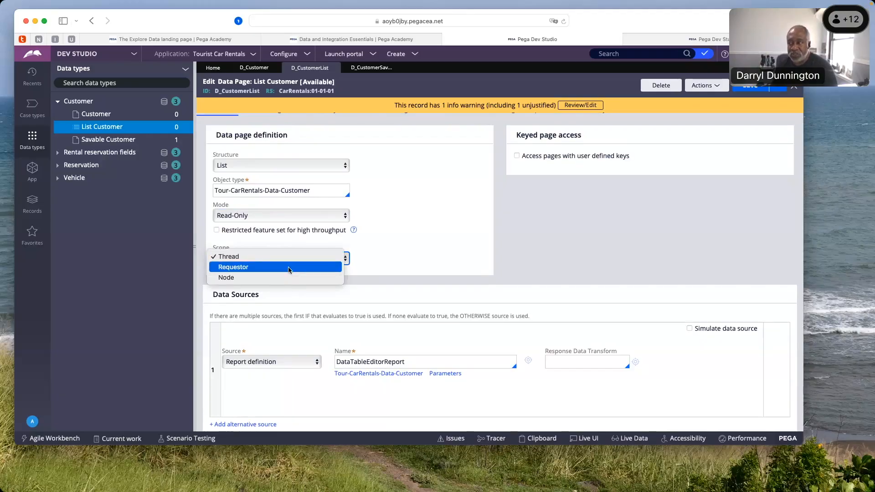
click(281, 278)
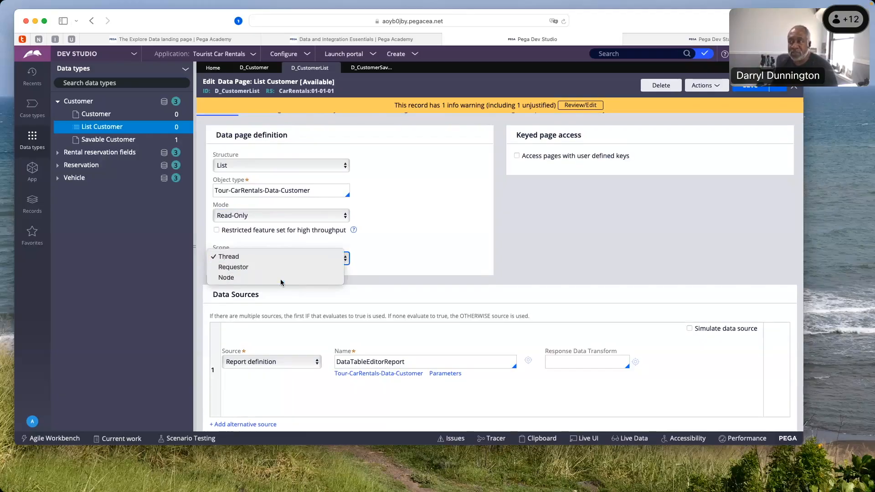
click(346, 260)
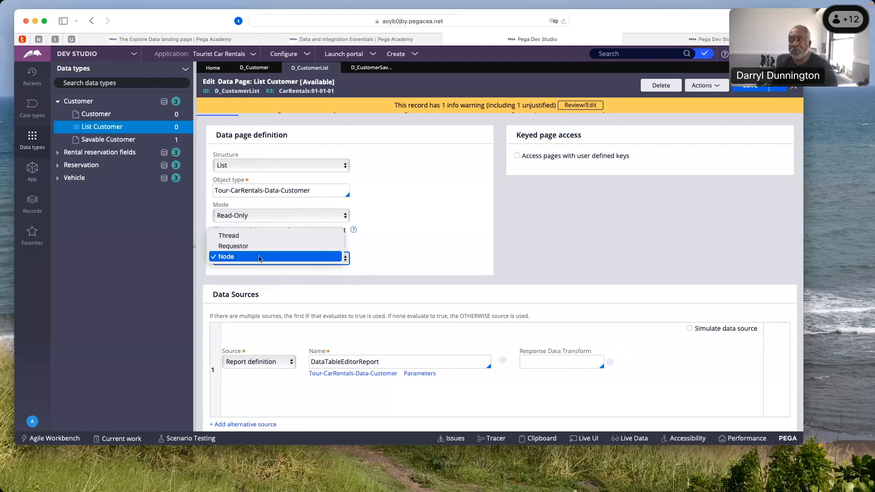
click(242, 238)
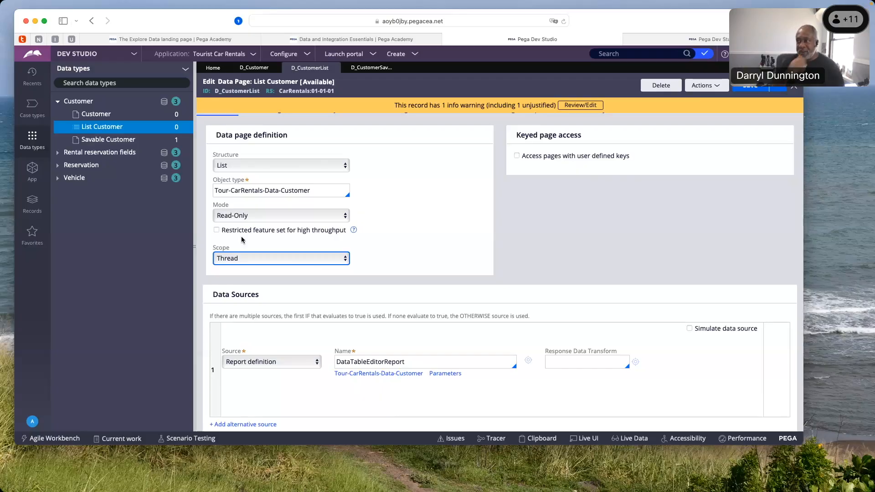
Set the List Customer data page's scope to Requestor, then change it to Node
click(344, 262)
click(296, 270)
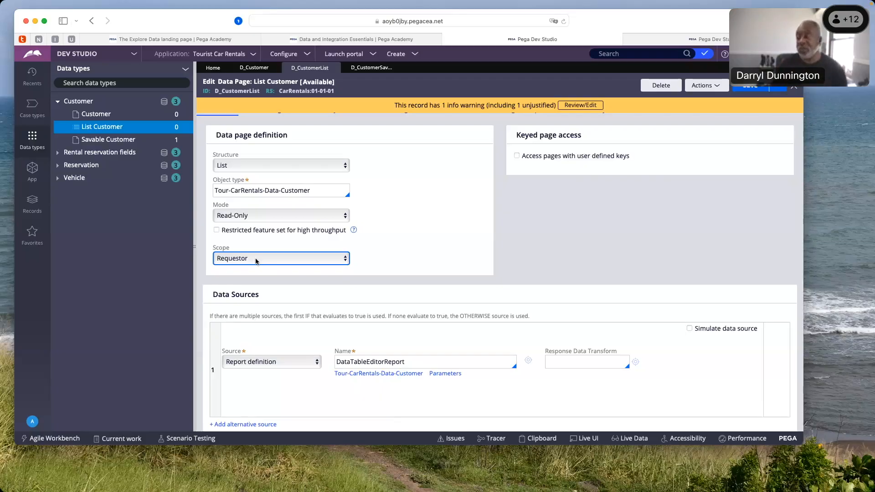
click(256, 260)
click(248, 266)
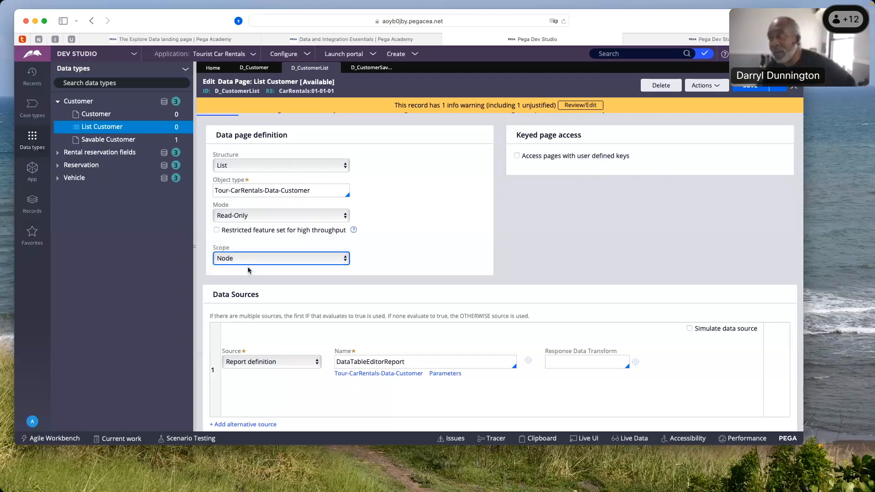
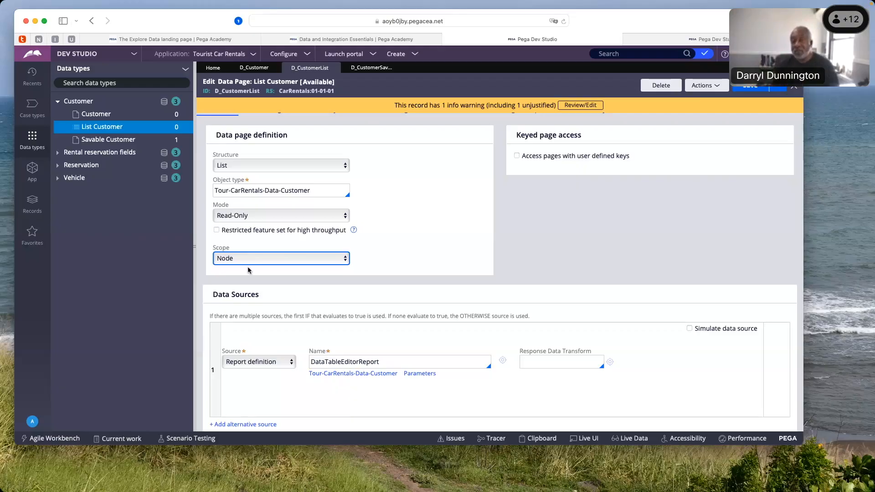
Set the List Customer data page's scope to Thread, then Requestor, and back to Node
click(248, 262)
click(235, 235)
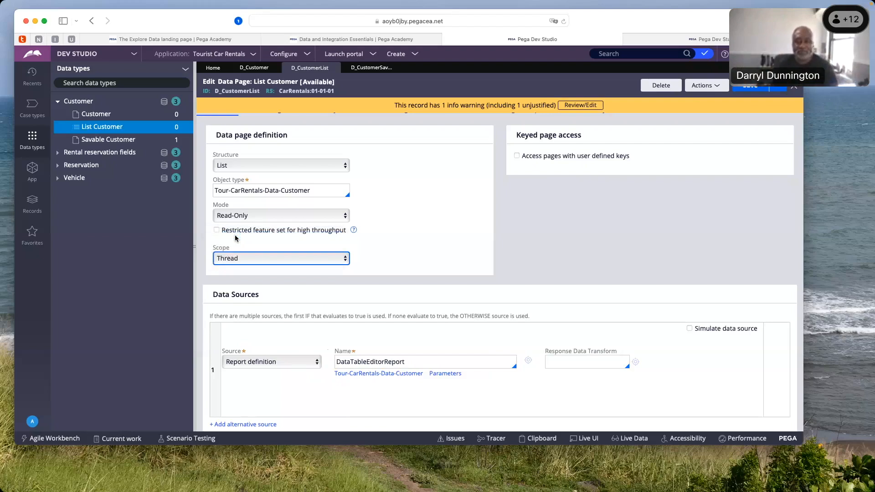
click(345, 259)
click(314, 265)
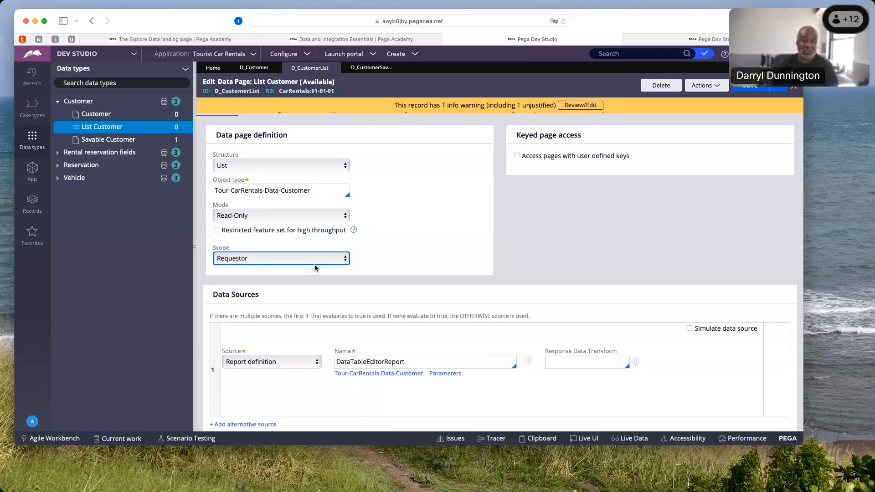
click(346, 262)
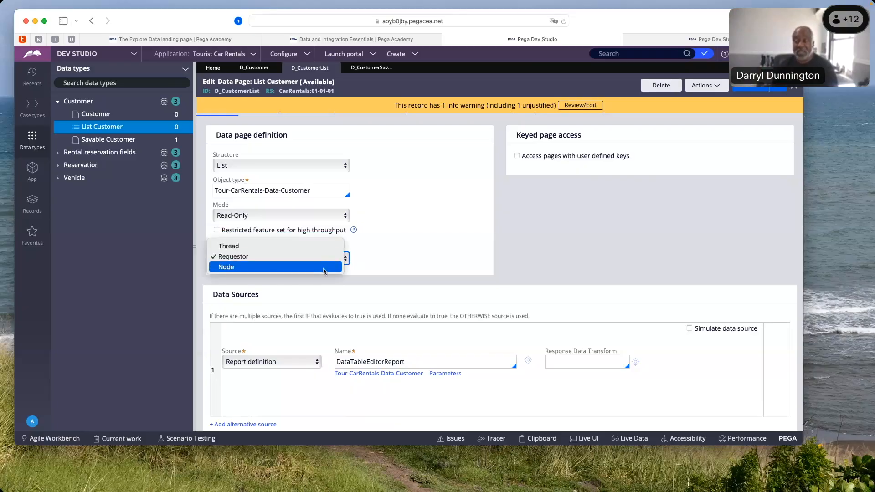
click(324, 269)
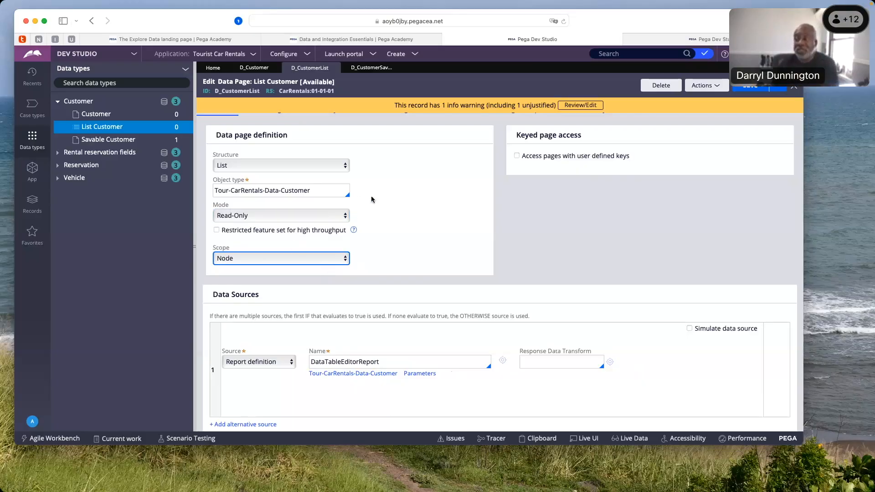
Open the List Customer load management settings and look over the refresh strategy's days, hours, minutes and seconds fields
scroll(369, 201, up, 1)
scroll(365, 205, down, 1)
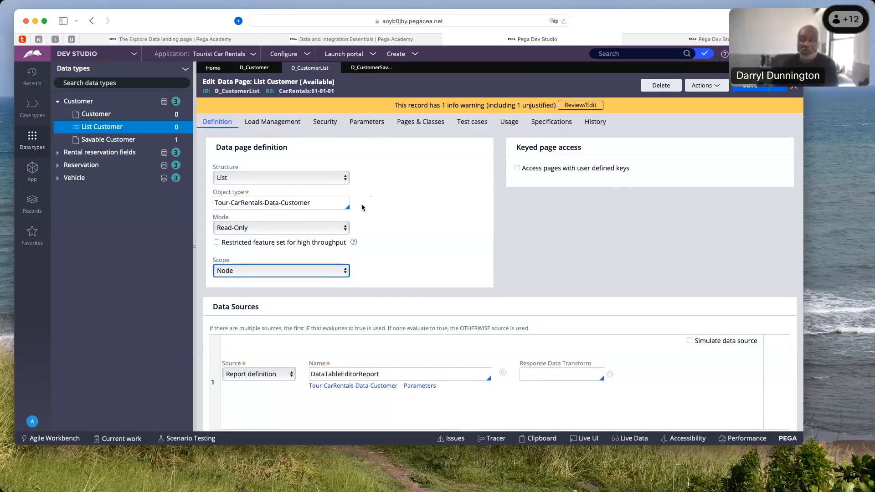
click(269, 127)
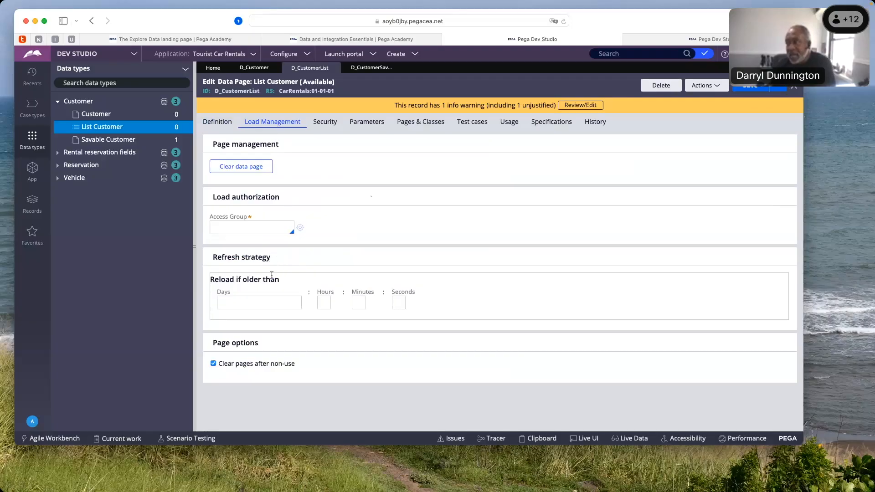
click(256, 303)
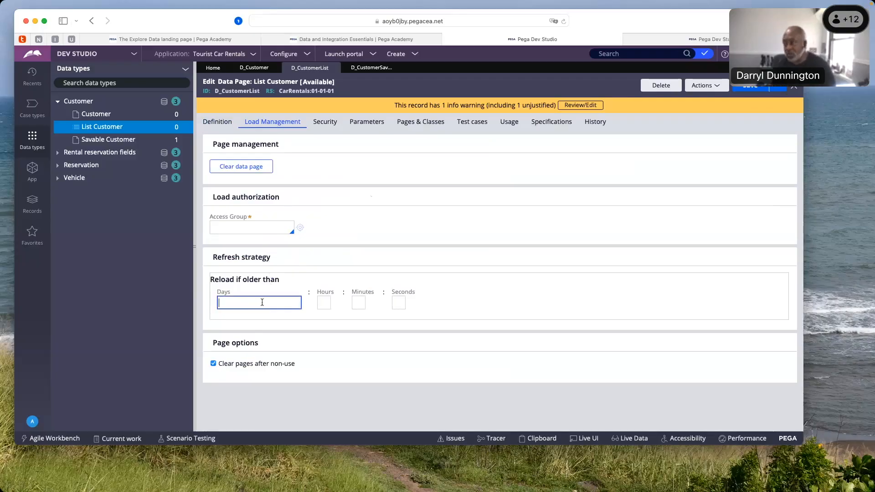
click(359, 303)
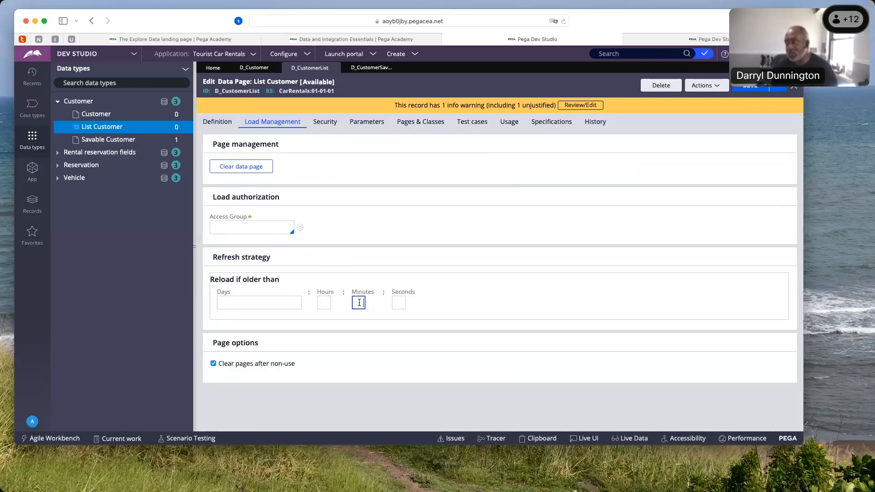
click(401, 302)
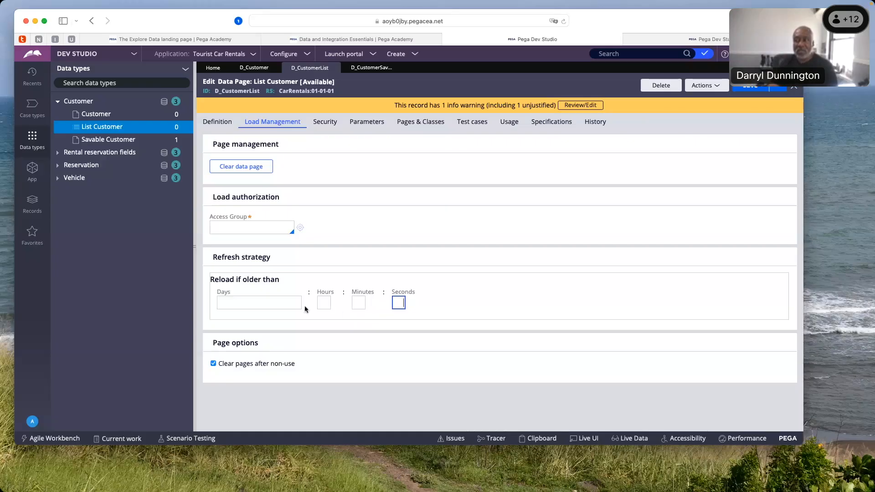
click(327, 303)
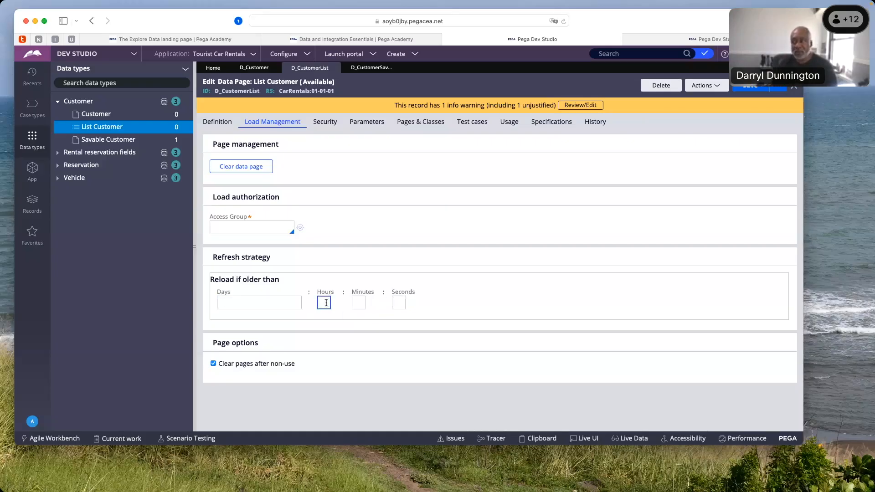
Set the refresh strategy's reload age to 30 minutes, then change it to 15 minutes
text(1)
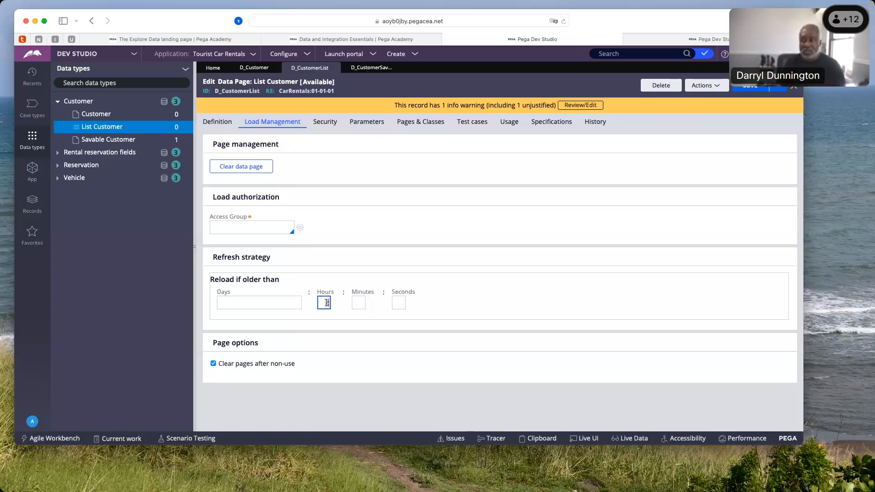
click(363, 303)
text(30)
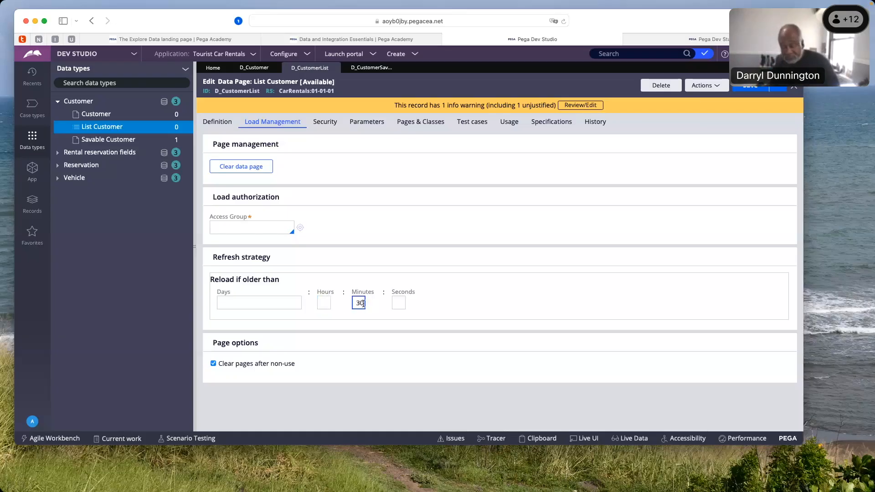
key(BackSpace)
key(BackSpace)
text(15)
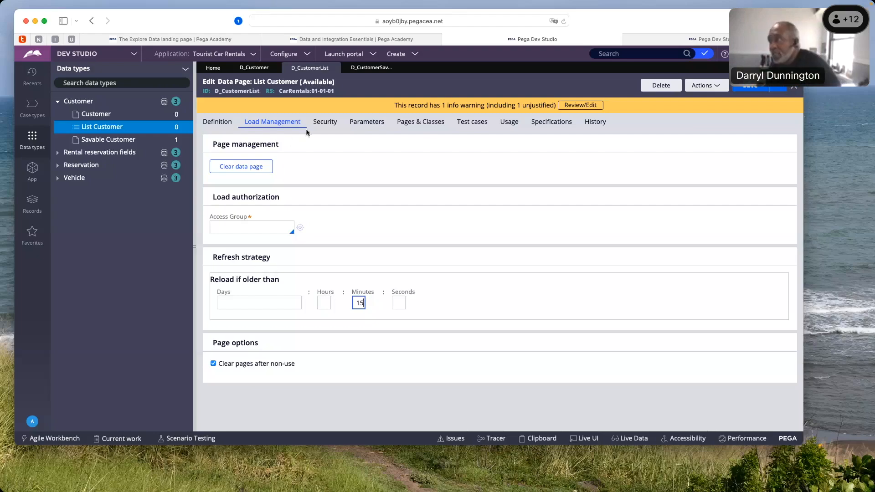
Look over the access groups available for load authorization without choosing one, and return to the reload minutes
click(252, 230)
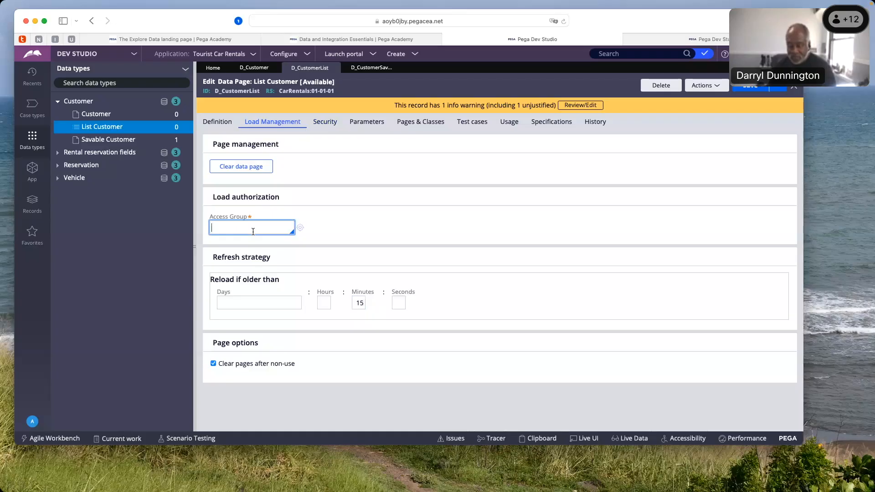
click(252, 232)
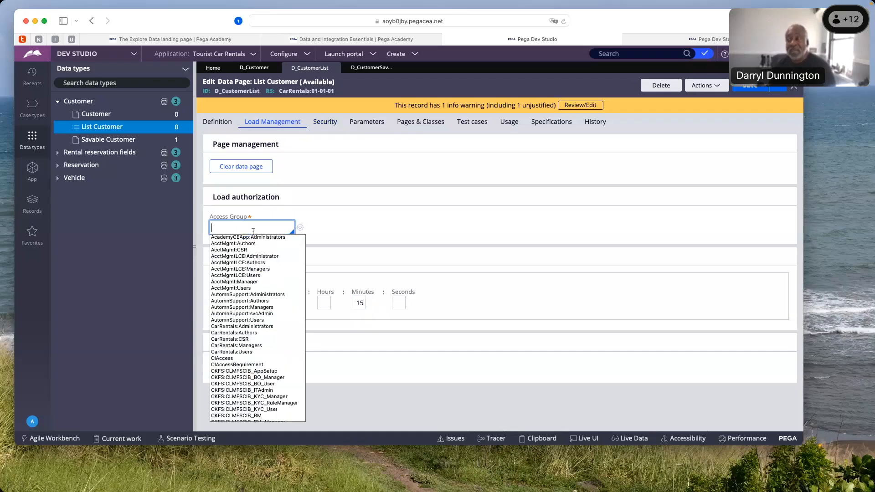
click(309, 213)
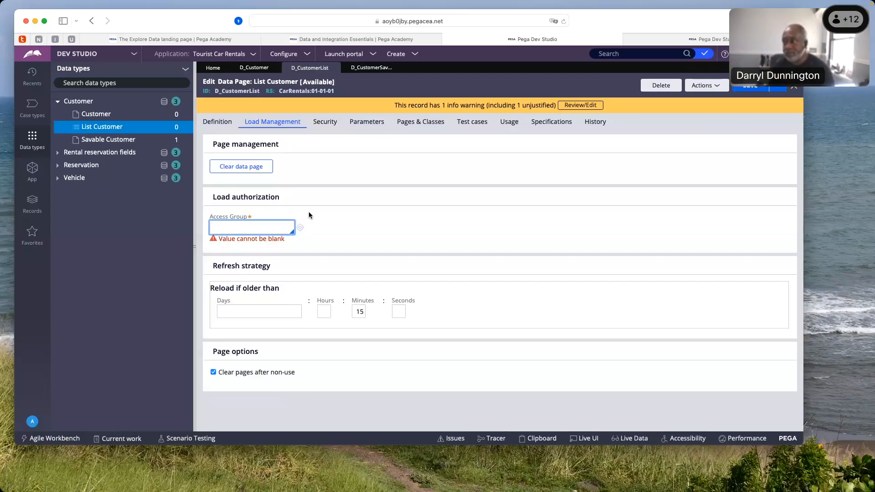
click(359, 312)
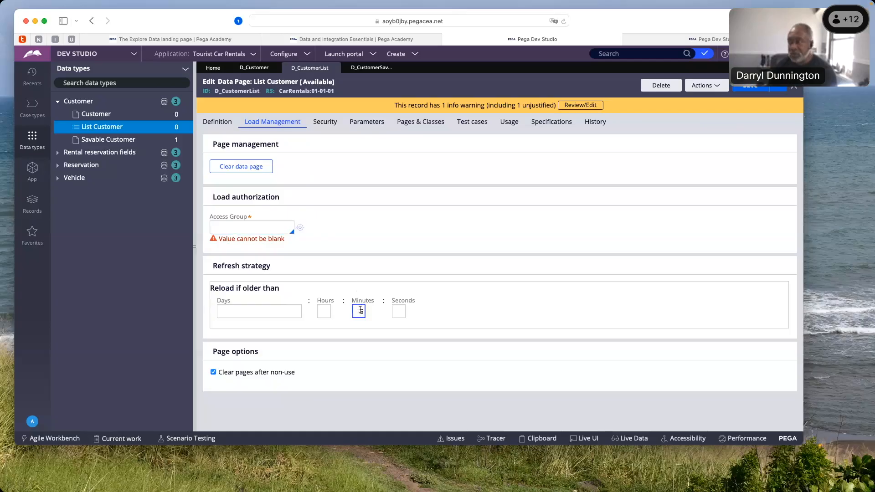
Review the List Customer data page's access restrictions and its parameter definitions
click(326, 124)
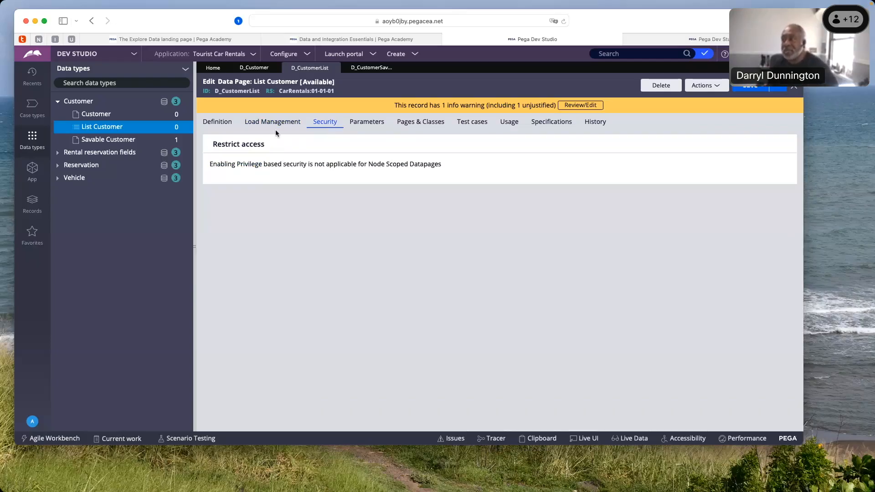
click(364, 124)
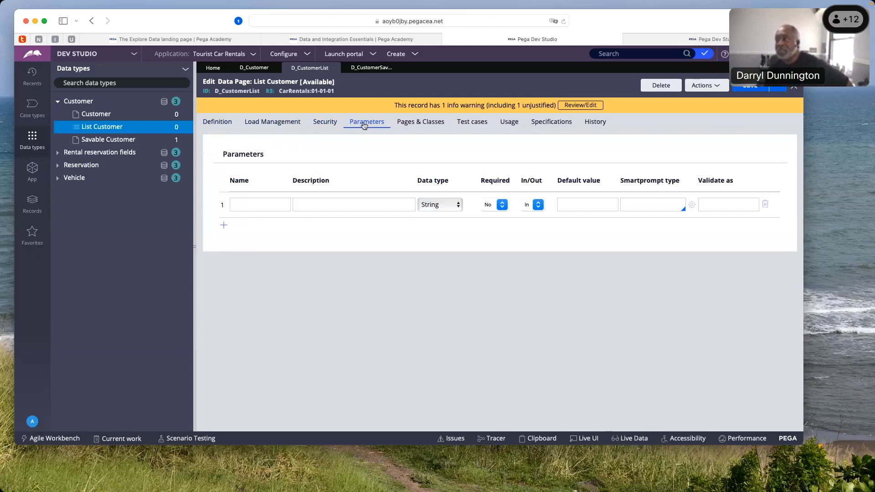
click(289, 201)
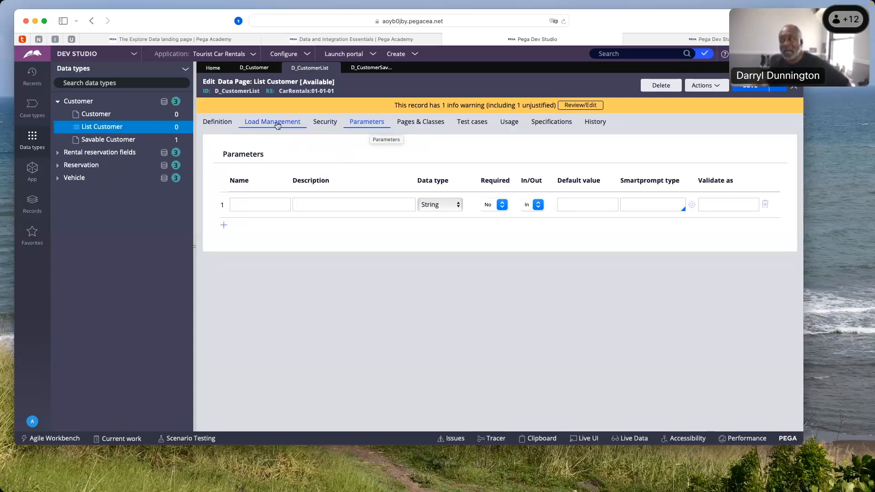
Return to the data page definition and examine its data source, Response Data Transform and post load processing
click(222, 127)
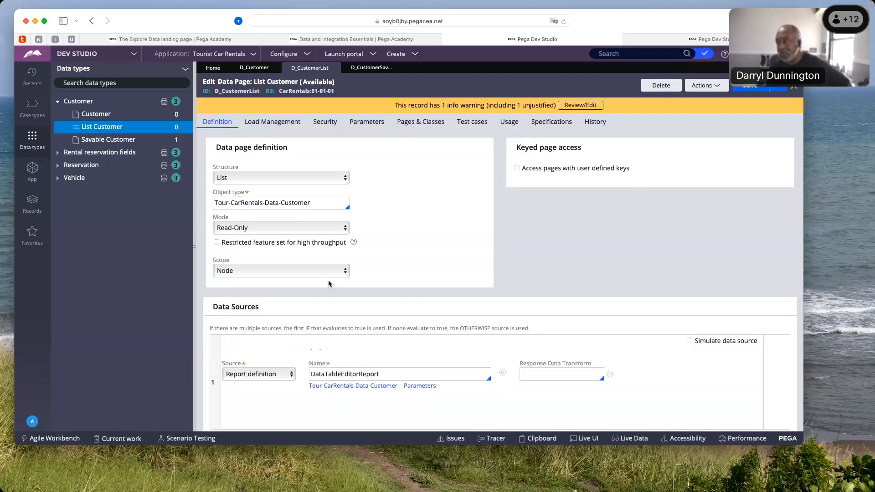
scroll(328, 285, down, 3)
scroll(329, 284, up, 2)
scroll(329, 283, down, 3)
scroll(329, 285, up, 1)
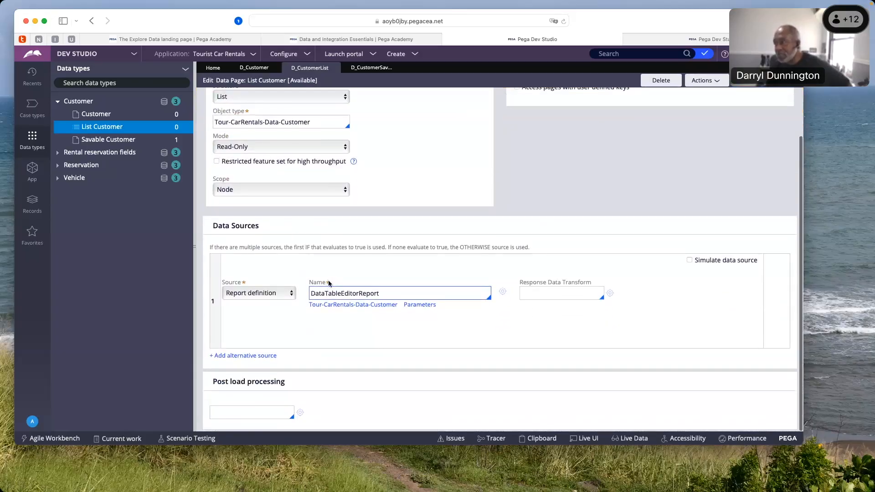
click(535, 296)
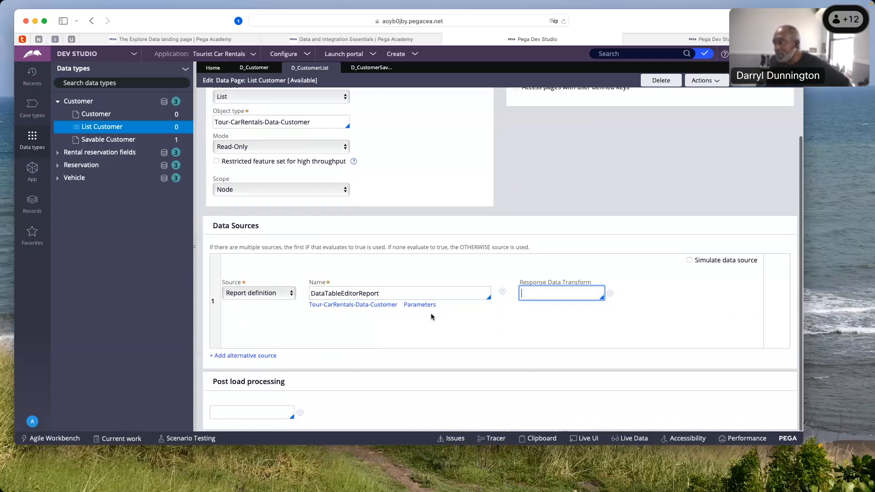
scroll(432, 315, up, 3)
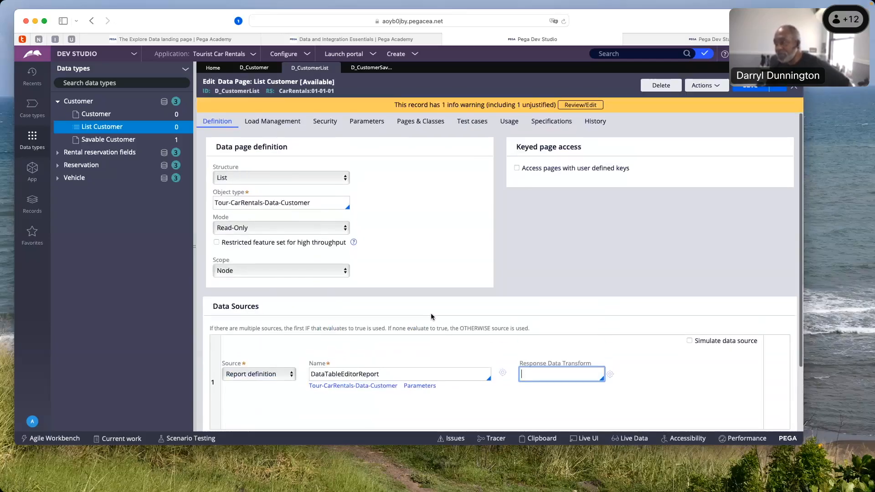
scroll(431, 316, down, 3)
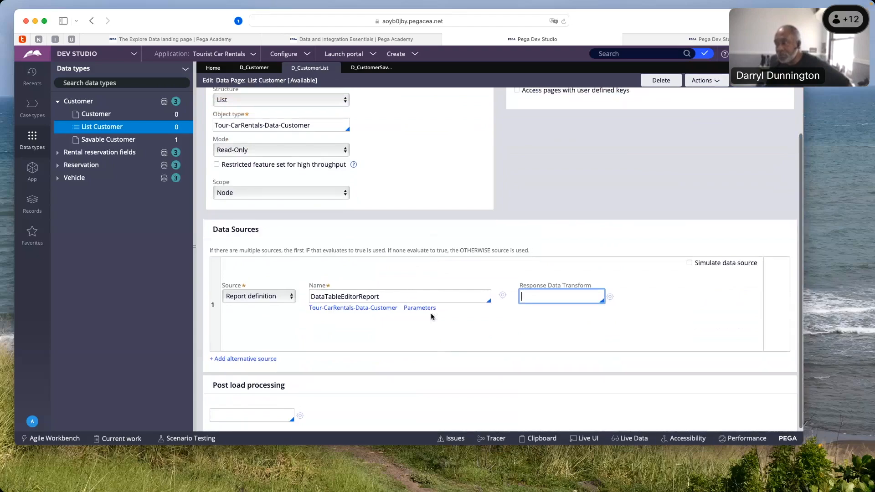
scroll(430, 315, up, 3)
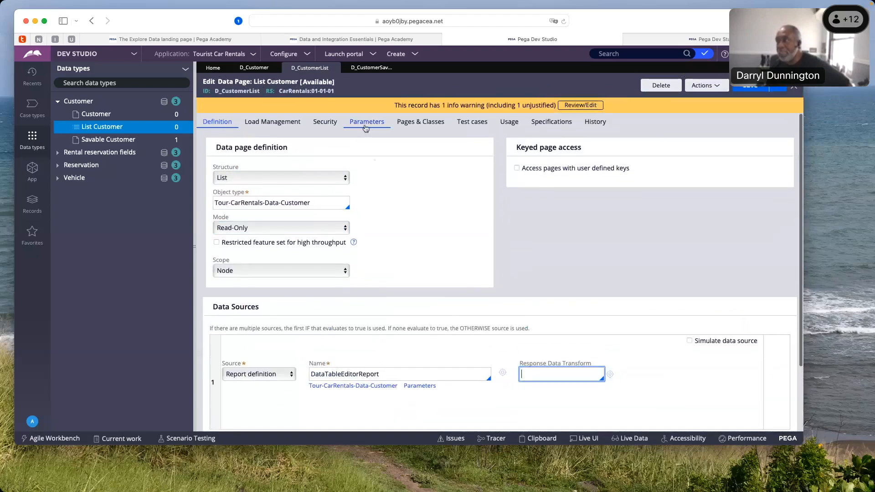
scroll(415, 392, down, 1)
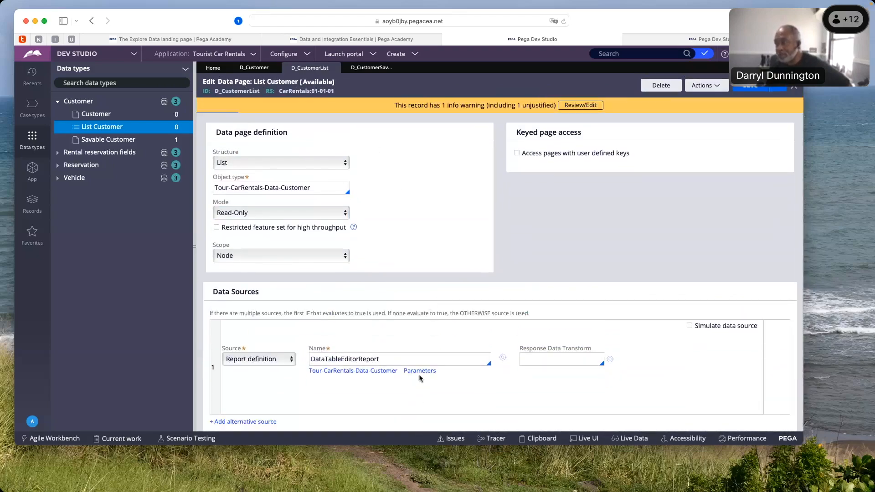
Enable Pass current parameter page for the DataTableEditorReport source, then discard the change
click(420, 371)
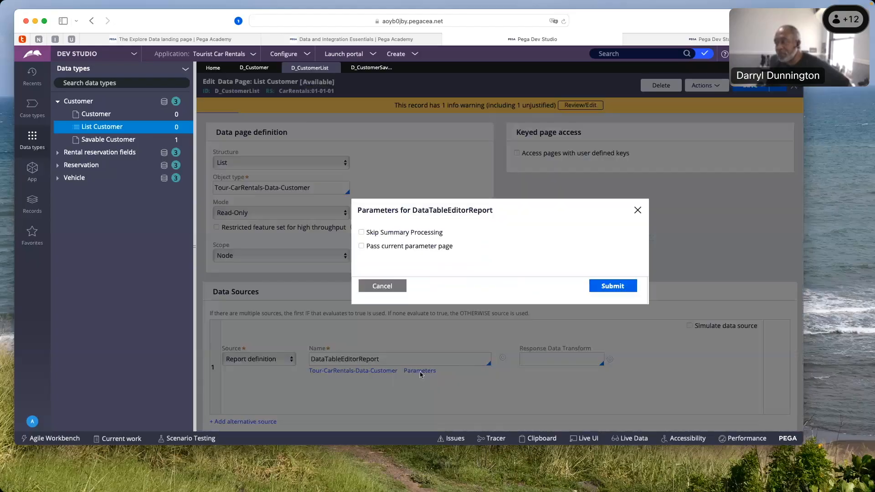
click(361, 246)
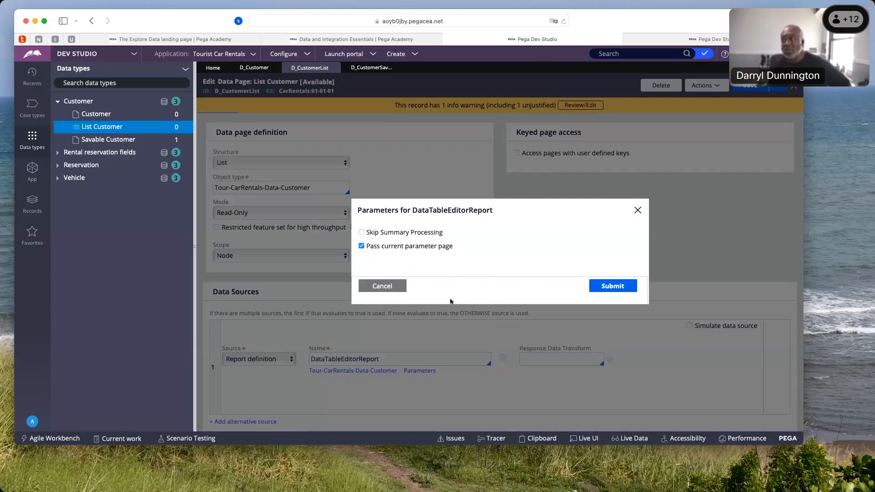
click(389, 286)
scroll(415, 179, up, 1)
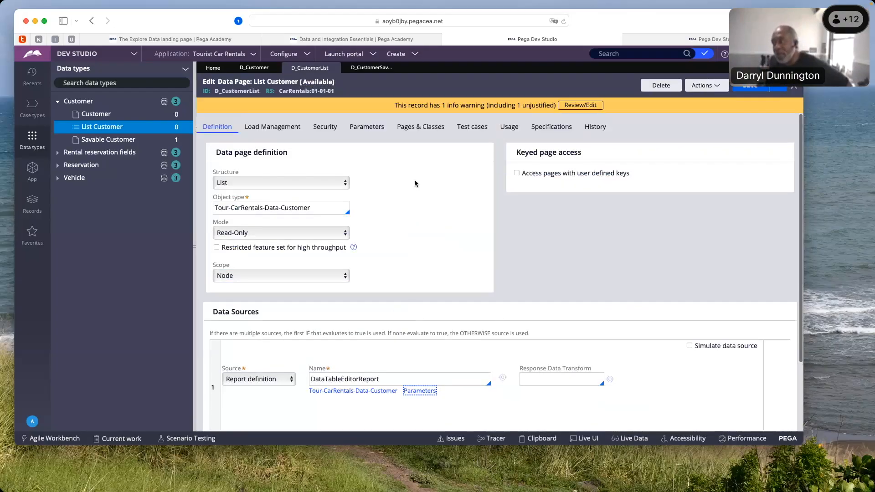
Revisit the data page's parameter name and description fields, then return to its structure, mode and scope definition
click(360, 124)
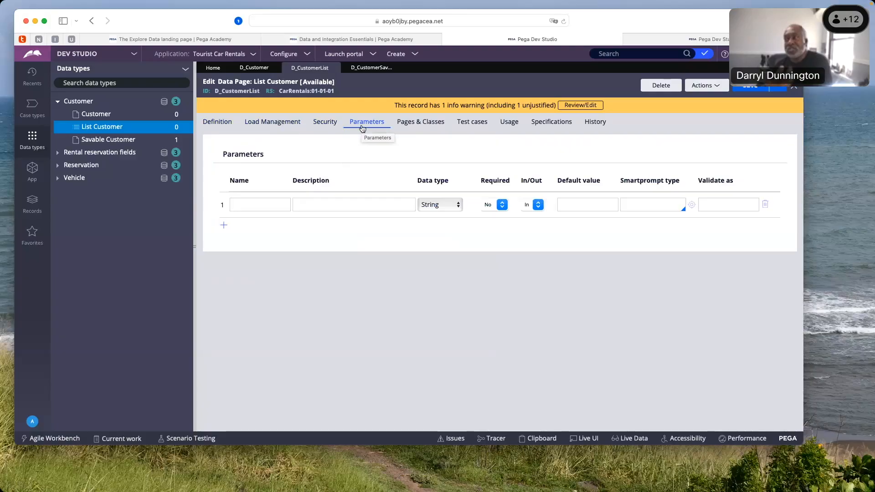
click(353, 205)
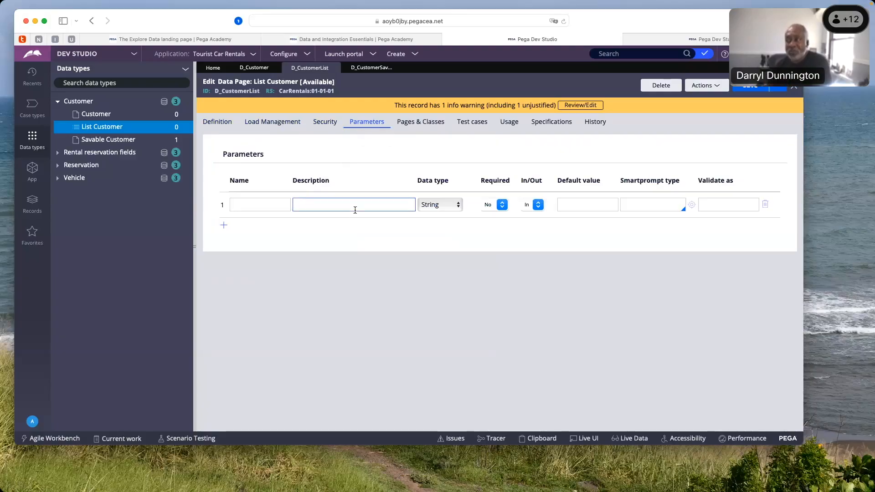
click(234, 122)
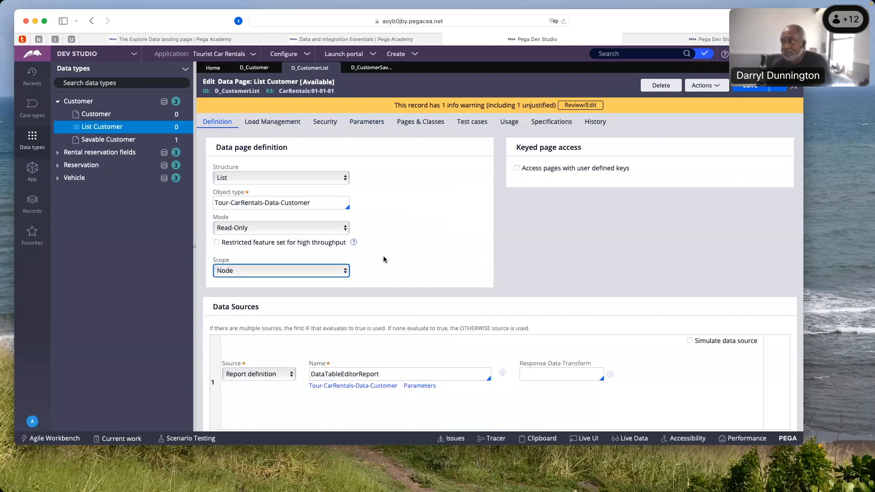
click(352, 248)
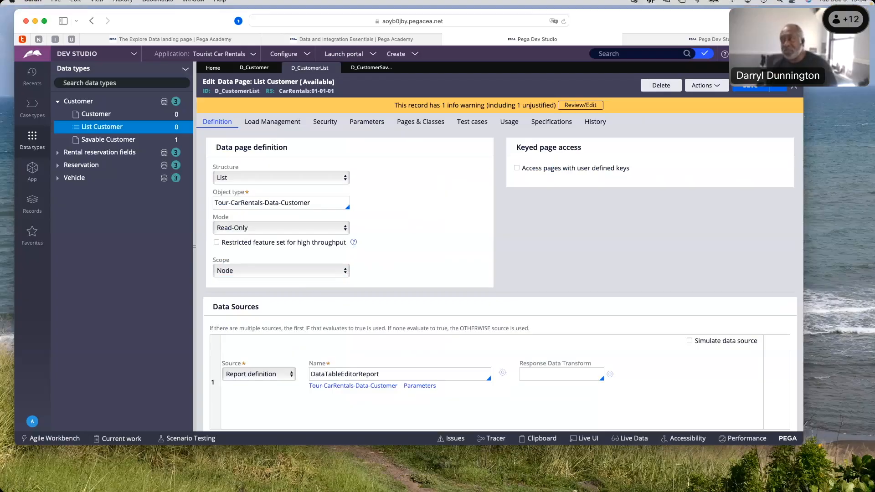
click(218, 165)
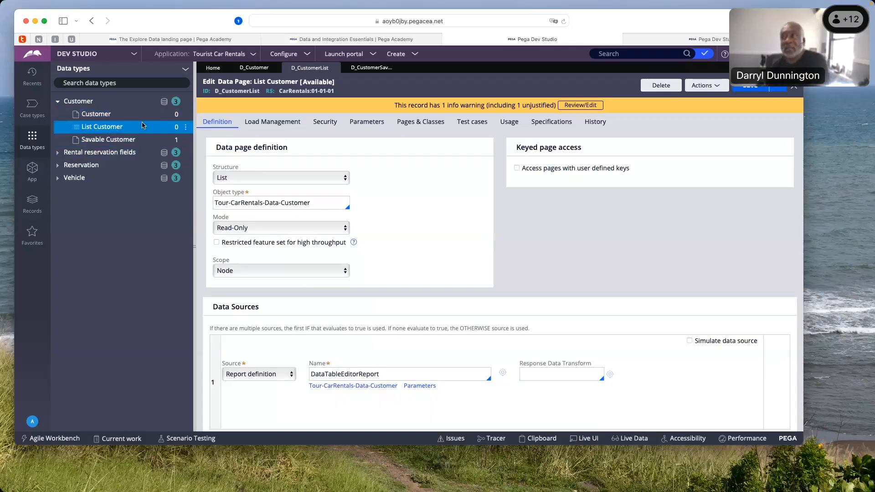
Run the List Customer data page in the Standard thread, flushing all of its instances before execution
click(716, 87)
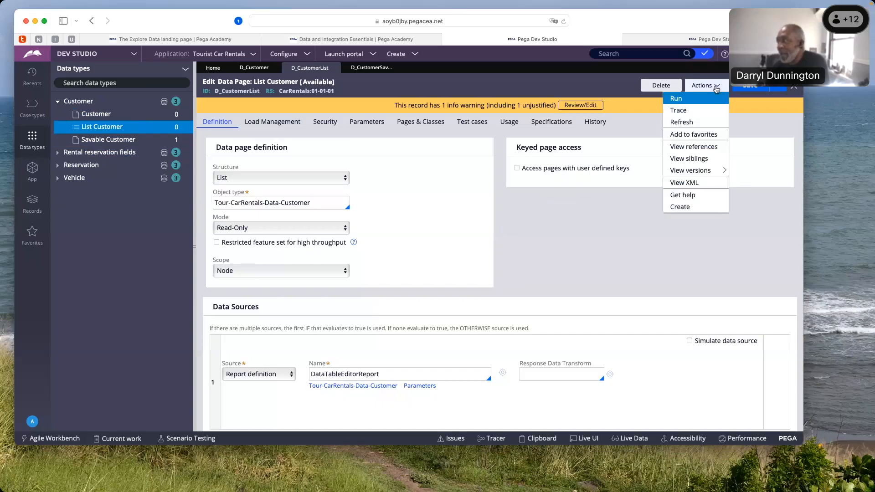
click(678, 100)
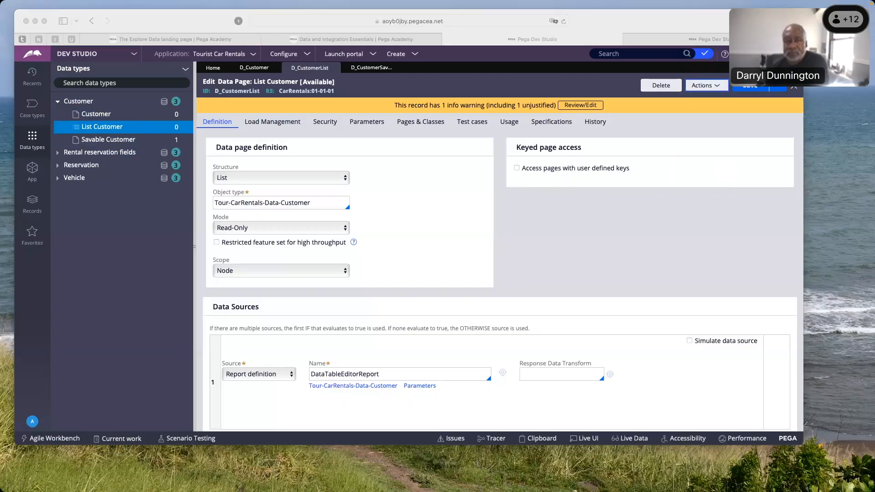
drag(0, 59, 126, 44)
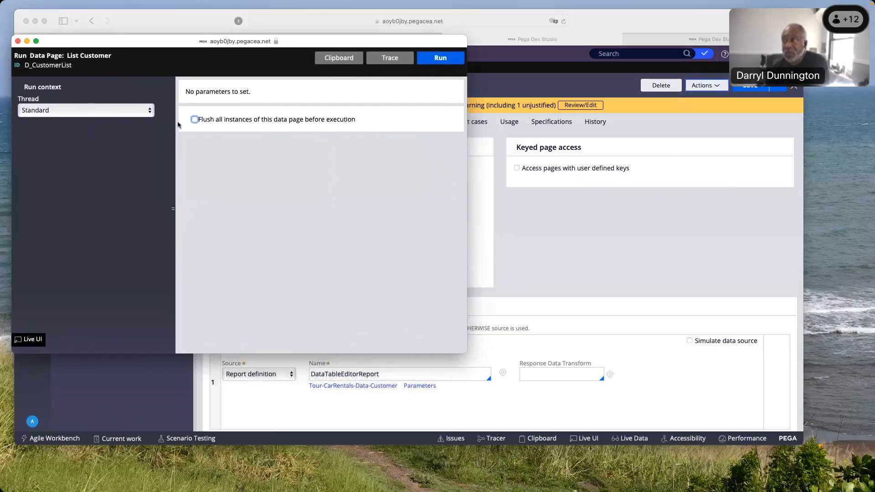
click(196, 121)
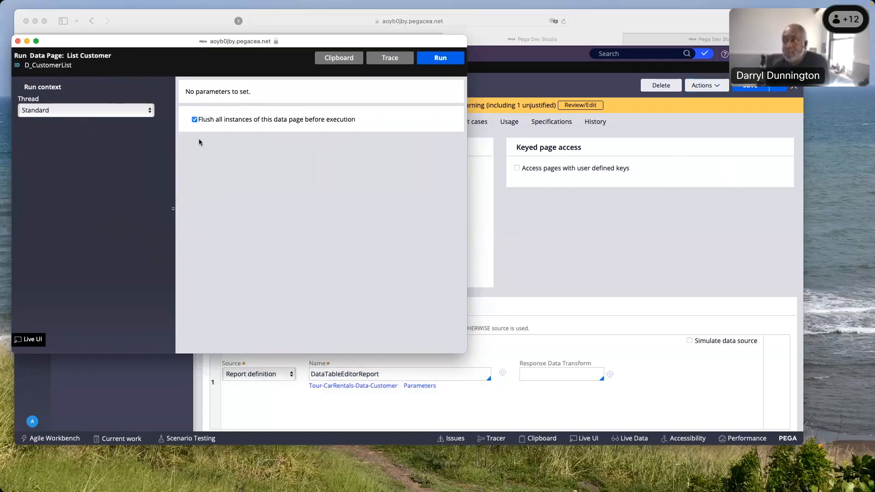
drag(177, 47, 251, 138)
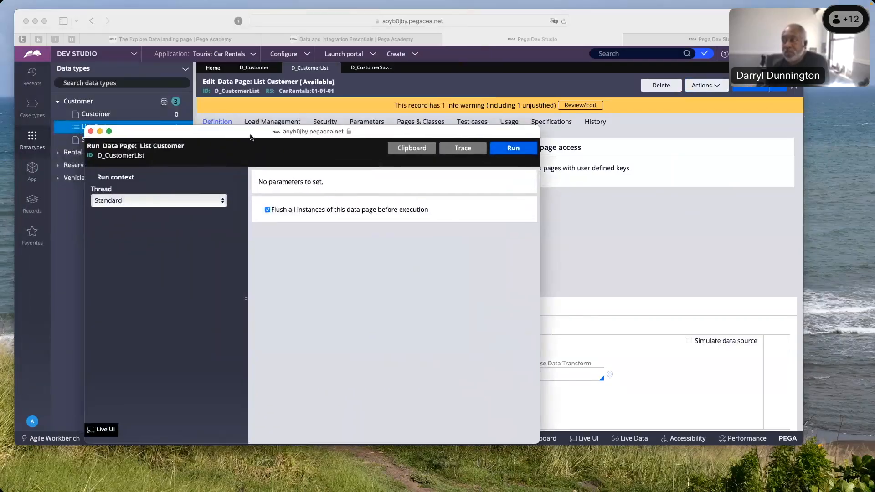
click(516, 152)
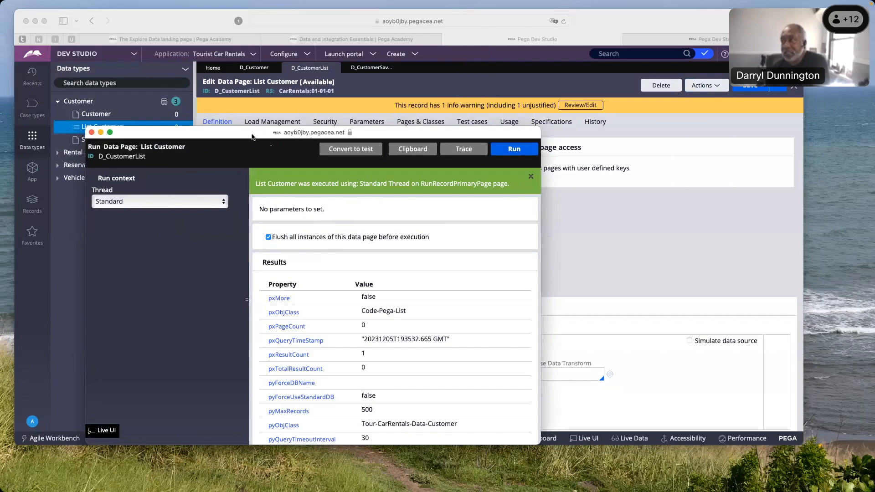
Review the execution message's thread and page context, and read through the data page's top-level result properties
drag(252, 136, 243, 92)
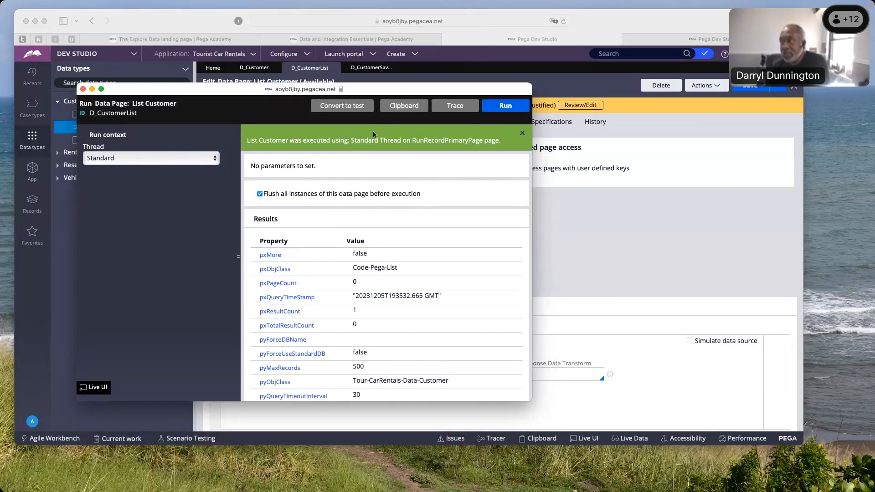
drag(354, 140, 398, 141)
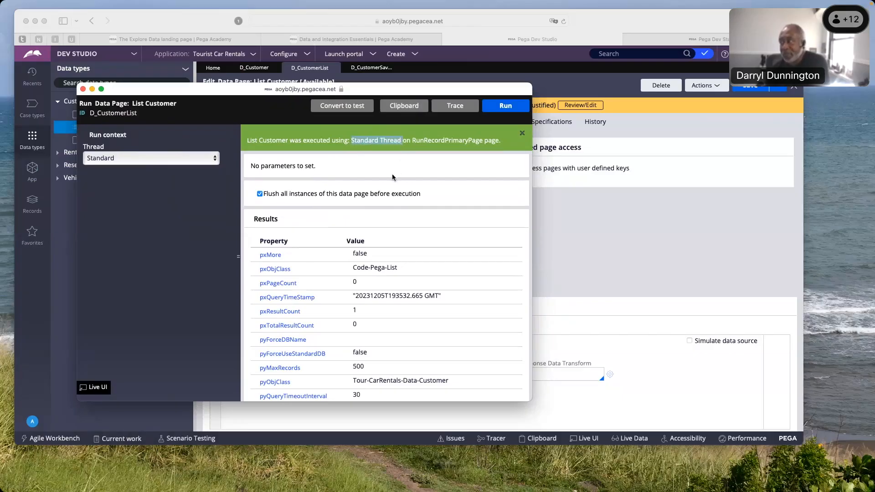
drag(412, 142, 493, 143)
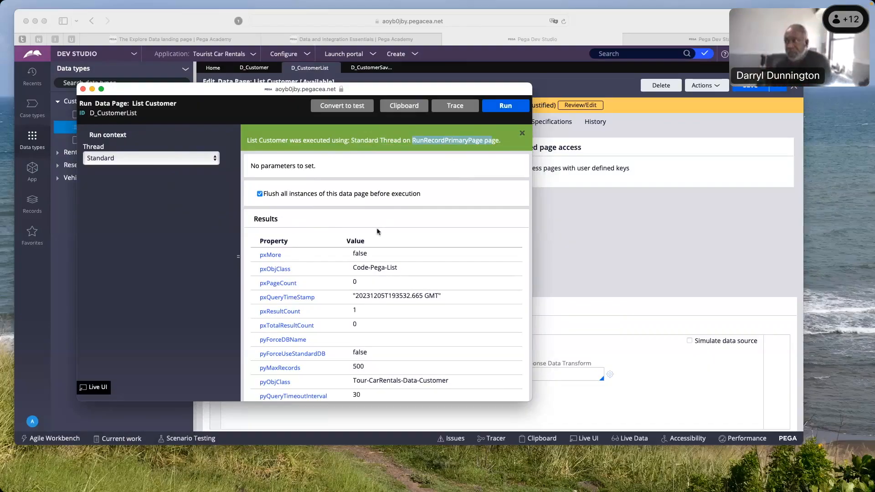
click(348, 269)
scroll(347, 269, down, 5)
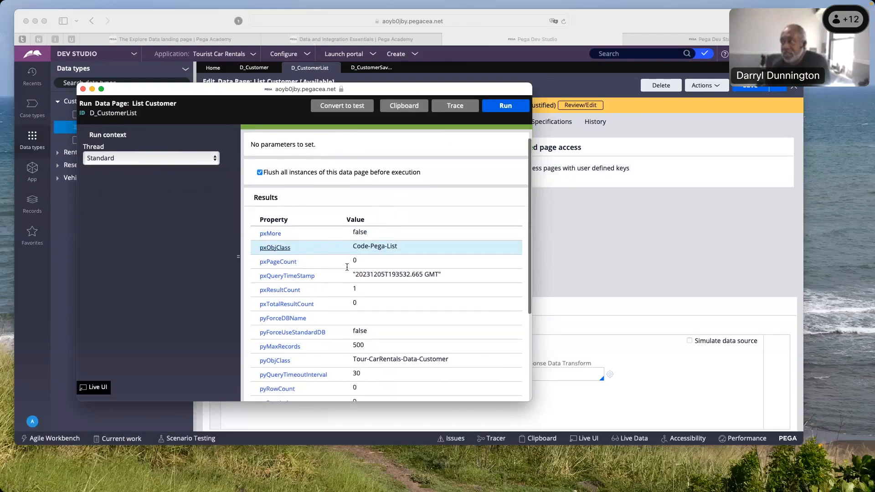
scroll(343, 269, down, 3)
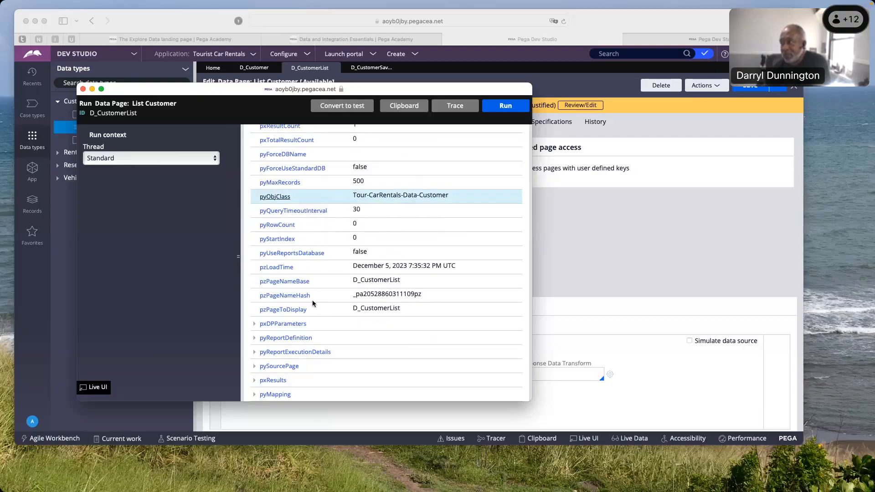
Expand pxResults and its first entry to examine the customer record's field values
click(255, 382)
scroll(329, 374, down, 1)
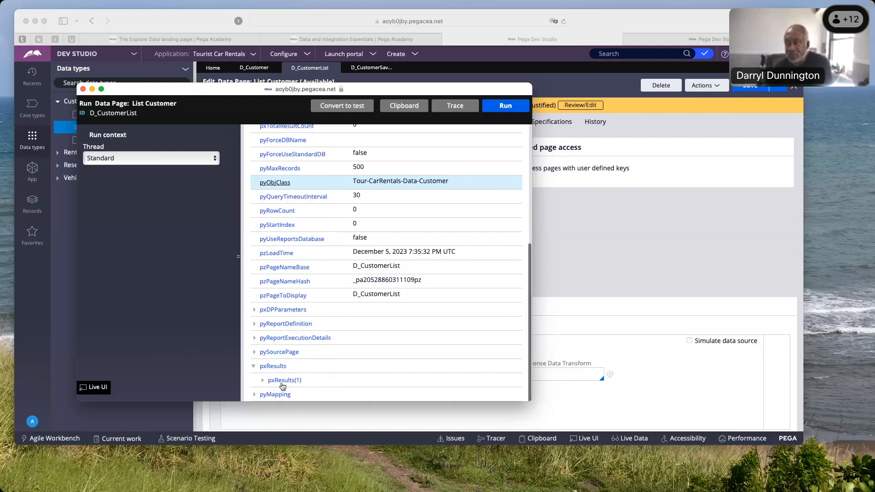
click(282, 381)
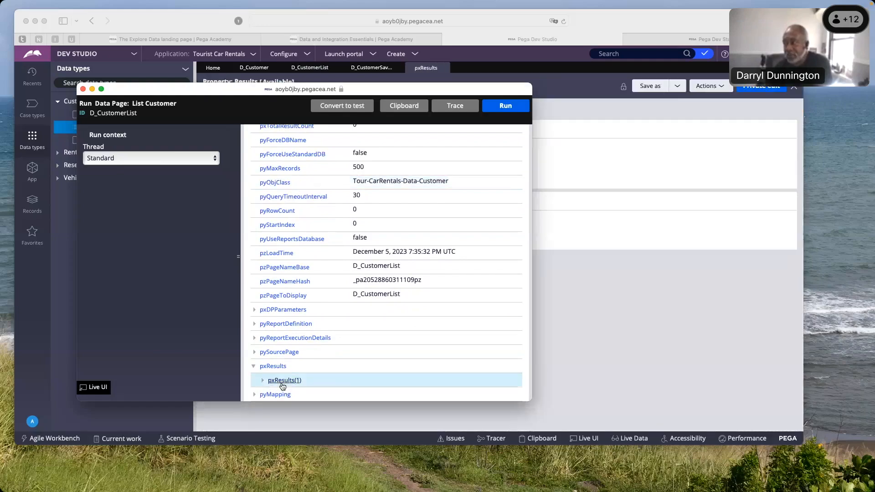
click(263, 382)
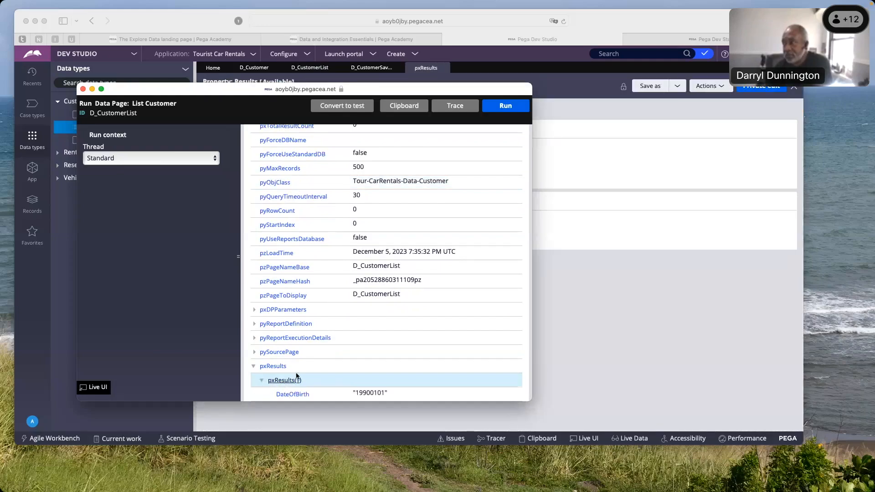
scroll(296, 375, down, 5)
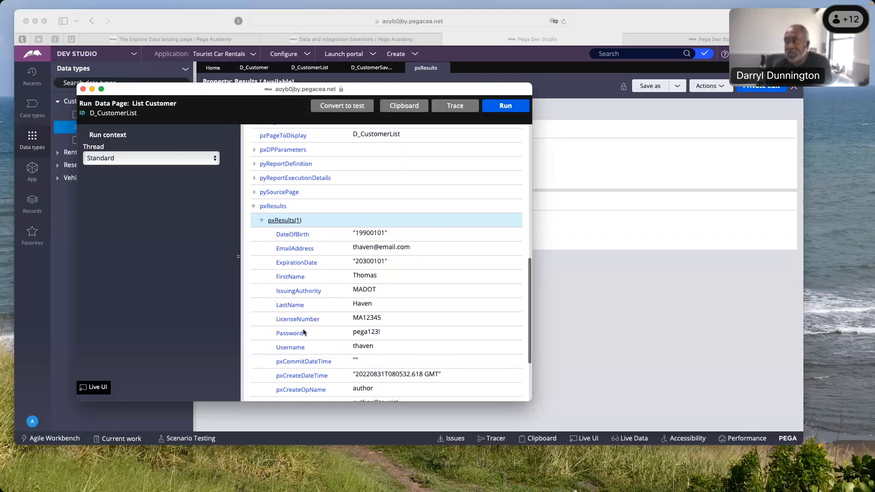
scroll(289, 233, down, 1)
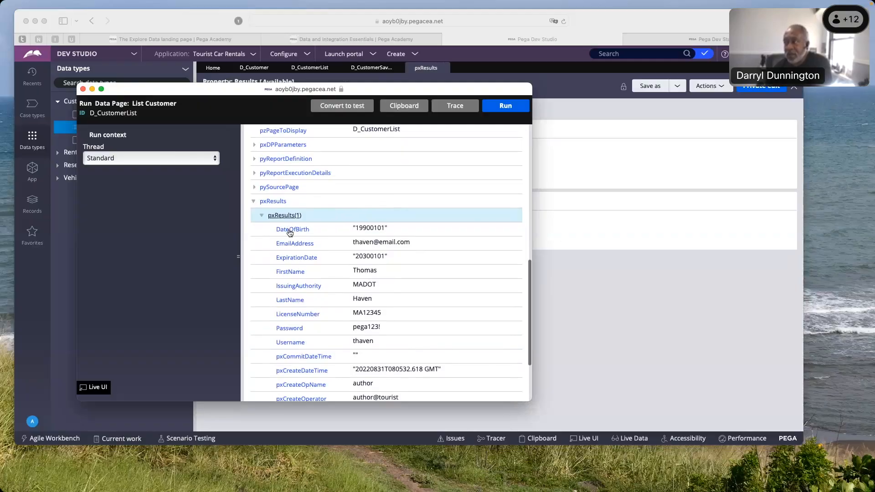
scroll(292, 336, up, 1)
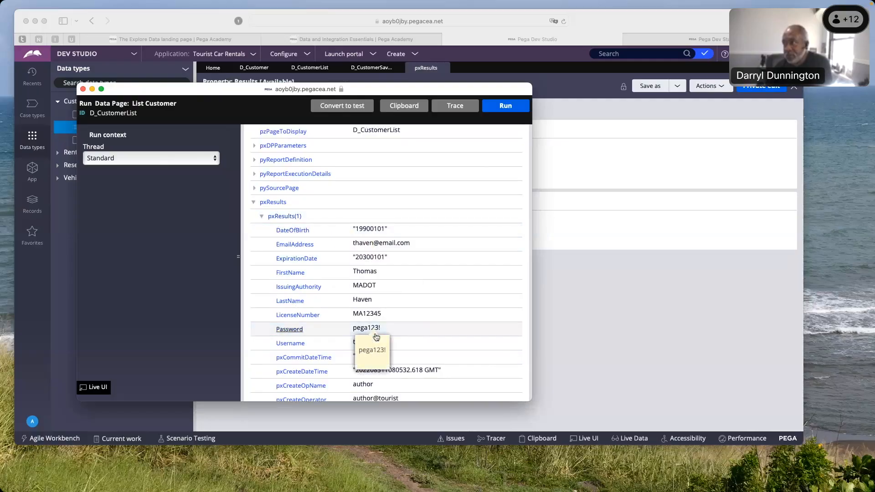
scroll(376, 338, down, 5)
scroll(375, 337, up, 6)
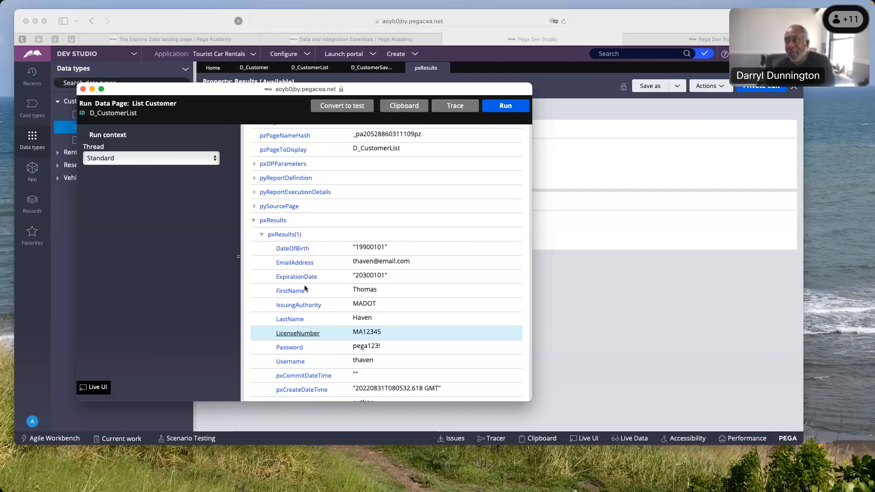
scroll(306, 287, down, 6)
scroll(305, 288, up, 6)
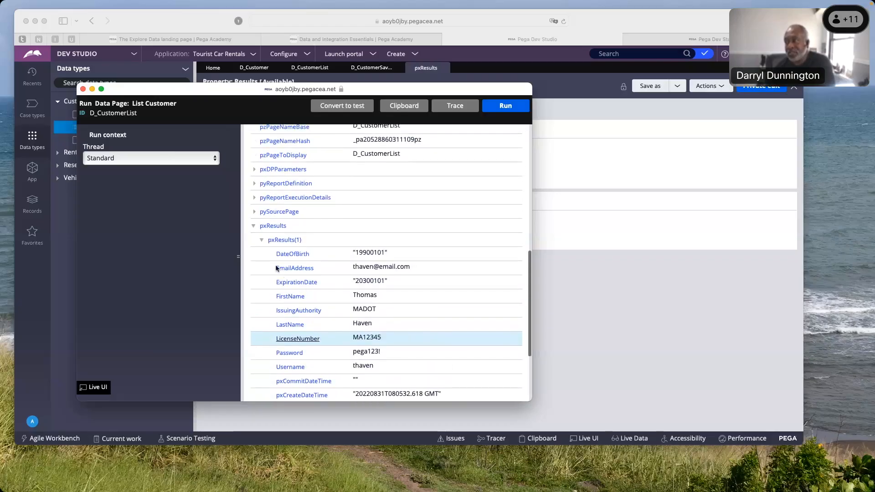
Collapse the first pxResults entry, examine the expanded pyReportDefinition properties, and collapse them again
click(262, 240)
scroll(282, 274, up, 7)
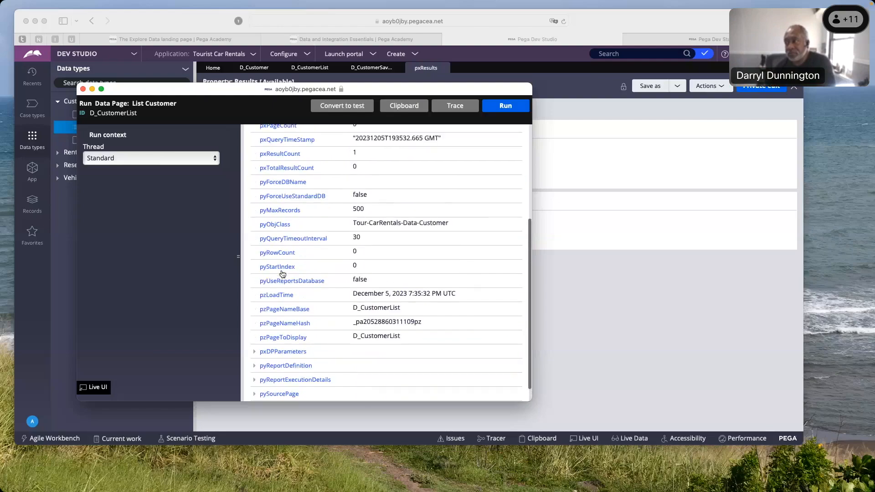
scroll(282, 274, down, 7)
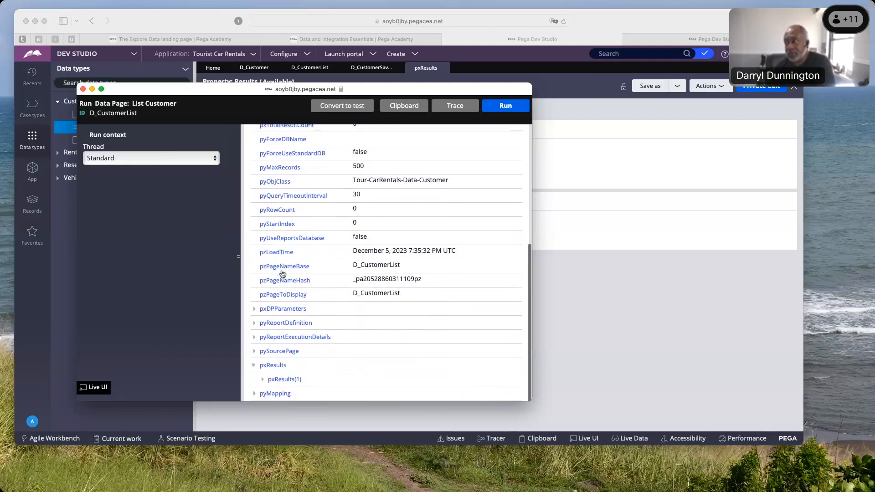
click(254, 324)
scroll(310, 330, down, 7)
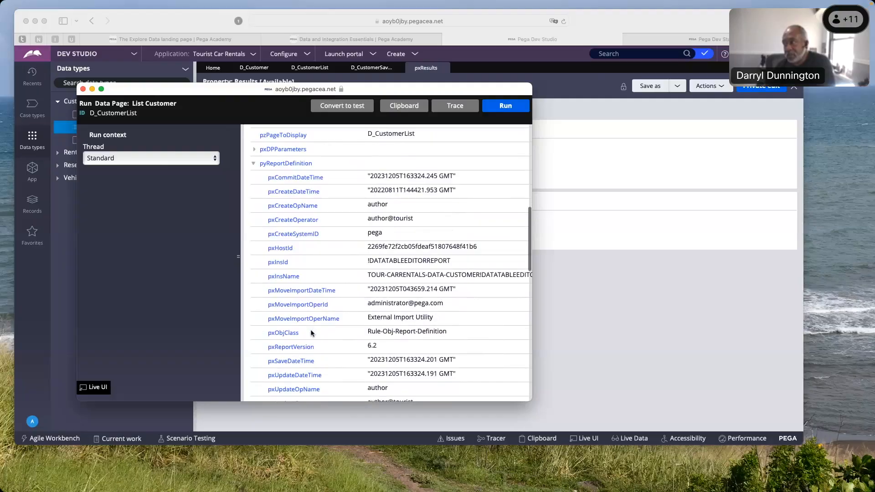
scroll(311, 331, down, 4)
scroll(311, 334, down, 11)
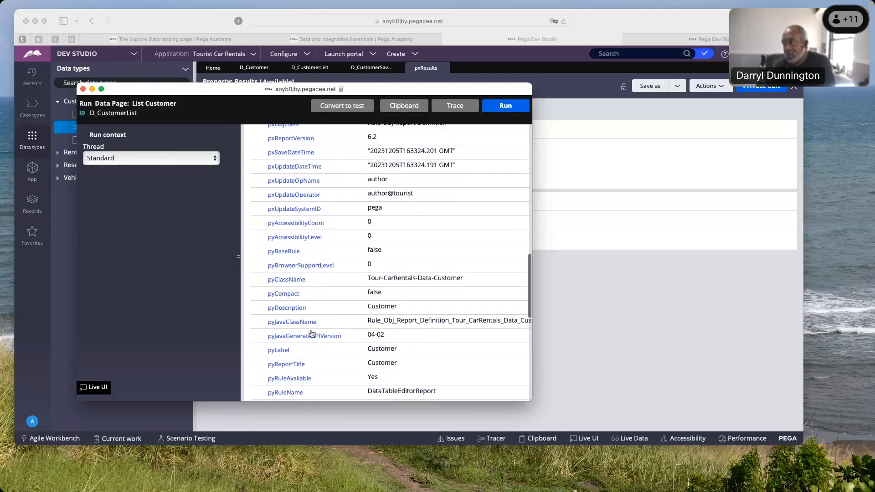
scroll(312, 333, down, 7)
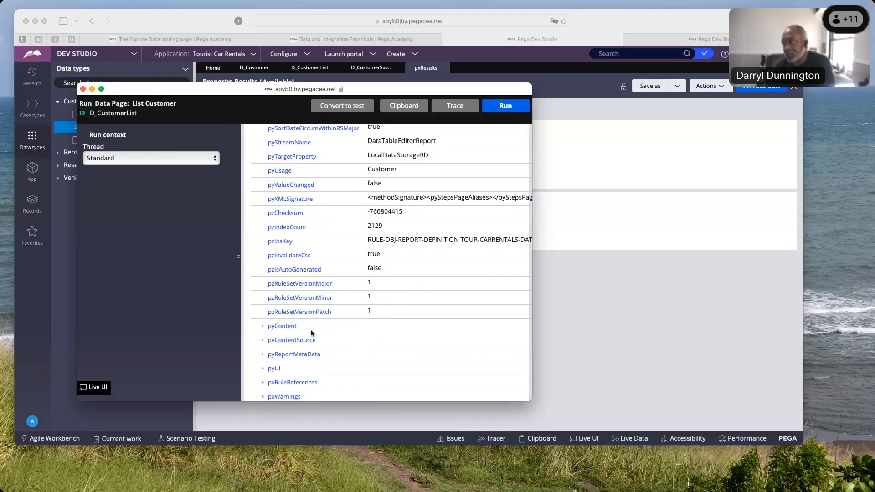
scroll(312, 333, up, 20)
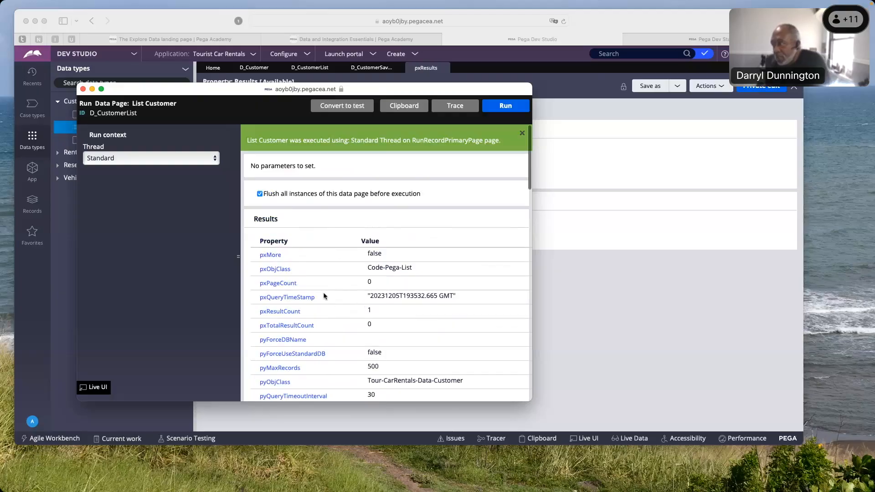
scroll(325, 296, down, 2)
scroll(325, 297, down, 7)
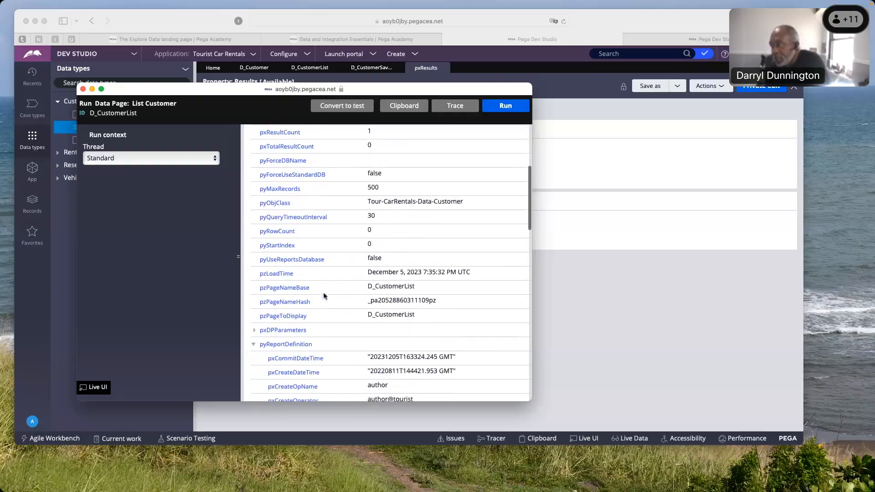
scroll(324, 296, down, 1)
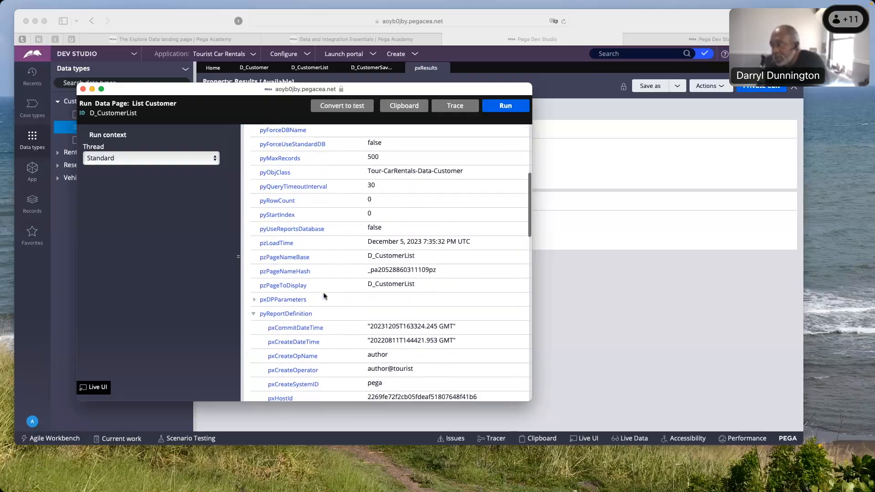
click(254, 315)
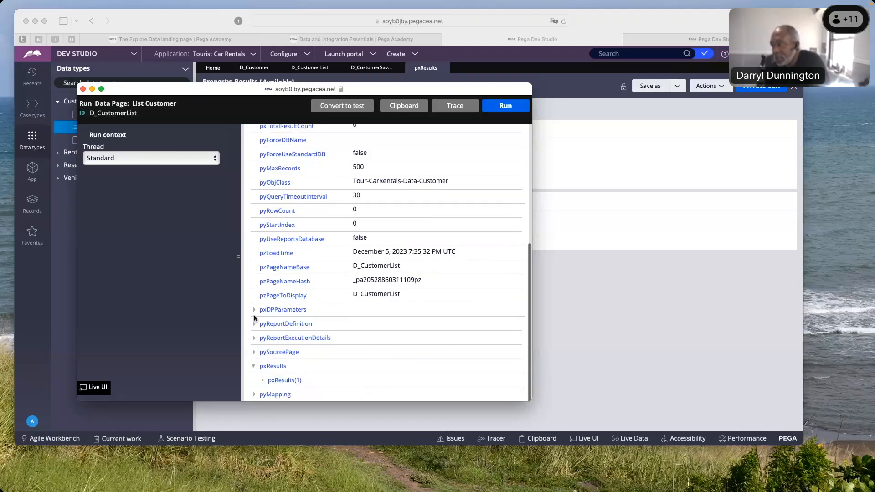
Reopen the first pxResults entry and review its system properties through to pyGUID
click(264, 381)
scroll(318, 370, down, 5)
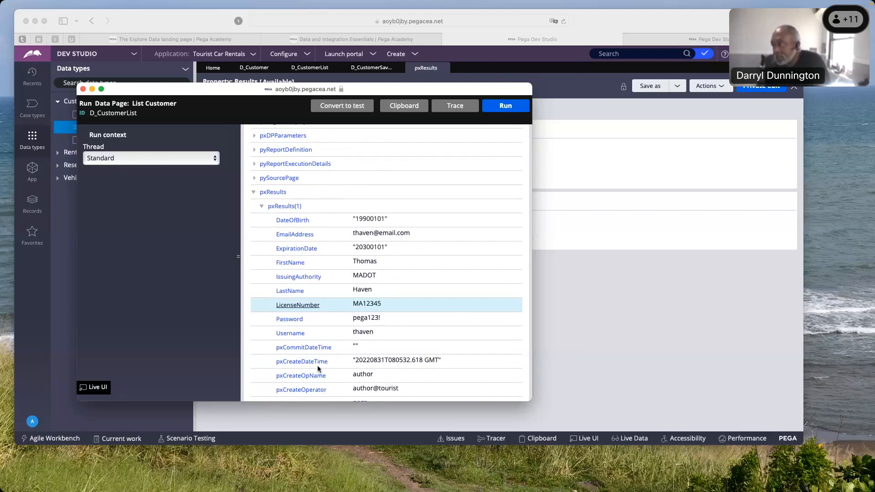
scroll(317, 368, down, 3)
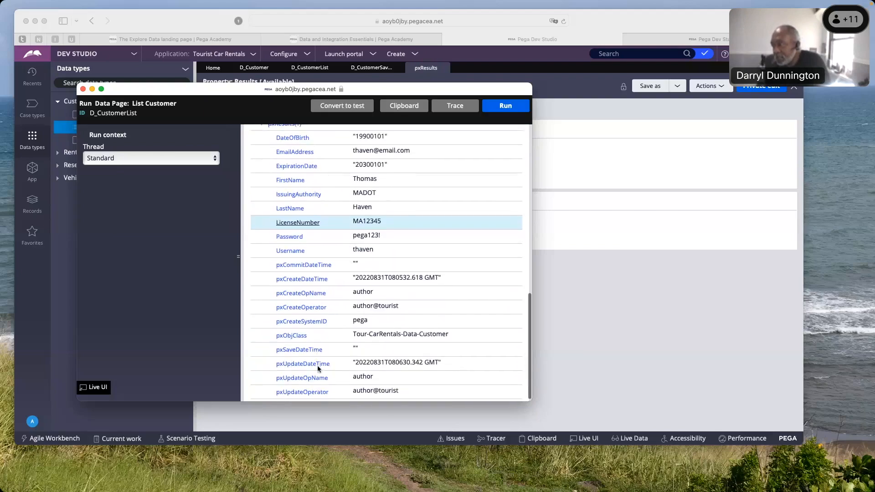
scroll(319, 370, down, 1)
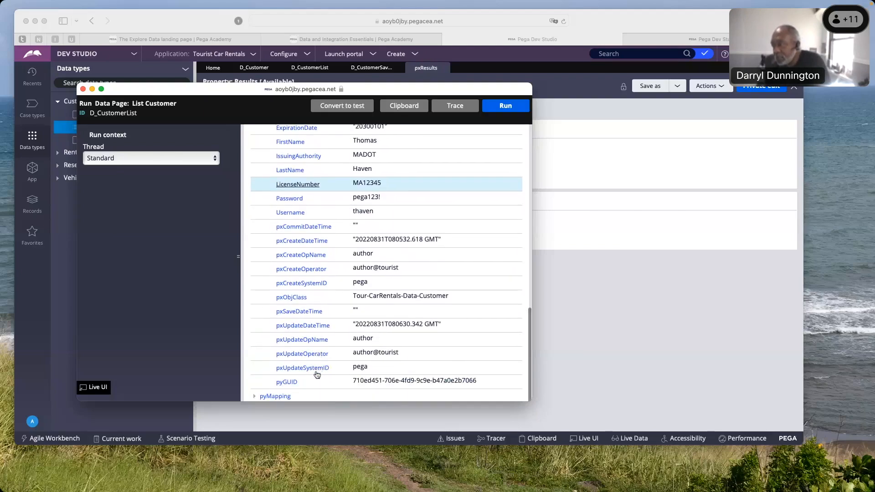
Highlight the customer record's pyGUID value to point out its unique identifier
click(356, 382)
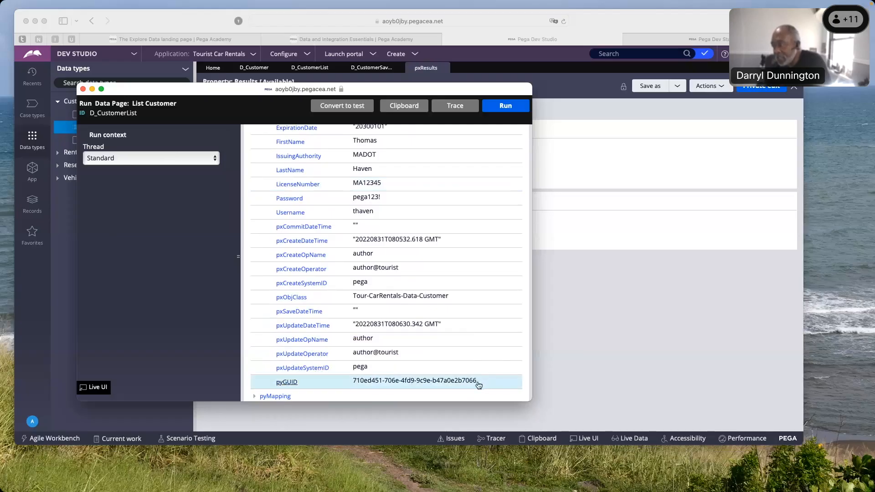
drag(459, 381, 448, 381)
click(448, 381)
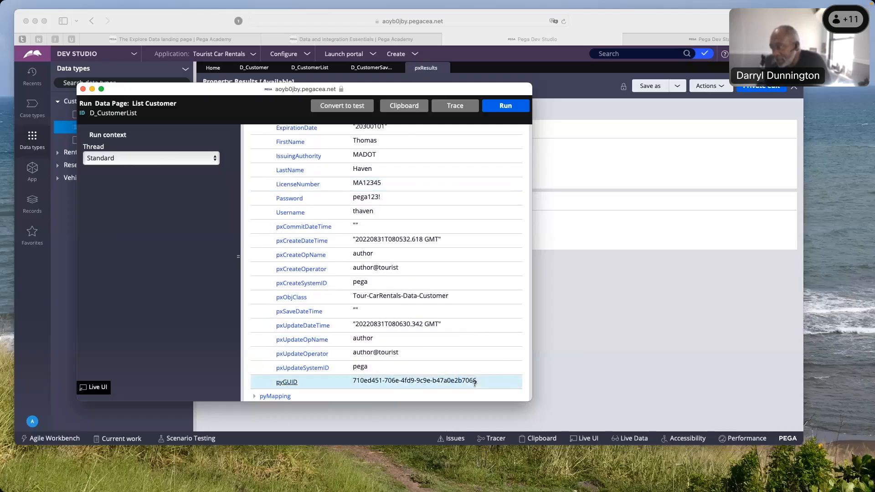
drag(473, 381, 352, 382)
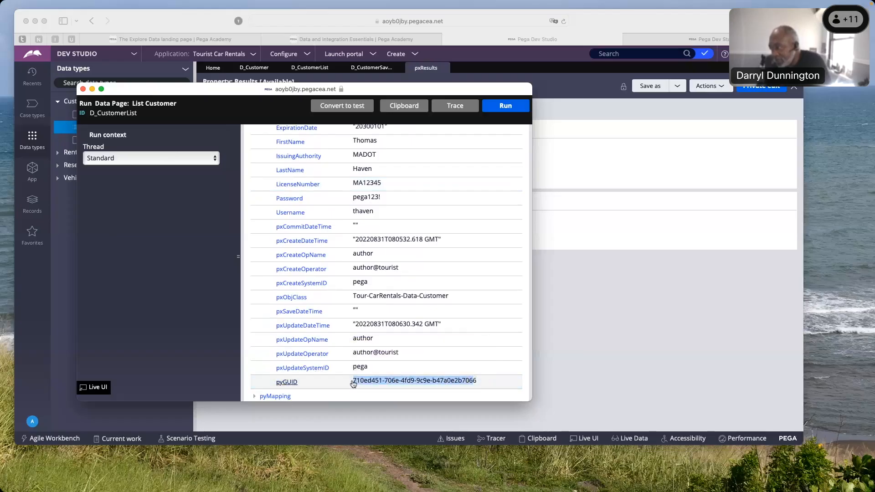
click(353, 383)
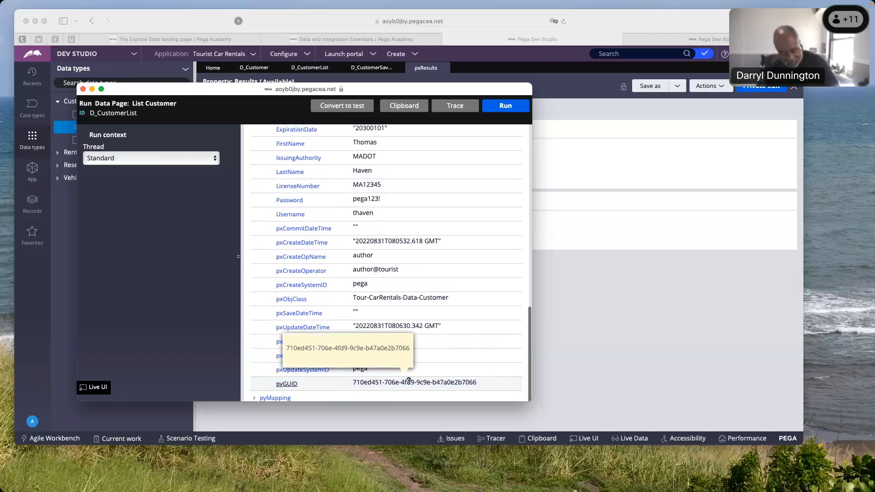
Select the customer record's complete pyGUID value, and close the List Customer run window
right_click(410, 381)
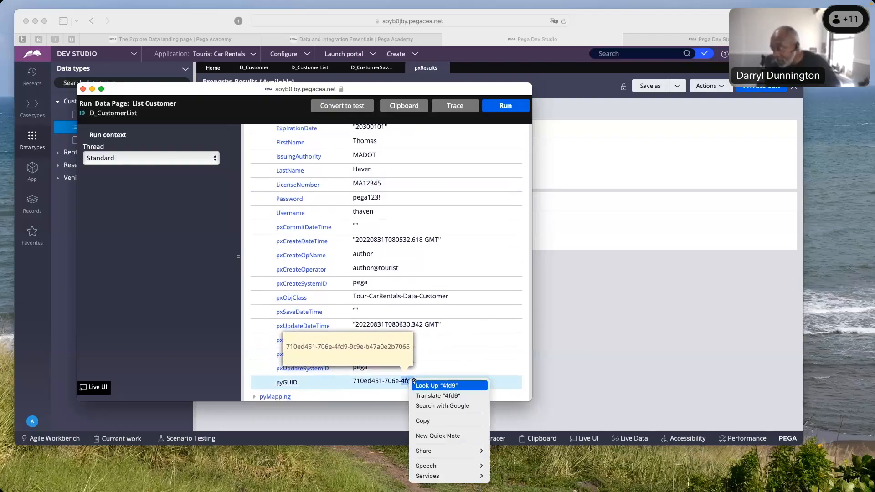
click(405, 381)
drag(353, 382, 476, 383)
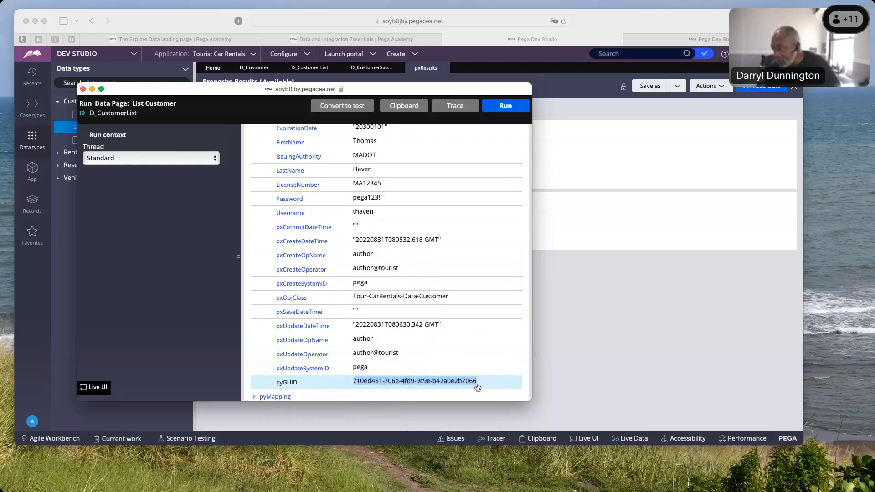
click(477, 387)
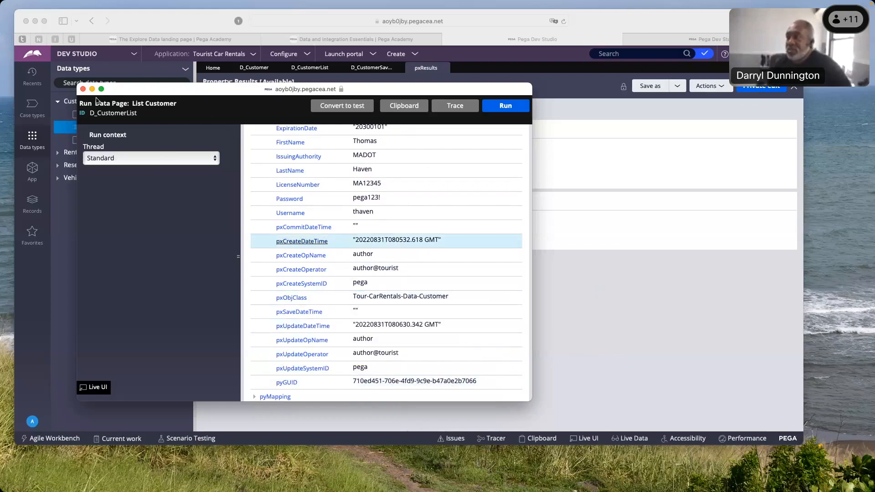
click(83, 89)
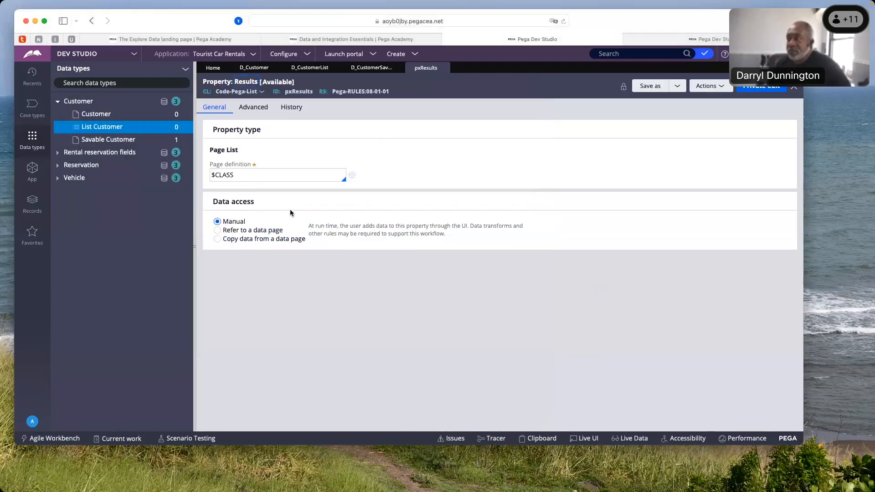
Open the Customer data page's definition and bring up its run window
click(98, 115)
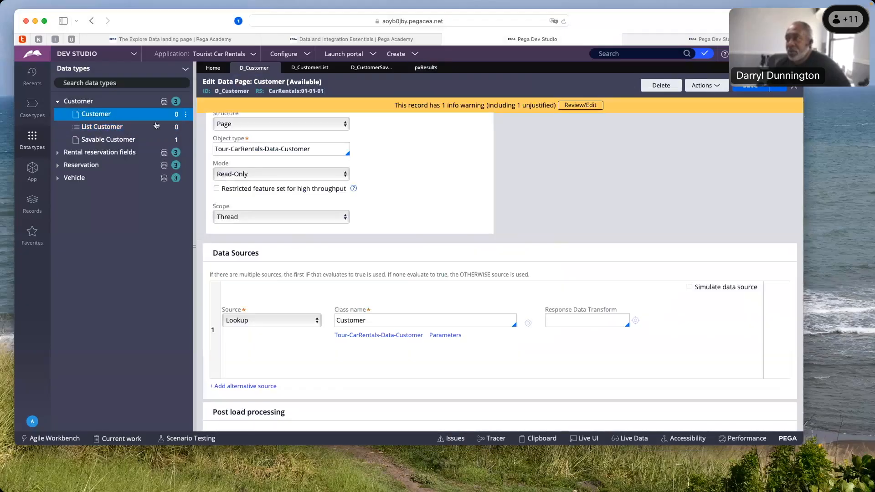
scroll(381, 202, up, 3)
click(368, 216)
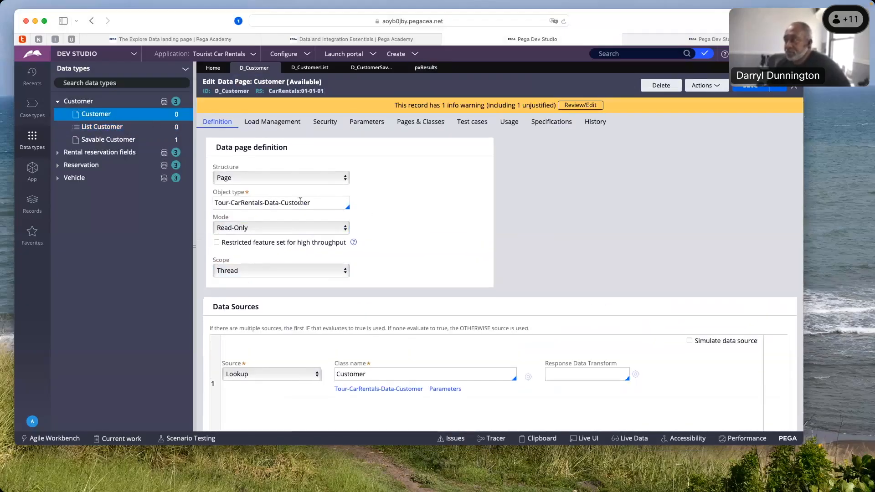
click(713, 85)
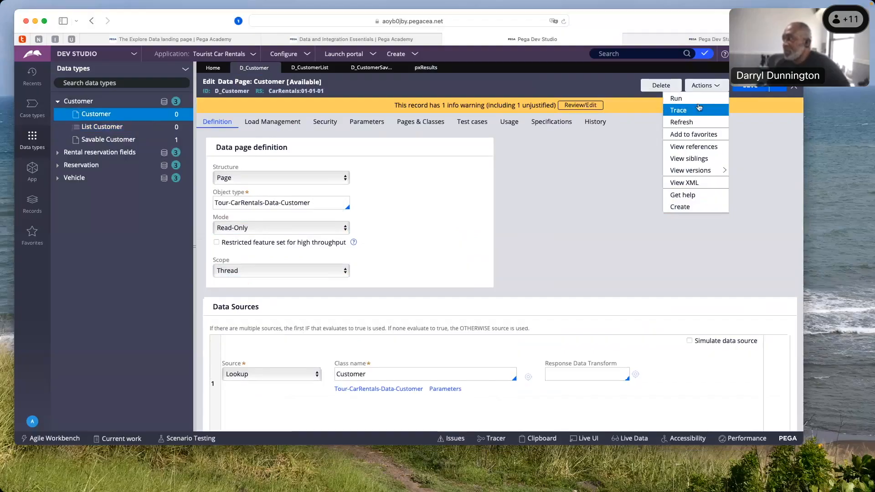
click(686, 100)
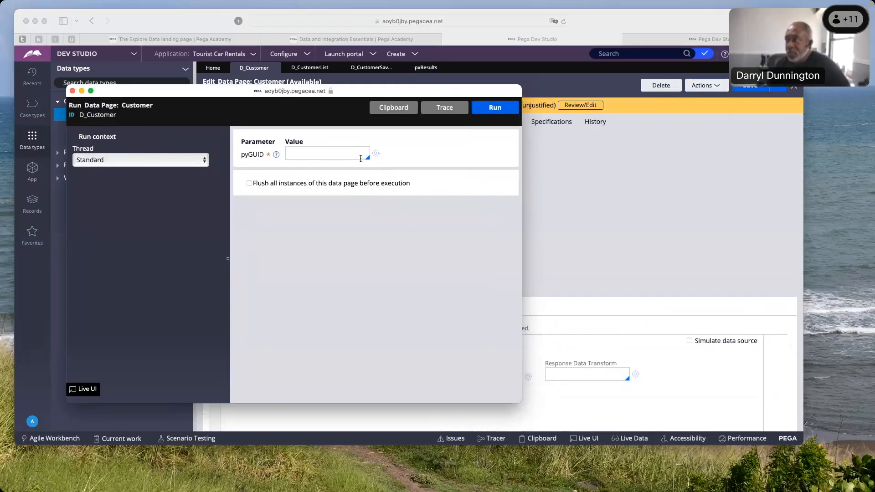
Run the Customer data page with the suggested customer pyGUID as parameter and all its instances flushed before execution
click(350, 155)
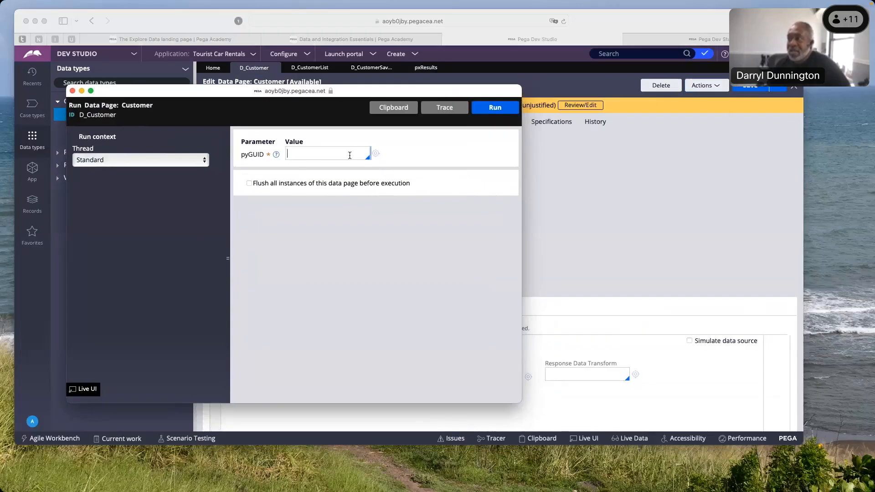
key(Down)
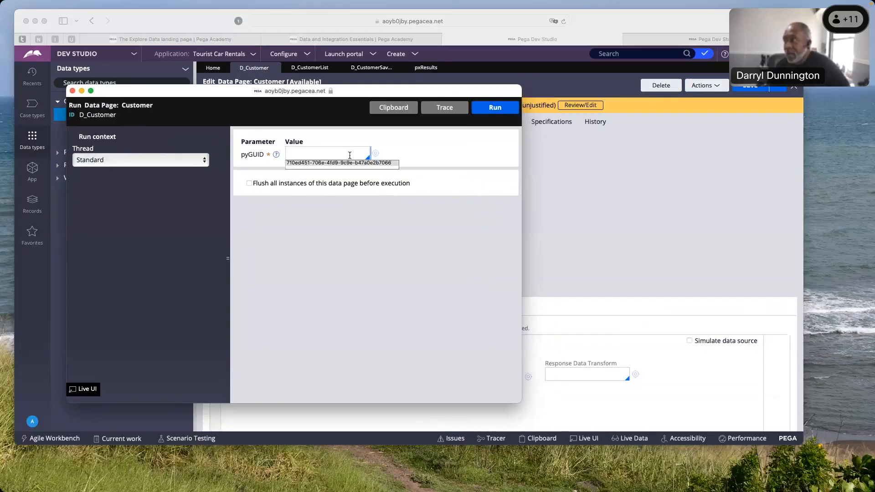
click(349, 164)
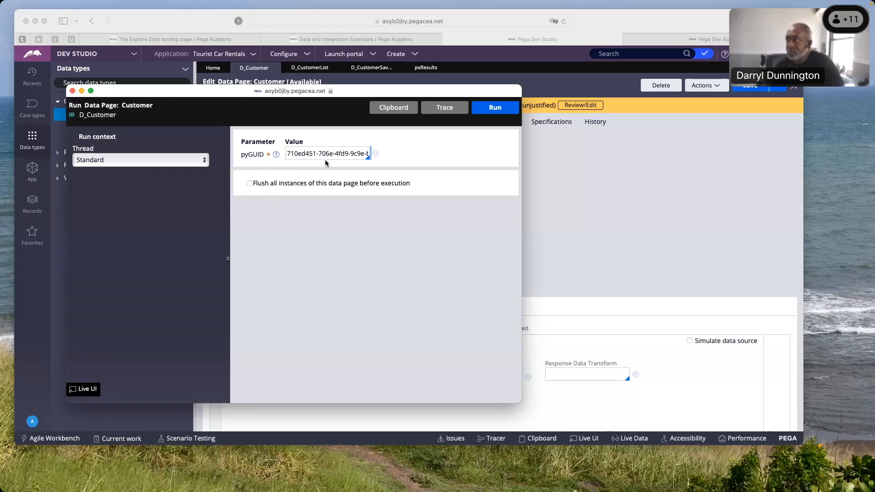
click(248, 183)
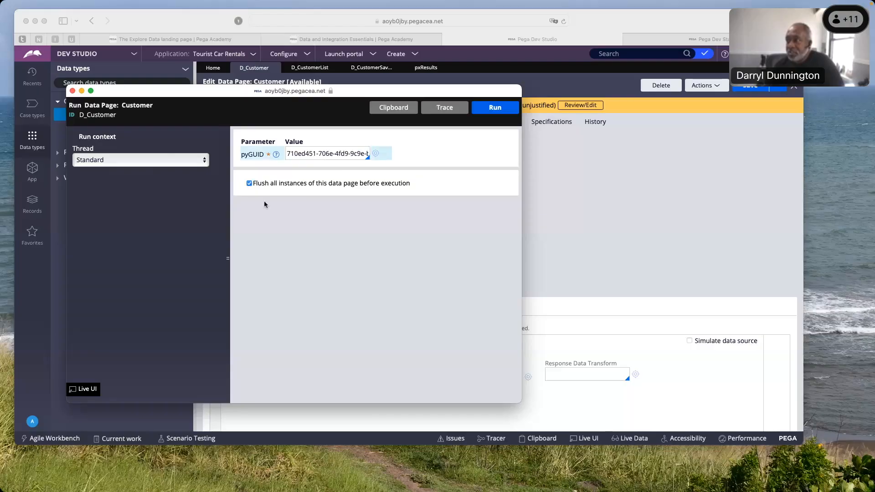
click(495, 108)
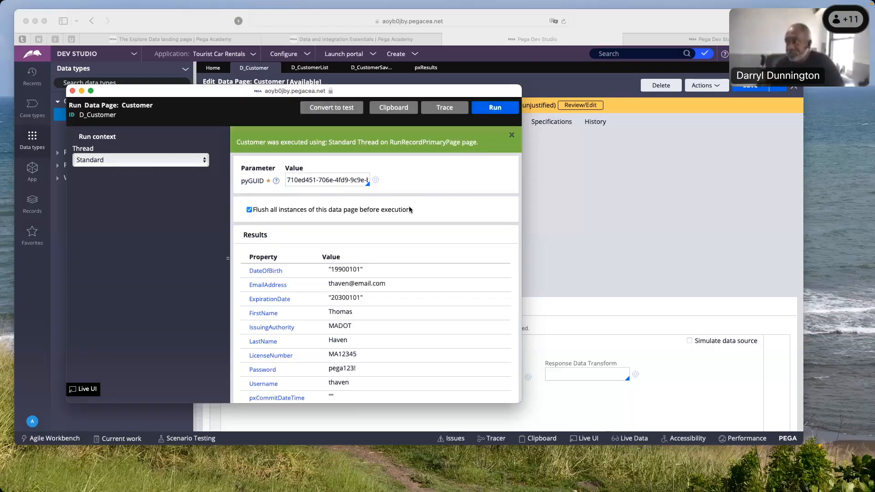
Review the single customer record returned by the Customer data page, and close the run window
scroll(351, 226, down, 10)
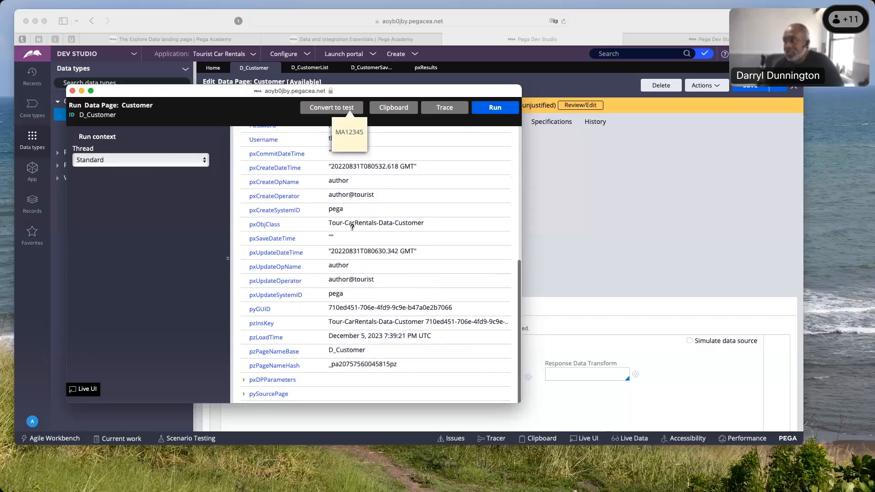
scroll(351, 226, up, 7)
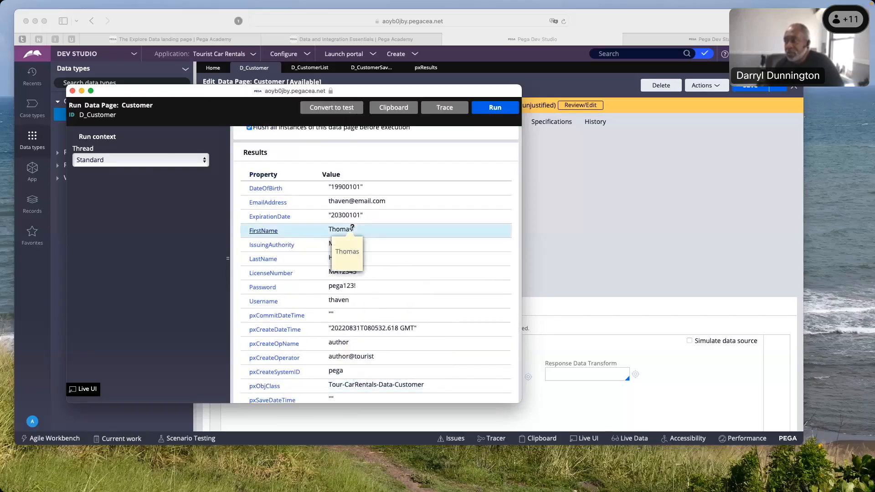
scroll(352, 227, up, 4)
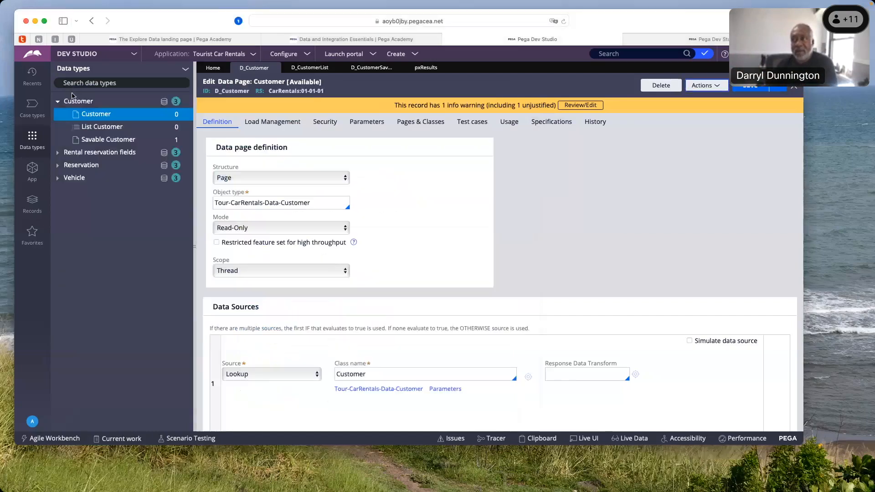
click(72, 91)
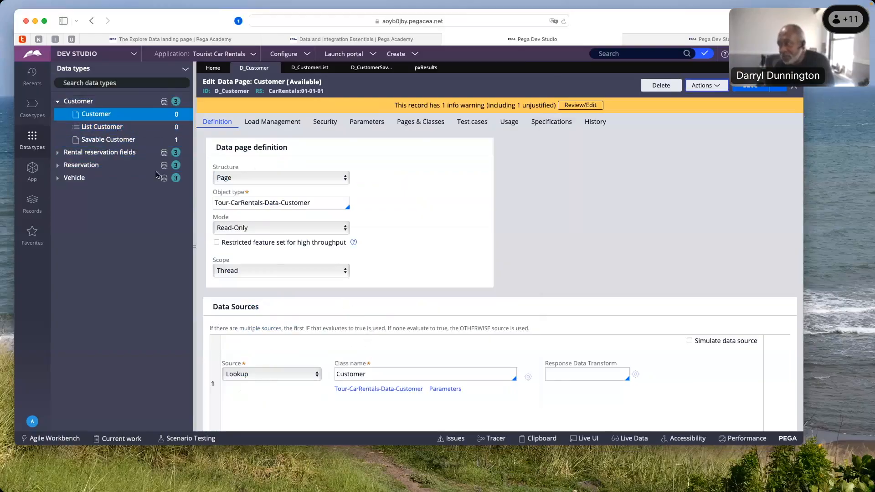
Open the DataTableEditorReport report definition from the List Customer data page's data source
click(114, 133)
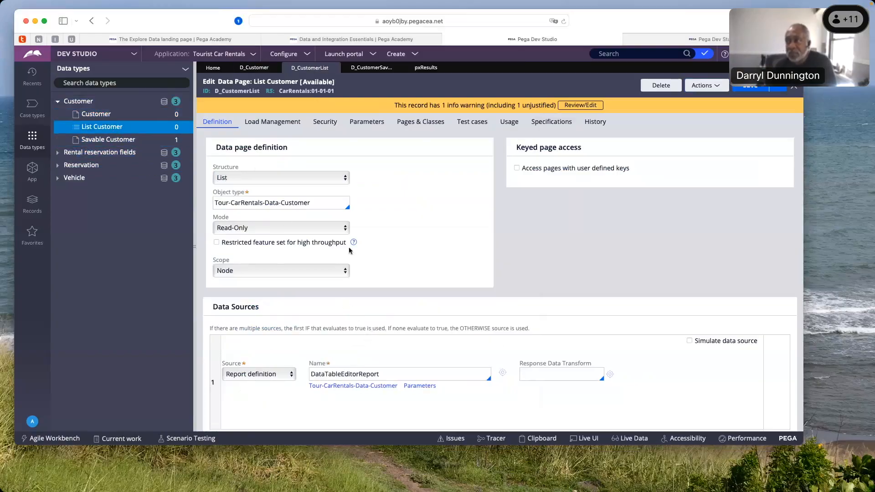
scroll(357, 279, down, 1)
scroll(357, 279, down, 1)
click(331, 330)
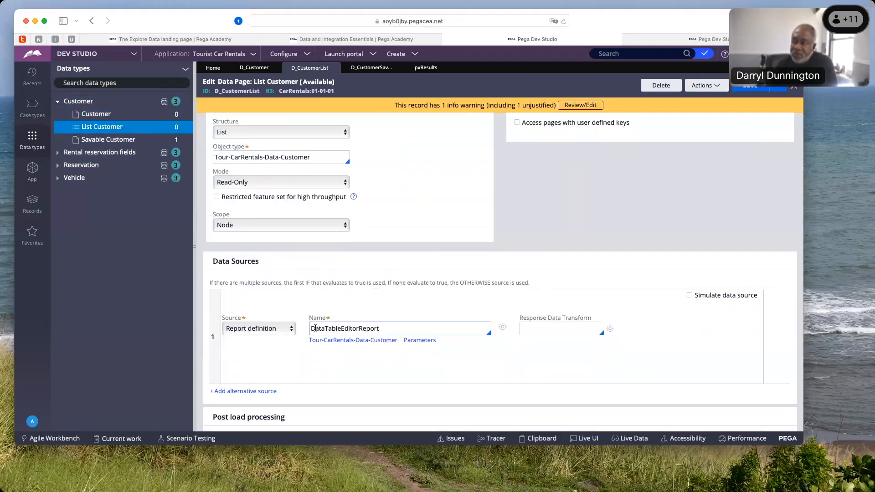
scroll(316, 328, up, 1)
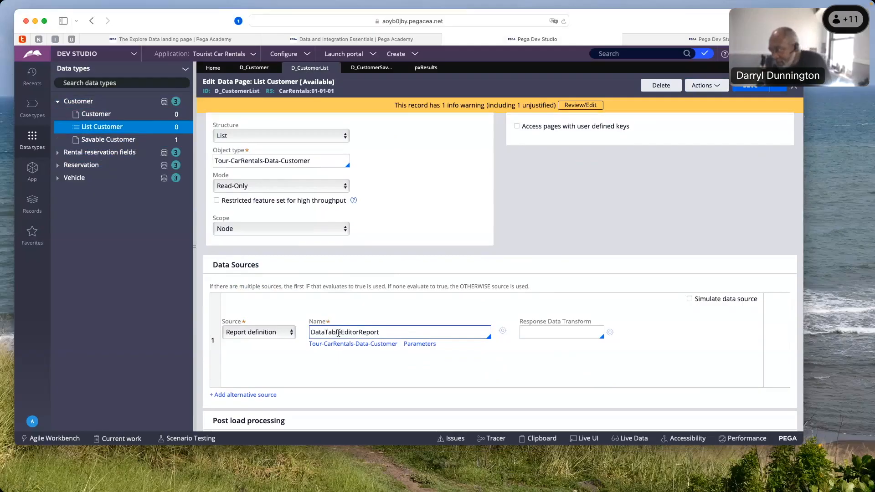
click(503, 332)
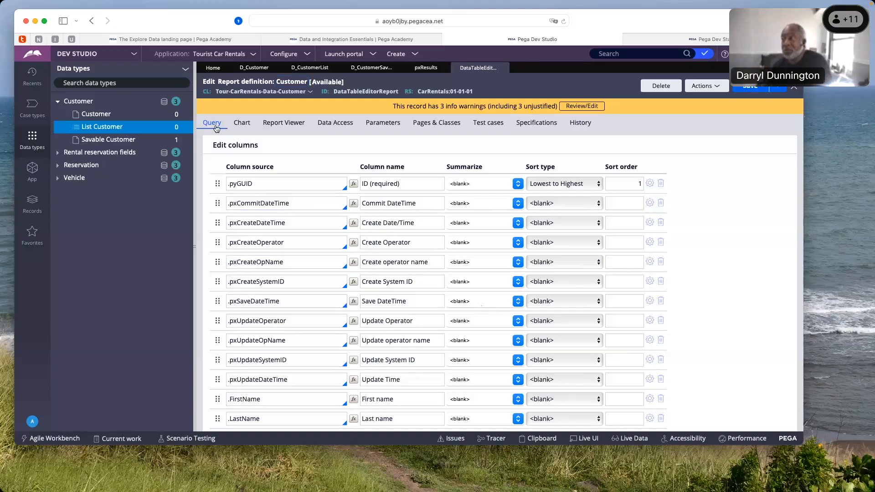
Review the report definition's query columns, add an empty column row and delete it again
scroll(217, 123, down, 2)
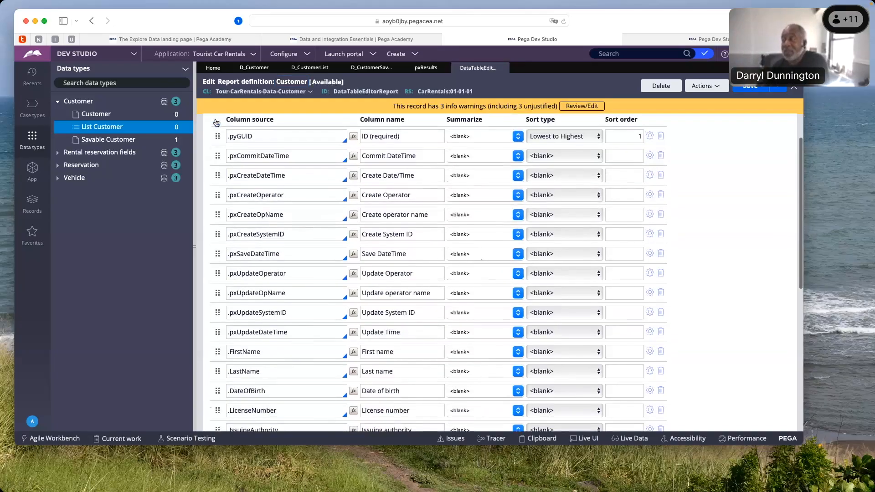
scroll(216, 123, up, 2)
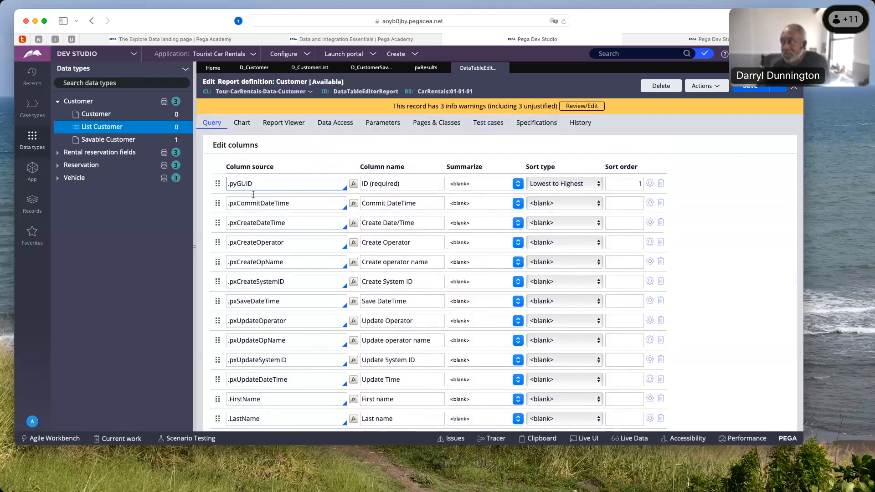
scroll(271, 319, down, 10)
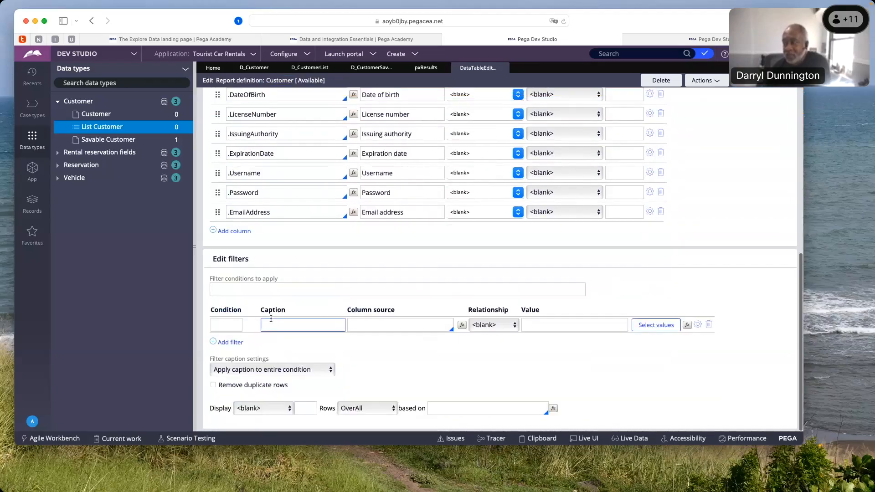
click(236, 234)
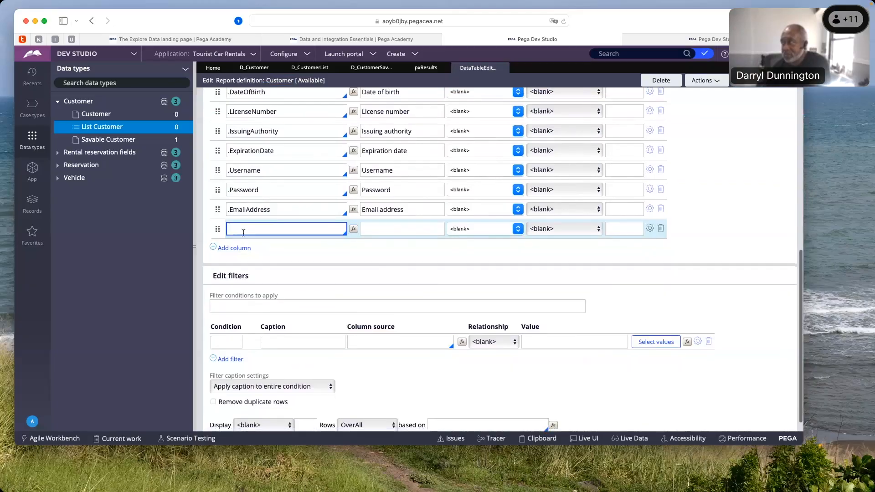
click(661, 233)
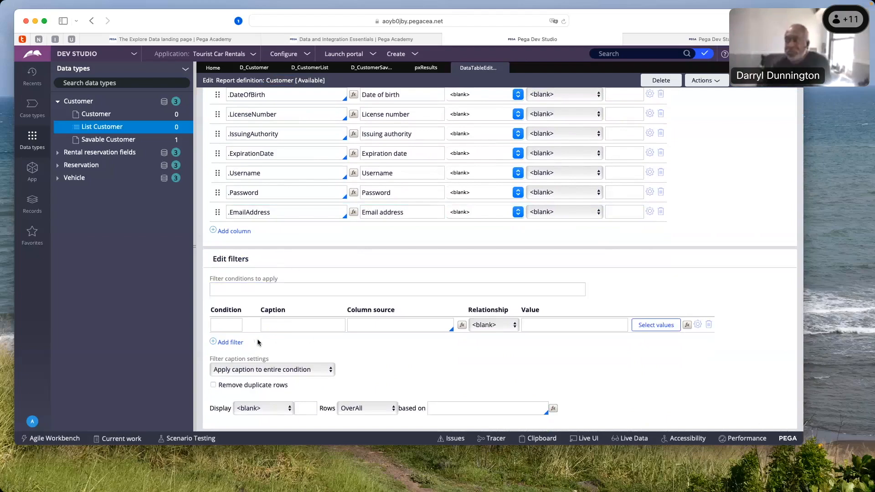
Set the report's filter column source to .pxCreateDateTime with the relationship less than
click(327, 322)
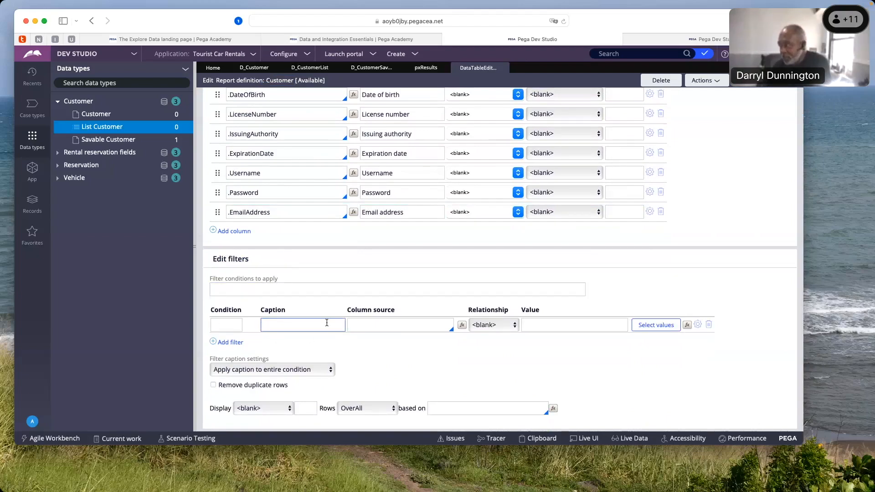
click(402, 324)
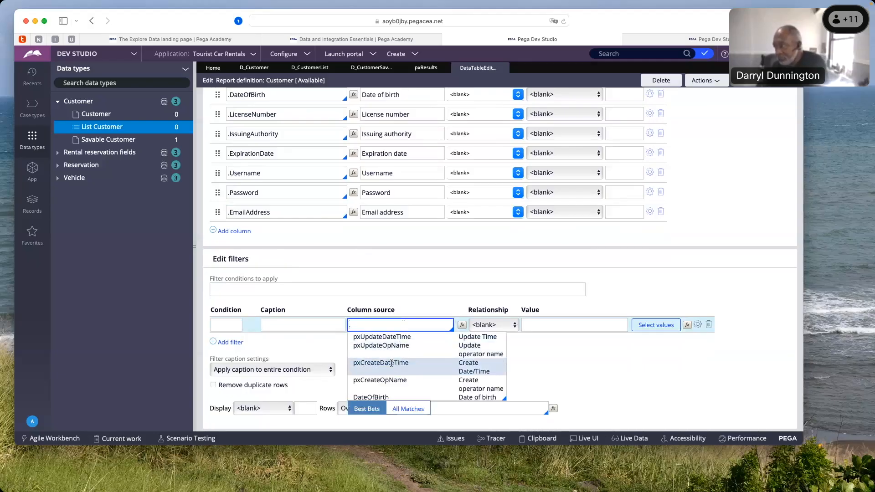
click(395, 363)
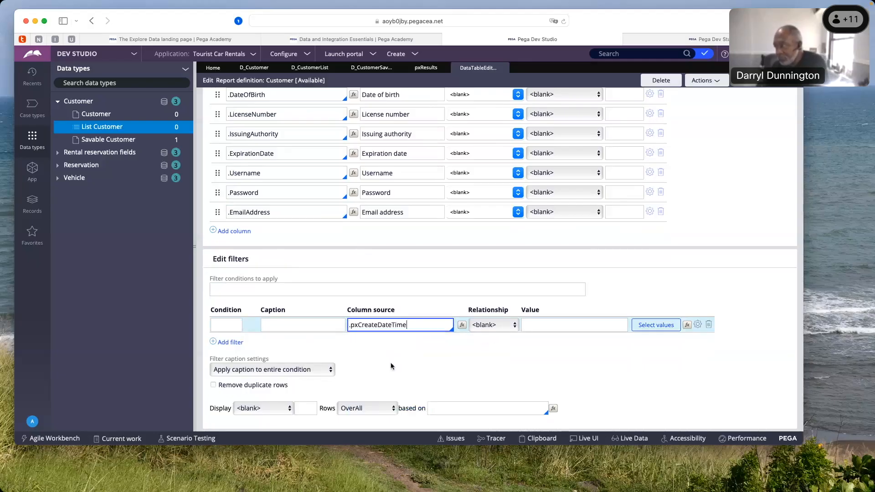
click(514, 326)
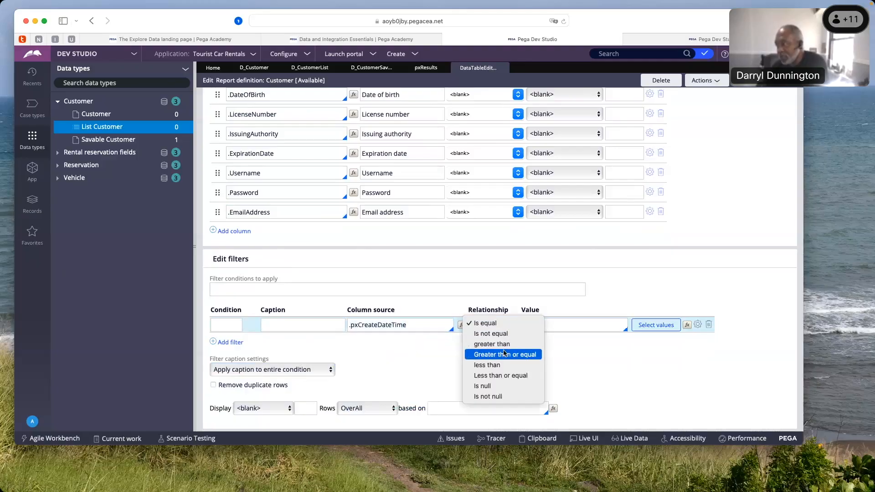
click(498, 366)
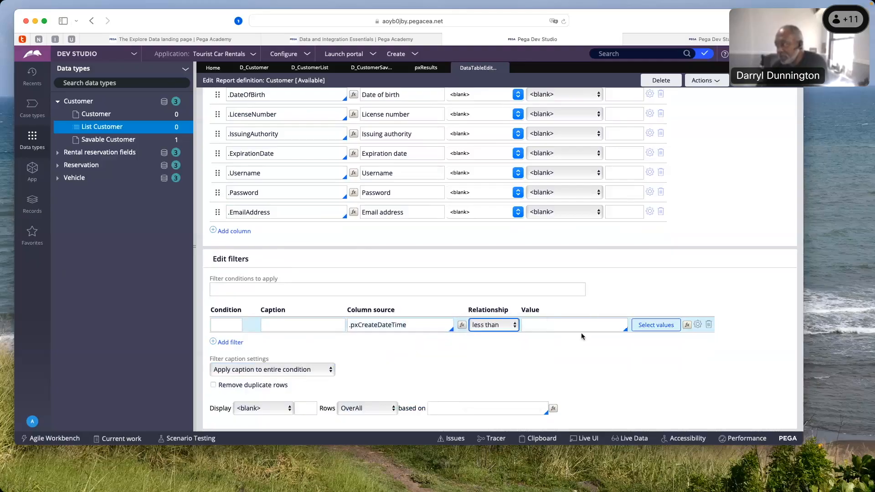
Set the .pxCreateDateTime filter's value to the Last 30 Days time period
click(589, 322)
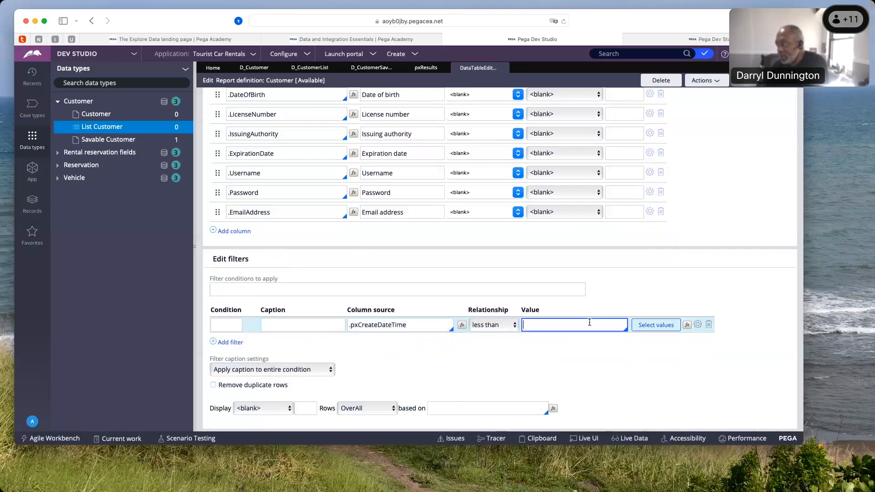
click(649, 325)
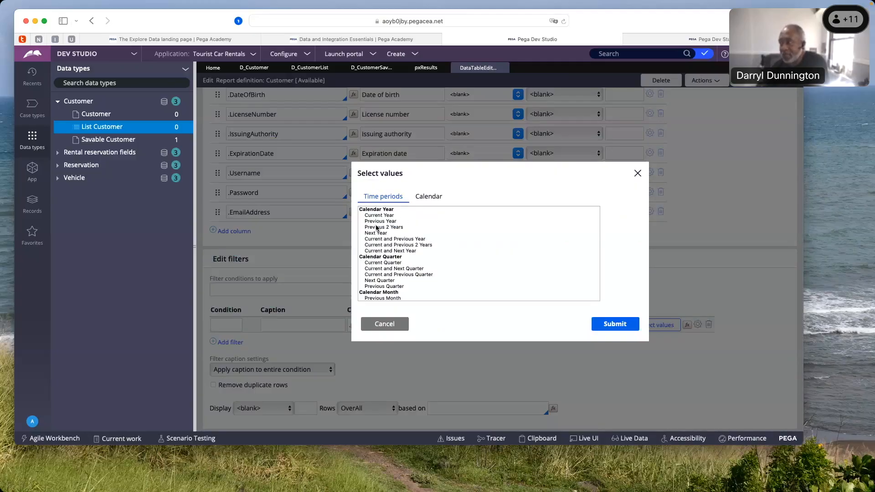
scroll(375, 223, down, 4)
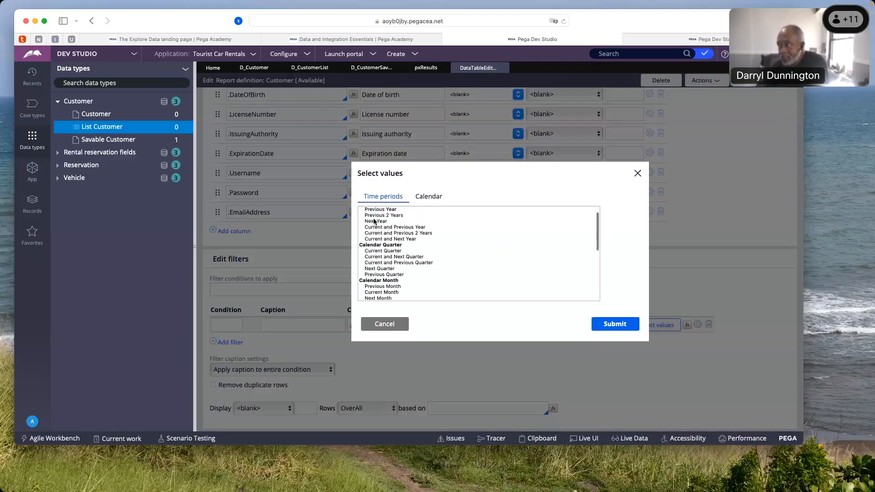
scroll(379, 240, up, 4)
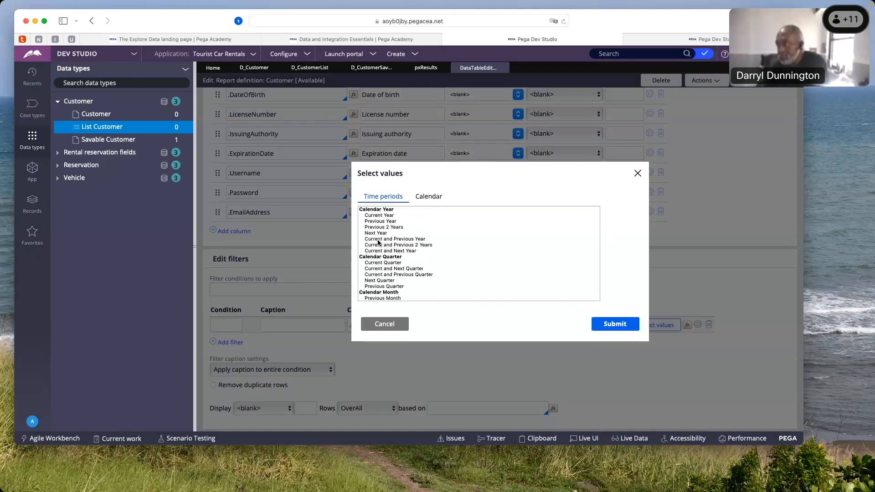
scroll(377, 242, down, 5)
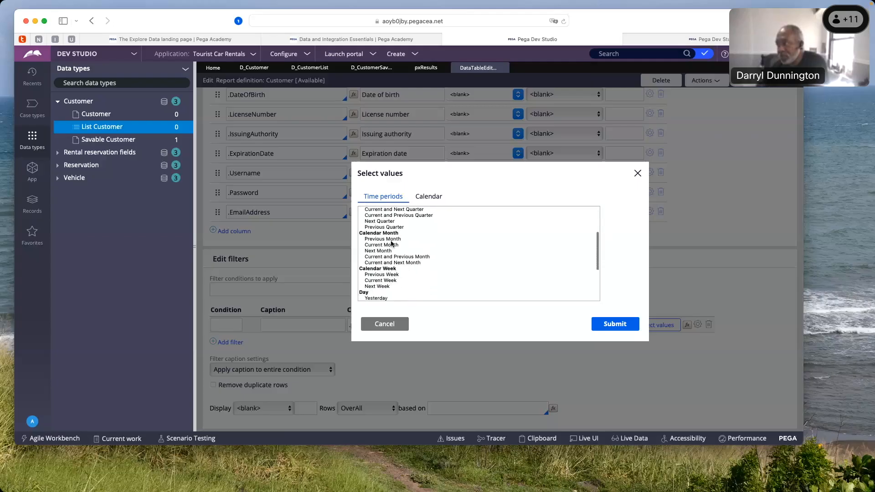
scroll(391, 243, down, 1)
scroll(391, 243, down, 2)
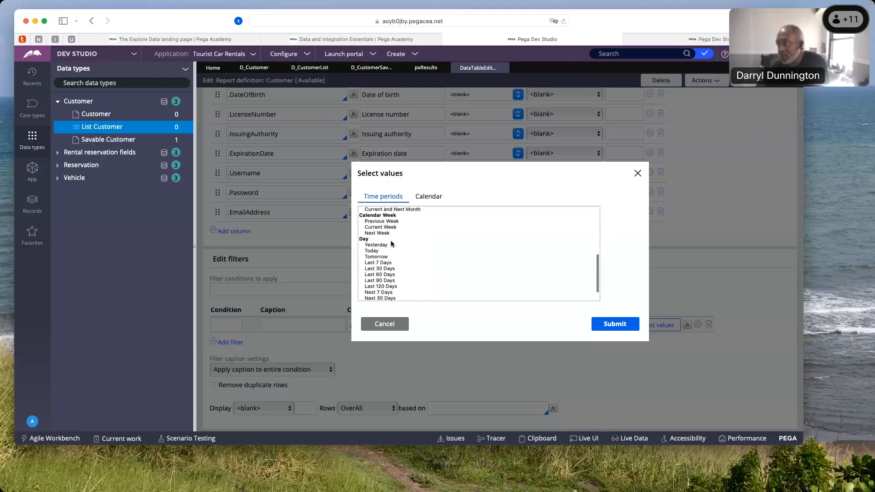
click(382, 245)
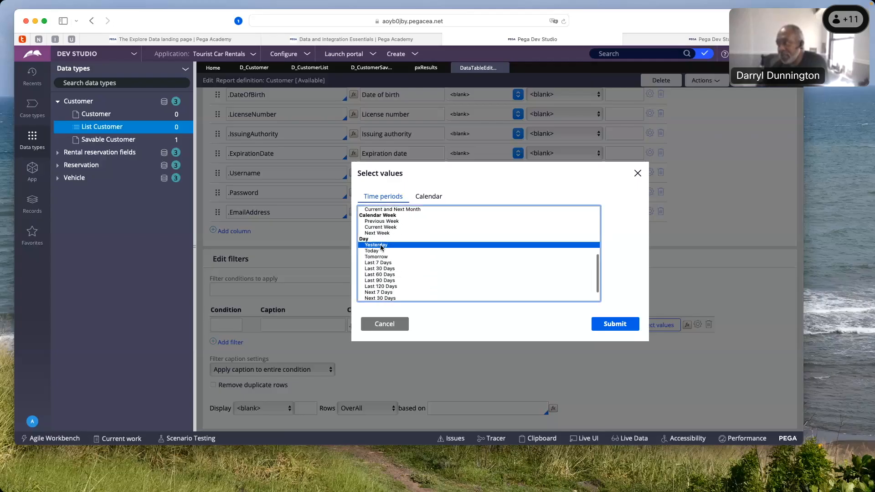
click(382, 269)
click(614, 326)
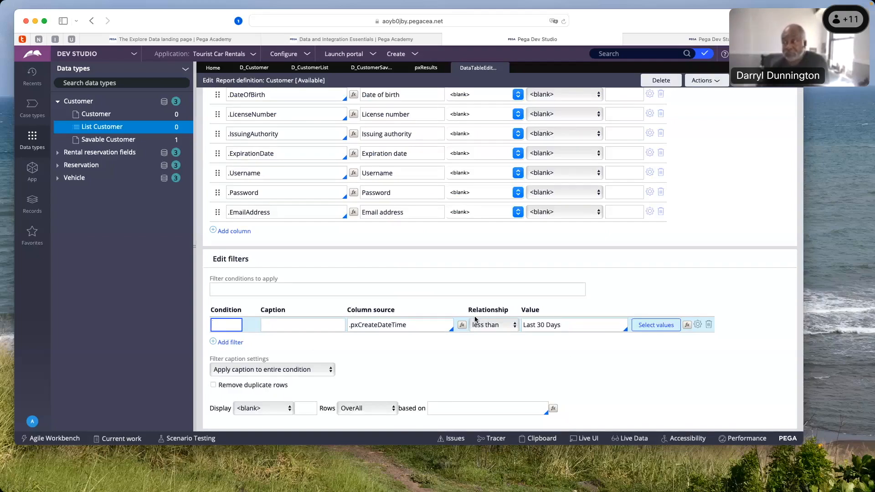
Review the report definition's column list from .pyGUID through the system fields to .EmailAddress
scroll(475, 316, up, 1)
scroll(475, 315, down, 1)
scroll(475, 316, up, 8)
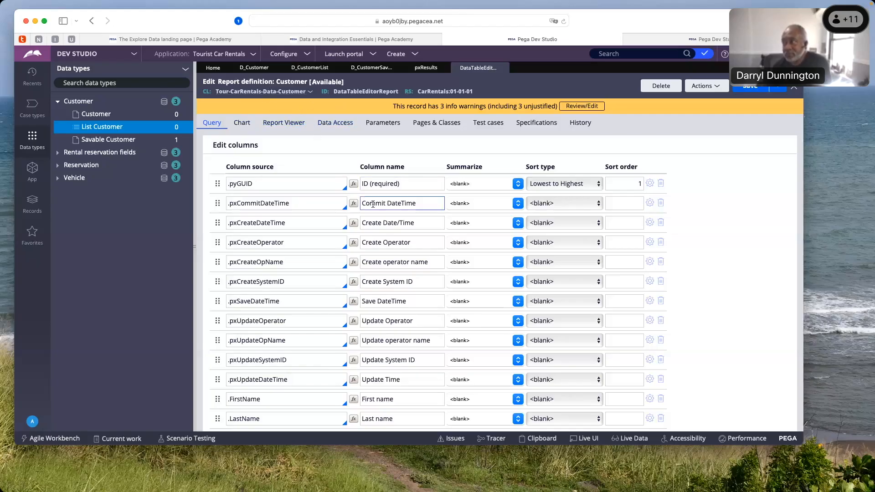
scroll(372, 203, down, 2)
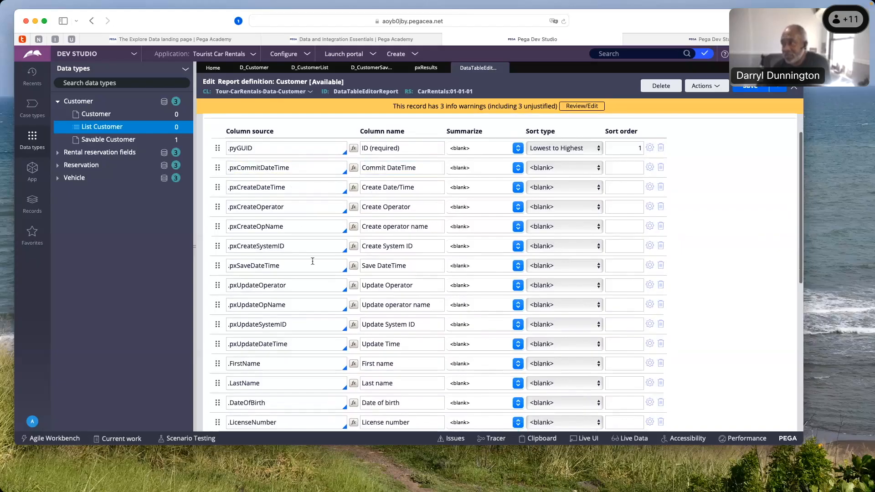
scroll(321, 339, up, 1)
scroll(320, 342, down, 8)
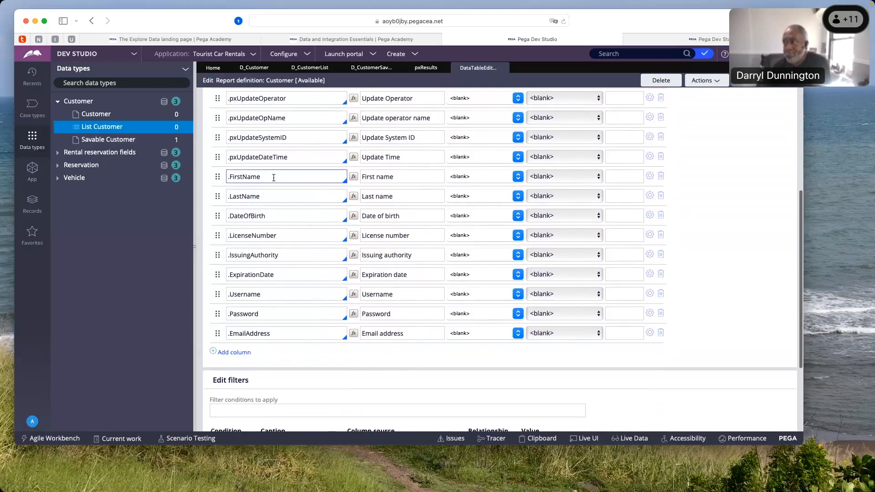
scroll(270, 184, up, 2)
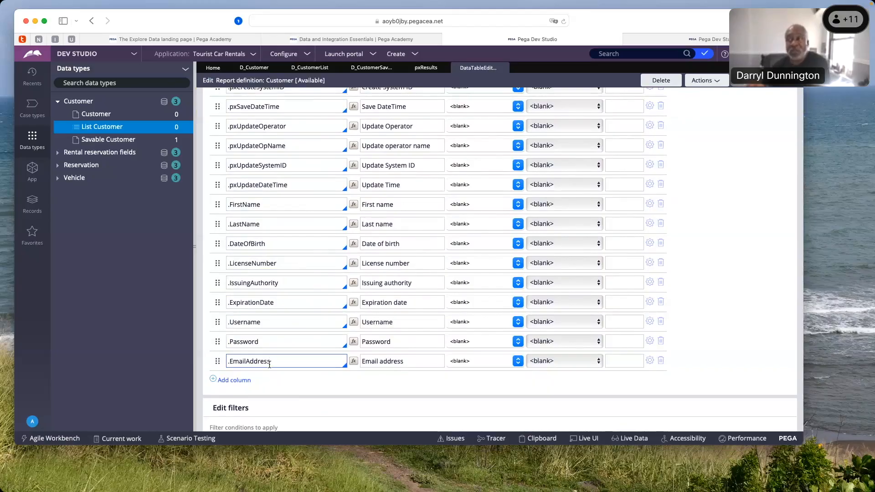
scroll(269, 365, up, 5)
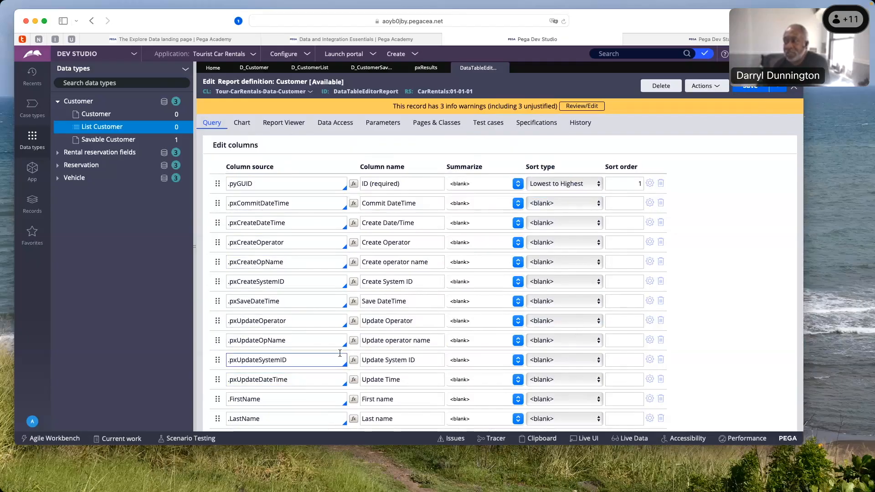
Delete the .pxCreateDateTime filter condition from the report definition and save the rule
scroll(340, 354, down, 5)
scroll(341, 354, down, 2)
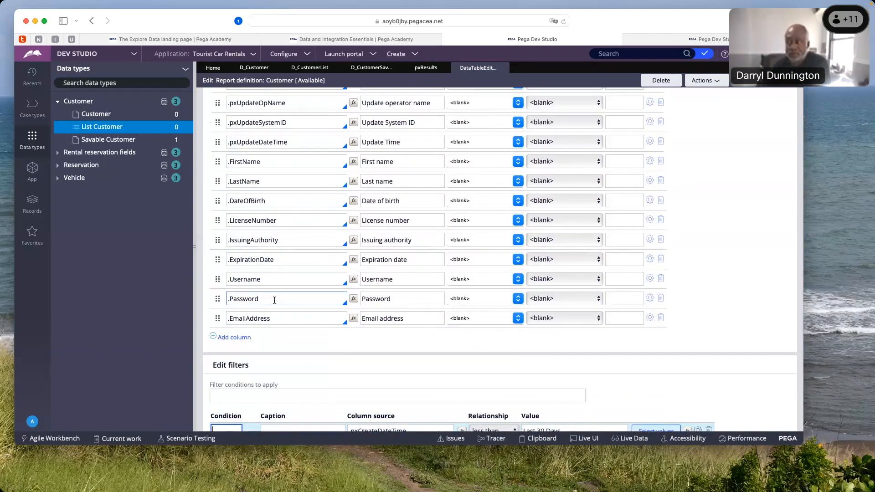
scroll(275, 300, down, 3)
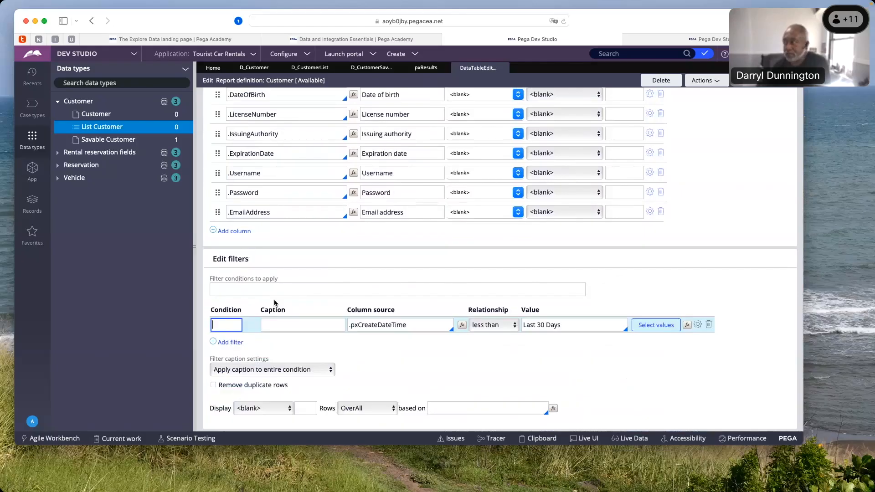
click(708, 325)
scroll(651, 255, up, 5)
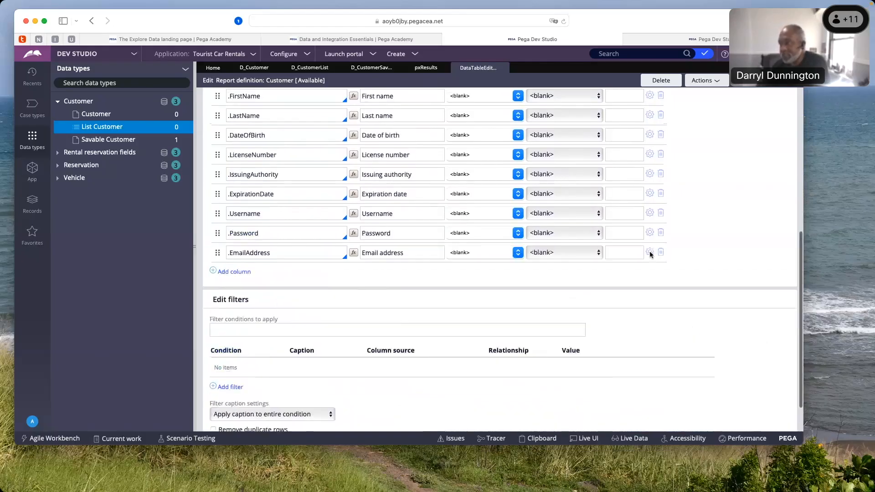
scroll(651, 255, up, 5)
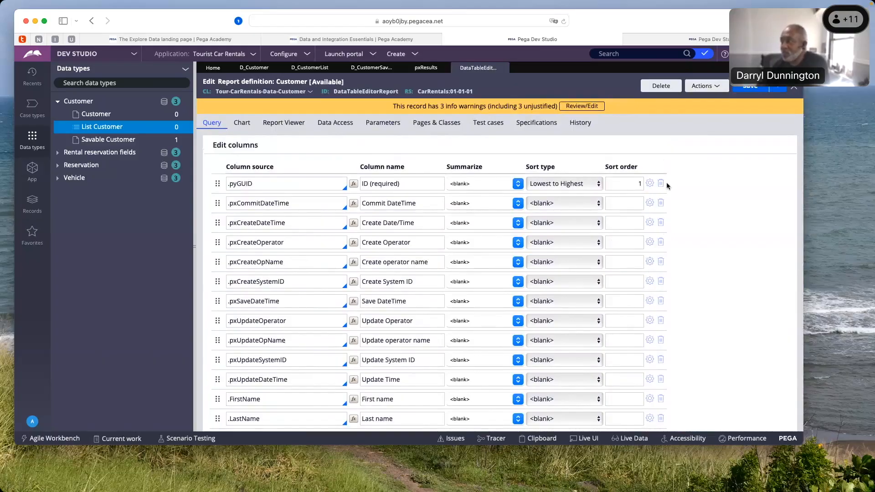
click(759, 92)
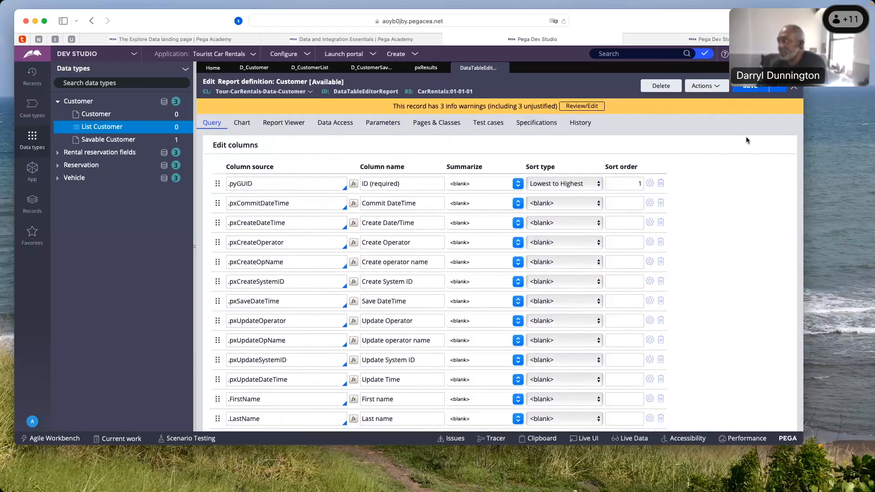
Run the Customer report definition, review its output in an enlarged results window, and close that window
click(718, 90)
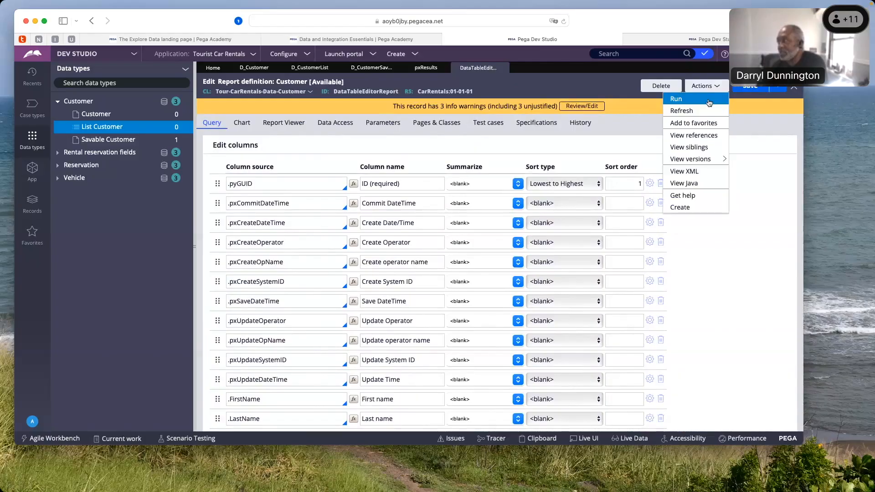
click(679, 100)
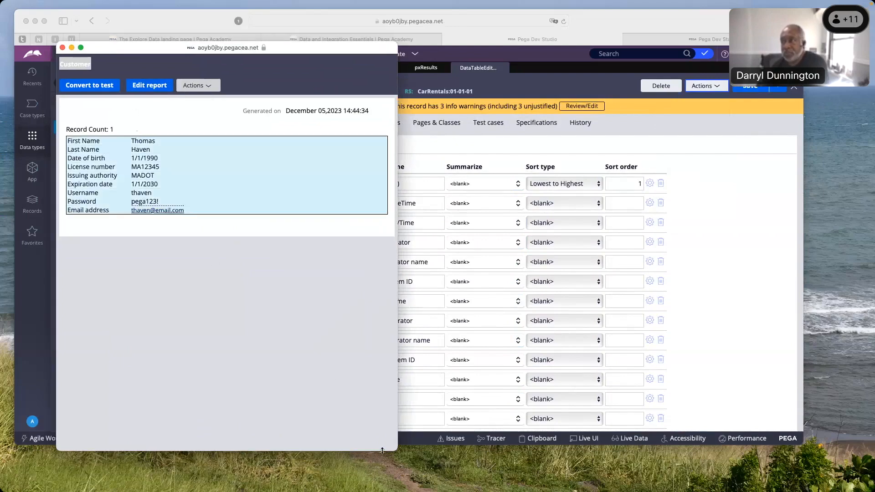
drag(396, 451, 845, 331)
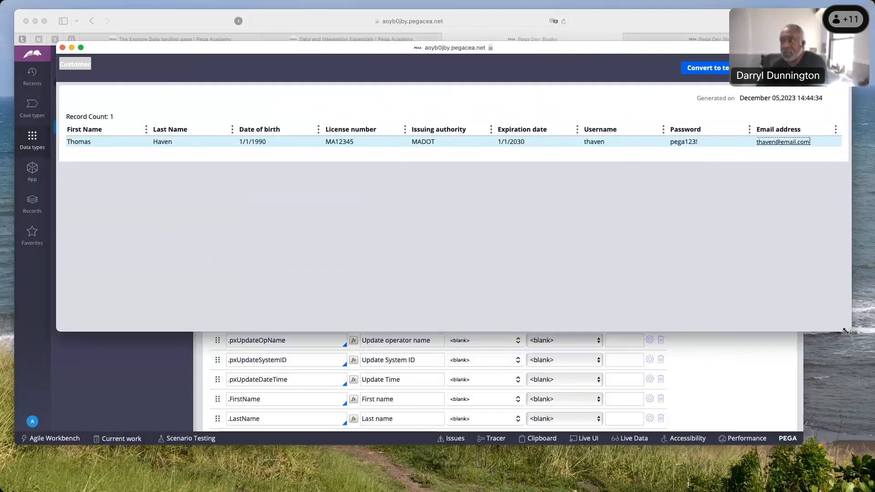
drag(848, 331, 271, 357)
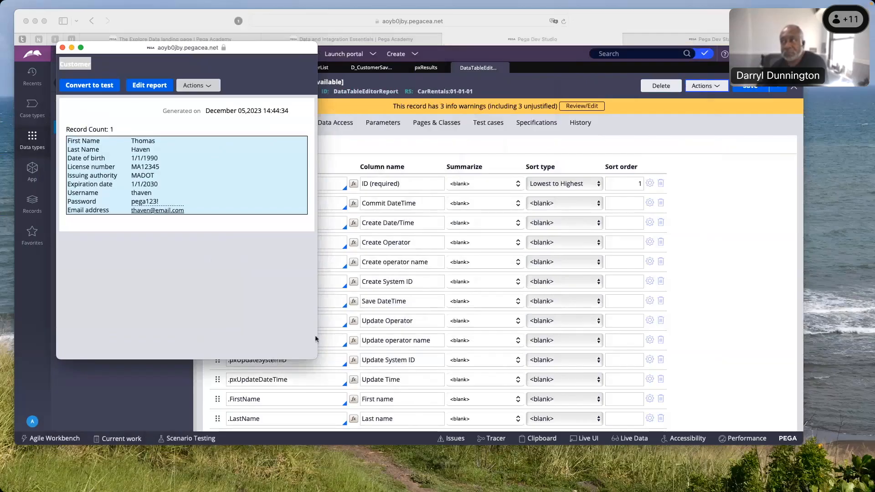
click(62, 47)
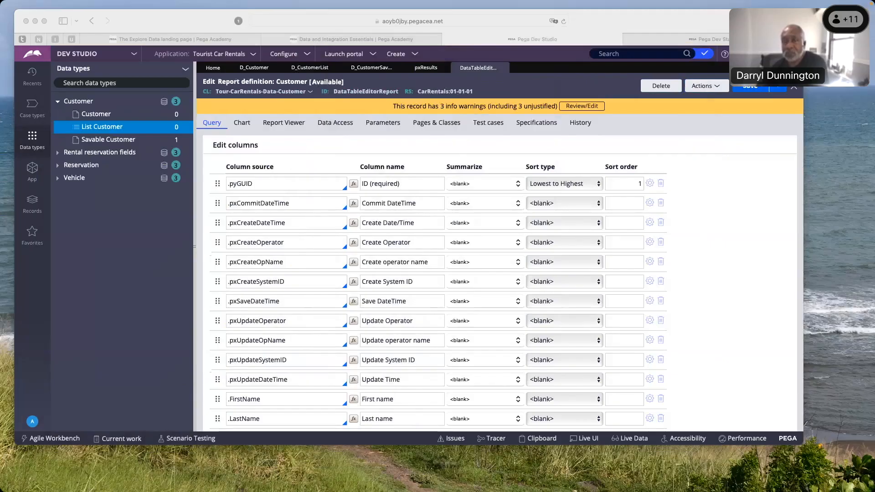
Open the Clipboard tool, view its list of available threads, and close the Clipboard window
click(716, 86)
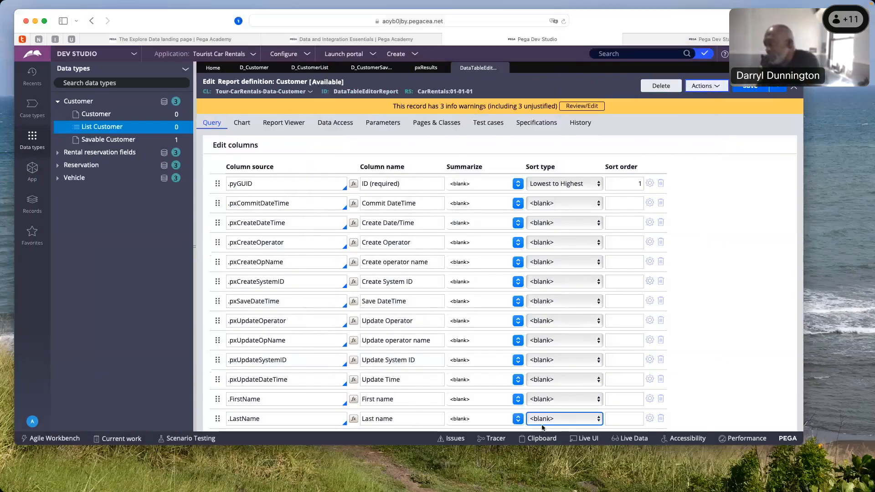
click(541, 439)
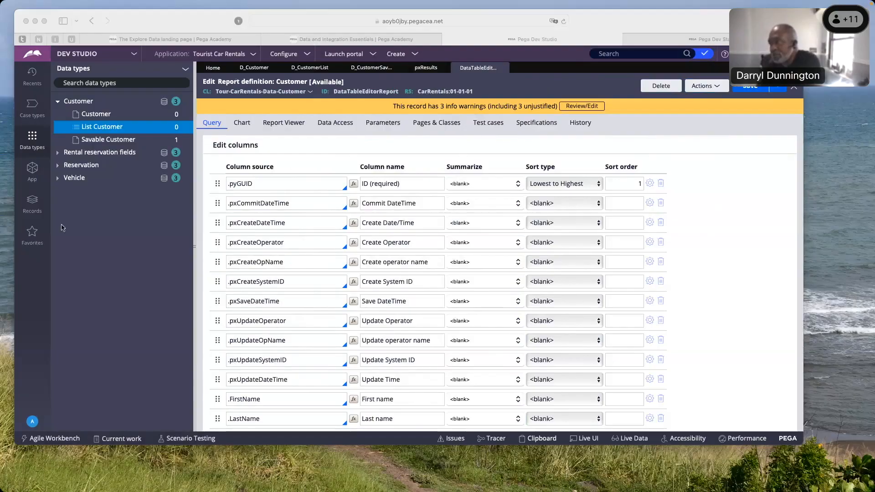
drag(0, 84, 553, 60)
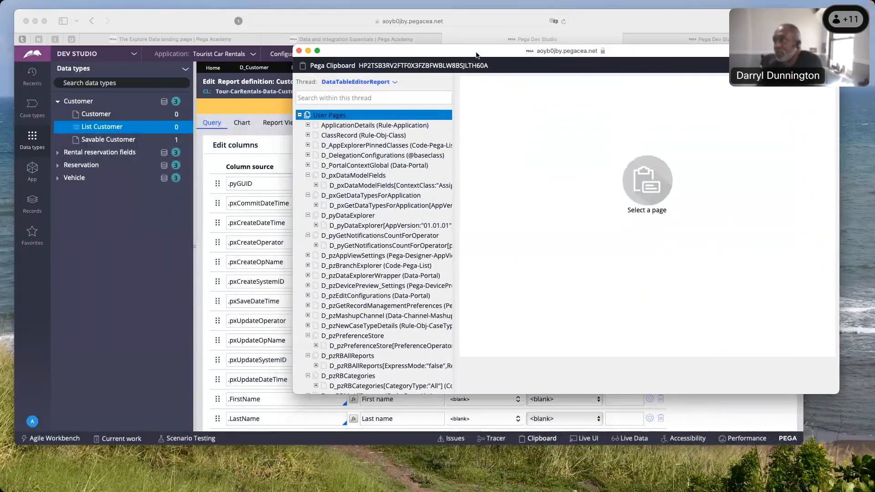
click(395, 83)
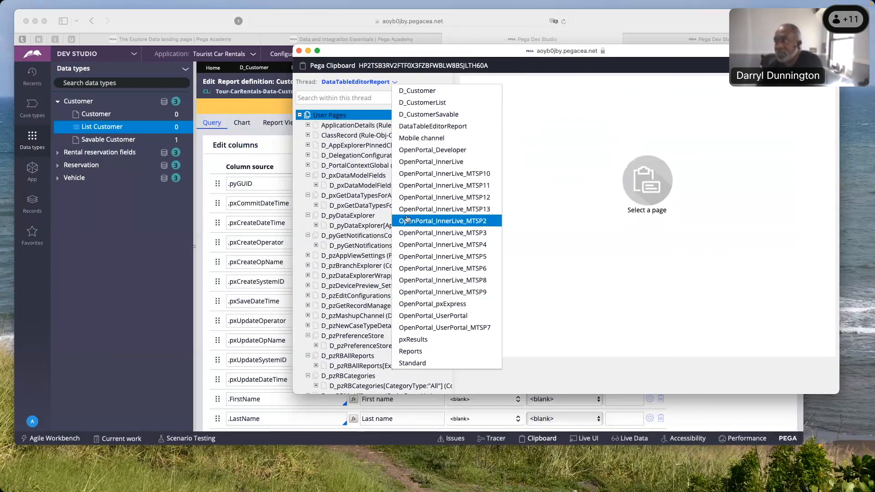
click(299, 51)
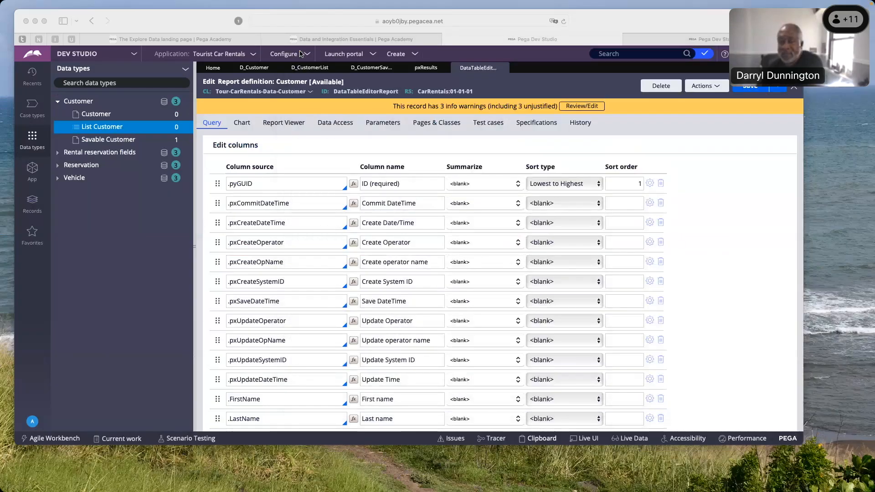
Reopen the Clipboard, collapse the User Pages, and examine the AccessGroup page and its child pages under System Pages
click(525, 440)
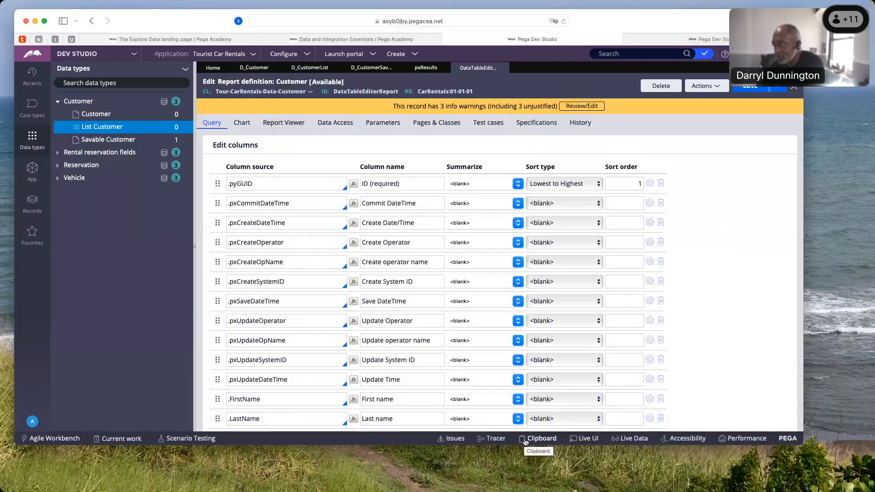
click(525, 442)
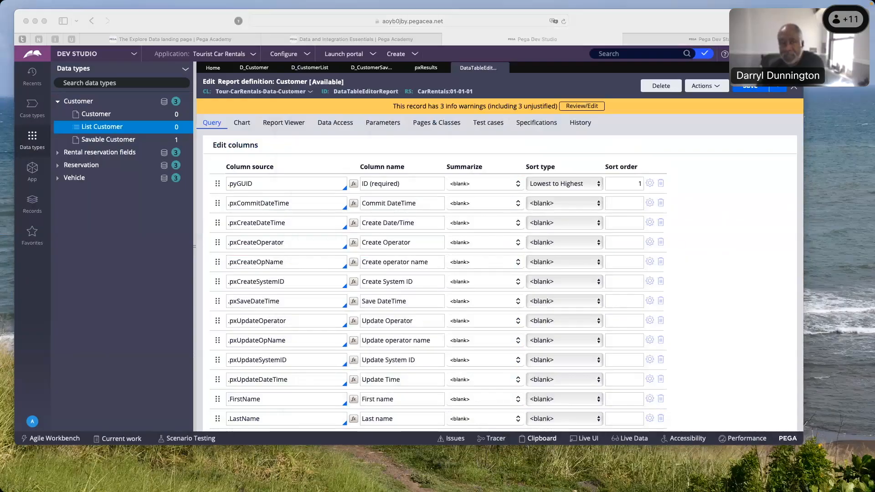
drag(1, 57, 436, 46)
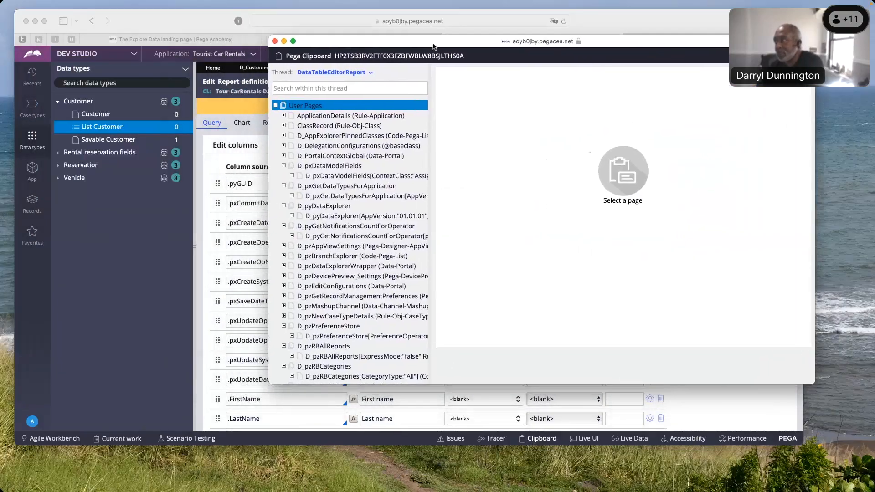
click(275, 106)
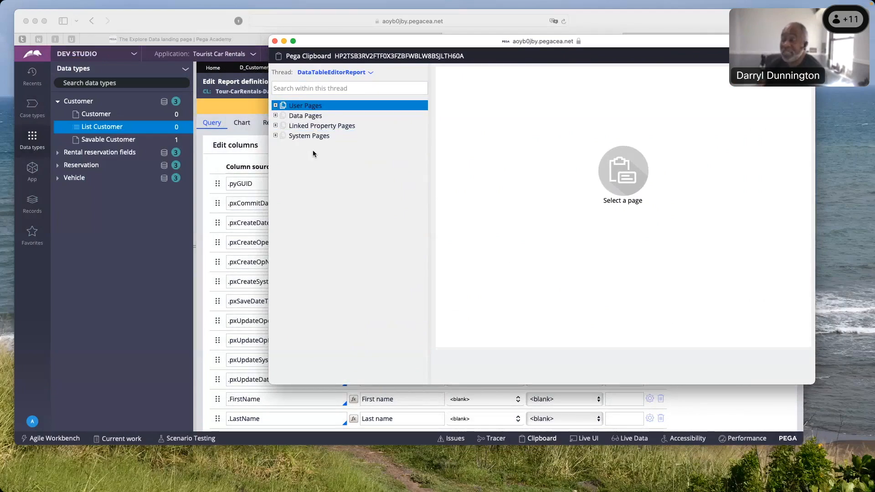
click(275, 137)
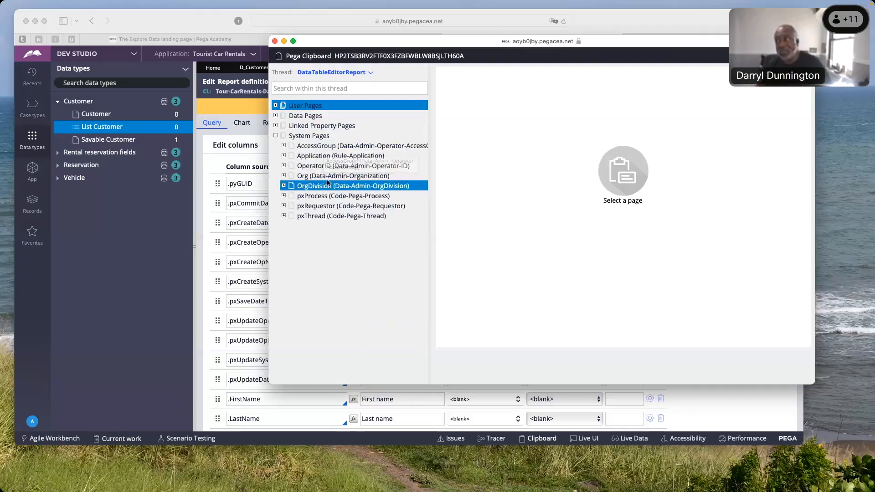
click(284, 146)
click(320, 146)
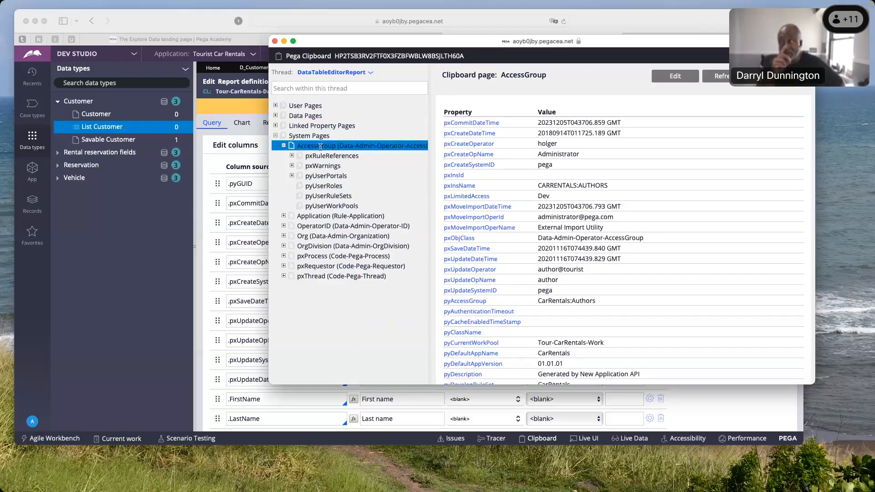
click(283, 145)
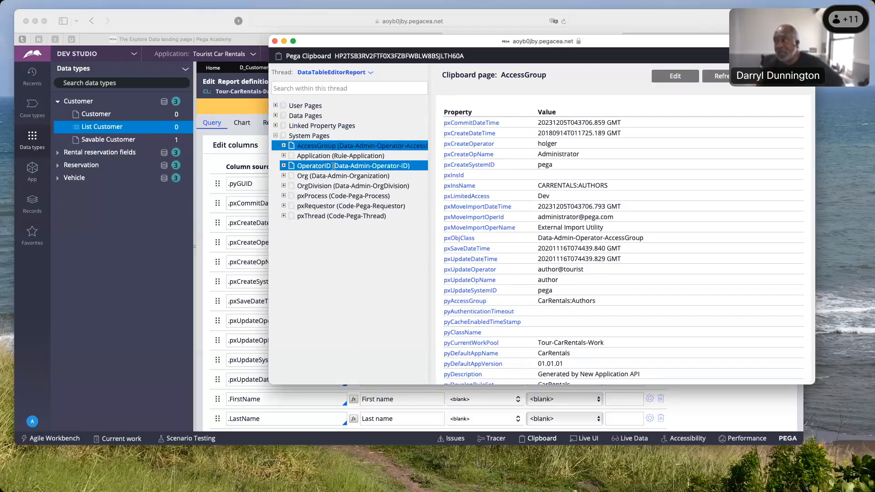
Collapse System Pages and examine the Node-level data pages under Data Pages in the Clipboard
click(275, 137)
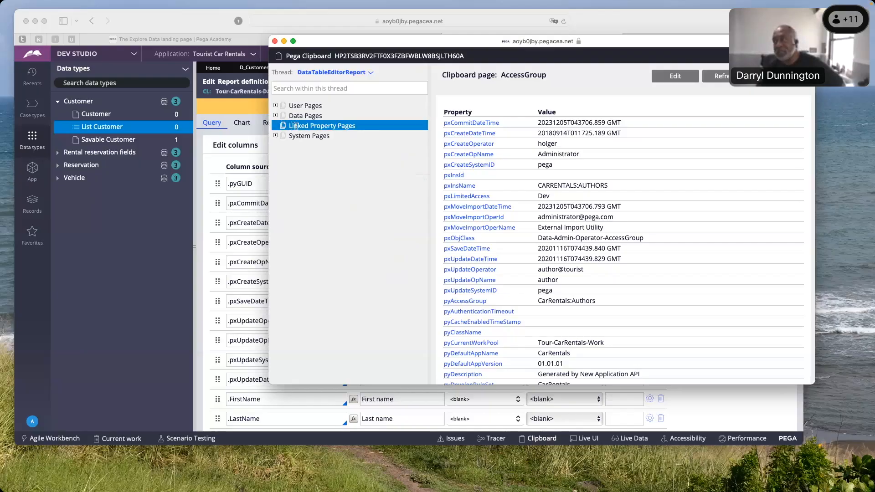
click(276, 116)
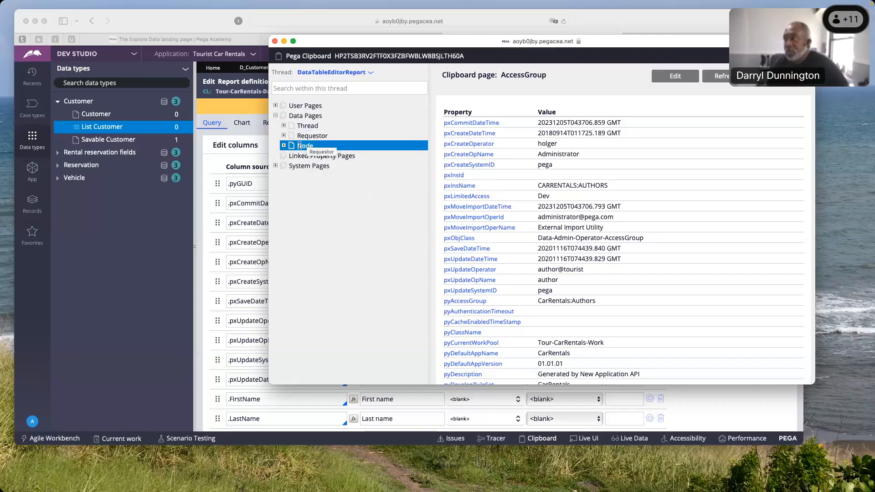
click(283, 145)
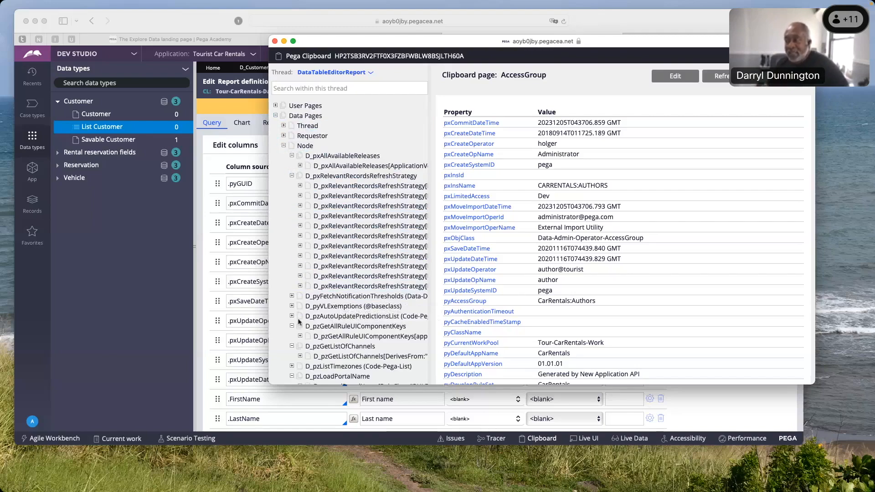
scroll(299, 322, down, 10)
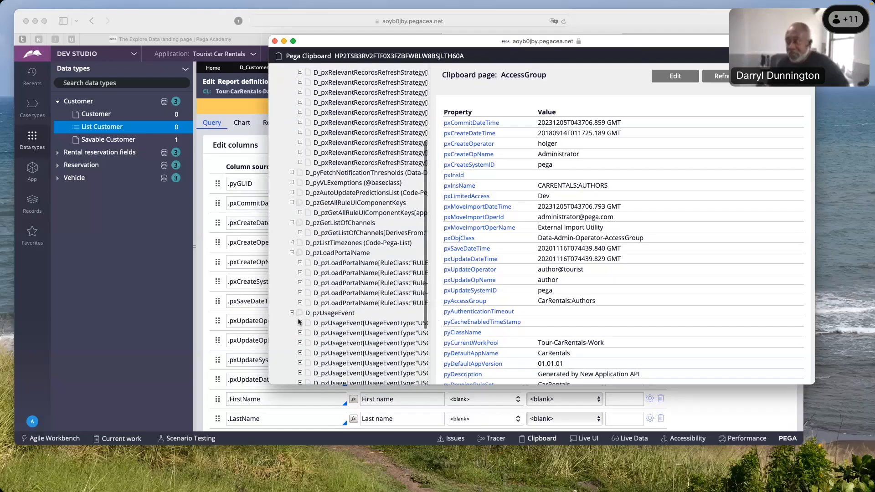
scroll(298, 322, up, 10)
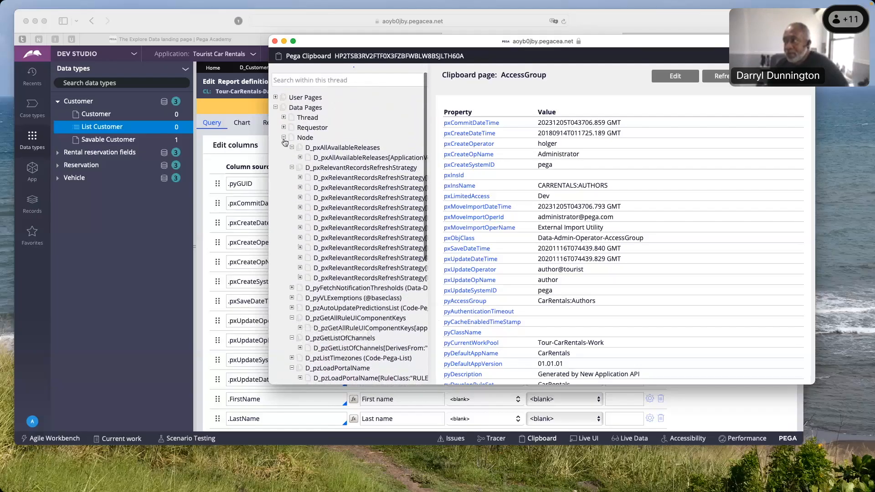
click(283, 137)
Examine the Requestor-level and Thread-level data pages in the Clipboard, collapsing each group after viewing
click(283, 136)
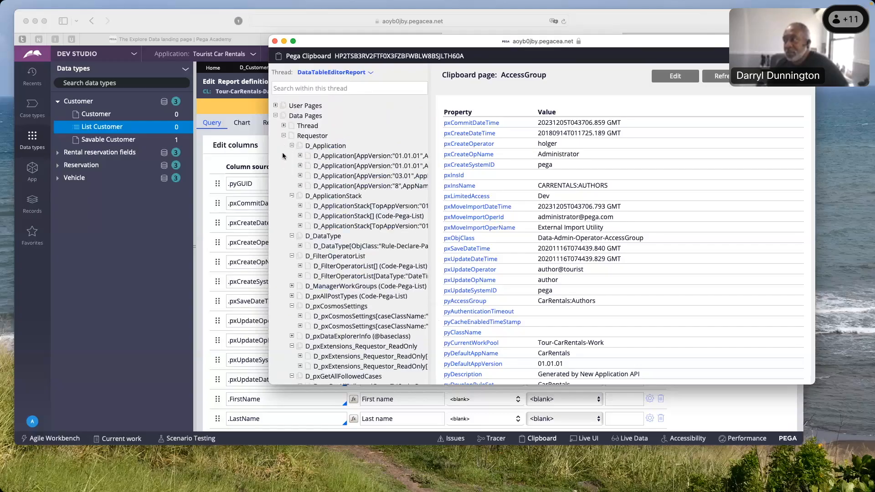
click(284, 135)
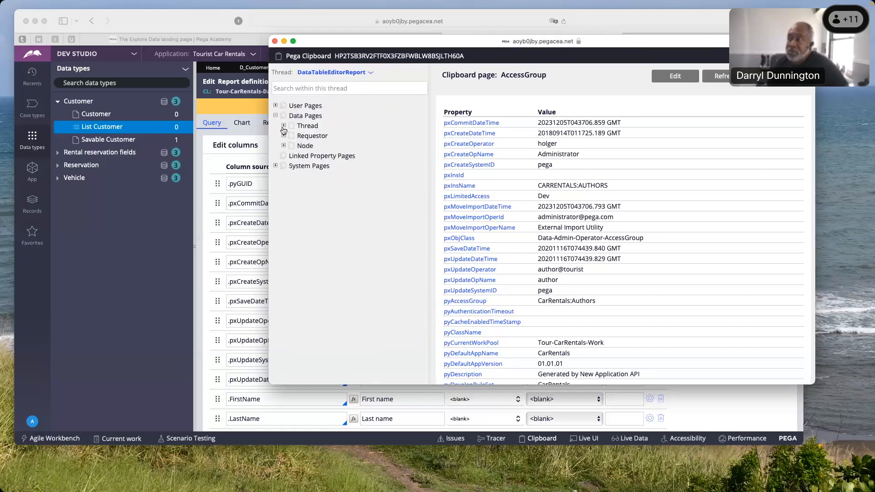
click(284, 126)
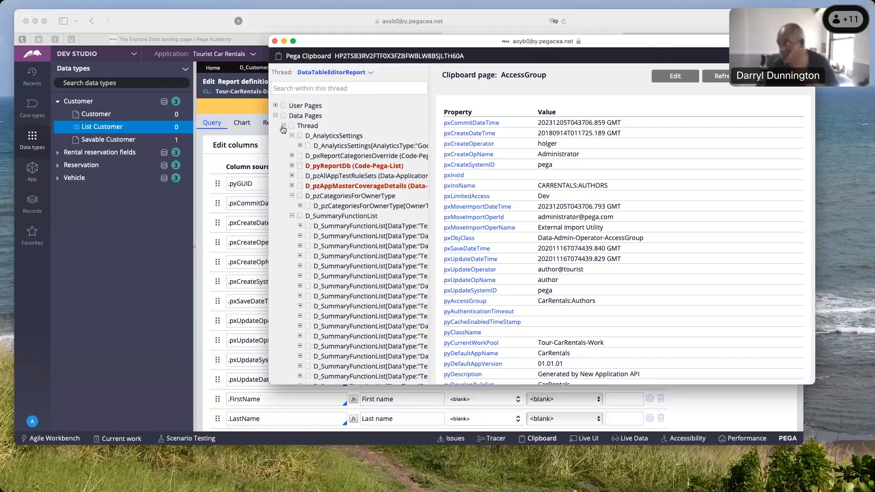
click(283, 127)
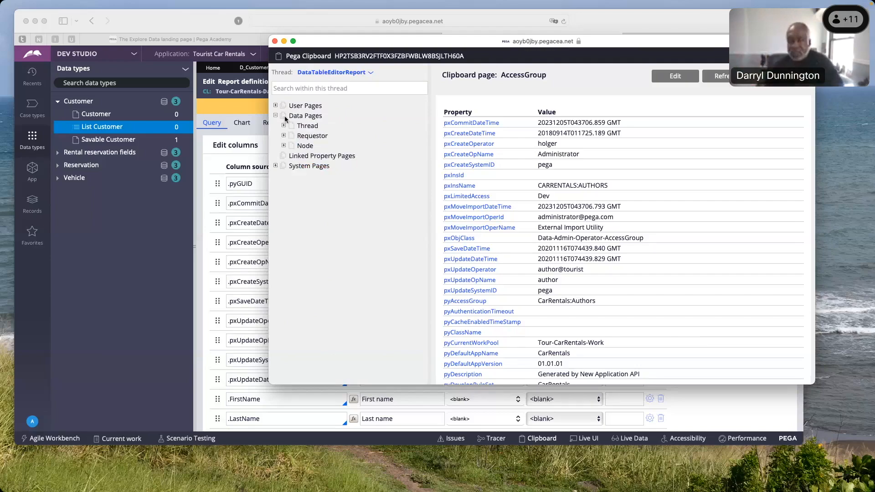
click(287, 117)
Expand the User Pages, switch the Clipboard to the Standard thread, and look through its user pages for the report content page
click(275, 106)
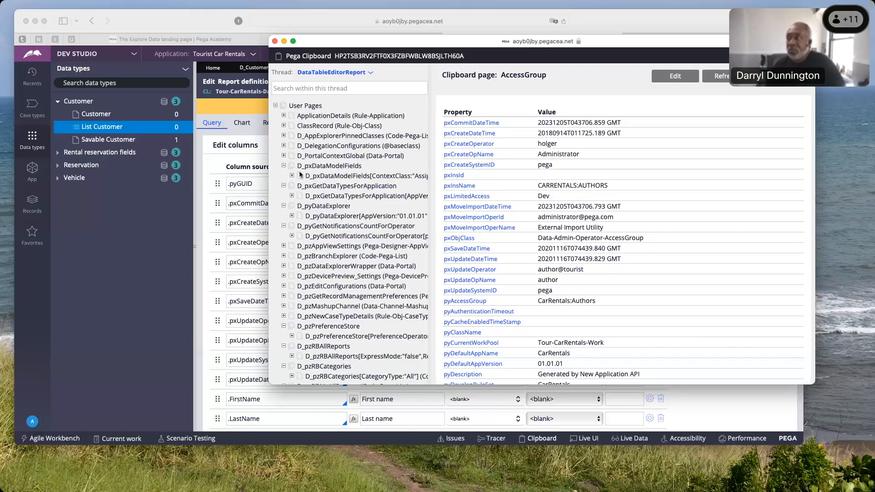
click(370, 74)
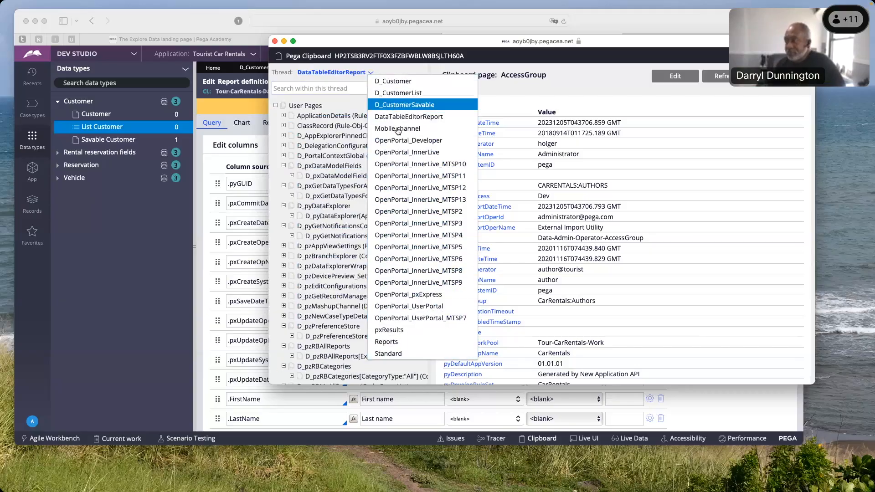
click(398, 357)
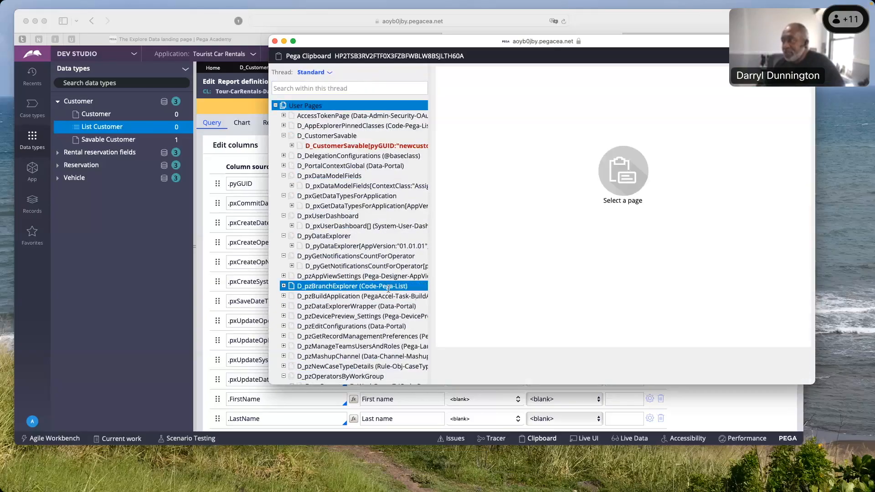
scroll(376, 208, down, 5)
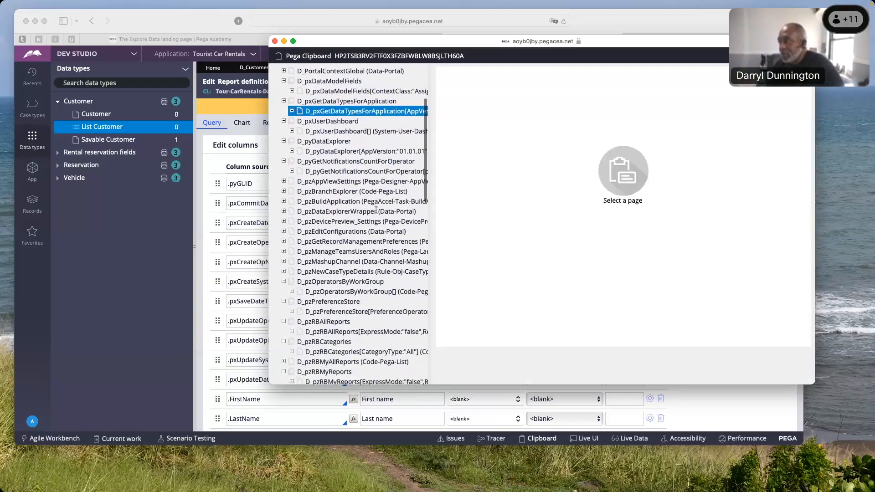
scroll(376, 209, down, 15)
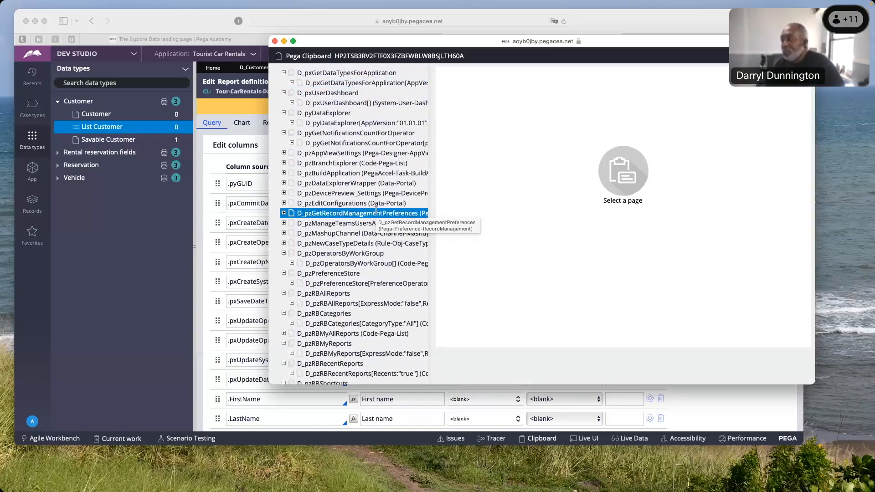
scroll(376, 210, down, 2)
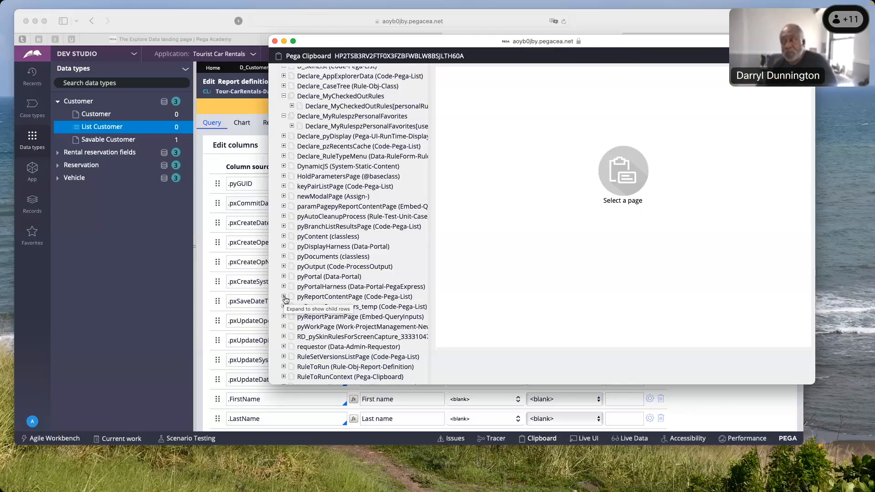
View the first pxResults record under pyReportContentPage in a widened page tree, compare it with the report output window, and close that window
click(284, 298)
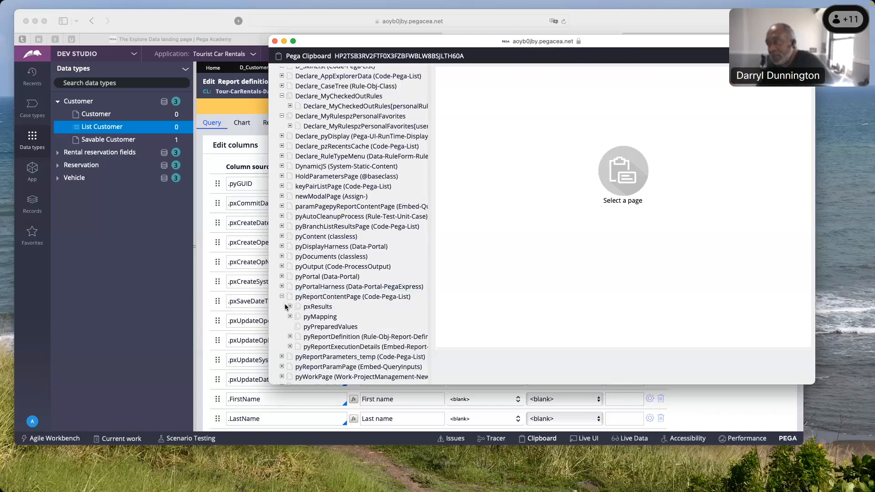
click(314, 308)
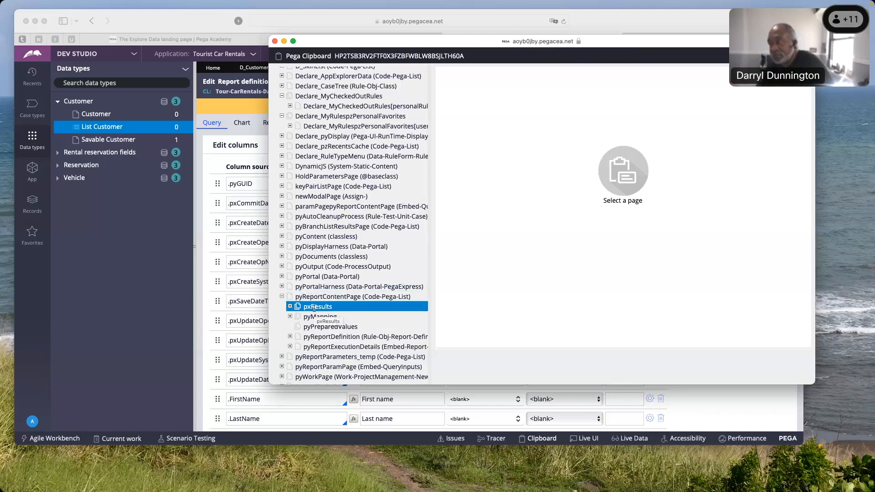
click(289, 306)
click(348, 335)
drag(432, 314, 528, 314)
click(332, 318)
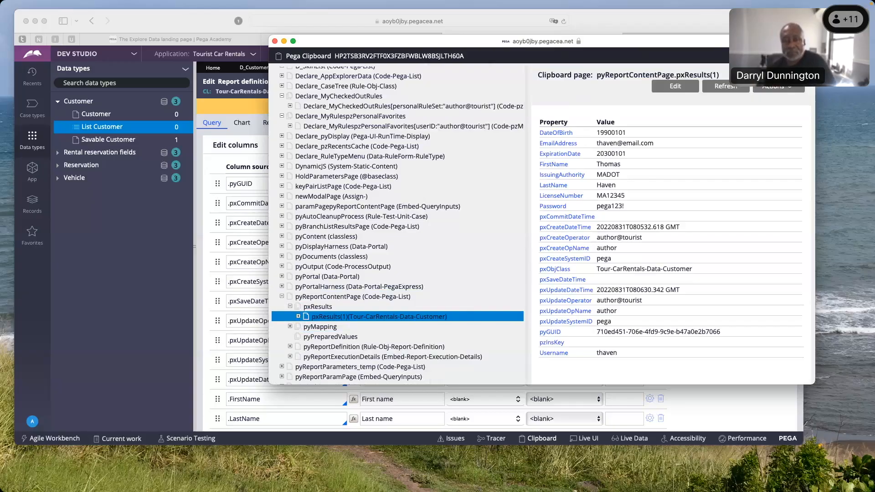
drag(249, 121, 303, 85)
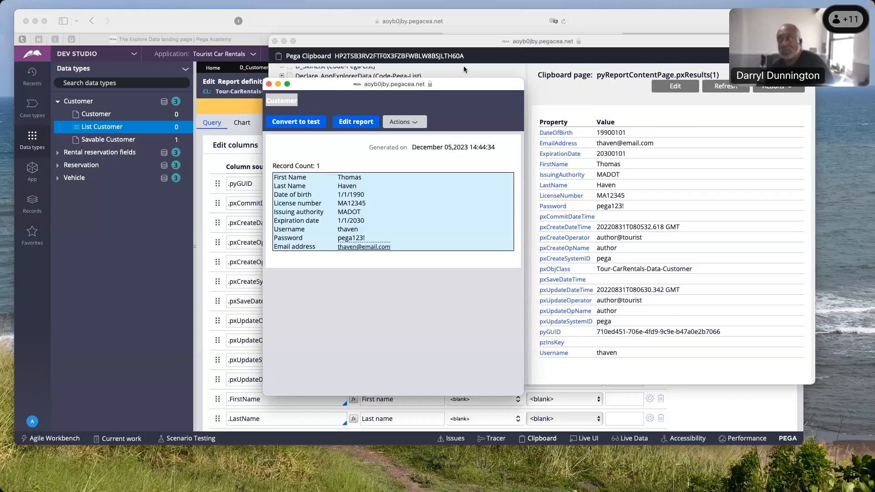
click(269, 84)
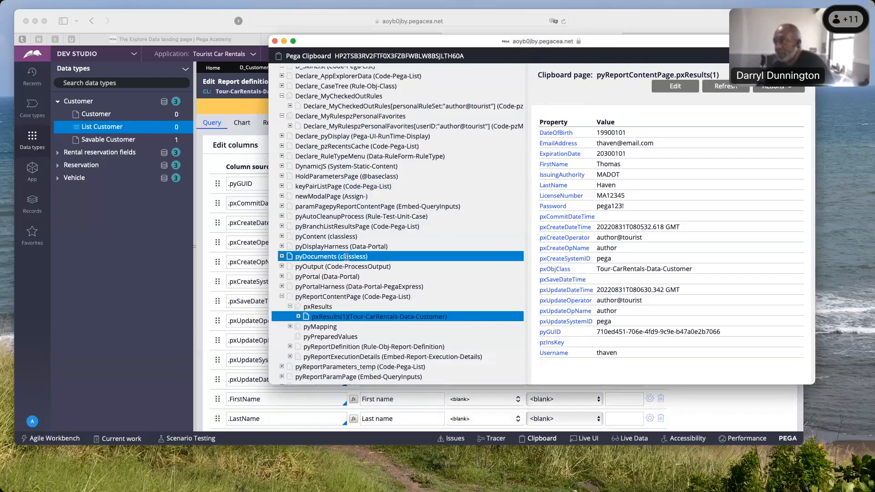
Examine the child pages of pyReportDefinition under pyReportContentPage and close the Clipboard window
scroll(297, 274, down, 4)
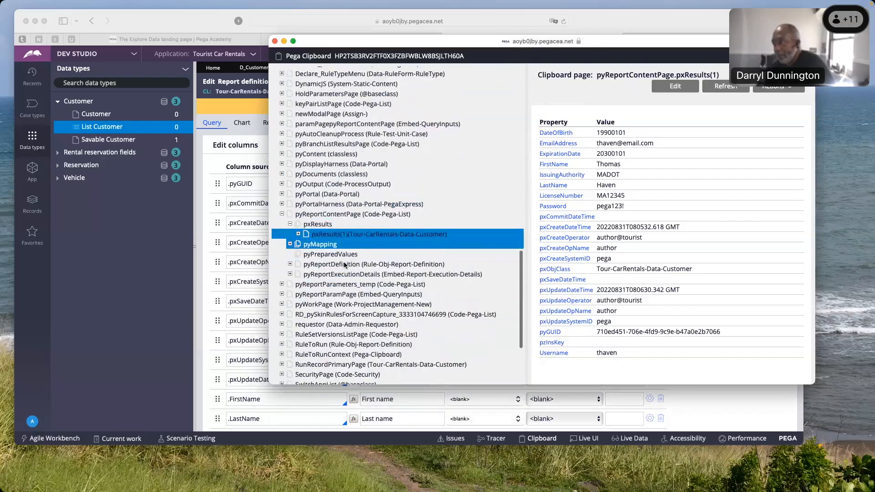
click(290, 264)
click(336, 283)
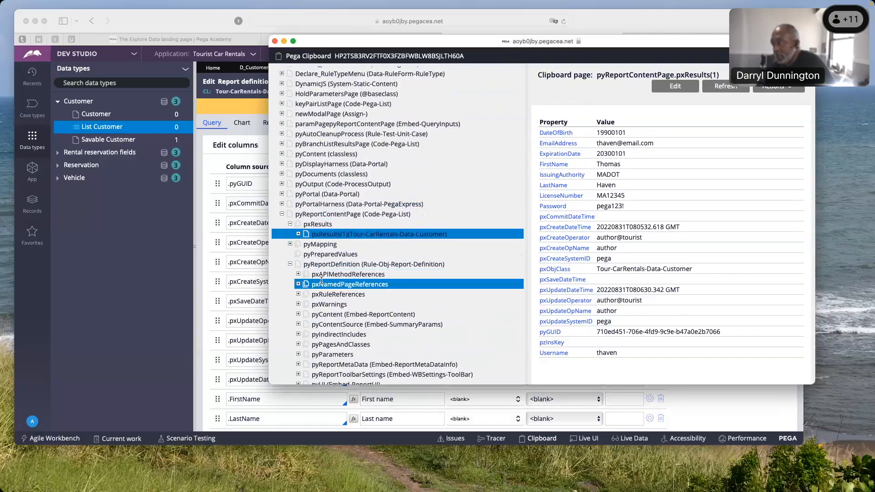
scroll(336, 282, down, 1)
scroll(336, 282, down, 1)
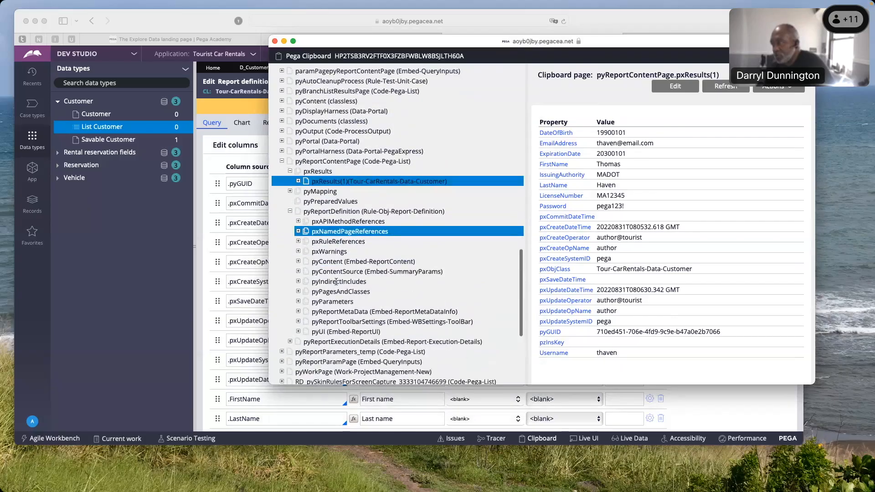
click(336, 282)
scroll(336, 282, up, 1)
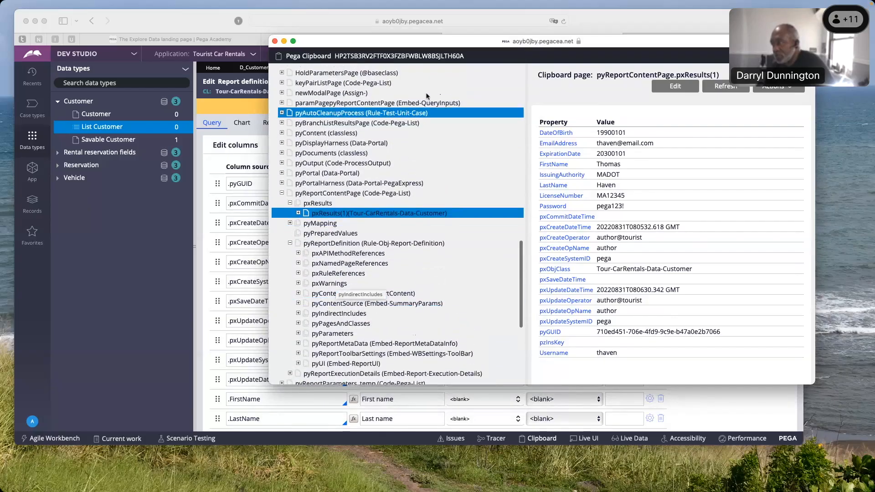
click(275, 41)
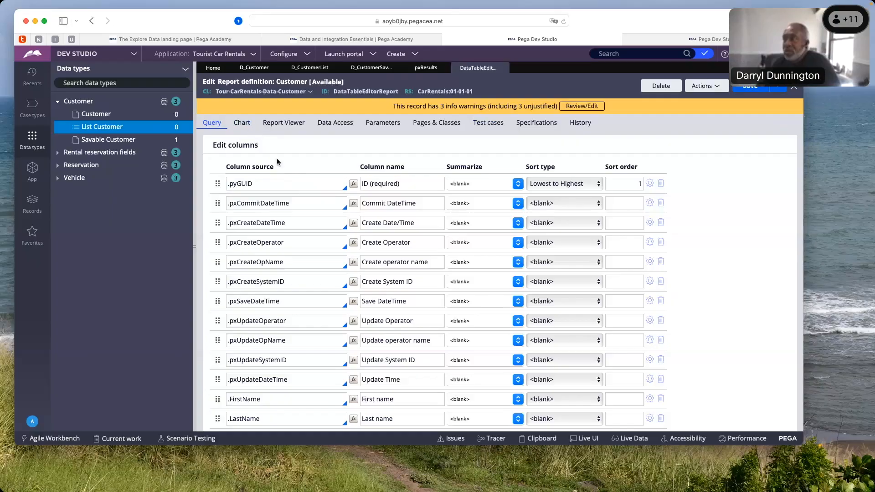
Review the Customer report definition's query columns and filters, its chart editor, and its Report Viewer settings
scroll(279, 165, down, 1)
scroll(280, 165, down, 10)
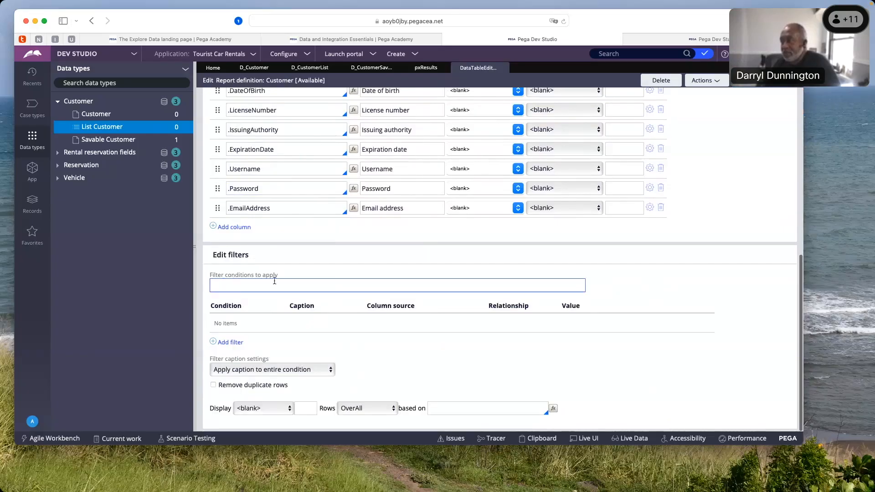
scroll(280, 286, up, 10)
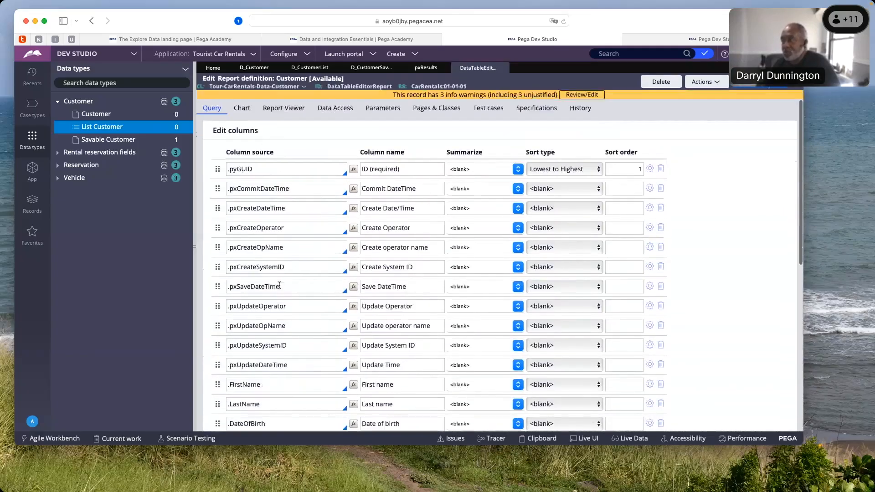
click(242, 124)
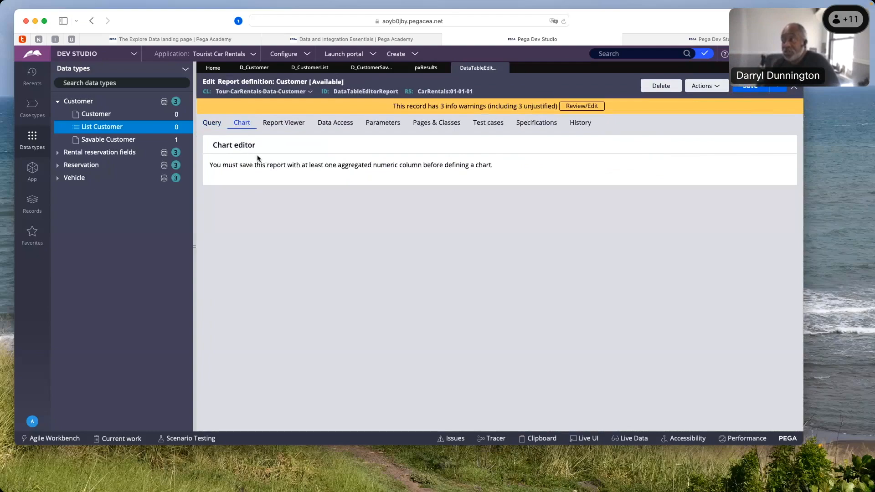
click(285, 126)
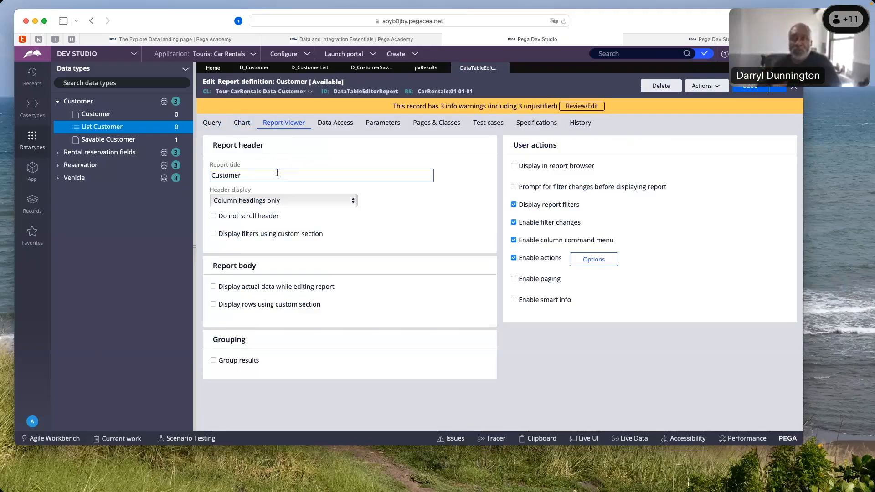
Enable Display in report browser and view the available report categories, leaving Adaptive Decisioning selected
click(514, 167)
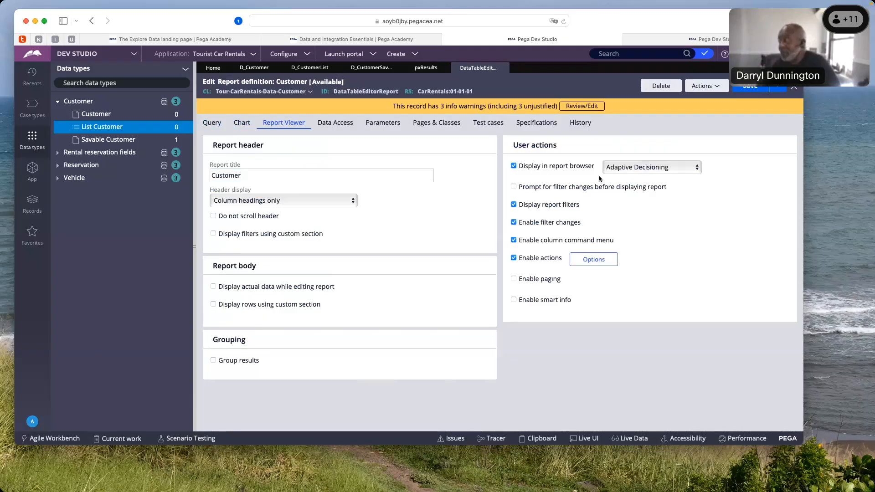
click(652, 167)
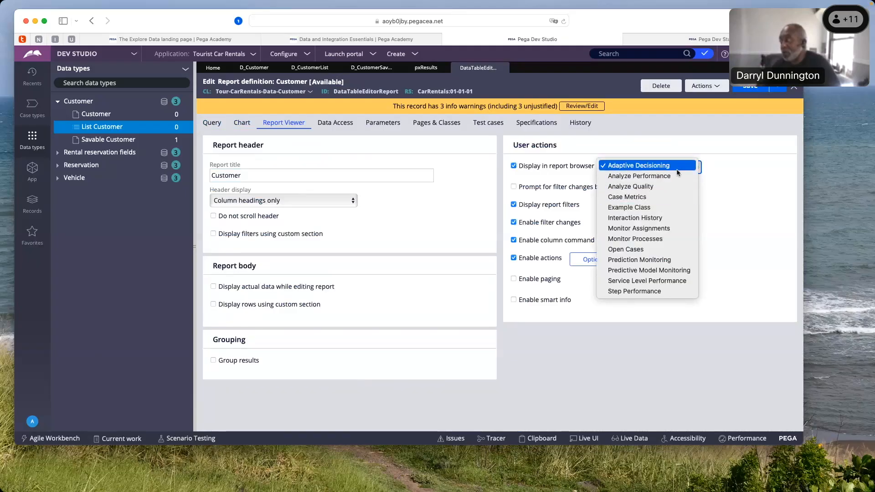
click(734, 187)
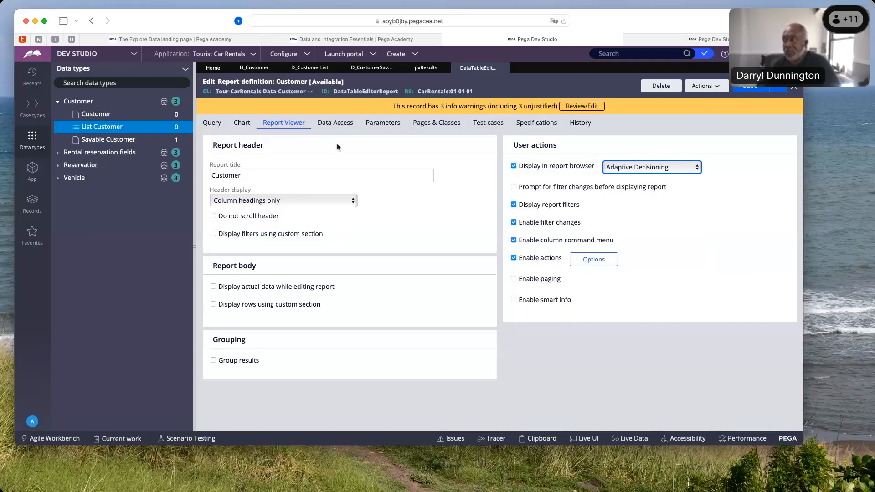
Review the report definition's Data Access and Parameters settings, and close the report definition
click(337, 124)
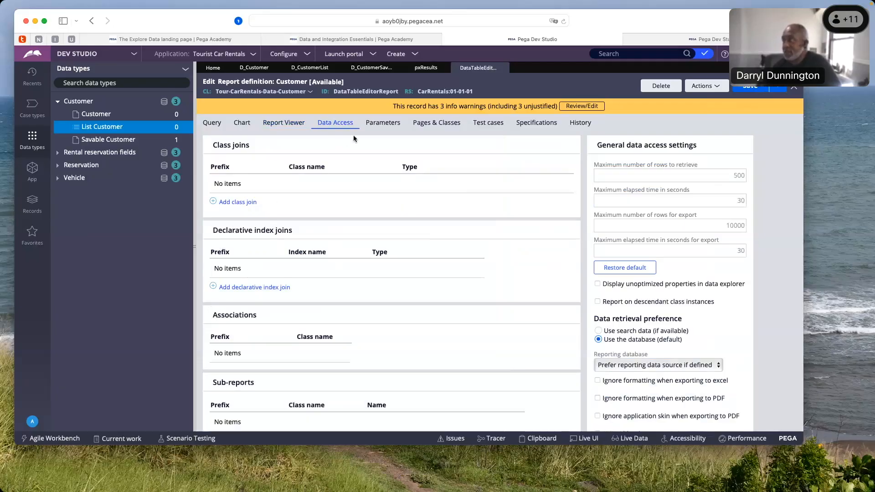
click(380, 125)
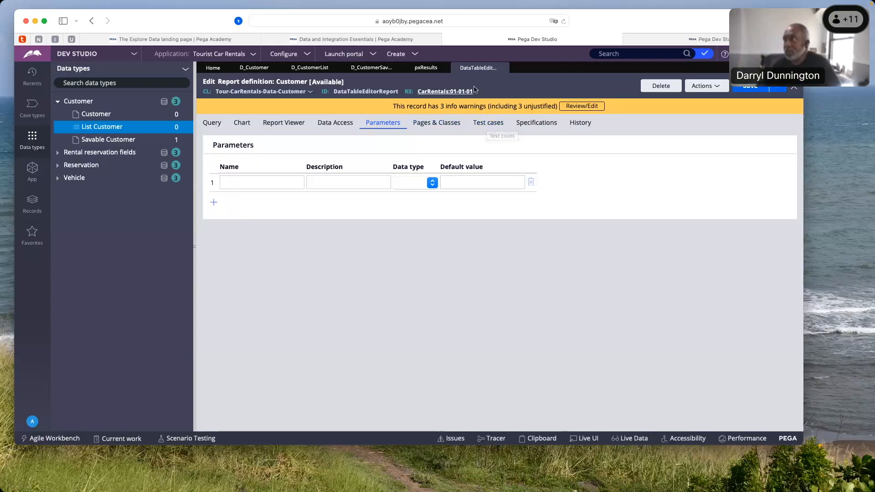
click(502, 68)
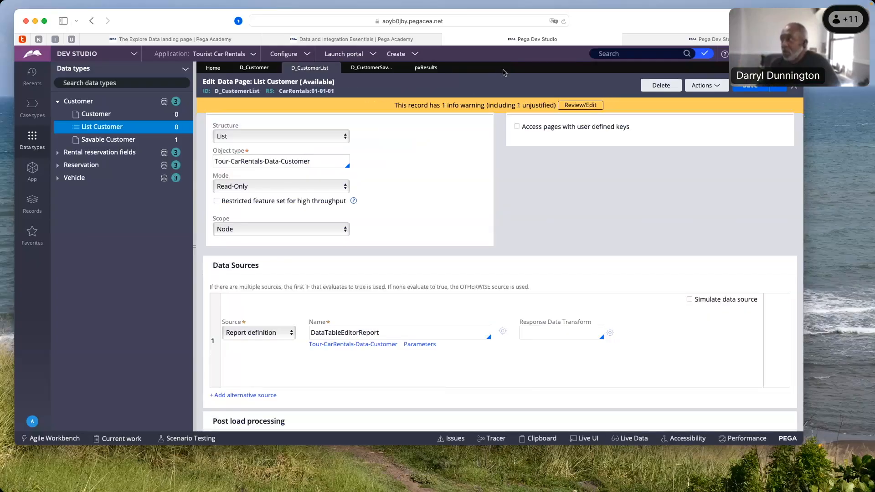
Close the pxResults and Savable Customer records, and open List Customer's DataTableEditorReport report definition
click(445, 68)
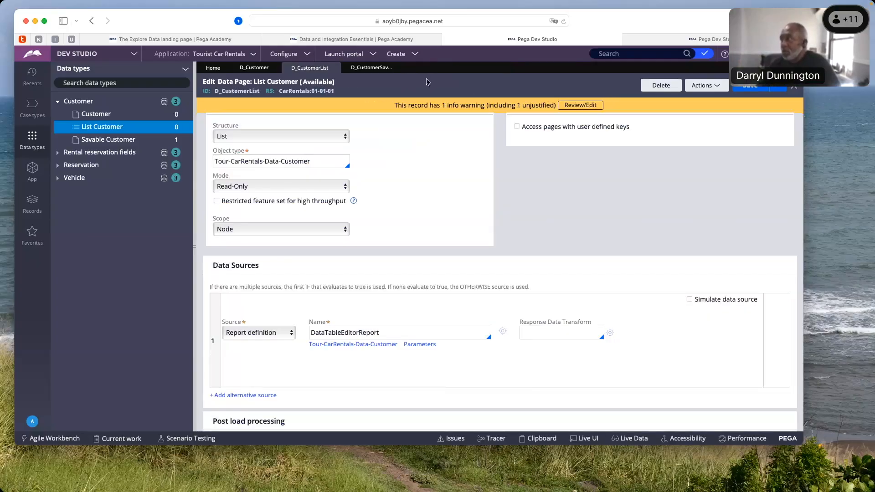
click(398, 68)
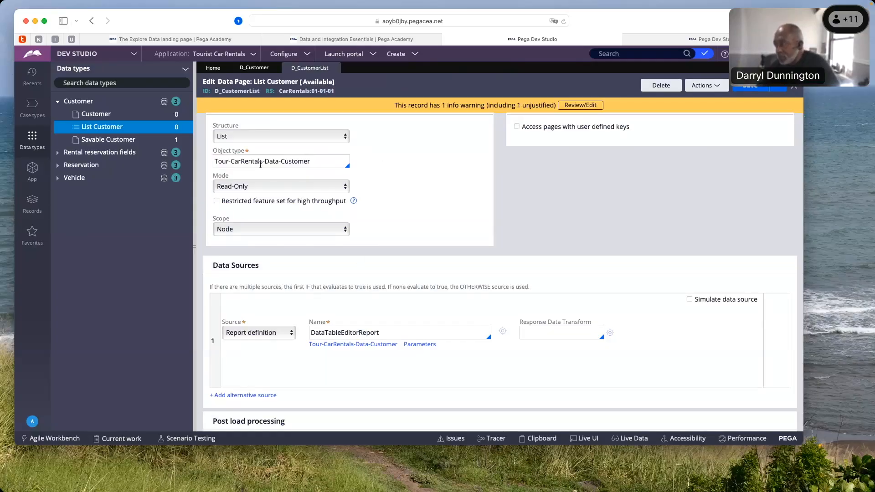
scroll(307, 255, down, 2)
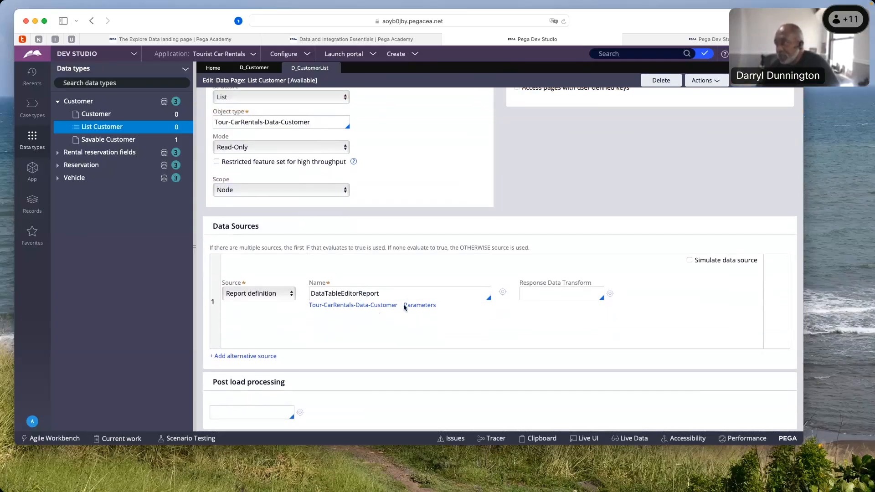
click(503, 293)
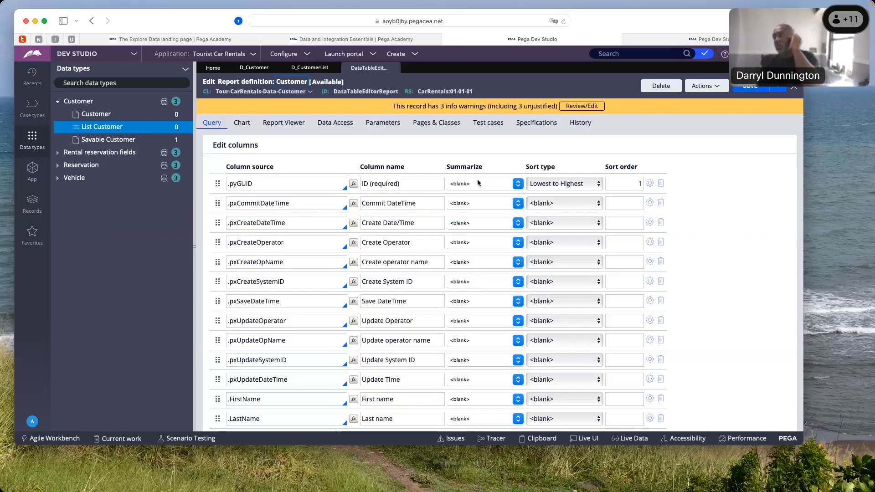
Review the summarize, sort type and sort order options of the .pyGUID column and the report's filter settings, keeping Lowest to Highest
click(517, 189)
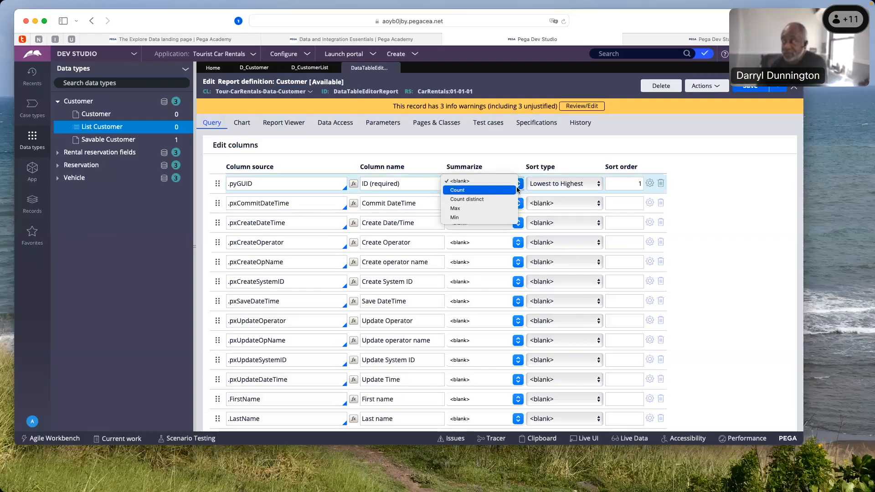
click(597, 188)
click(613, 188)
text(1)
click(631, 203)
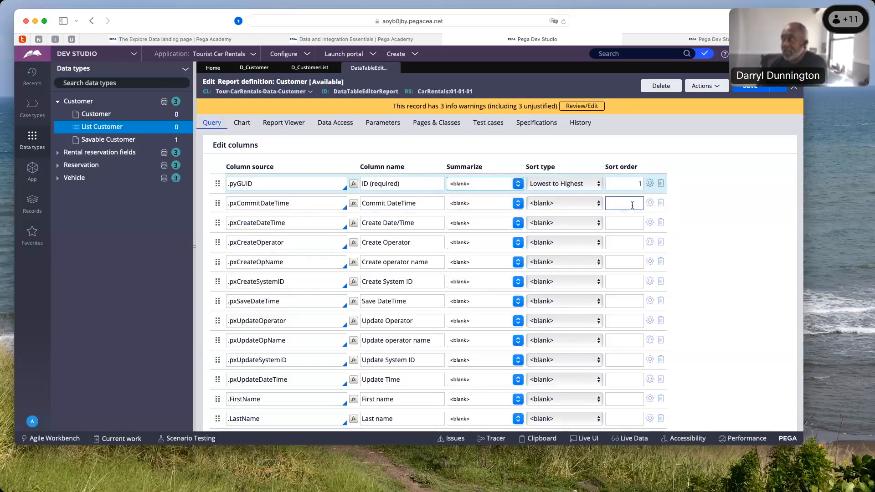
click(633, 223)
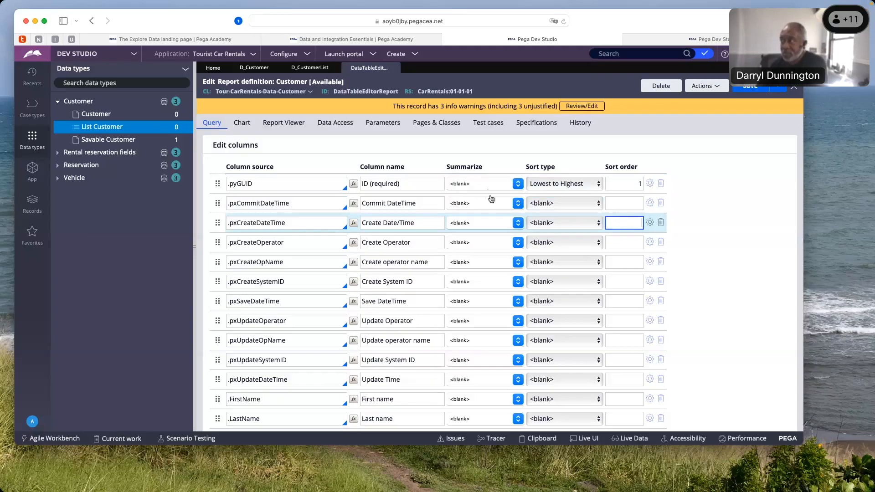
click(515, 185)
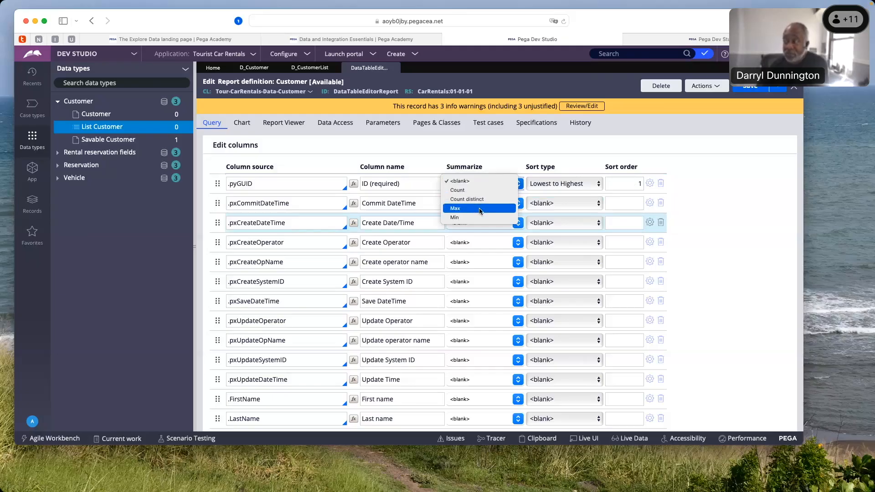
click(599, 190)
click(599, 187)
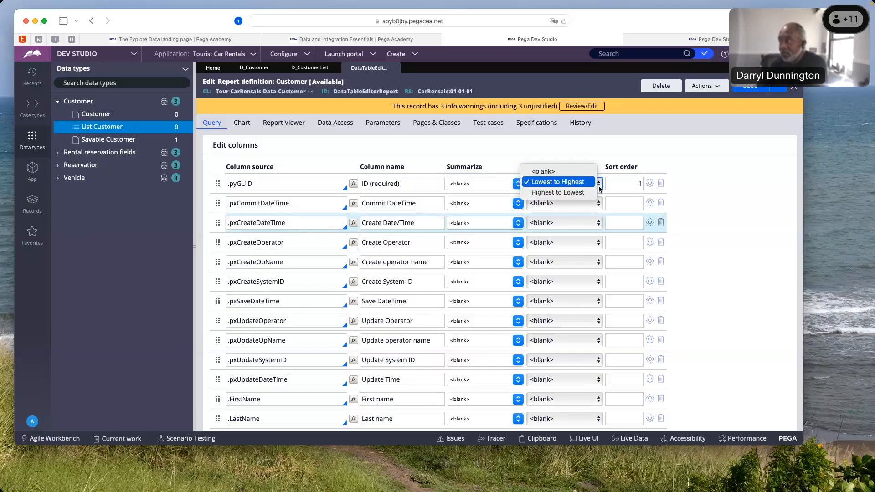
click(592, 182)
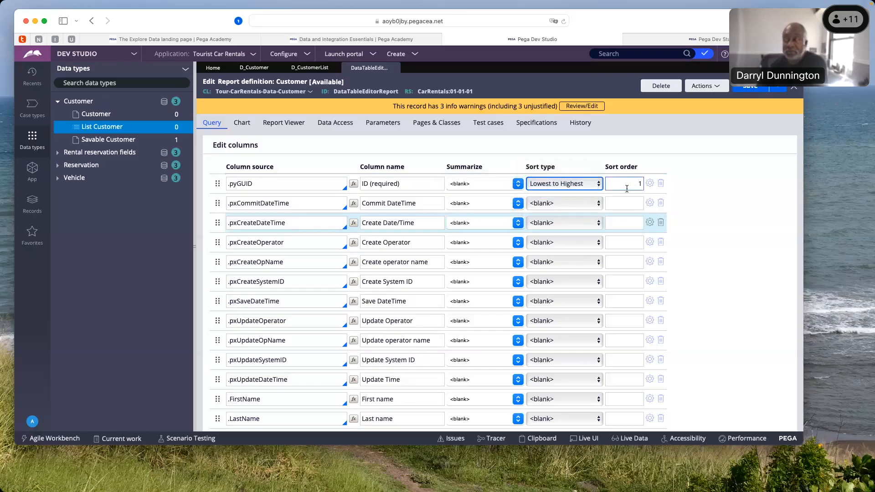
scroll(627, 189, down, 10)
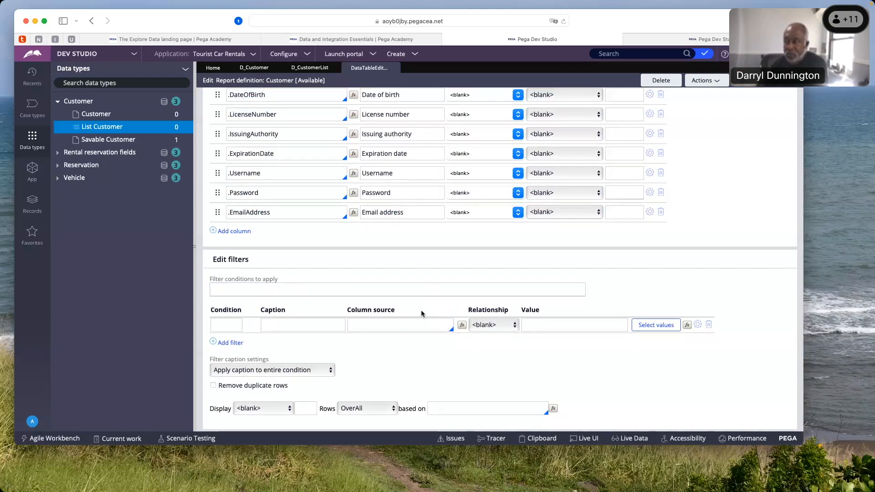
scroll(421, 314, up, 10)
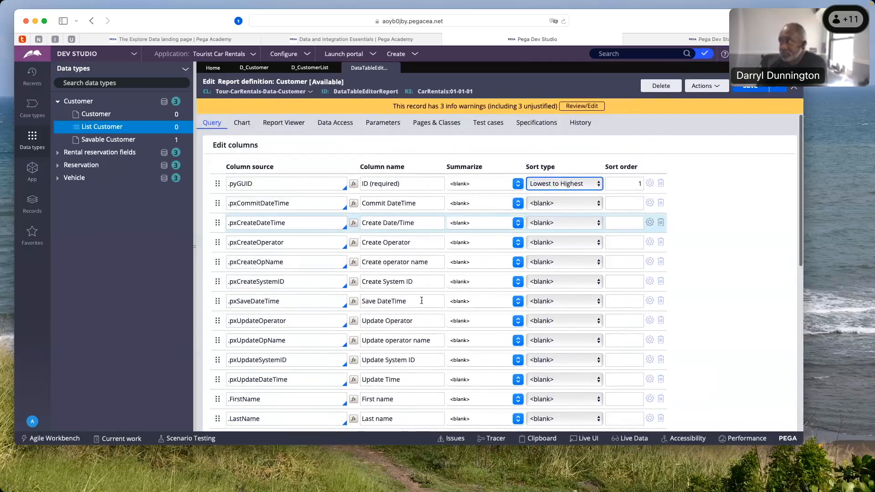
Close the Customer report definition and the List Customer data page, discarding the unsaved changes
click(394, 68)
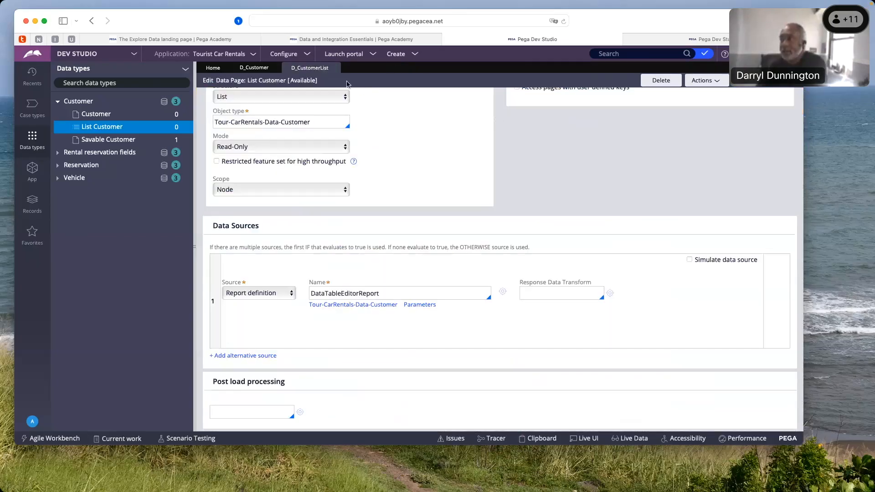
click(334, 68)
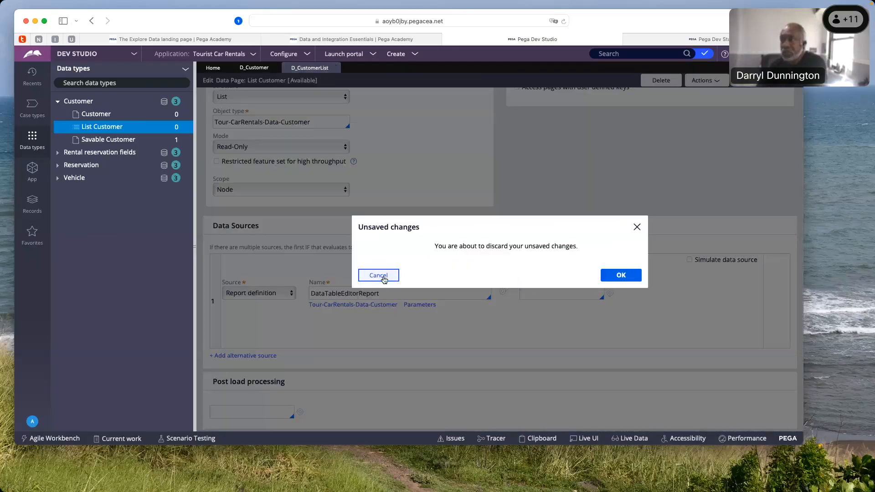
click(621, 278)
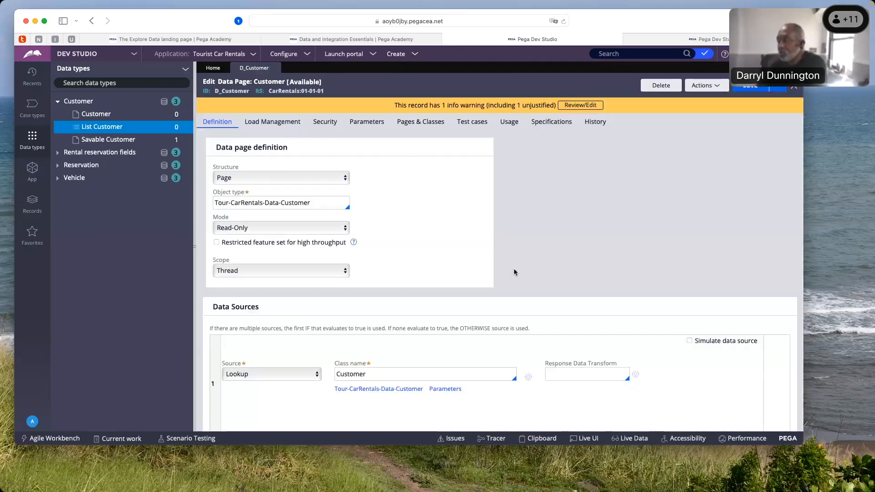
Open the Savable Customer data page, review its definition, data sources and data save options, and close it
click(120, 139)
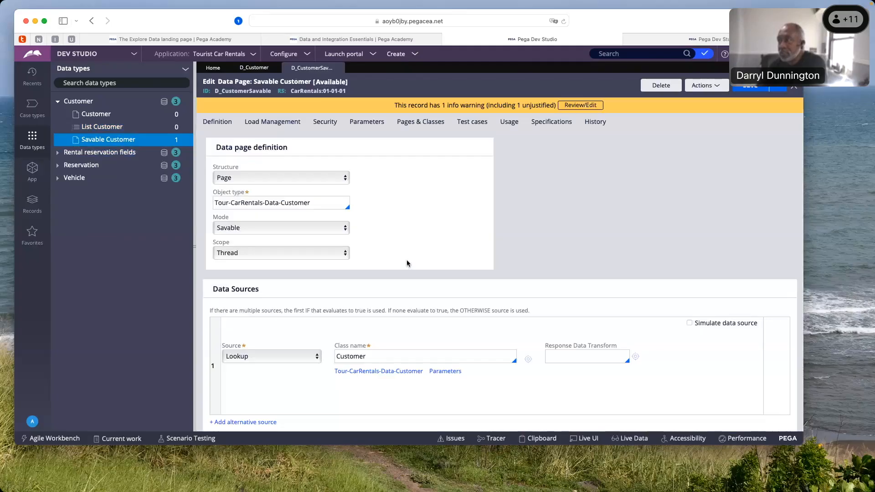
scroll(406, 259, down, 5)
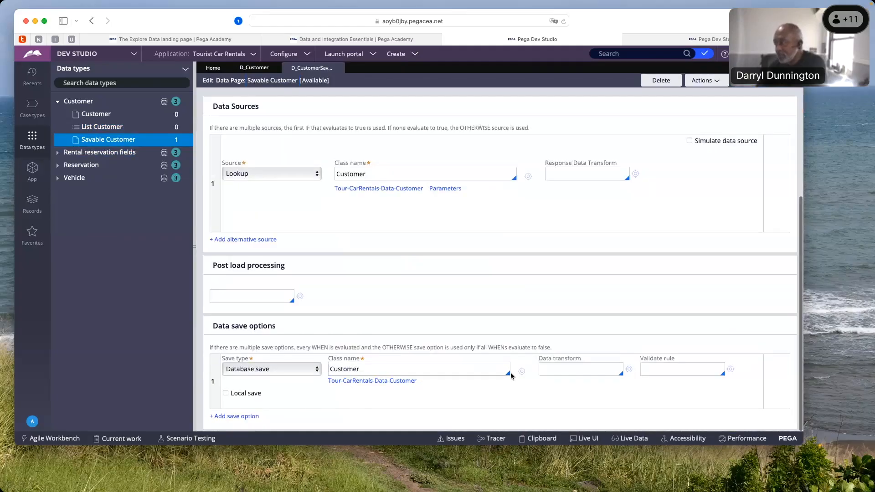
scroll(378, 253, up, 5)
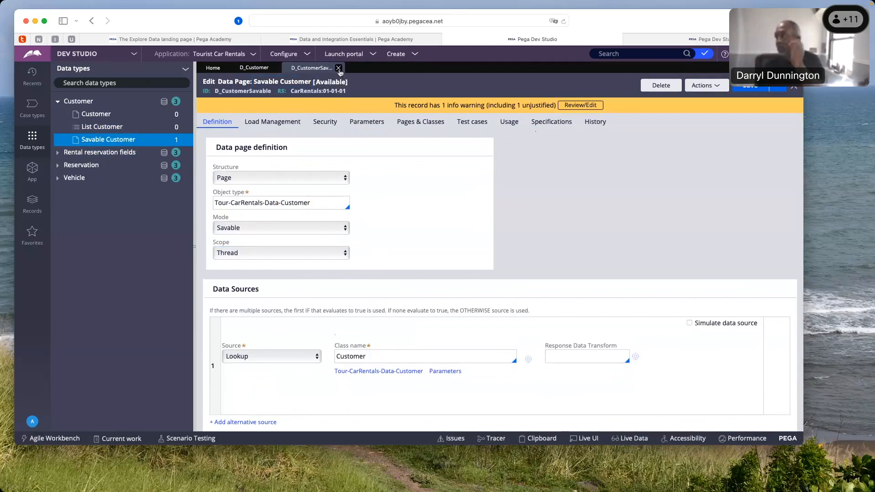
click(340, 69)
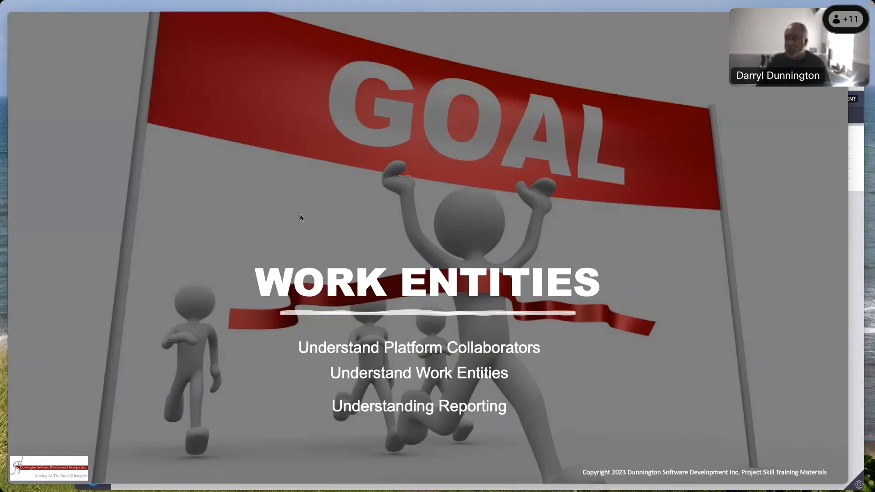
click(239, 181)
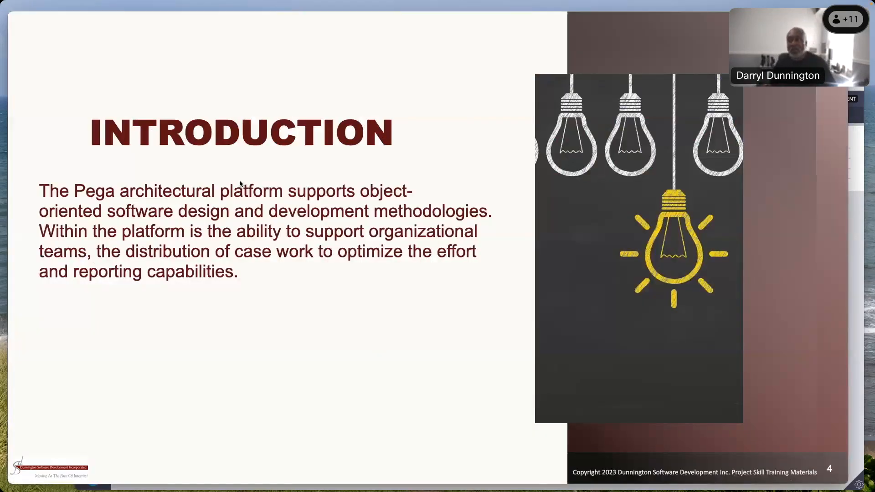
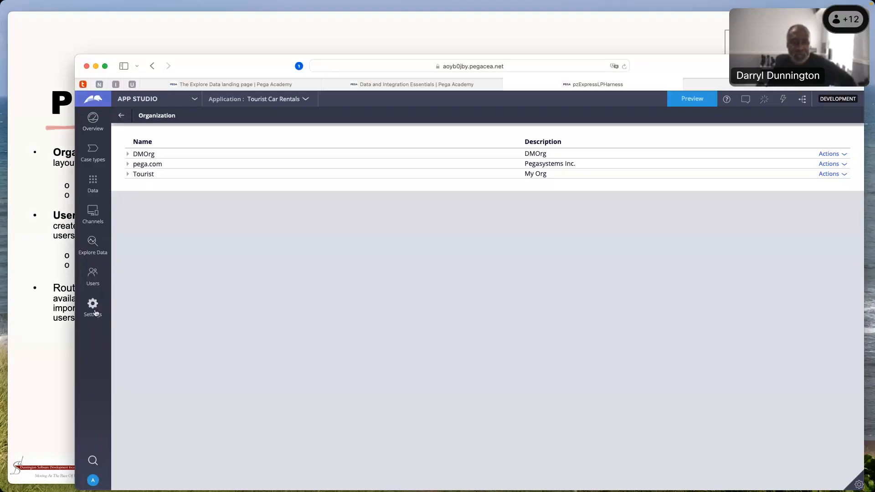
Open the Organization page and examine the divisions and units under DMOrg, pega.com and Tourist, collapsing the hierarchy at the end
click(93, 274)
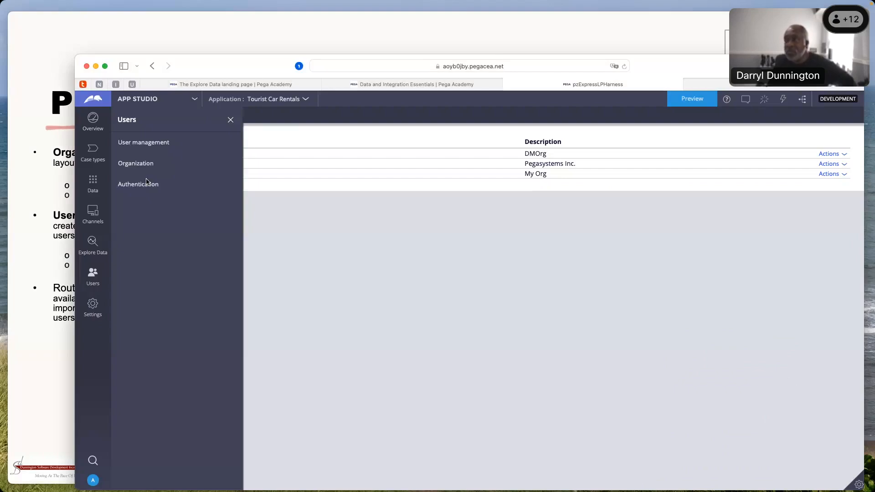
click(136, 163)
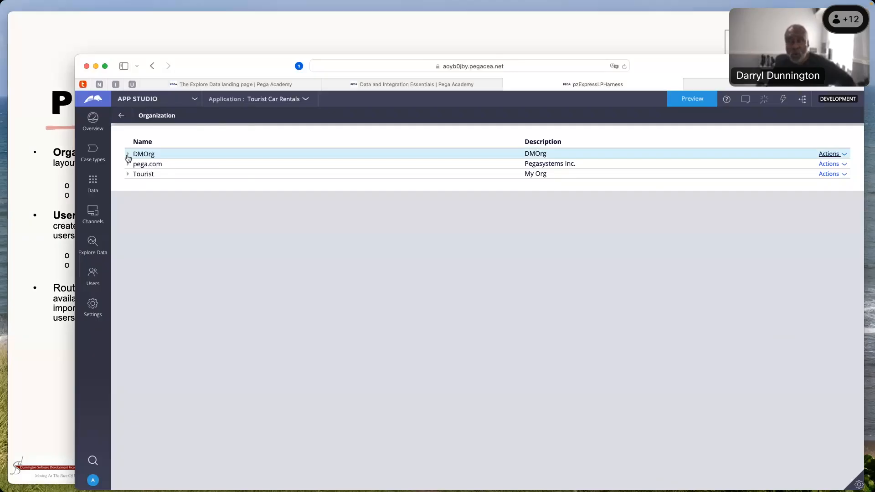
click(127, 154)
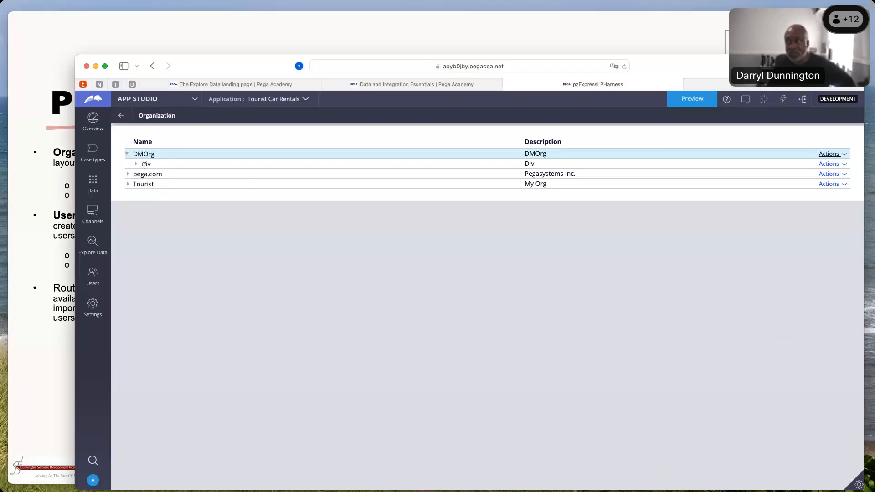
click(135, 164)
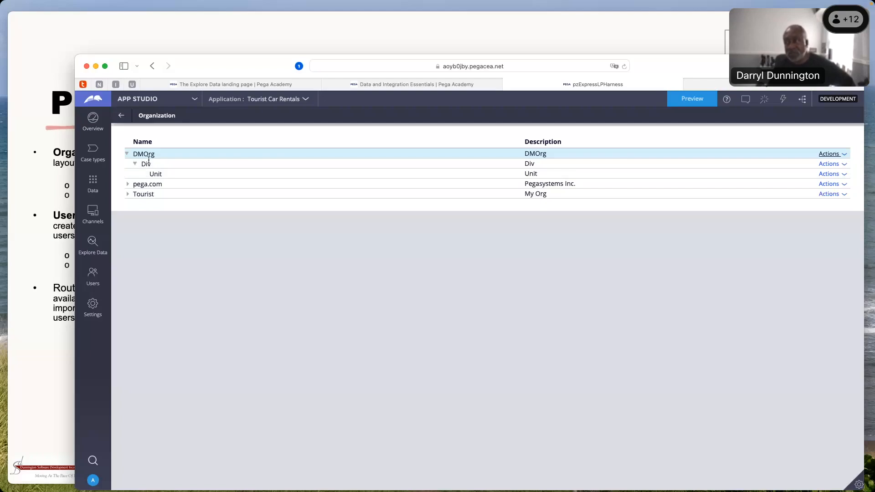
click(128, 184)
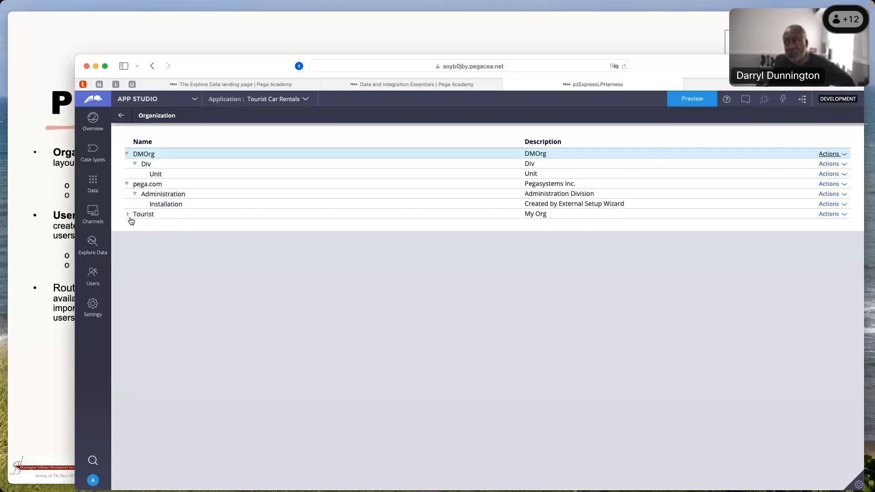
click(129, 216)
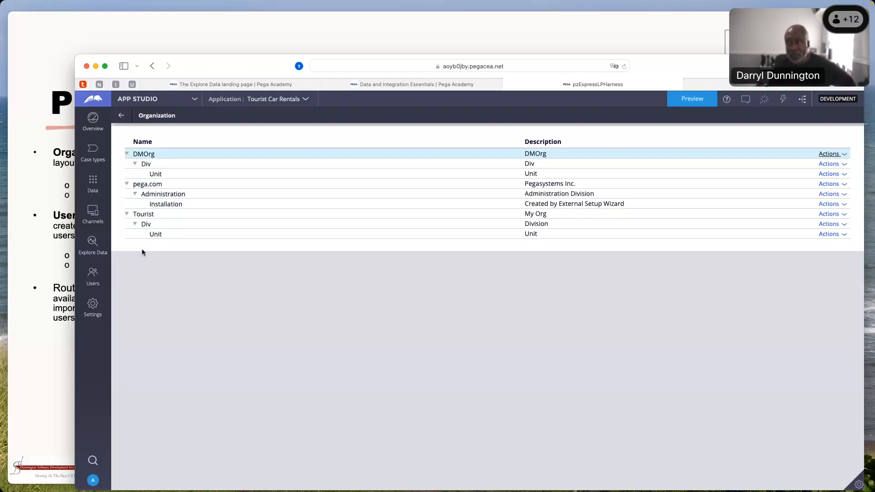
click(126, 184)
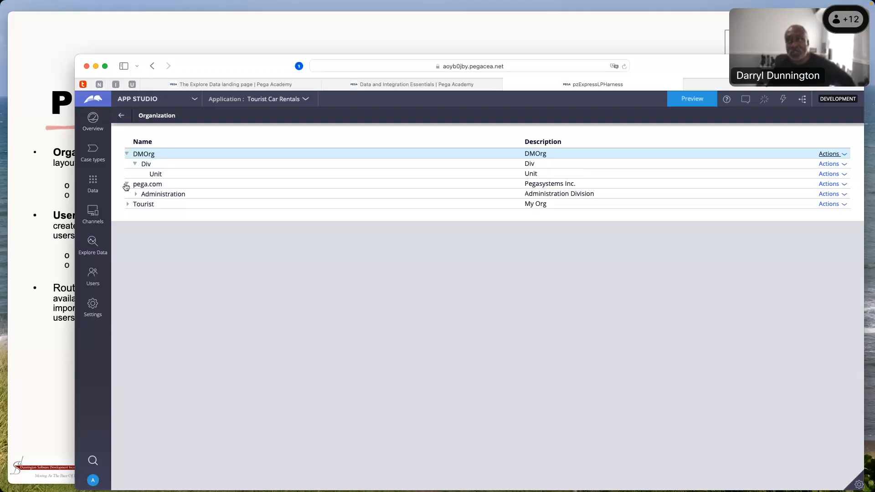
click(127, 184)
click(128, 154)
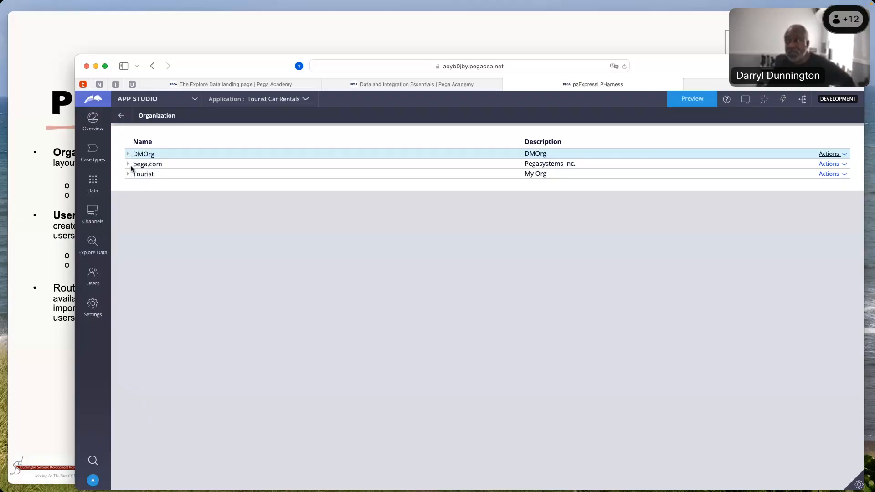
Switch to Dev Studio and review the organizational chart, including Tourist's division and unit, and the list of operators
click(141, 99)
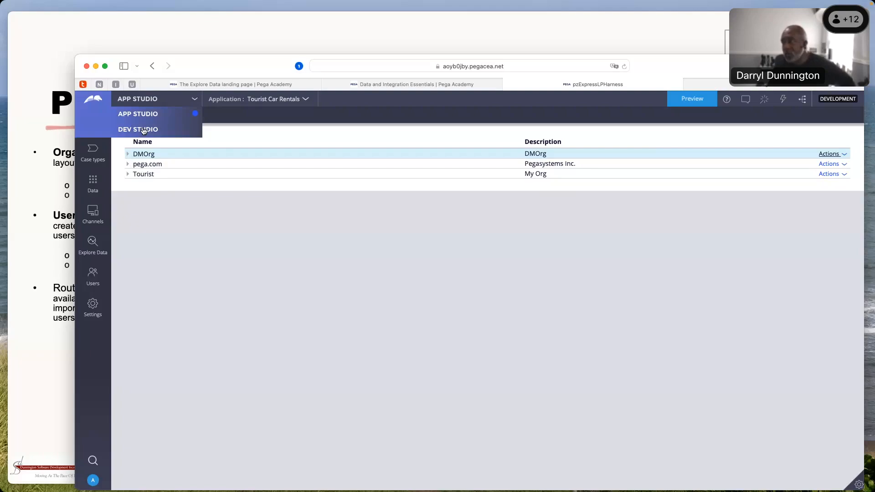
click(144, 130)
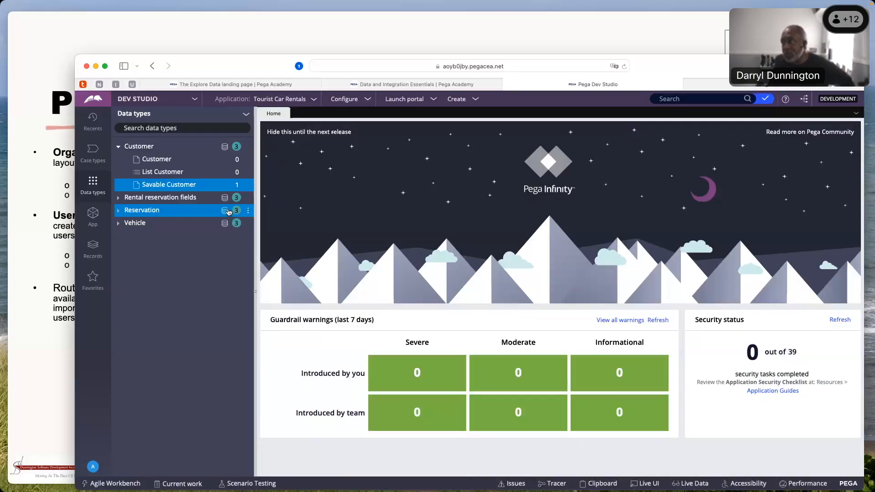
click(345, 103)
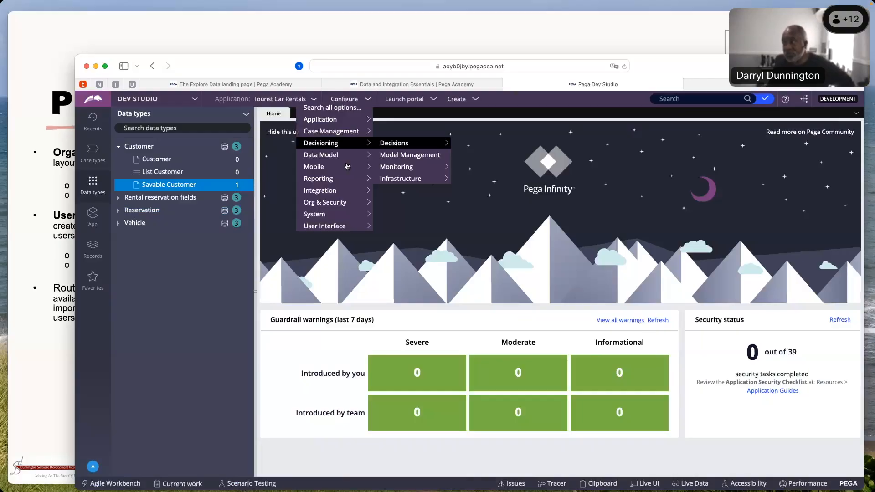
click(460, 217)
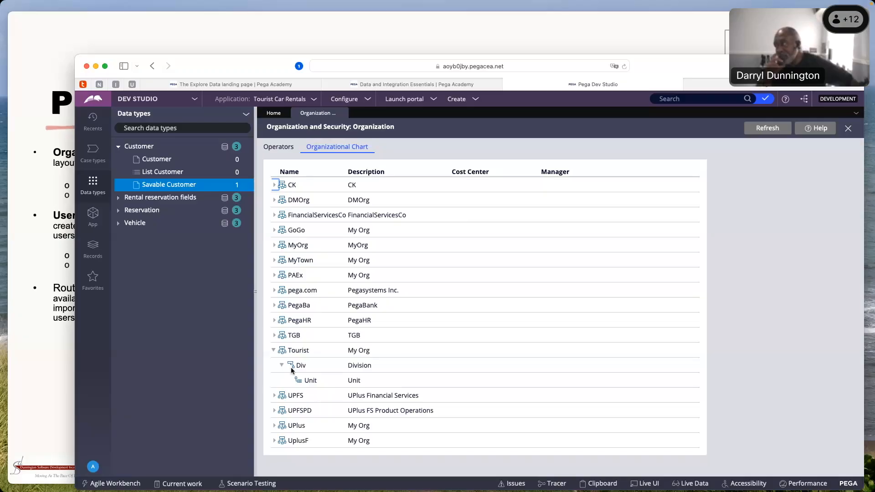
click(299, 350)
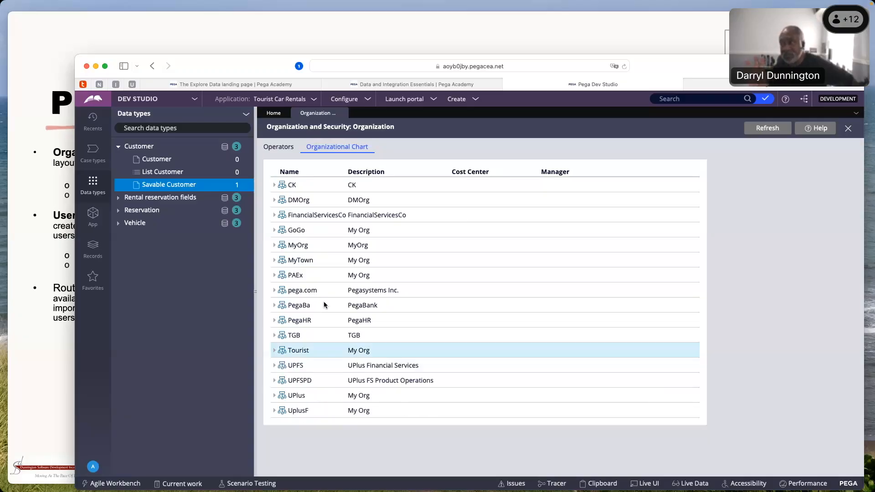
click(279, 147)
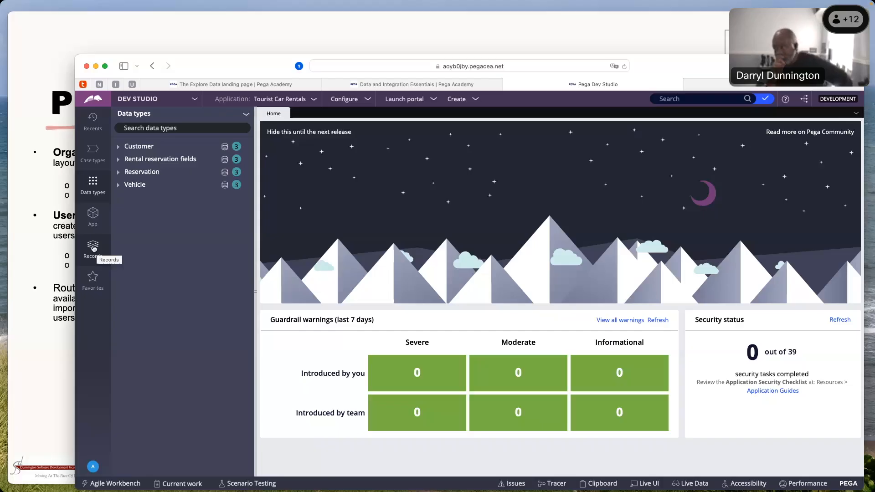
Open the current operator's record and examine the roles granted by the CarRentals:Authors access group
click(92, 466)
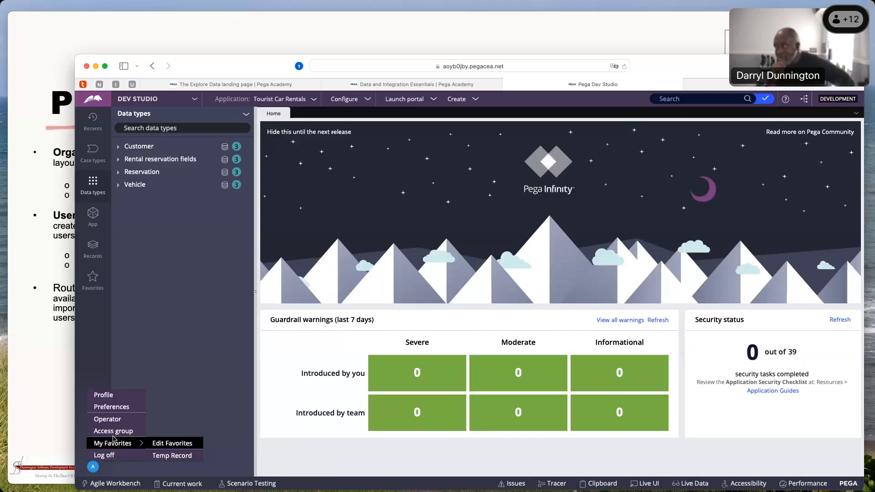
click(110, 419)
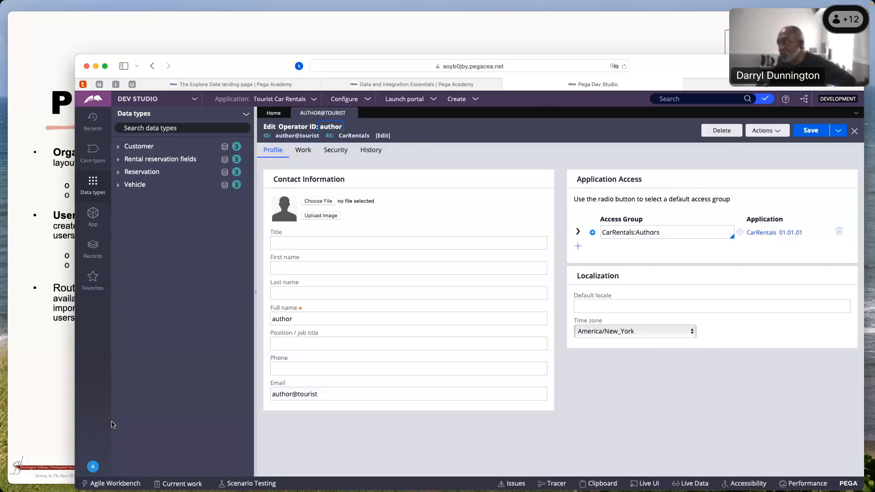
click(578, 231)
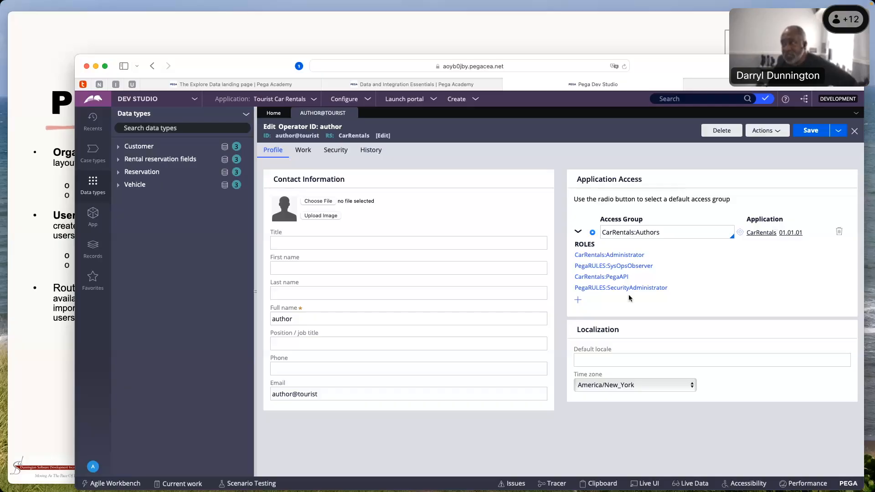
Review the operator's work routing settings, including the team, reporting structure and Reports to field
click(303, 151)
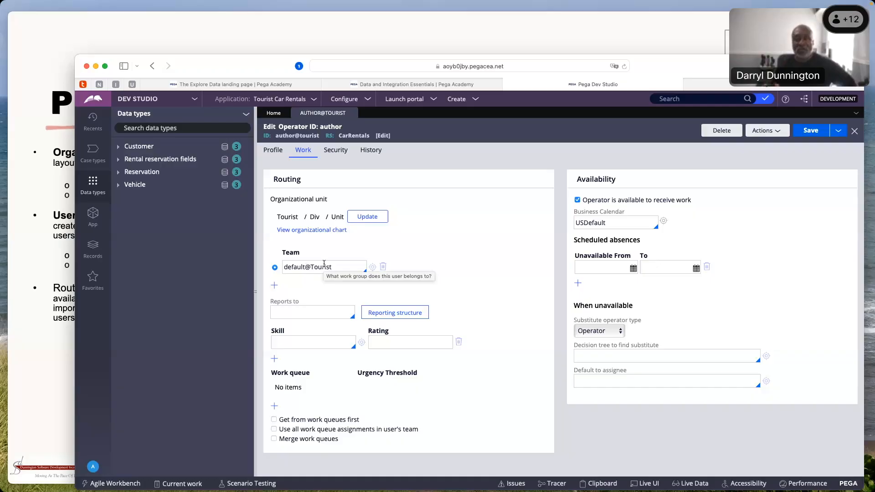
click(392, 313)
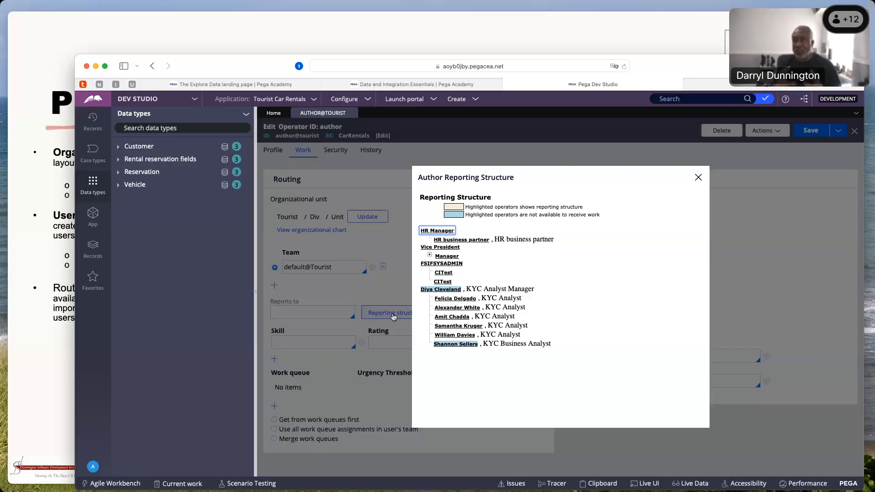
click(698, 178)
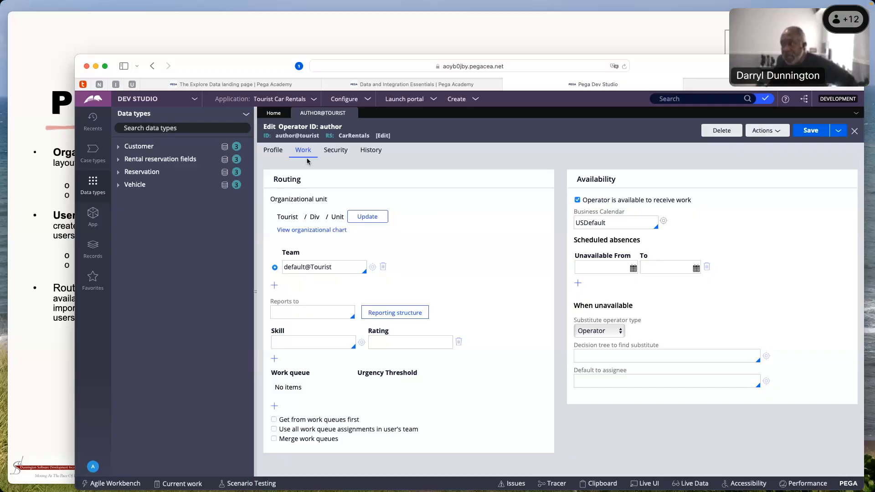
click(304, 302)
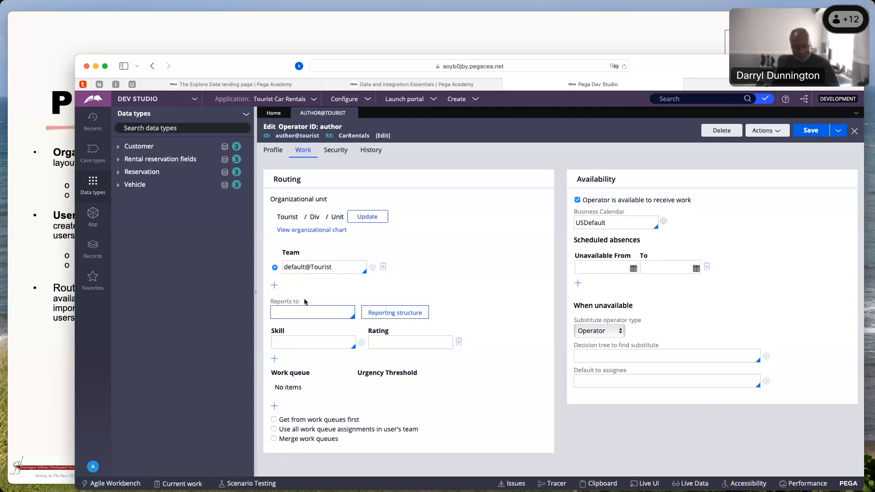
Try to assign the operator the French skill with a rating of 7 and add a second skill entry
click(292, 344)
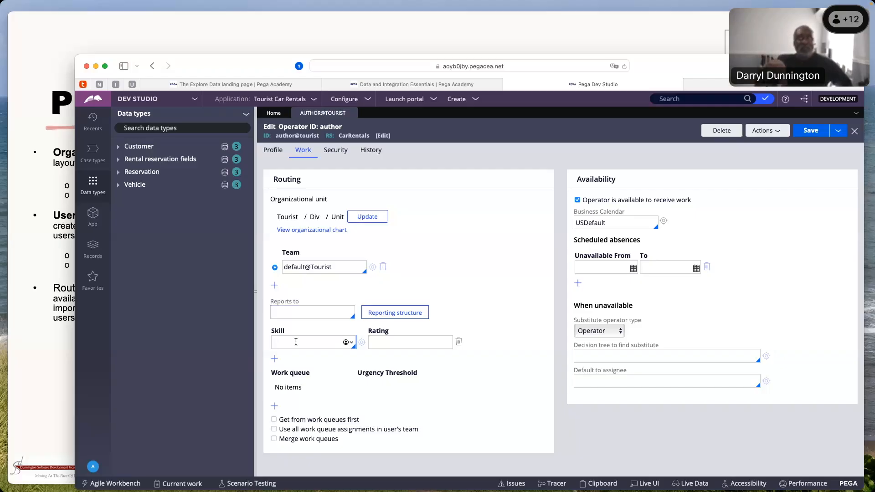
text(French)
click(403, 343)
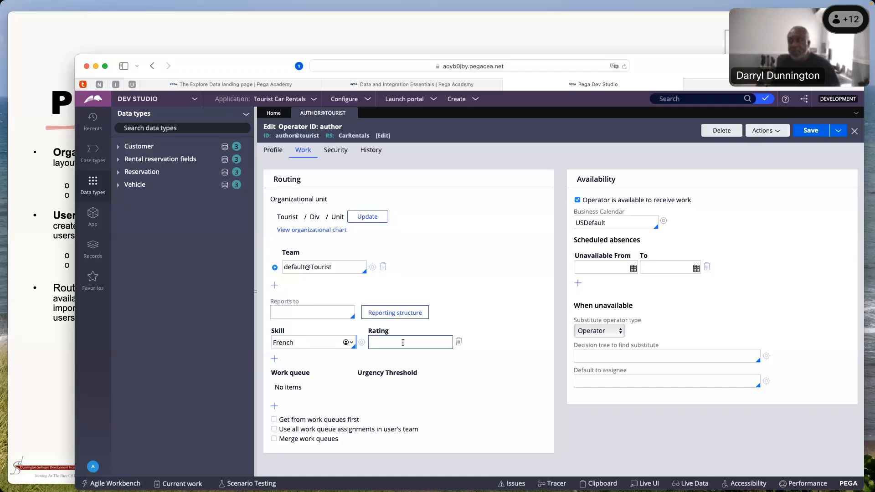
text(7)
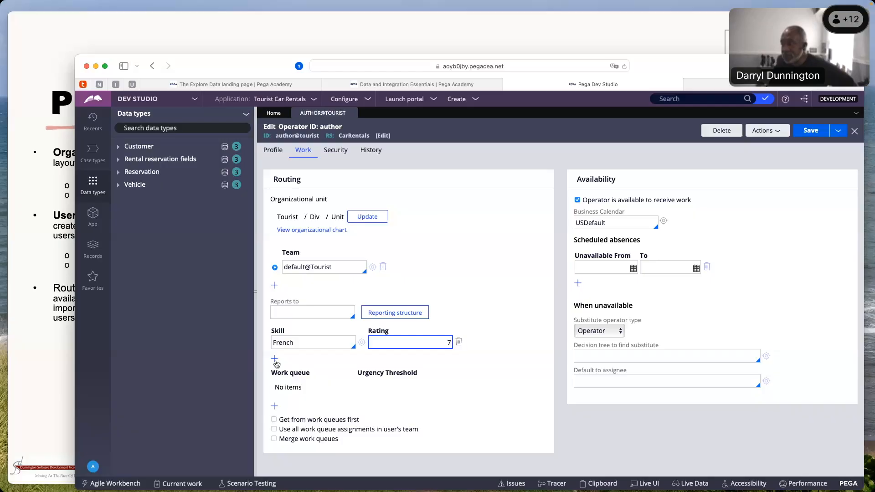
click(274, 359)
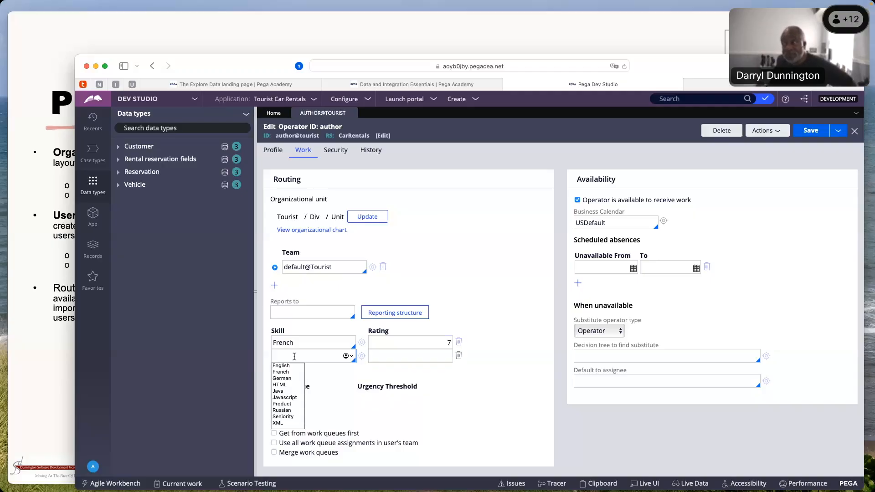
click(296, 378)
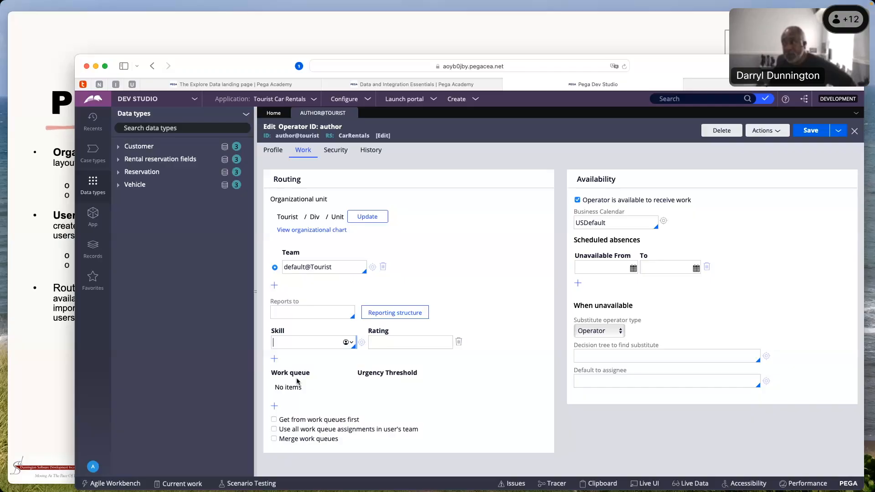
Add one blank team entry and one blank work queue entry to the operator's routing settings, removing the surplus team entry
click(275, 288)
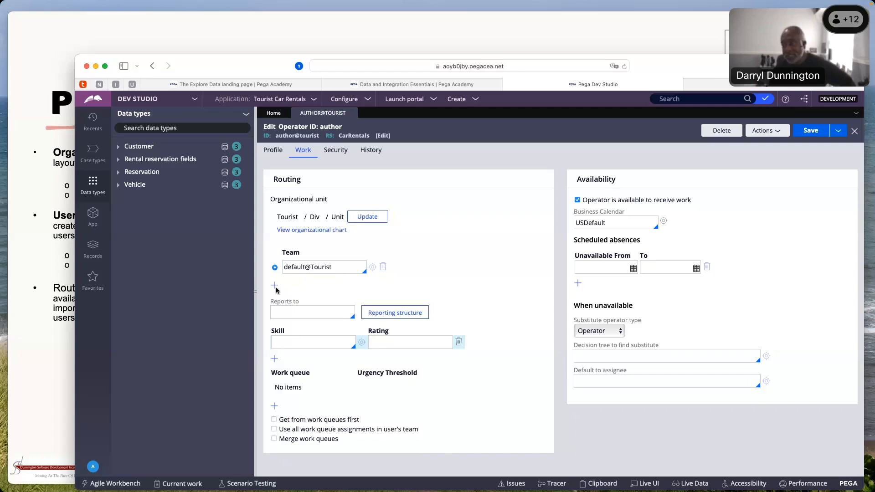
click(275, 287)
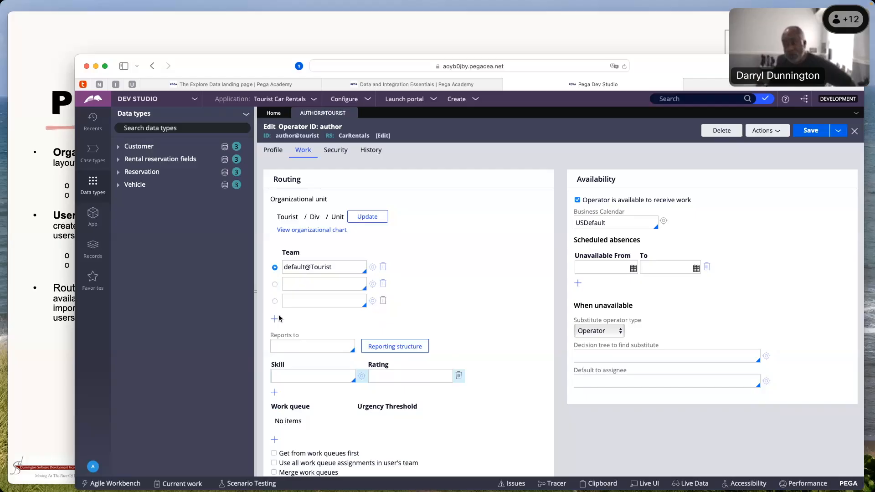
click(382, 300)
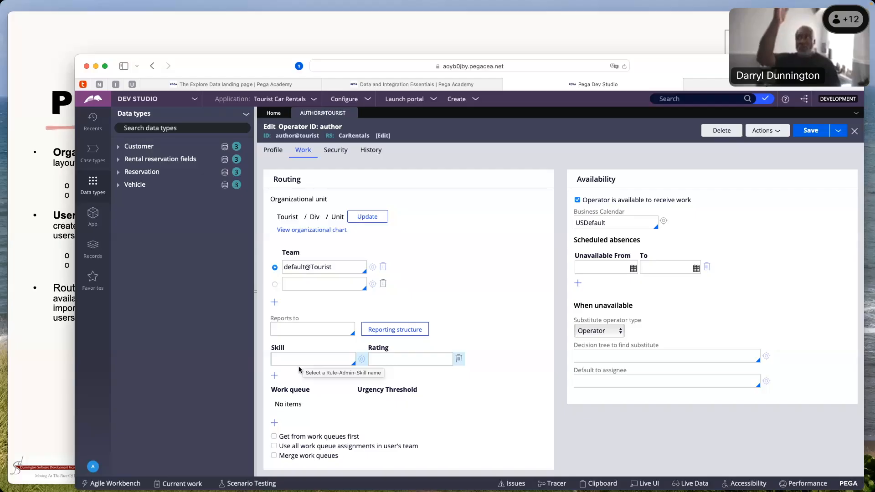
click(275, 424)
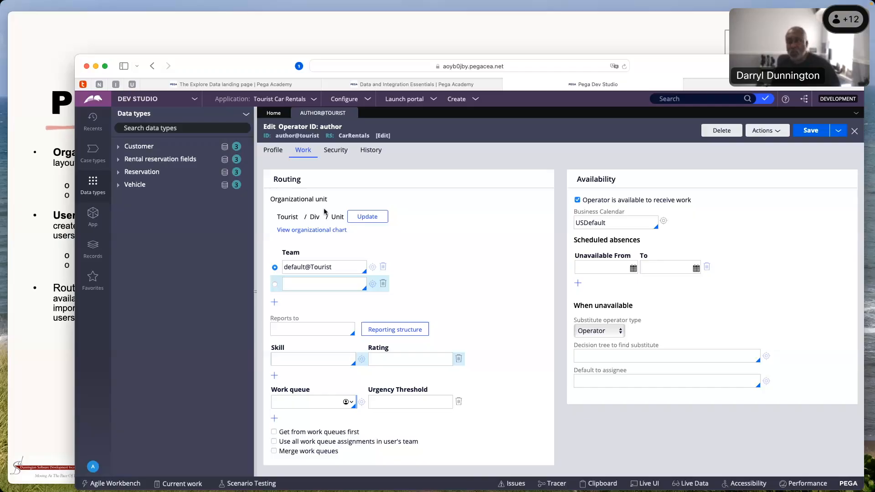
Switch to the presentation to show the Work – List and Queue slide, and return to the Pega browser window
key(super+Tab)
key(Right)
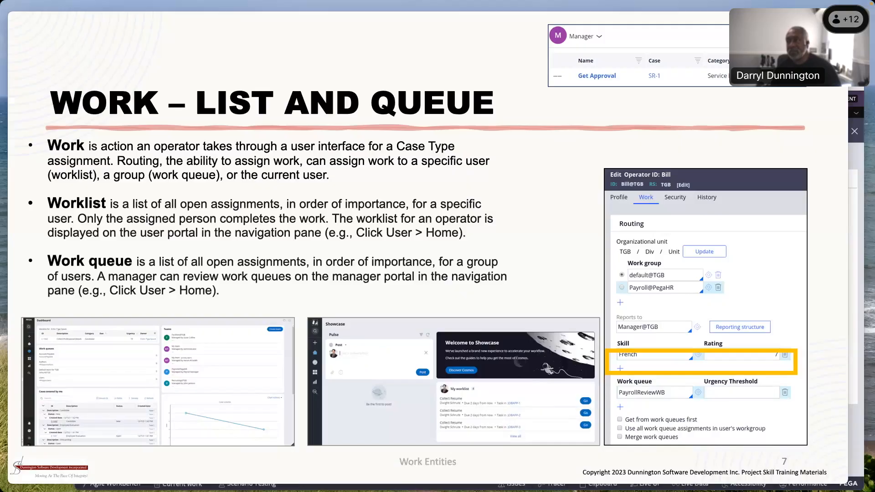
click(855, 159)
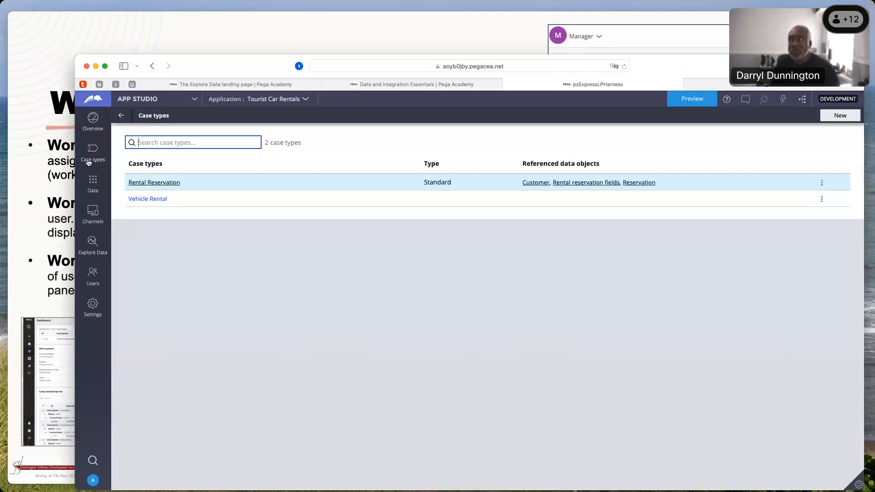
Open the Rental Reservation case type and examine the routing of the Log in and Collect customer information steps
click(89, 162)
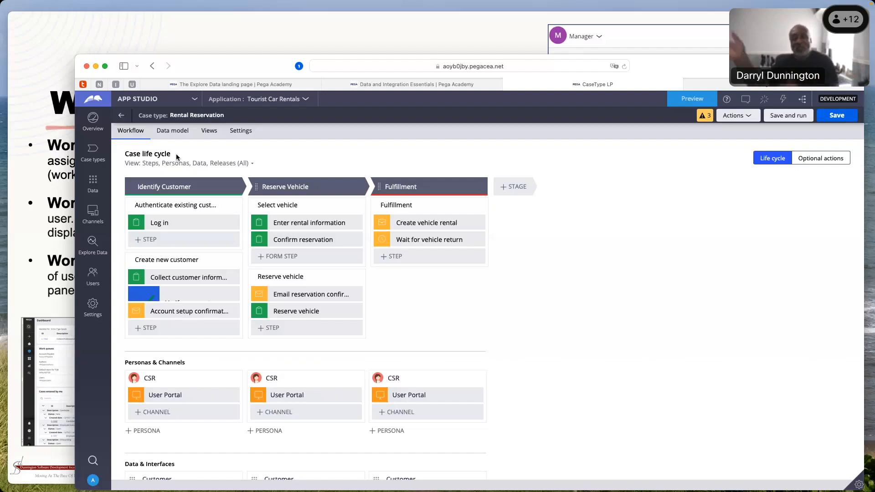
click(153, 223)
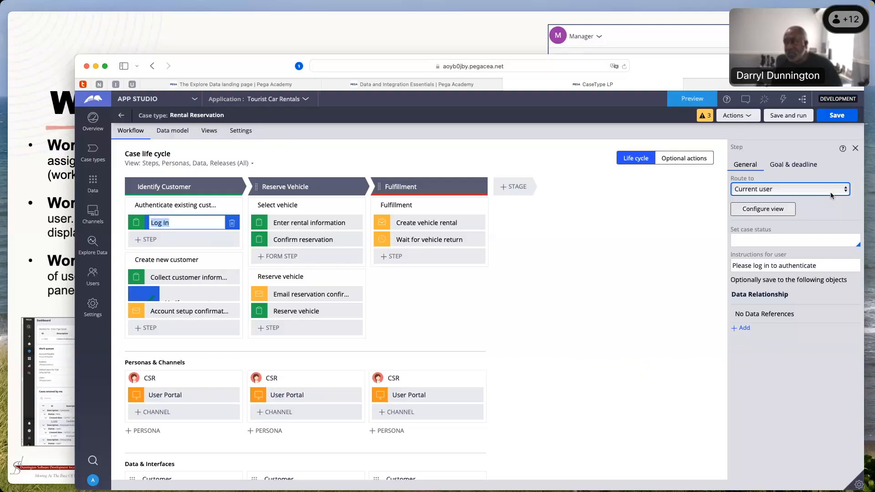
click(187, 282)
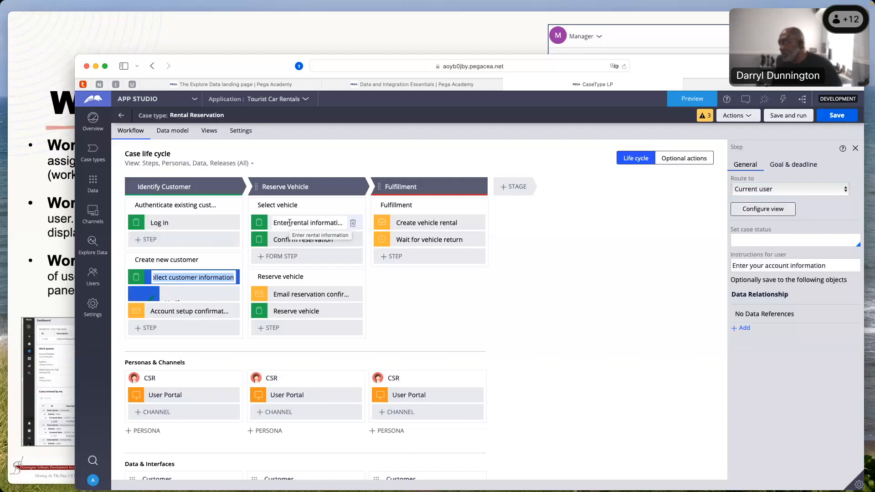
click(270, 353)
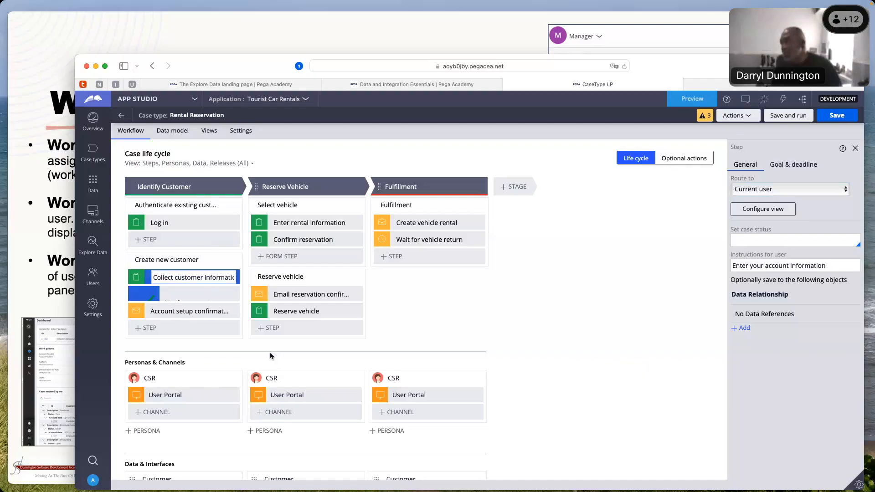
Add a step named Another Person to the Reserve vehicle process and route it to a specific user by user name
click(295, 328)
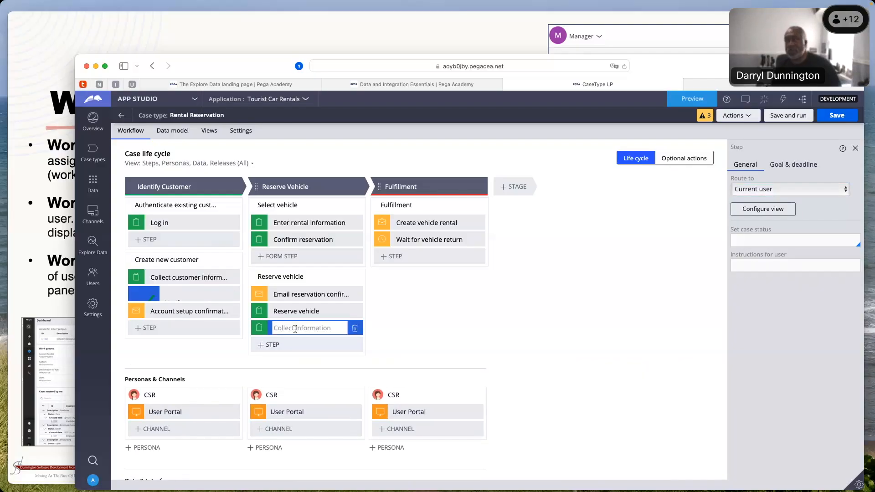
click(845, 189)
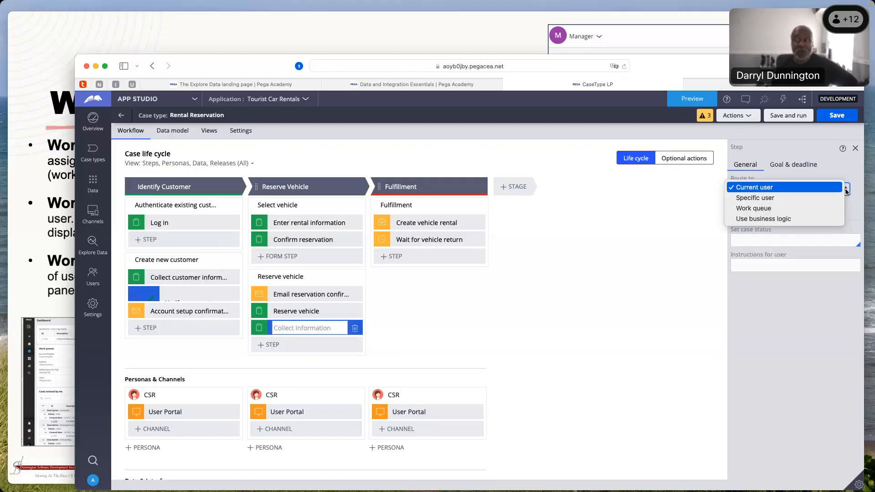
click(755, 200)
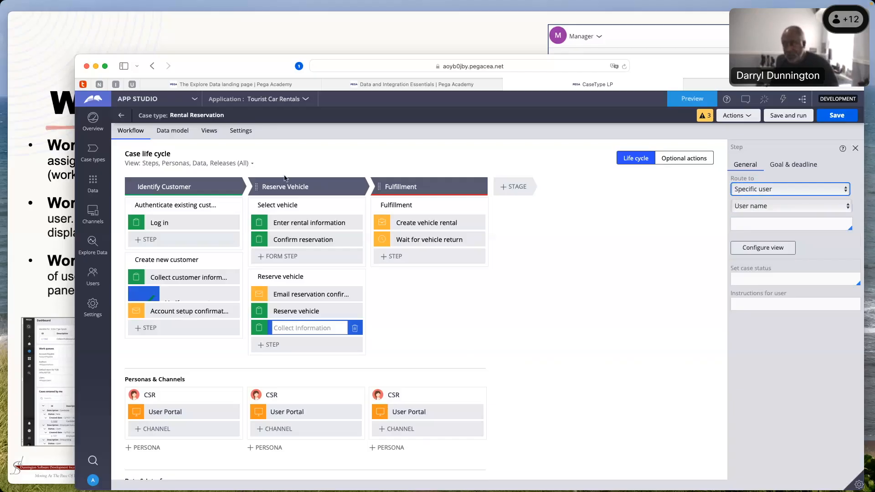
click(297, 329)
text(Another Person)
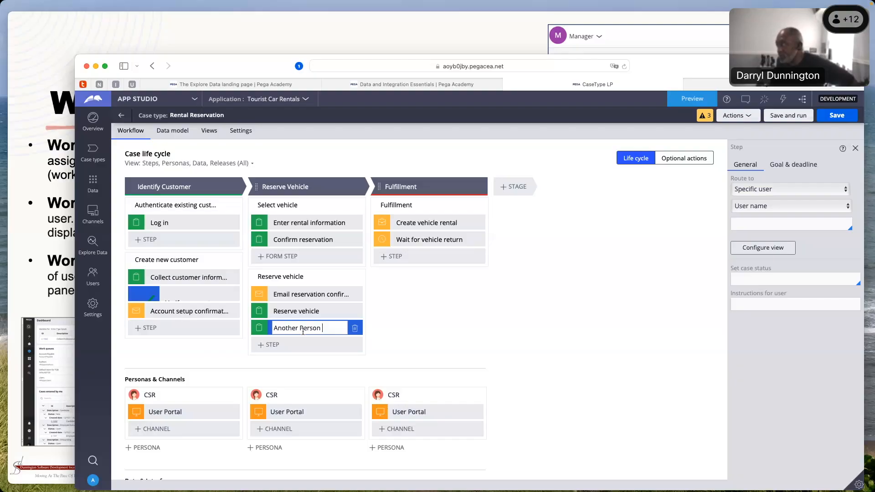
click(798, 224)
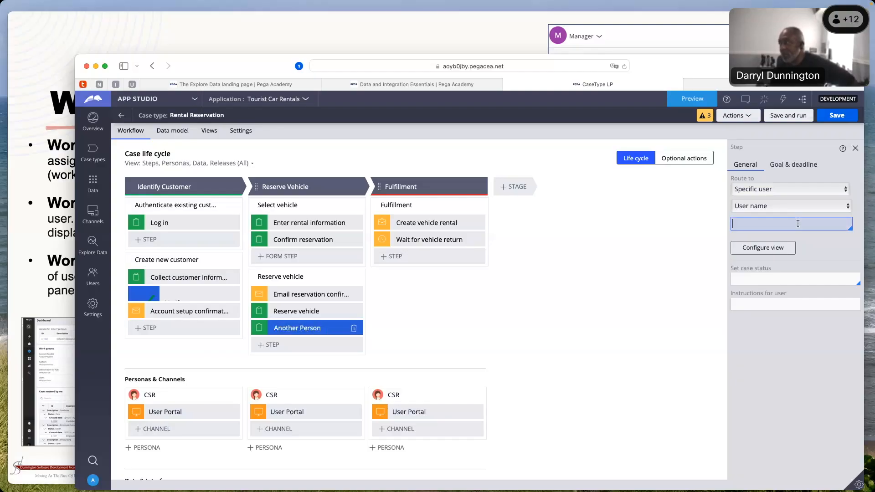
key(Down)
click(745, 253)
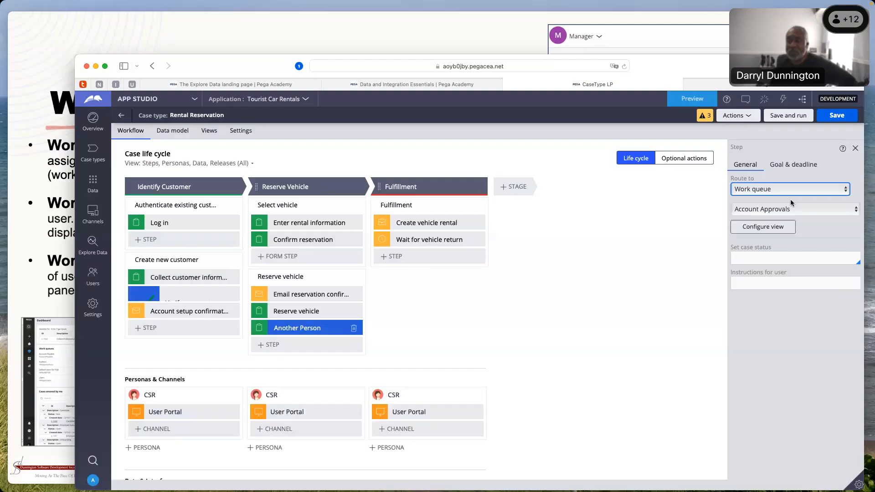
Route the Another Person step to the Managers work queue, and delete the step from the process
click(855, 211)
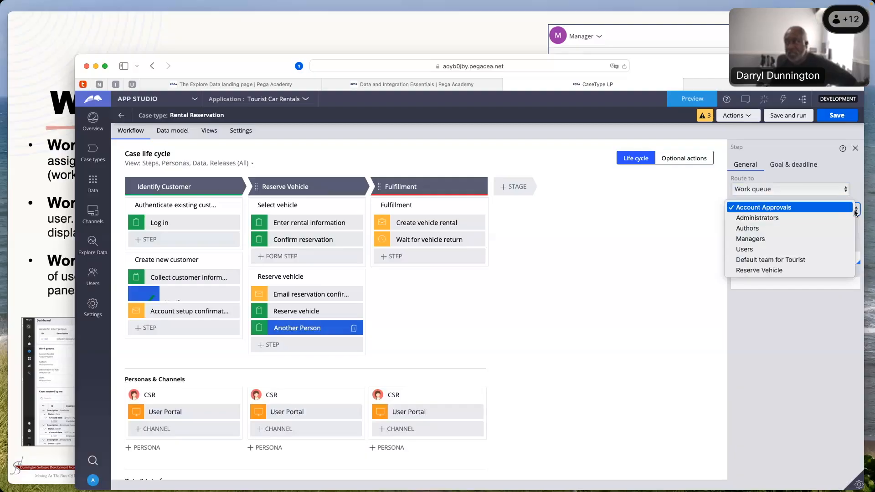
click(750, 239)
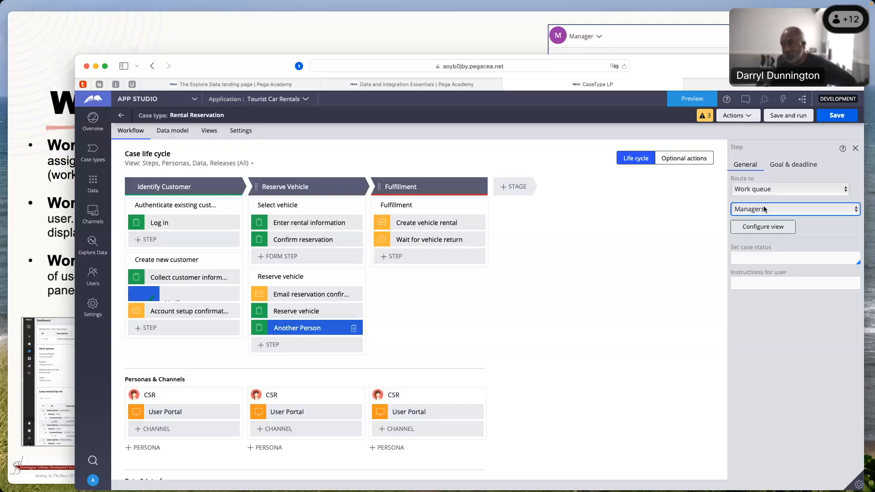
click(354, 329)
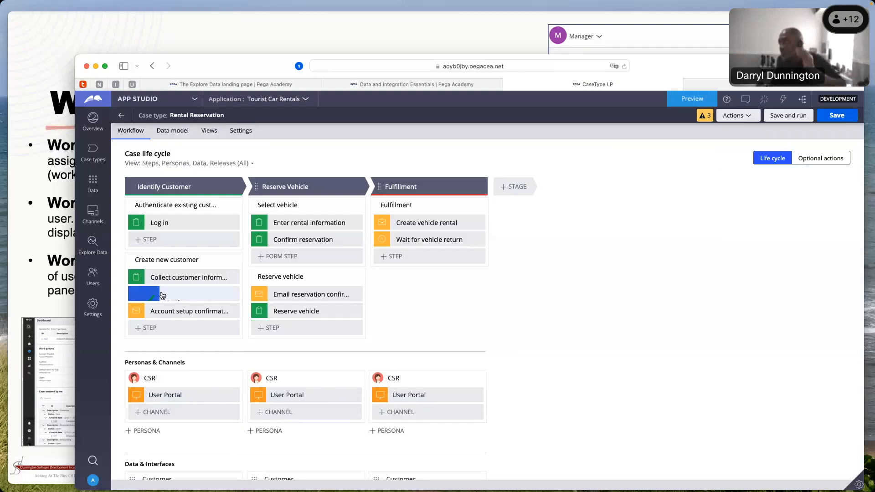
Compare the routing settings of the Verify new customer approval step with those of the Log in step
click(163, 296)
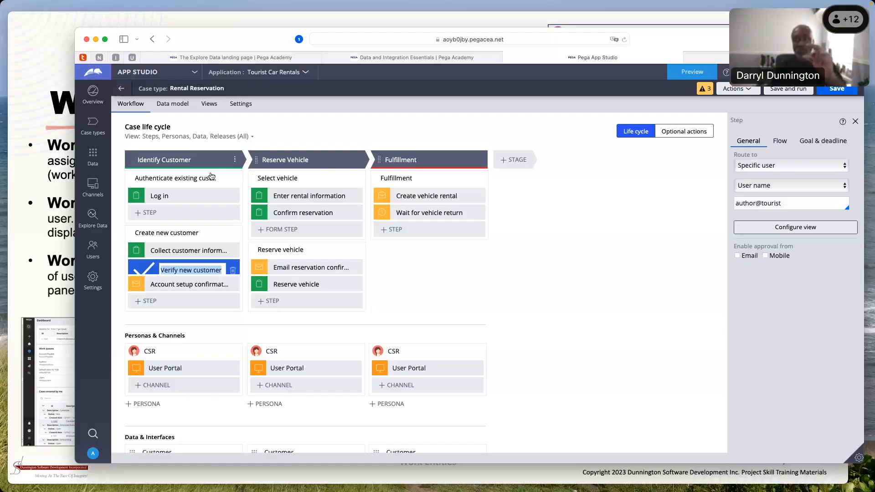
scroll(173, 189, down, 1)
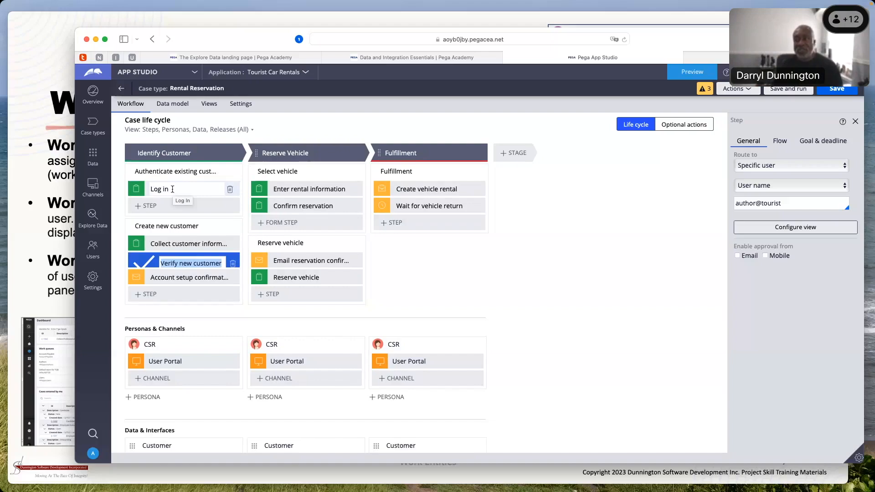
click(166, 189)
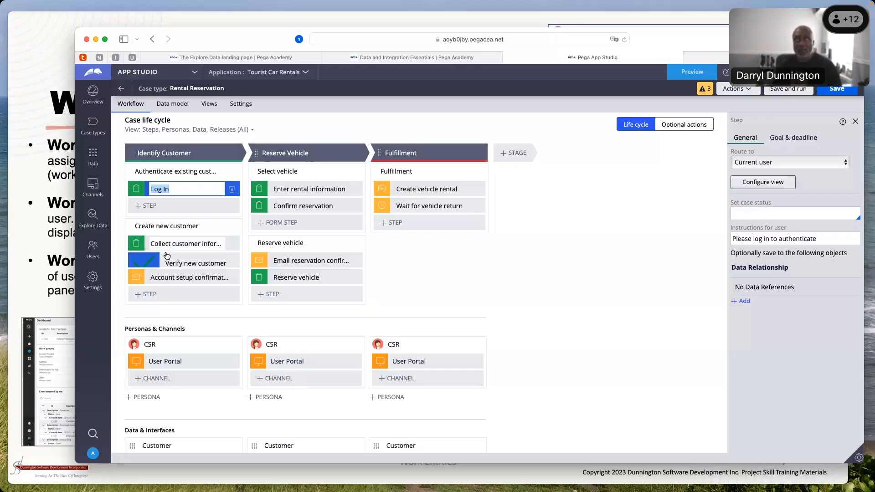
click(153, 262)
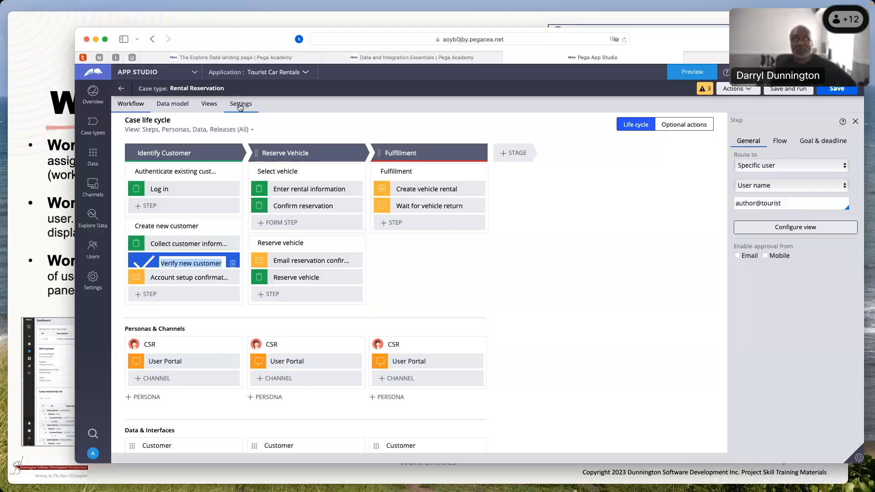
Preview the application, create a Rental Reservation case, and submit its prefilled Log In form
drag(660, 39, 653, 27)
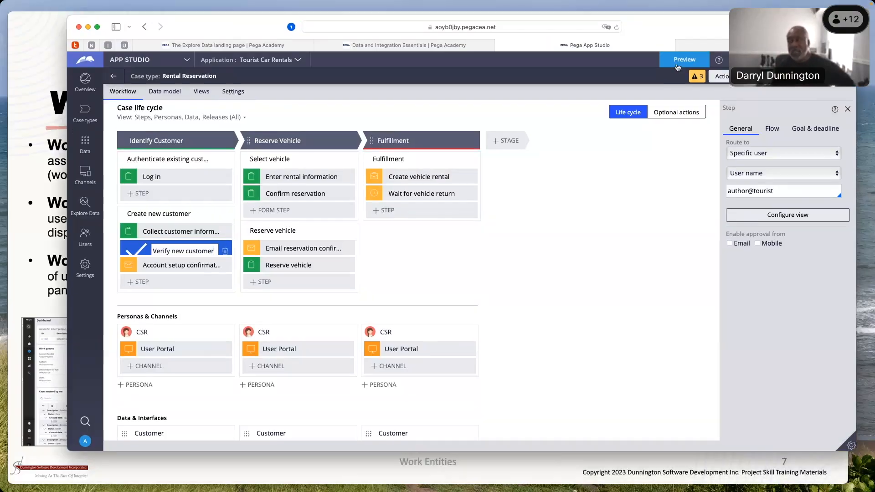
click(677, 63)
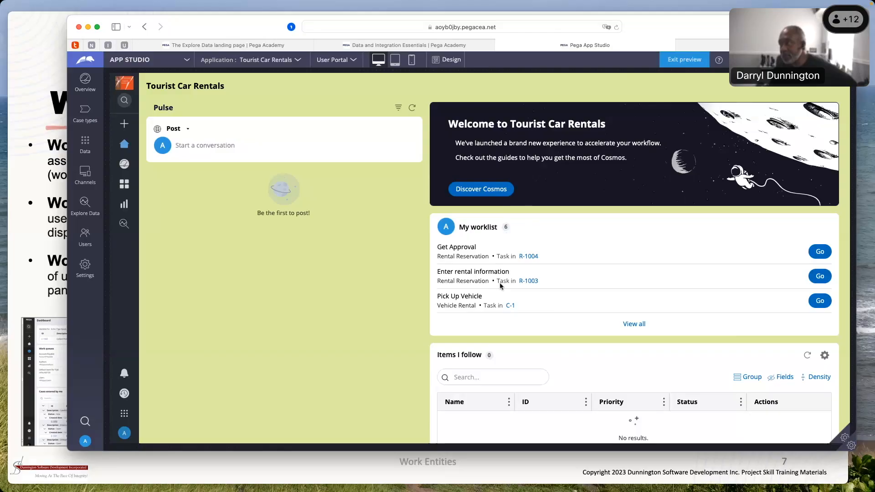
click(123, 127)
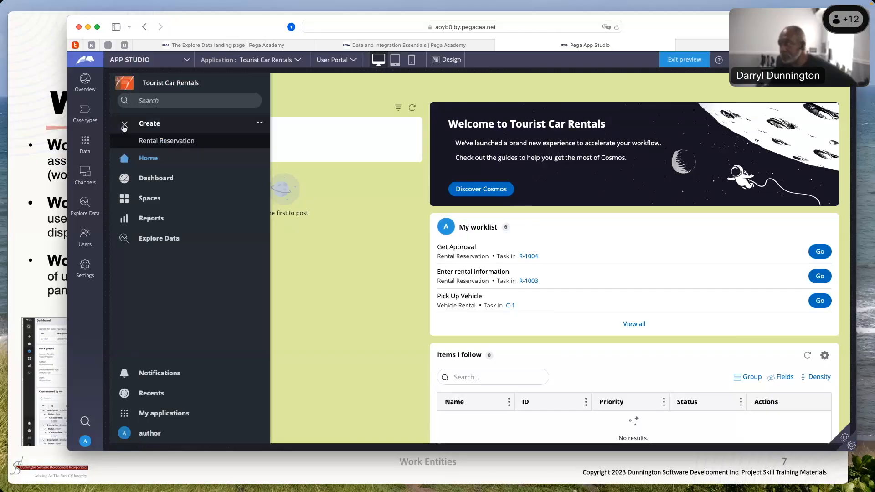
click(167, 141)
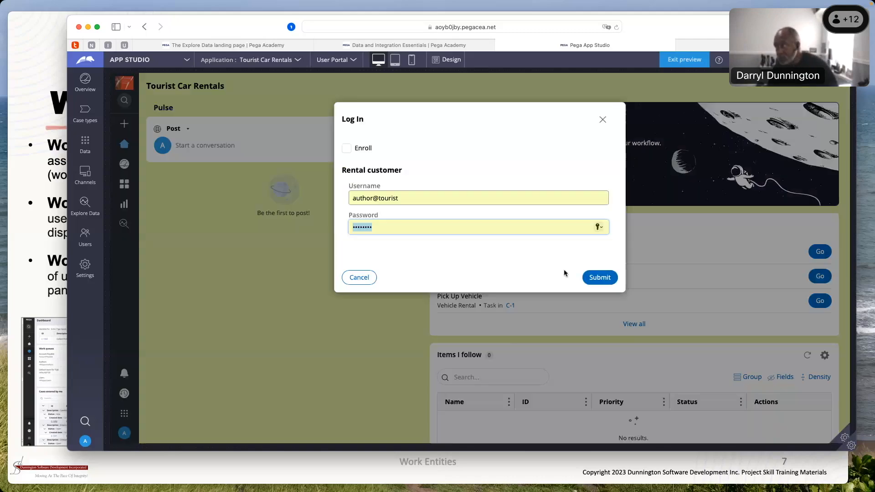
click(593, 277)
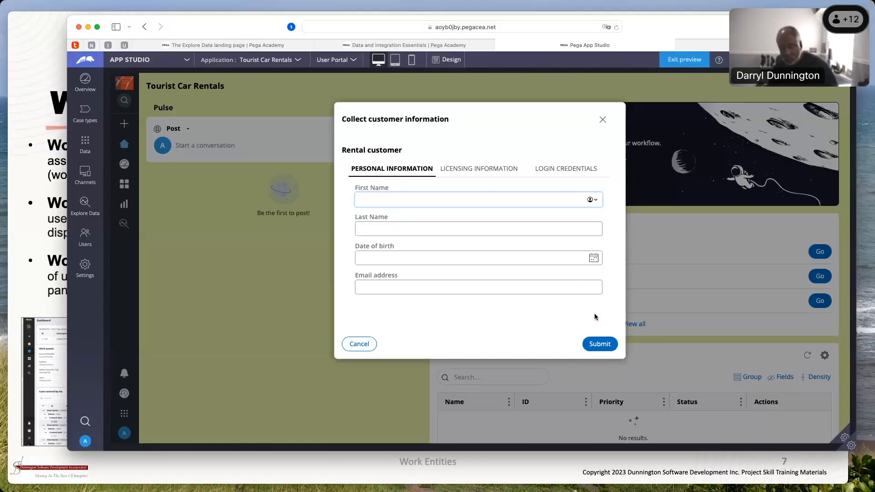
Fill in the customer's name, email and licence number, set the issuing authority to Texas, choose an expiration date, and submit the form
text(d)
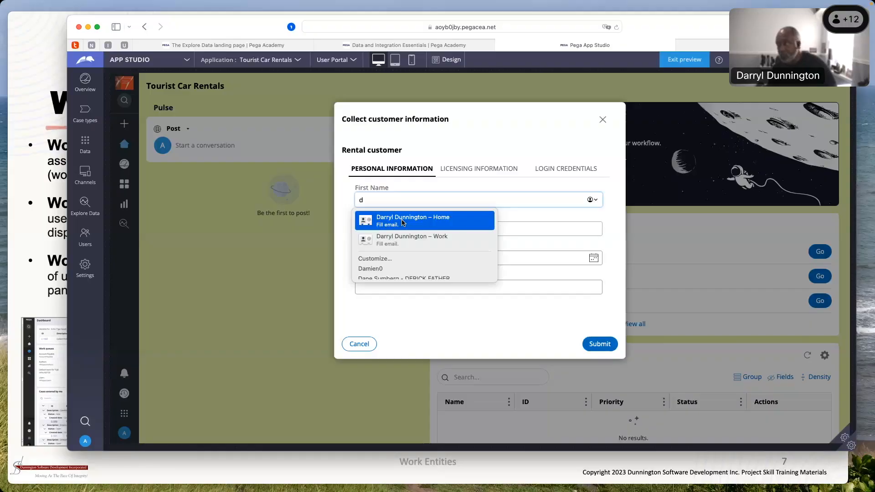
click(475, 174)
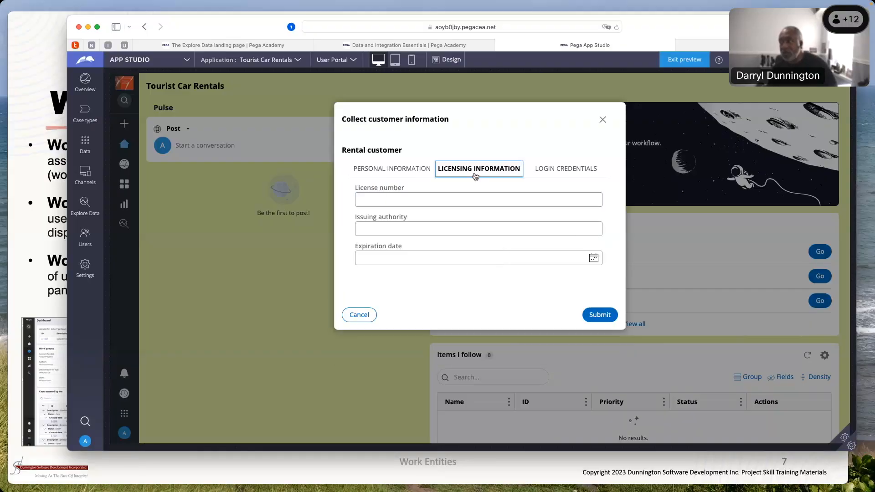
click(398, 199)
text(5555555555)
click(398, 231)
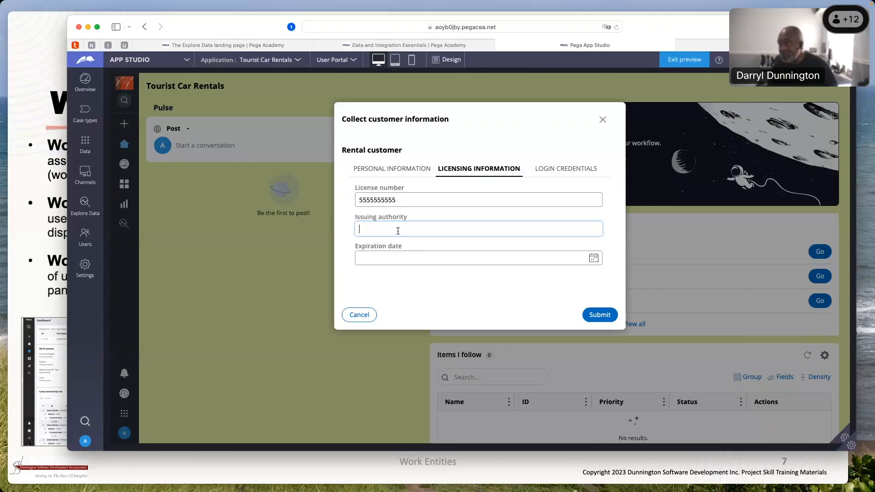
text(Texas)
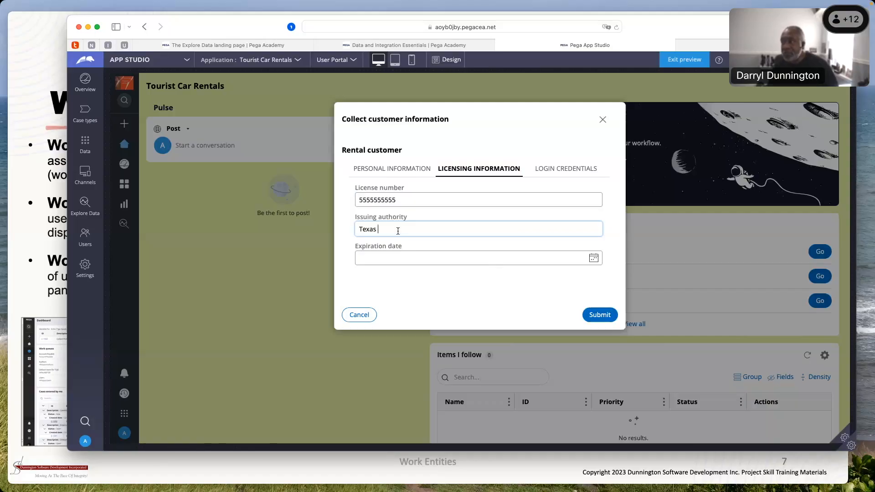
click(388, 258)
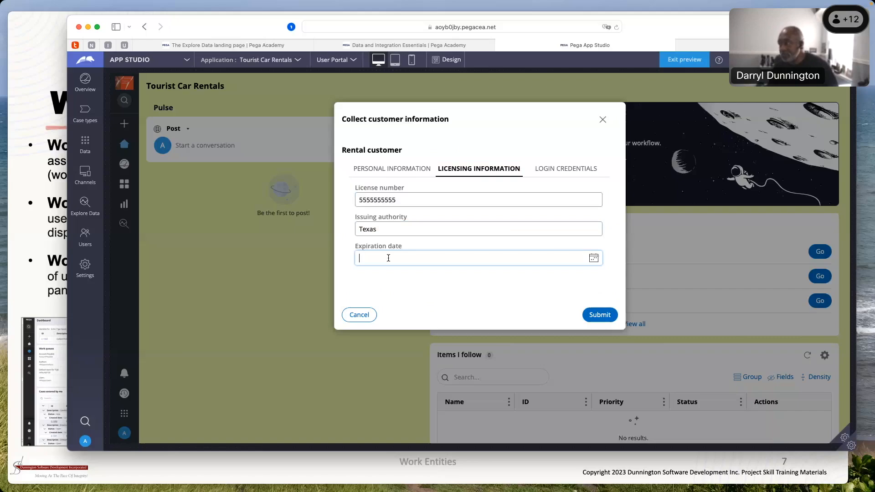
click(594, 258)
click(608, 323)
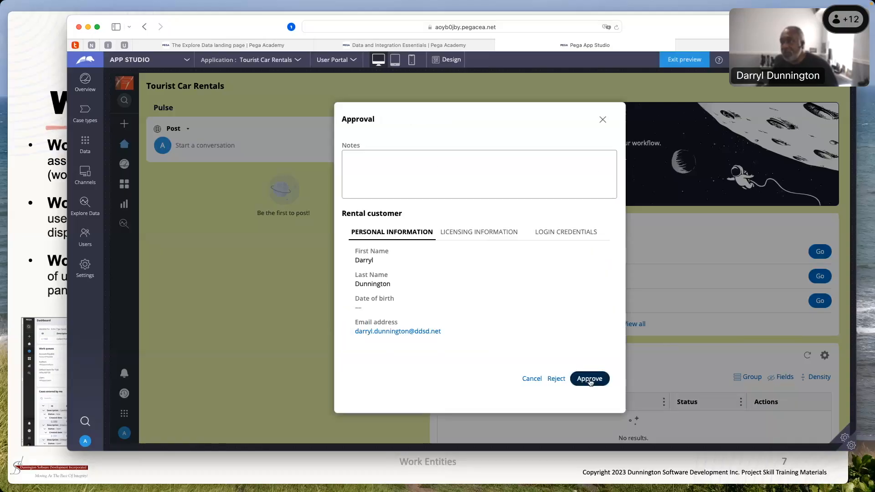
Approve the new customer, and return to the portal home page to view My worklist
click(590, 379)
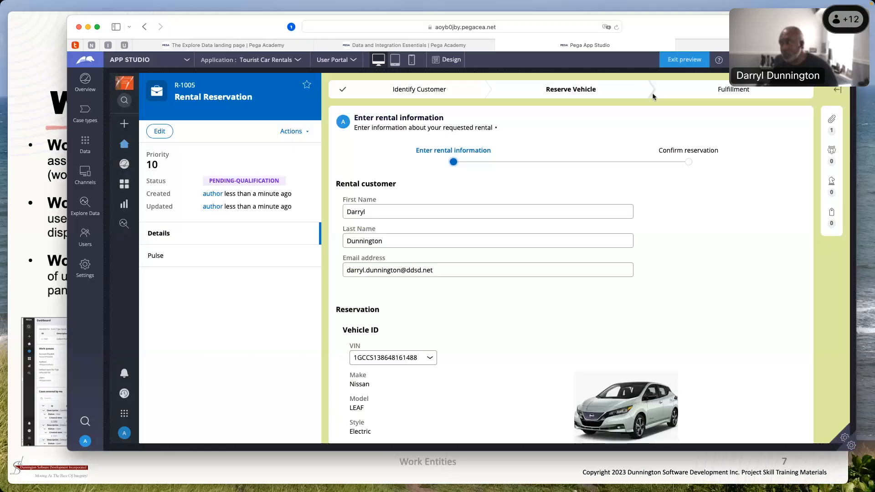
click(124, 143)
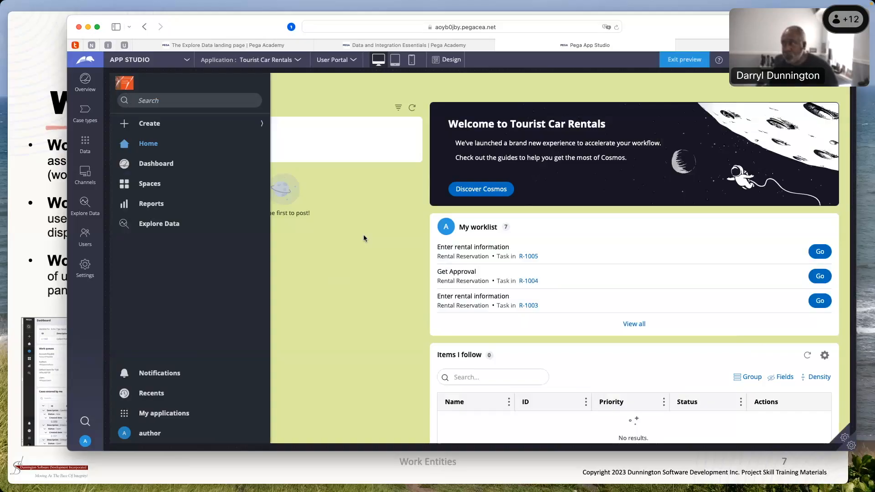
click(363, 237)
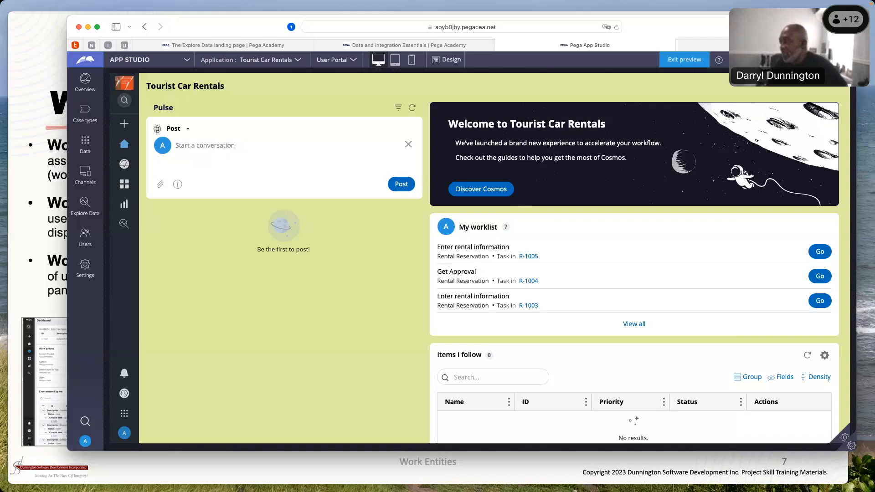
Switch to the presentation and advance past the Work Group slide to the Routing slide
click(39, 227)
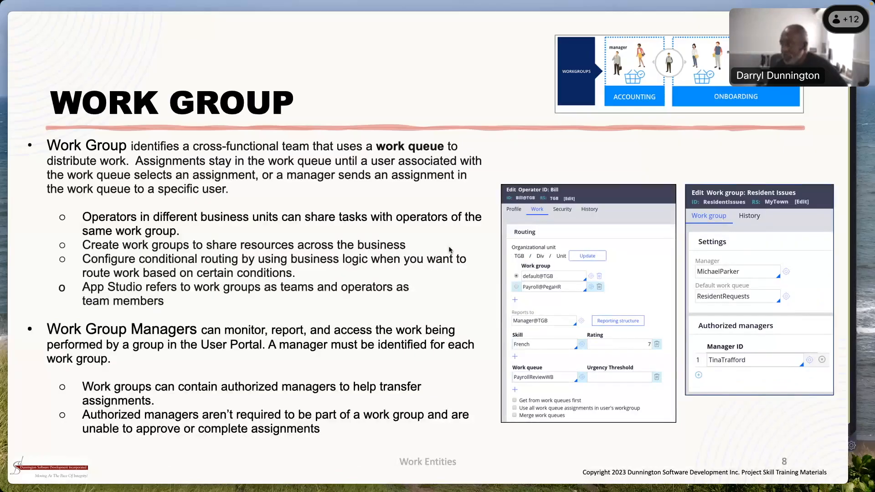
click(727, 379)
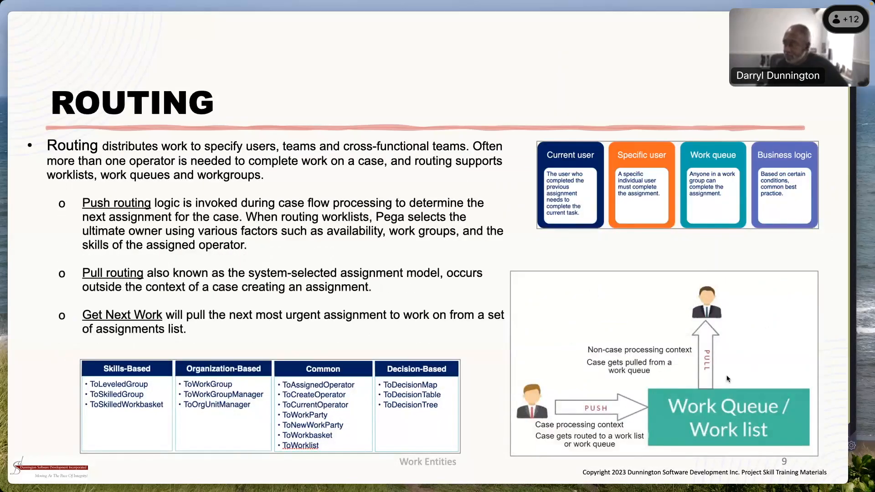
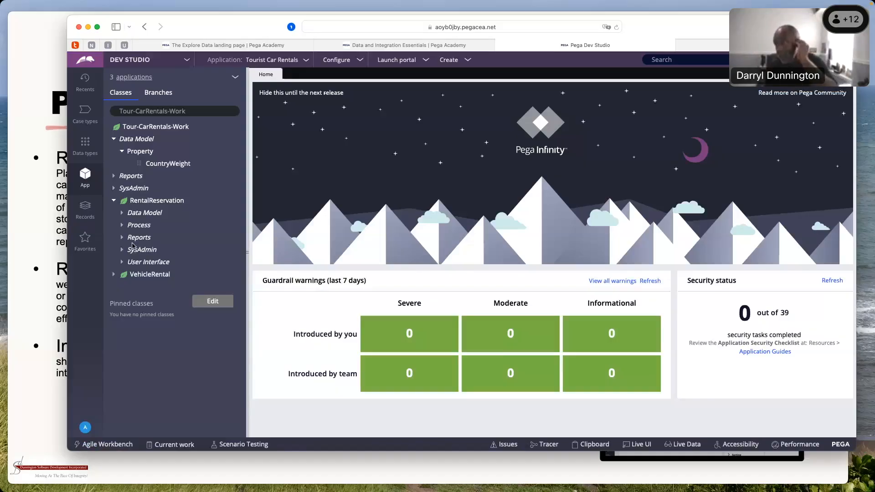
List the instances of the RentalReservation class, and open the class definition
click(114, 138)
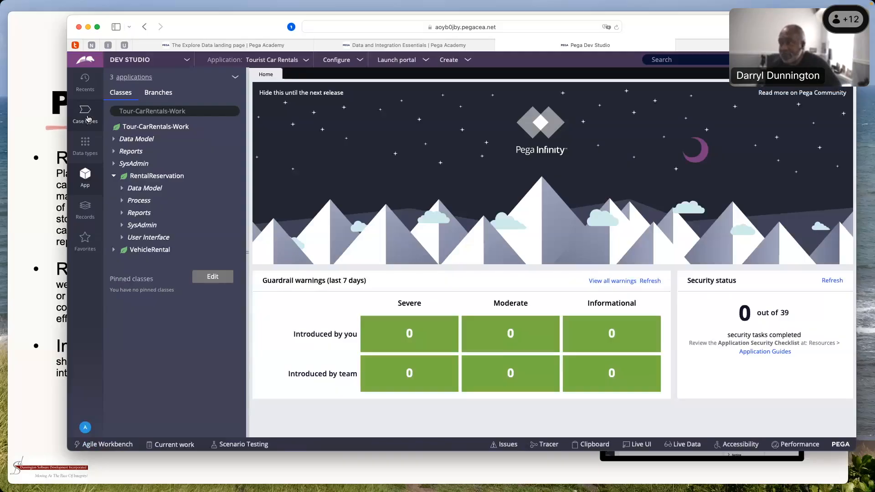
click(147, 176)
right_click(148, 176)
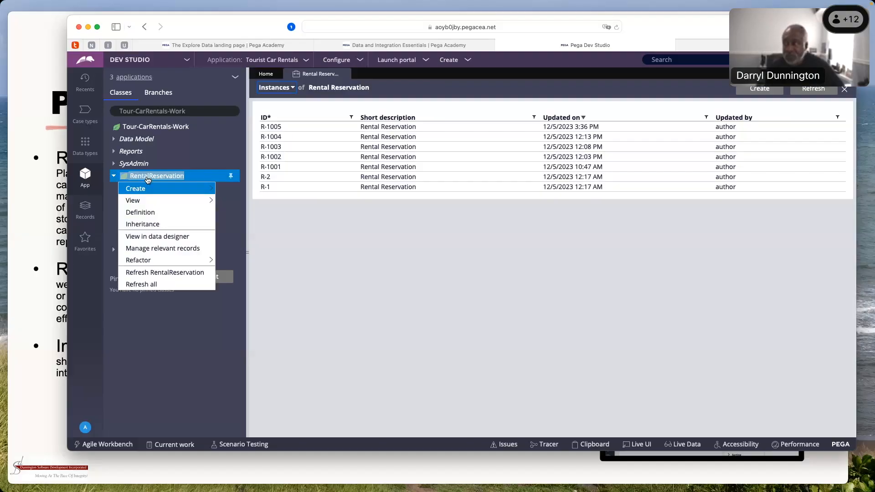
click(272, 195)
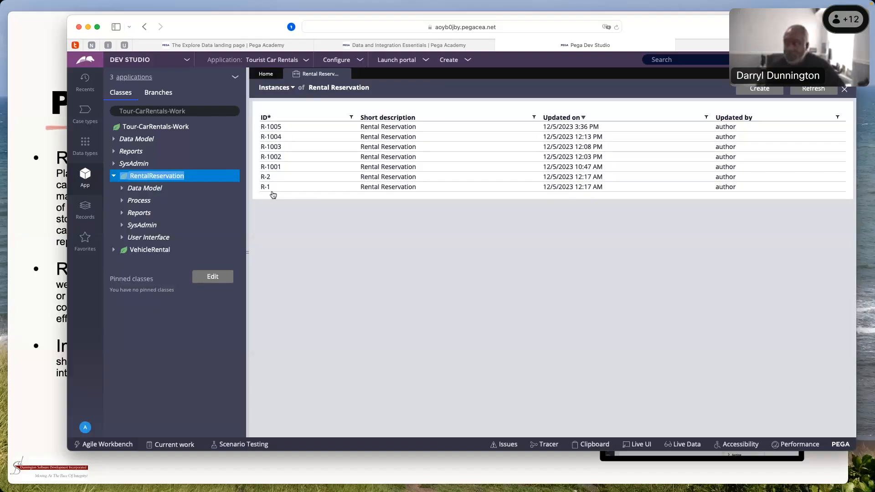
click(146, 176)
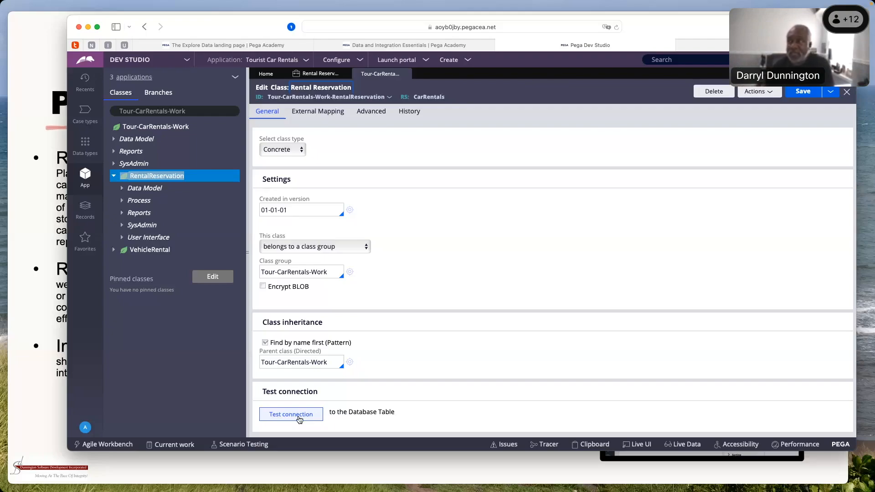
Test the Rental Reservation class's database connection, highlight the class name and its mapped table in the results, and close them
click(299, 417)
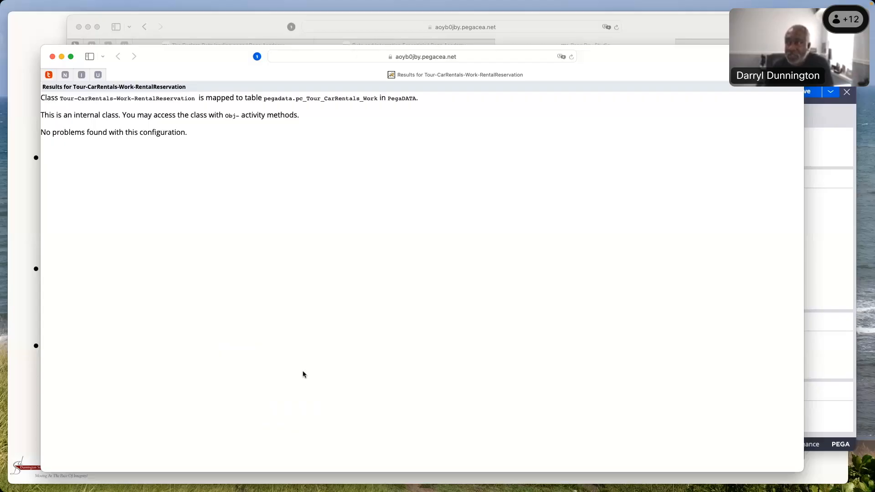
drag(60, 98, 92, 99)
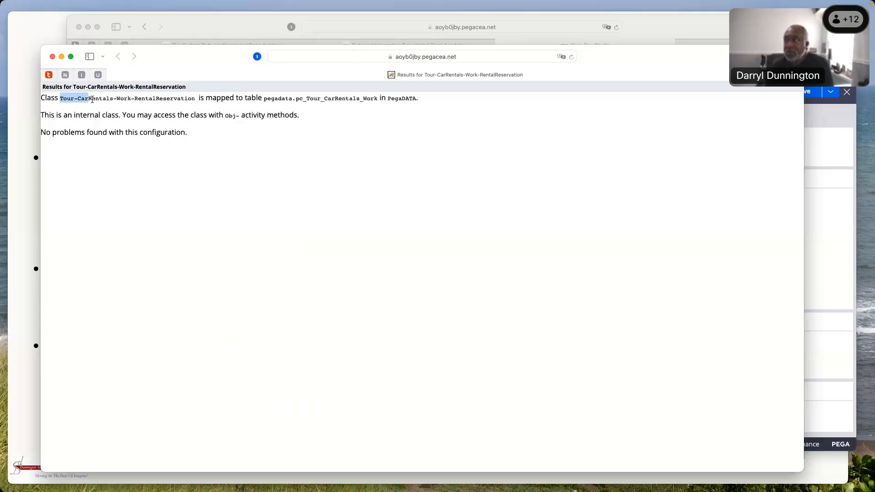
drag(92, 99, 268, 99)
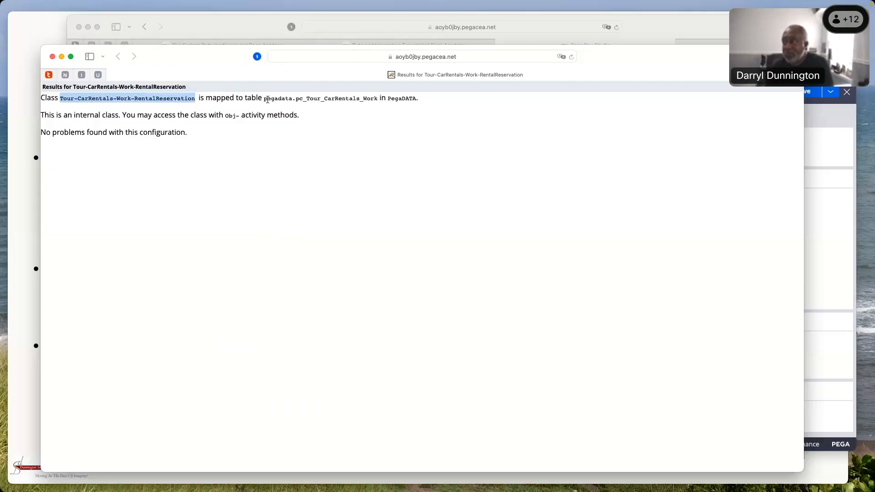
drag(295, 99, 382, 100)
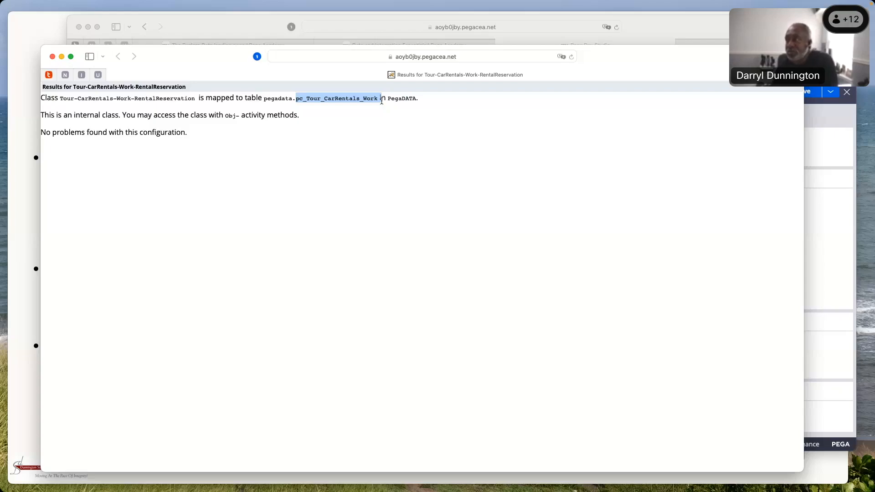
key(super+w)
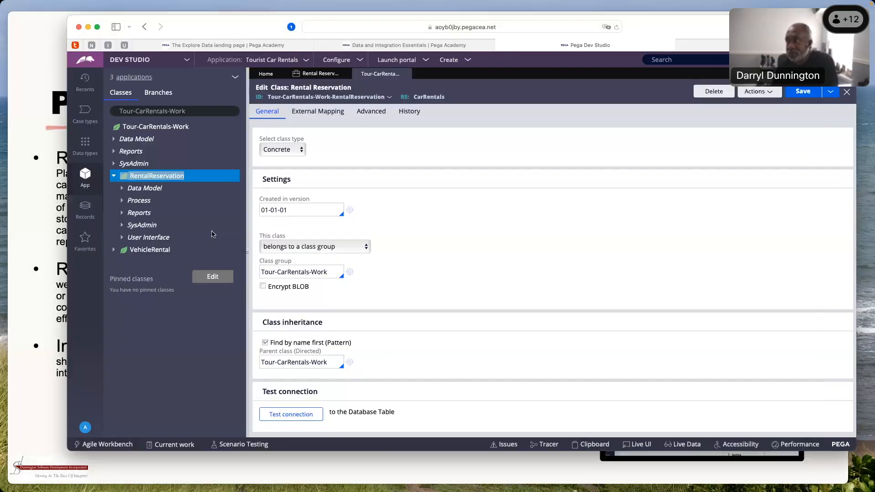
Open the data model's Classes & Properties page and show the database class mappings for the Work category
click(359, 61)
mouse_move(350, 120)
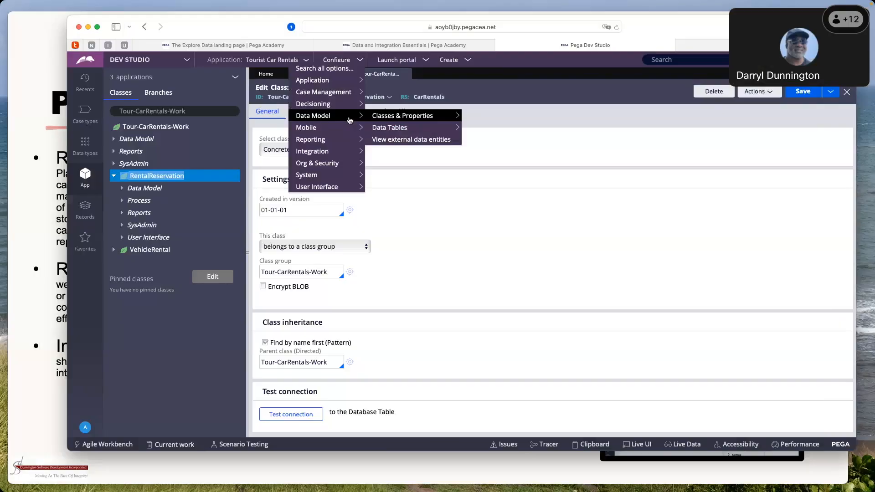
click(403, 116)
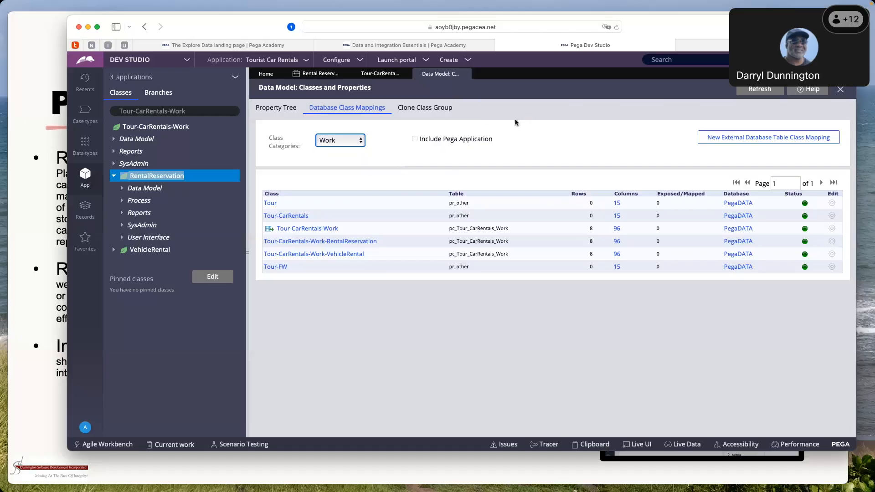
key(super+Tab)
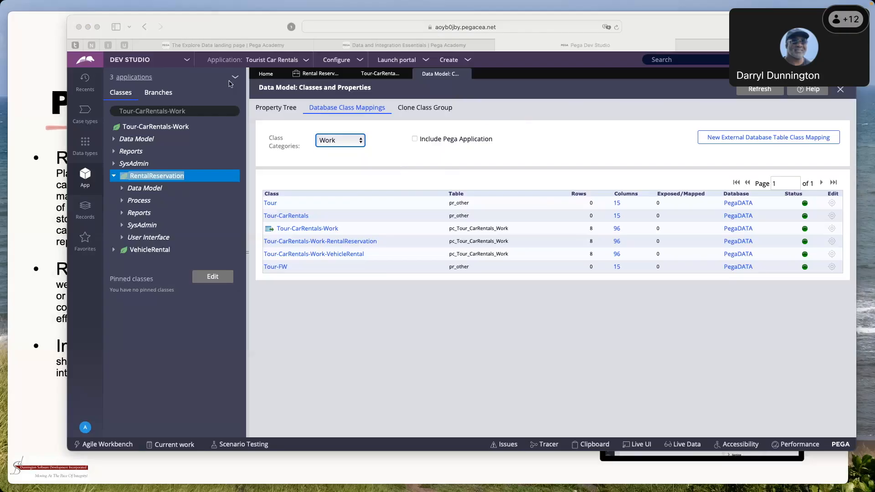
click(345, 9)
drag(206, 35, 201, 32)
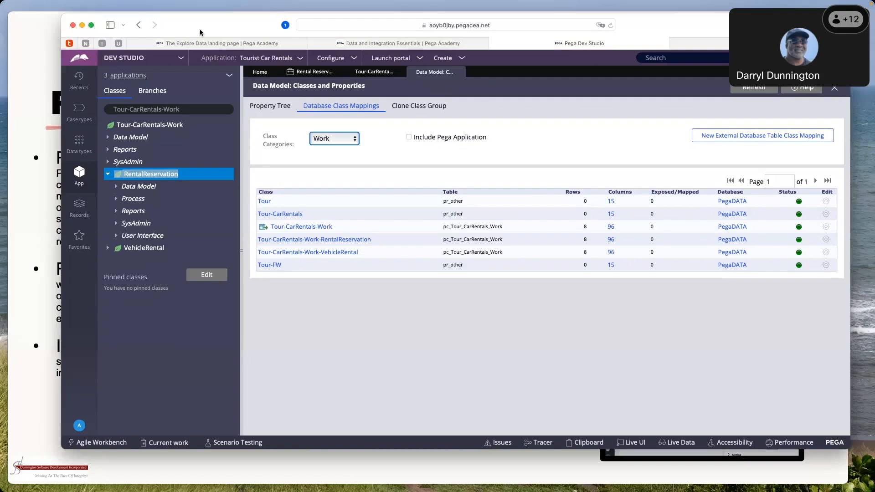
drag(200, 33, 194, 32)
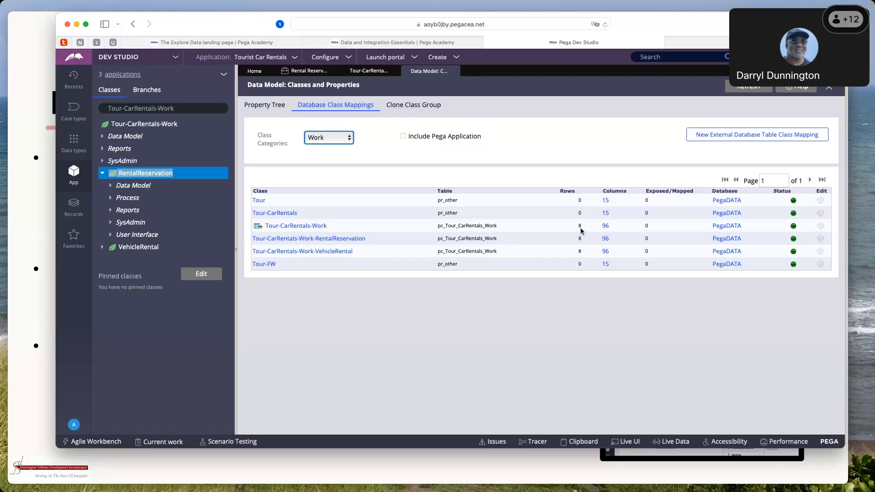
View the database columns of the table mapped to Tour-CarRentals-Work, review the full list, and close it
click(606, 227)
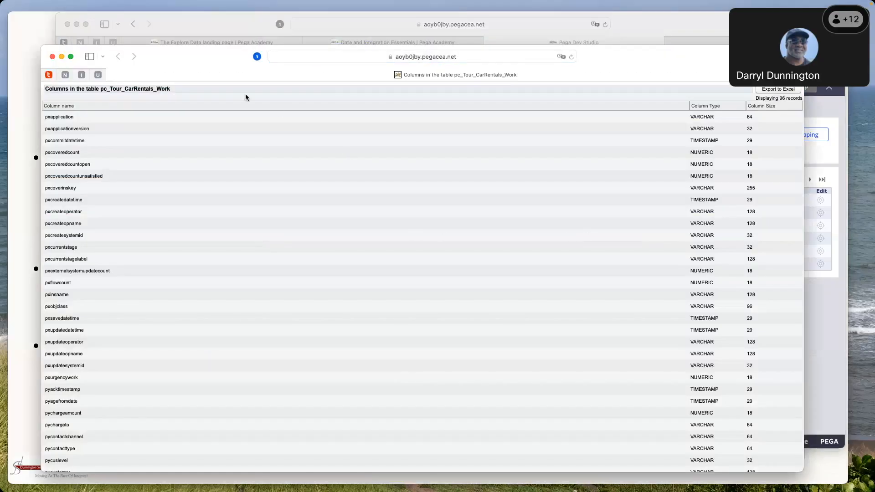
drag(208, 54, 251, 43)
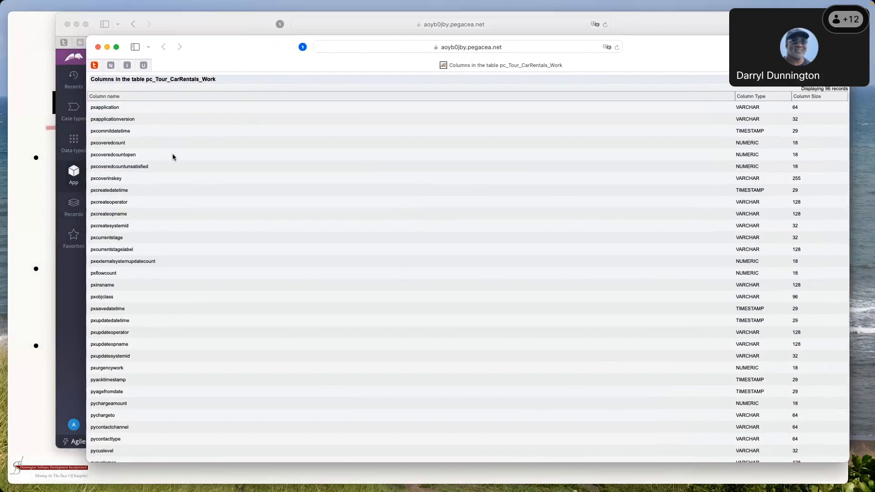
drag(226, 47, 237, 41)
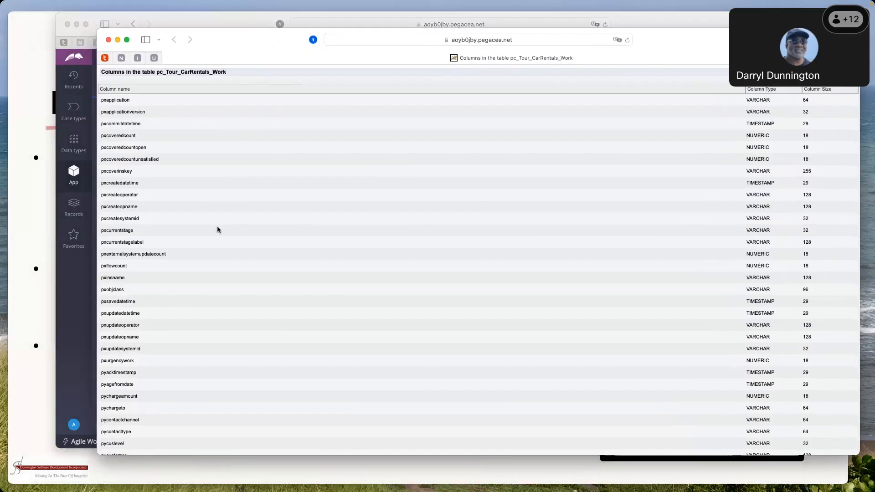
scroll(148, 235, down, 20)
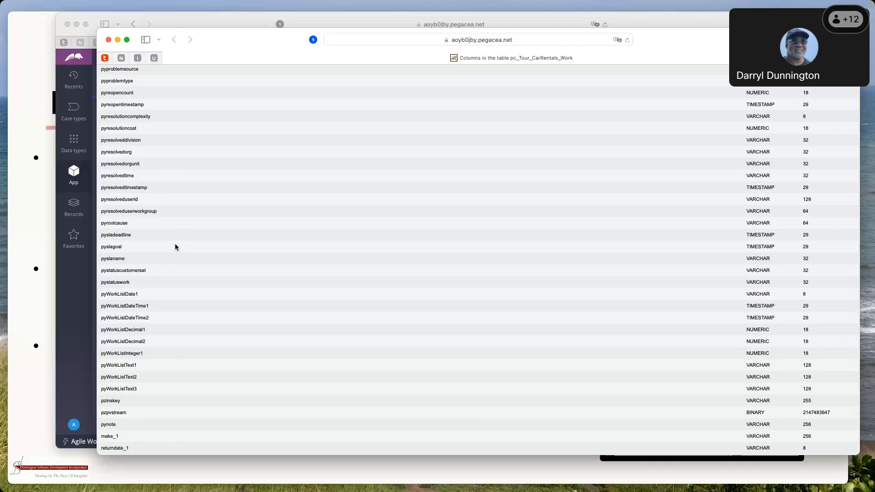
scroll(177, 250, down, 2)
click(109, 40)
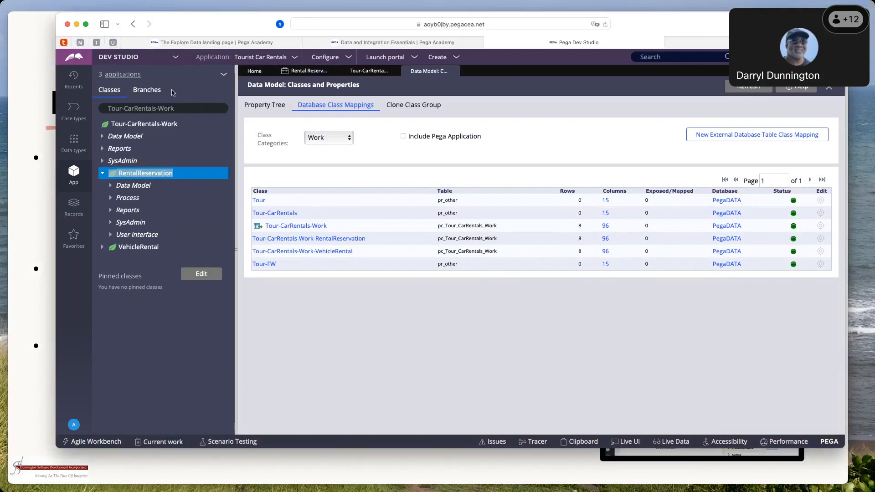
Open the Rental Reservation case type, and save and run it to create a new case
click(72, 112)
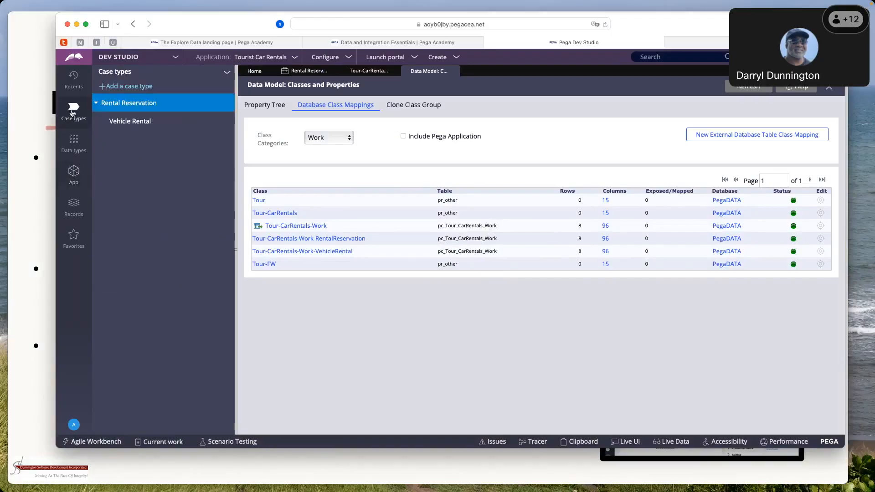
click(121, 106)
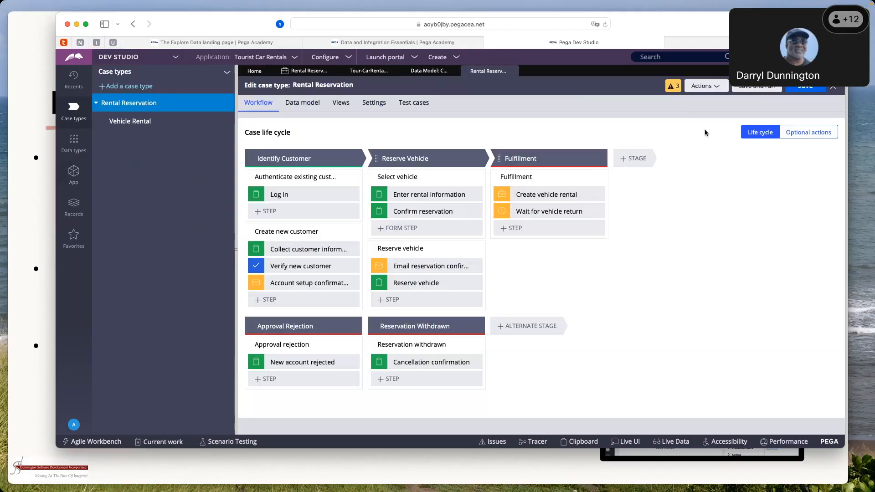
click(750, 90)
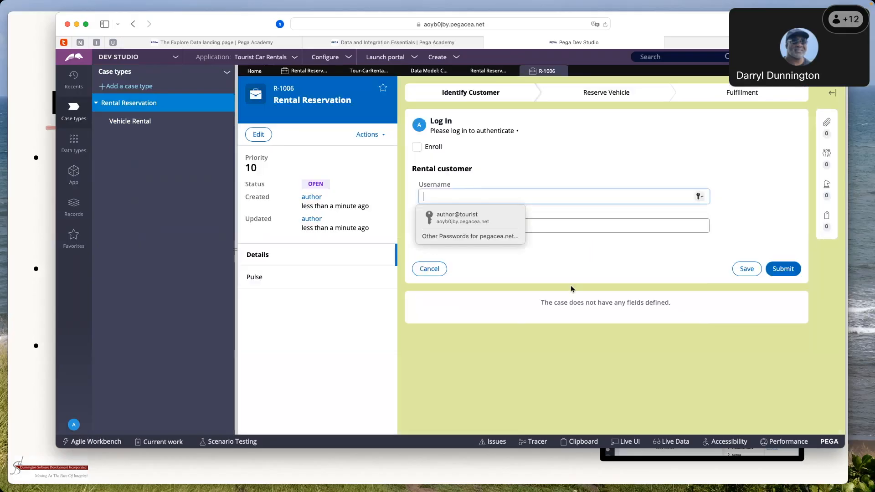
Fill the Log In form with the saved username and password, submit it, and submit the customer information form blank
click(486, 223)
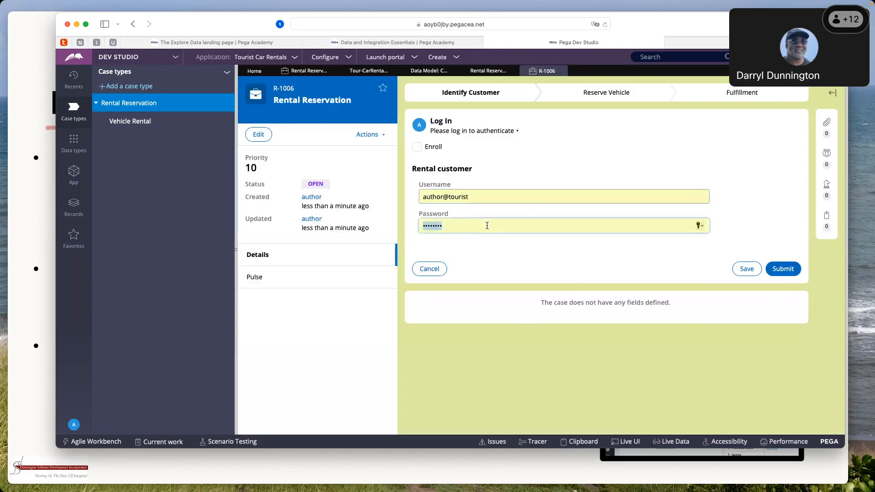
click(787, 270)
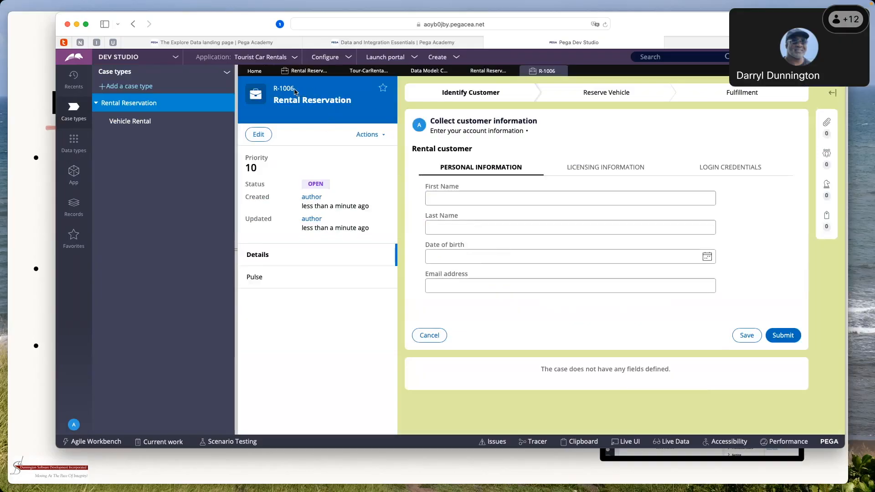
drag(294, 89, 272, 88)
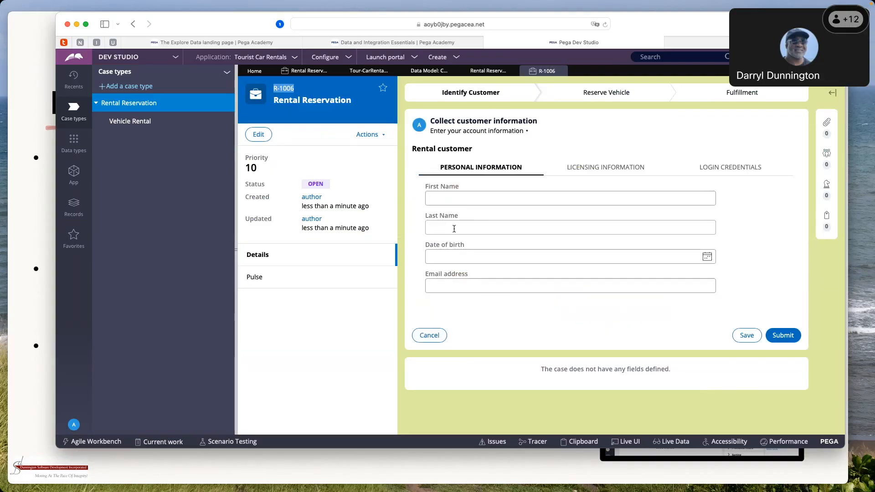
click(782, 337)
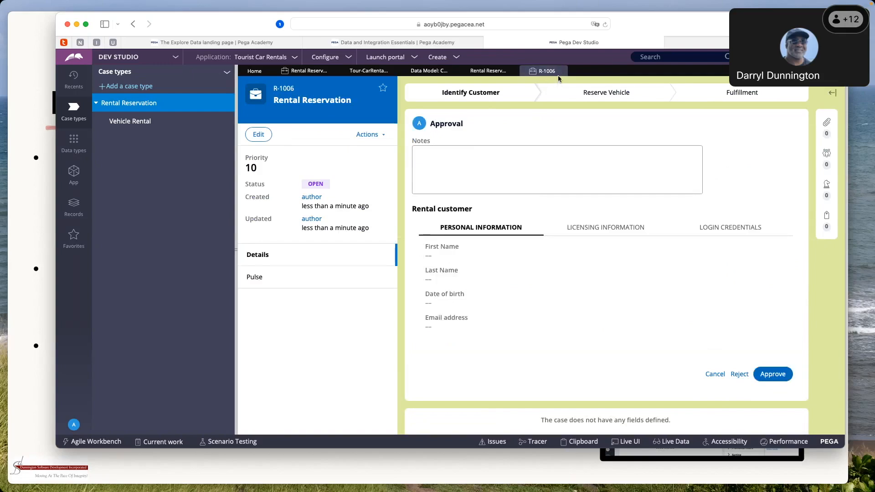
Close the new case and recheck the row counts in the Work database class mappings
click(561, 72)
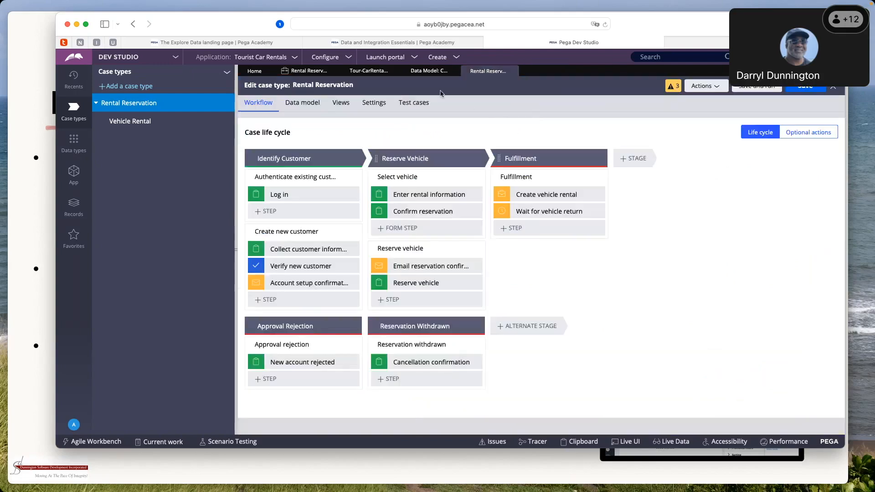
click(429, 72)
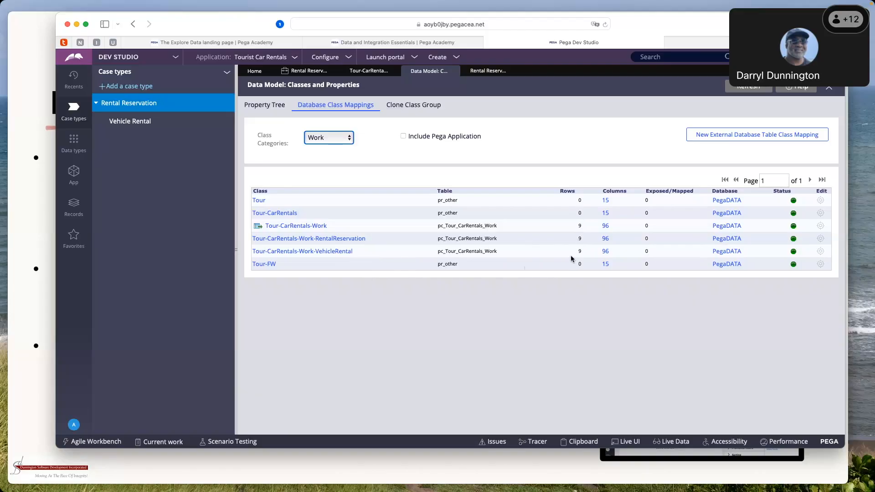
Open My WorkList from the case management tools
click(350, 62)
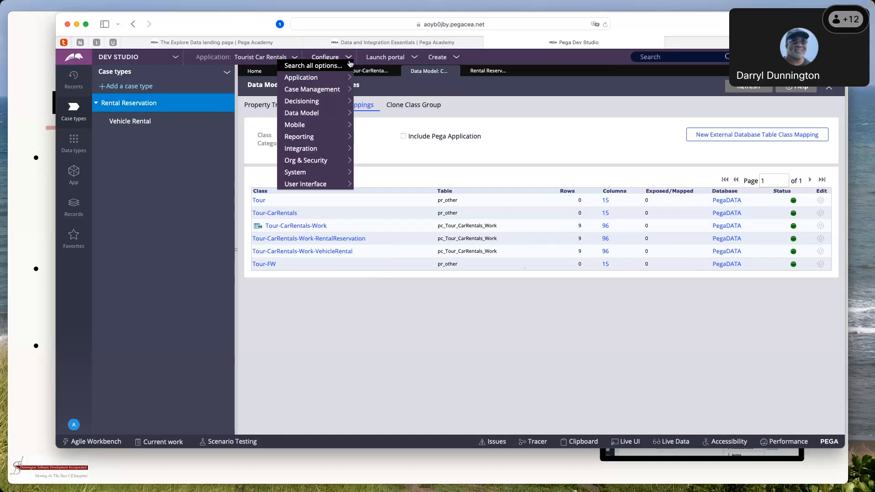
mouse_move(337, 91)
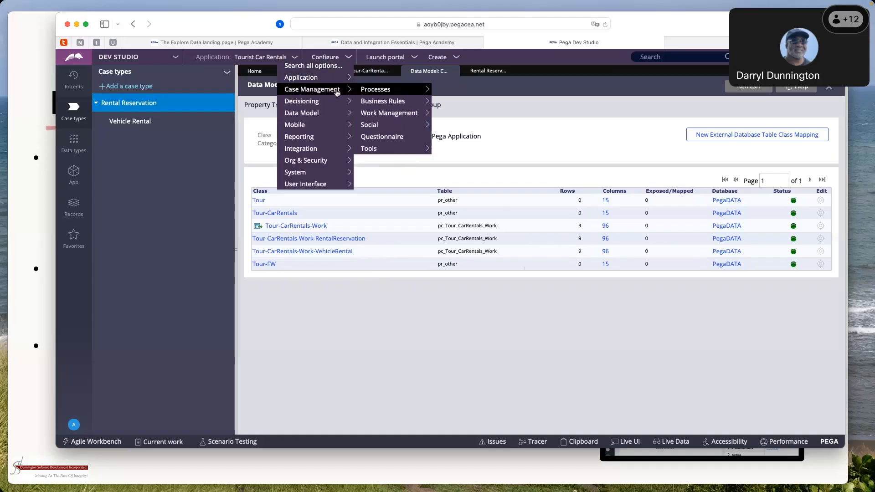
mouse_move(365, 94)
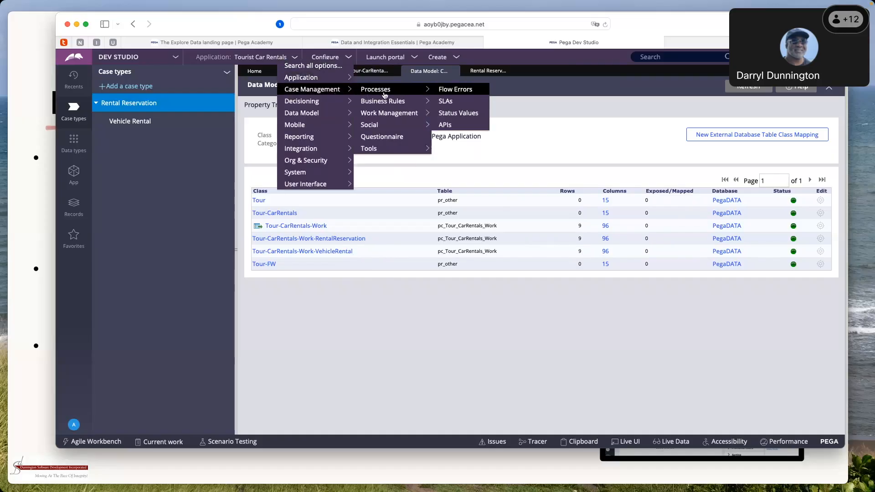
mouse_move(388, 114)
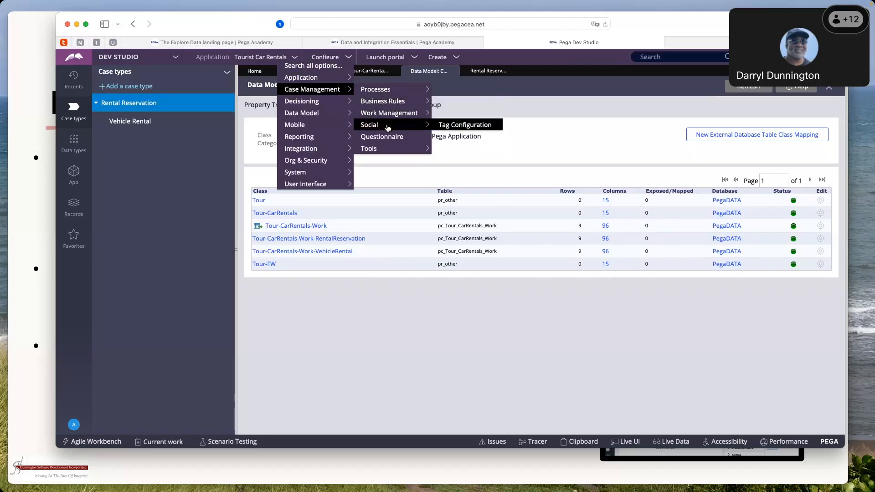
mouse_move(394, 150)
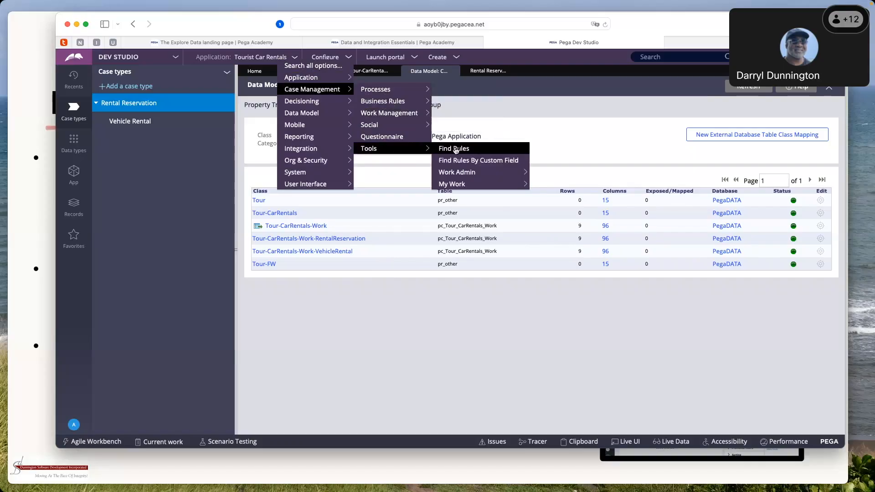
mouse_move(468, 187)
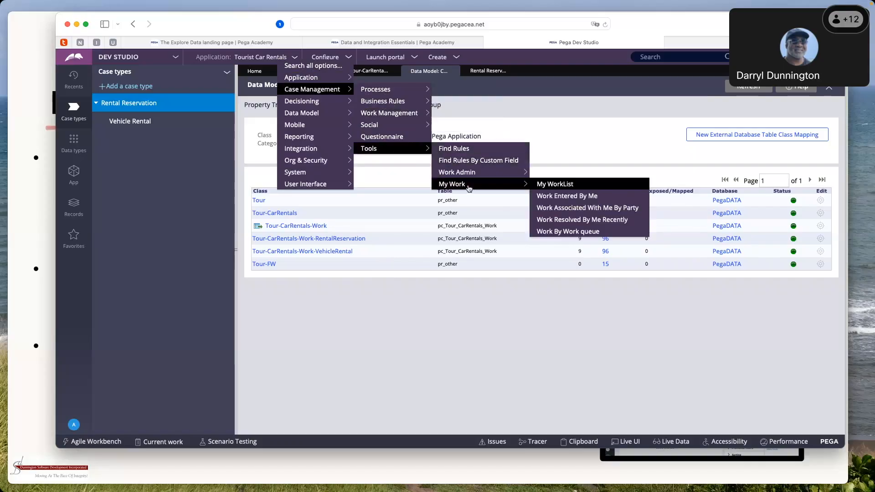
click(550, 185)
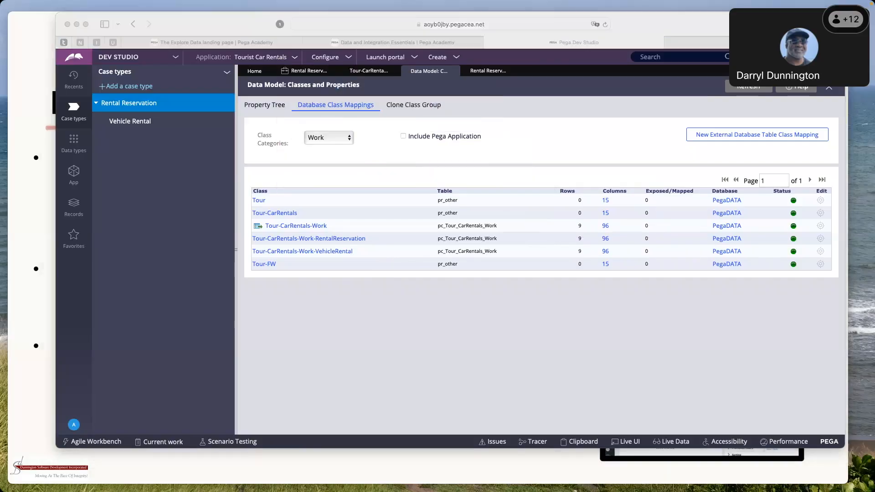
Review the operator's list of assignments in its separate window and close it
drag(0, 152, 362, 123)
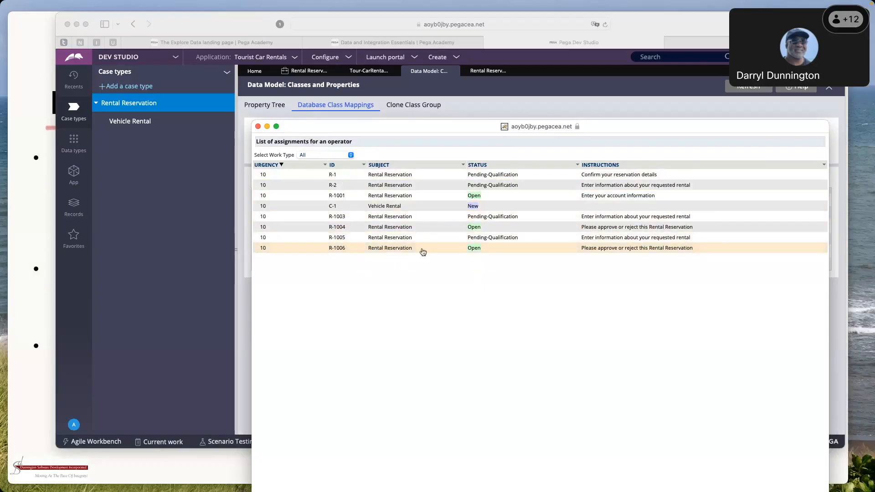
click(258, 127)
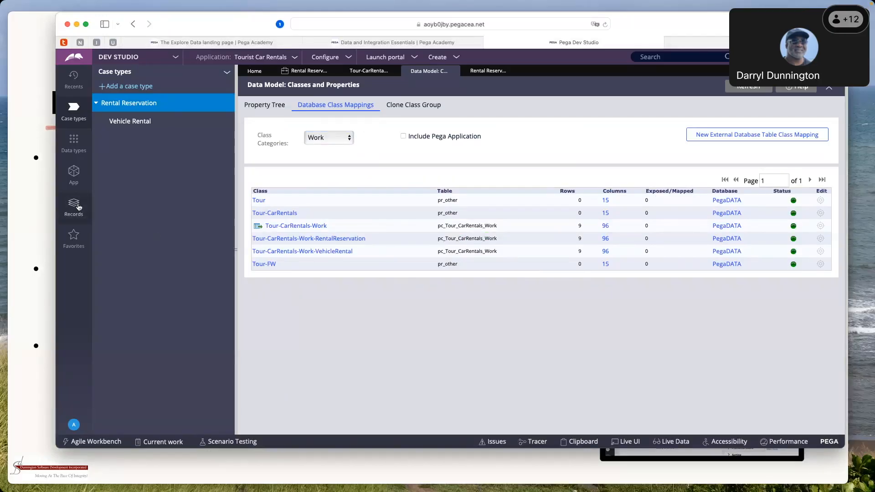
Open the pyDefaultReport report definition of the RentalReservation class from the application's class tree
click(75, 174)
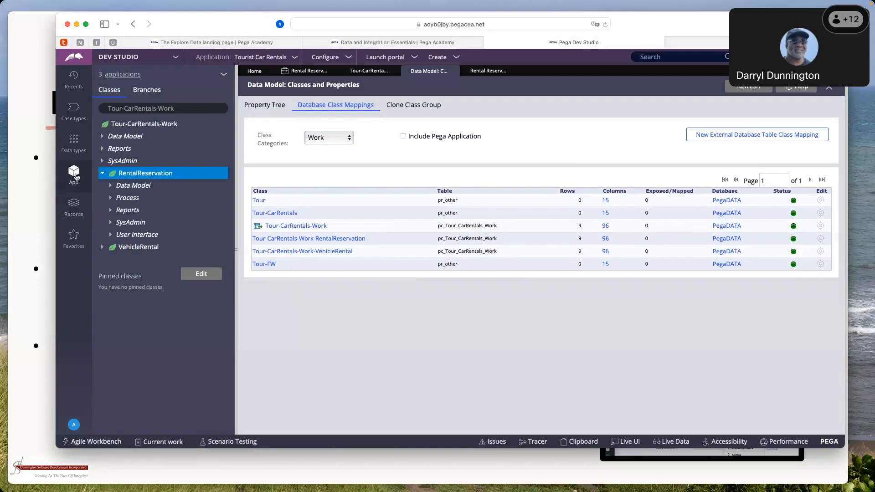
click(110, 210)
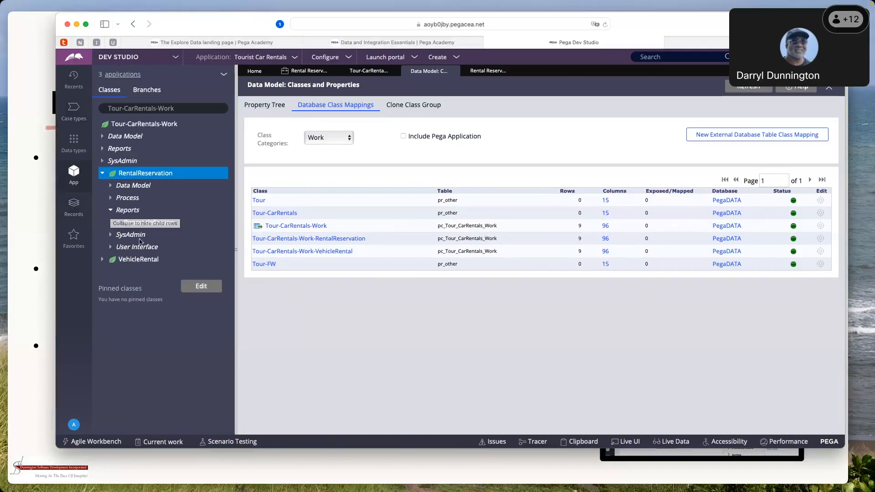
click(119, 223)
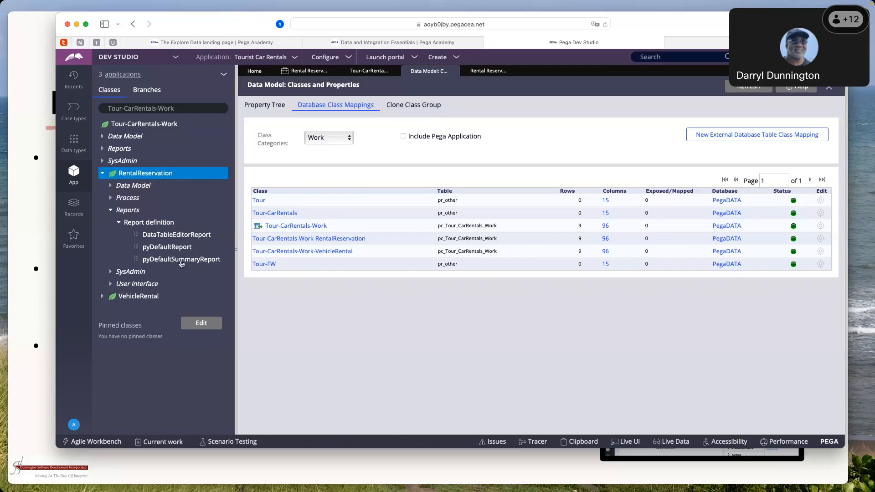
click(167, 250)
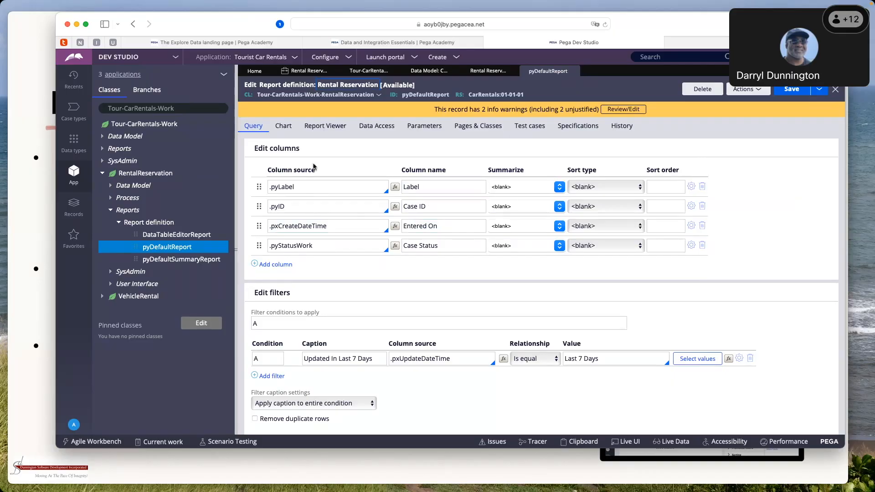
Look through the report definition's chart, report viewer and data access settings, and return to its query settings
click(289, 130)
click(323, 128)
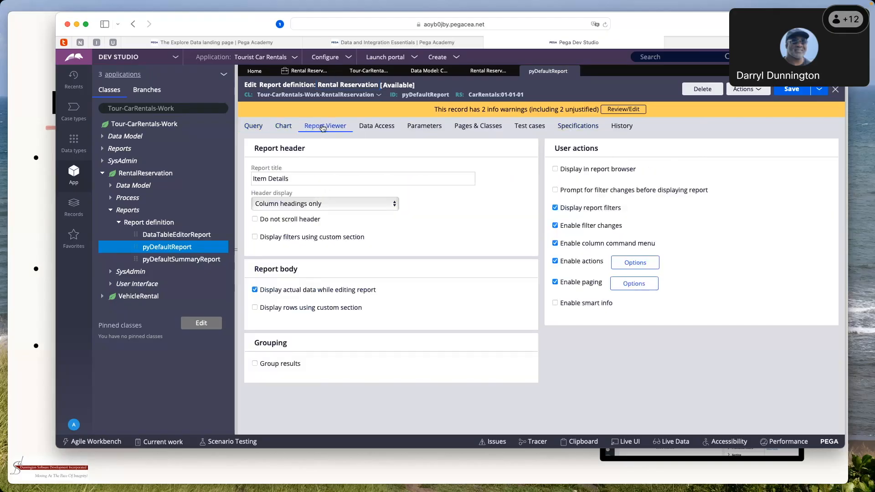
click(385, 131)
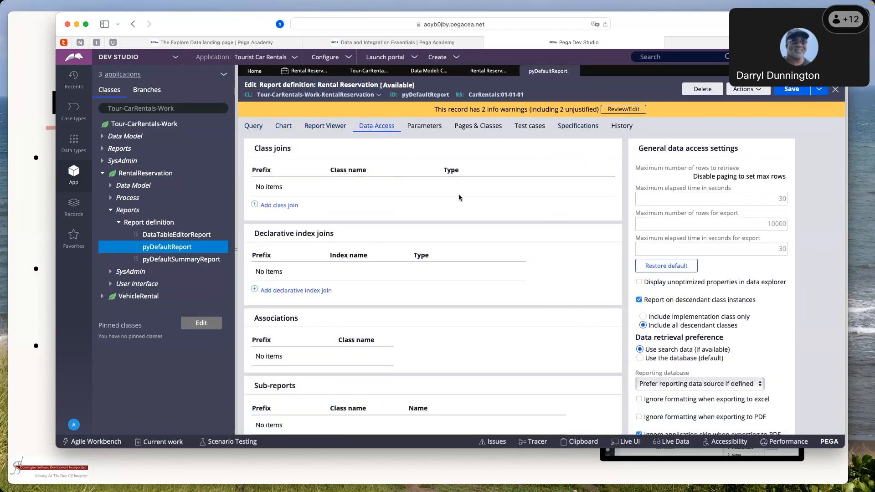
click(262, 132)
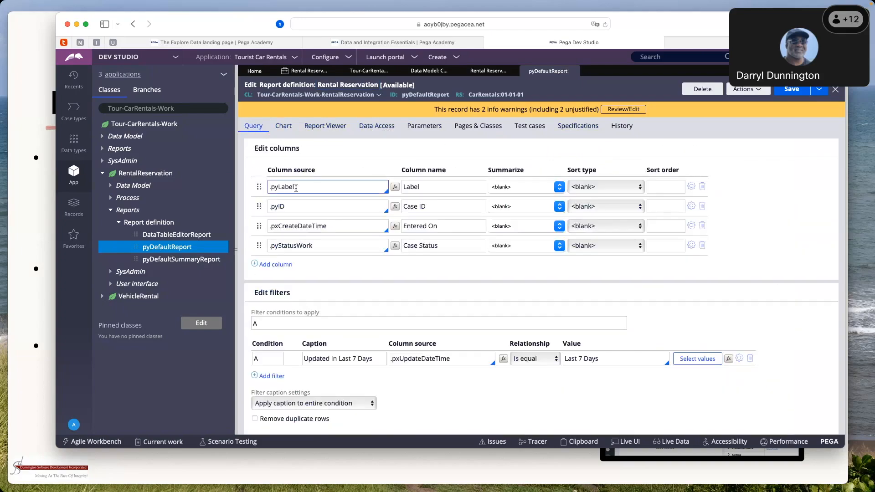
Run pyDefaultReport, widen the results window to view the cases as a table, and close it
click(763, 96)
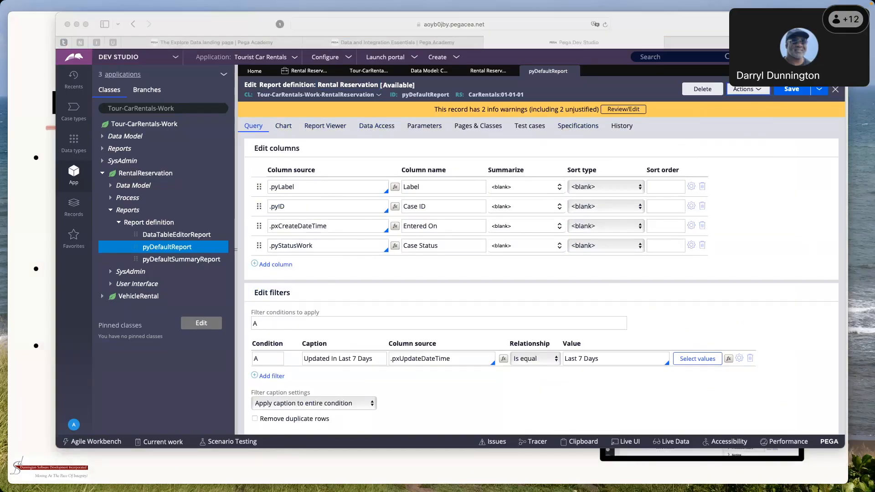
drag(103, 109, 71, 22)
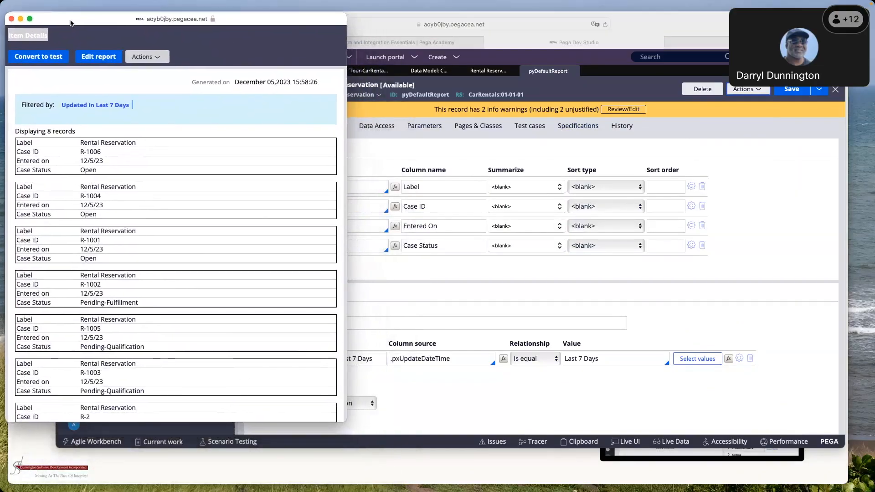
drag(348, 273, 650, 268)
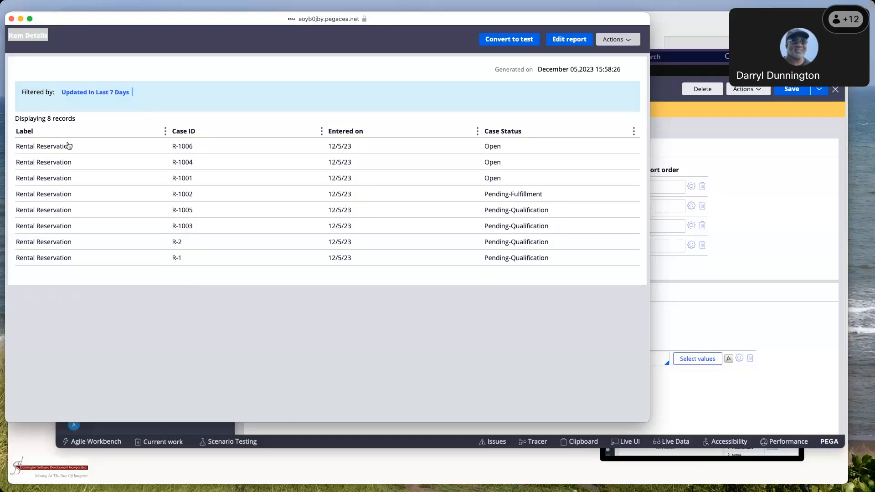
click(11, 18)
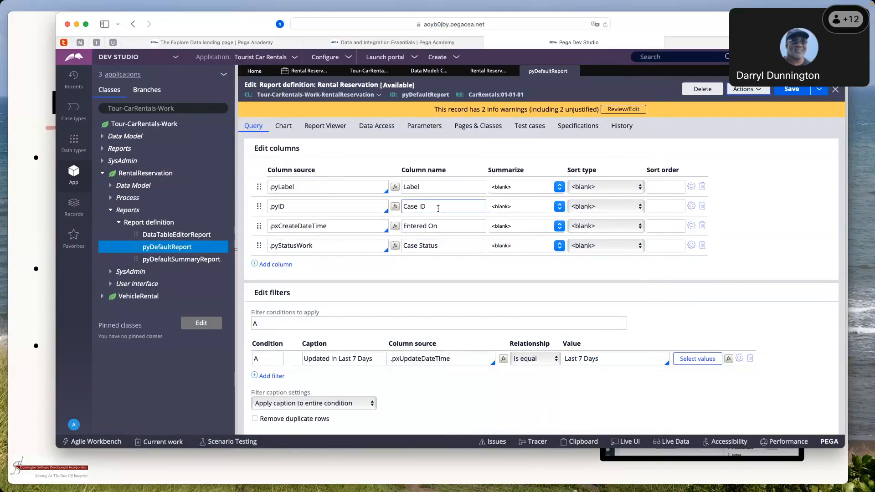
Add a report column with .RentalCustomer.FirstName as its source
click(275, 265)
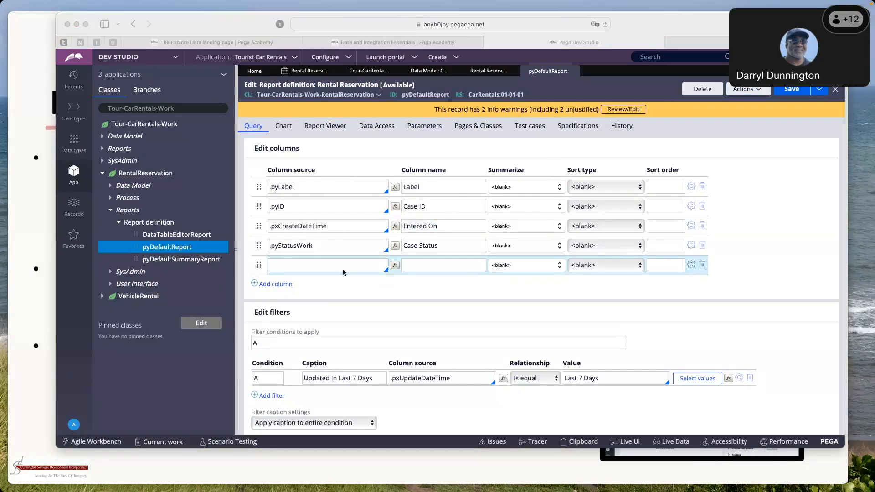
click(316, 268)
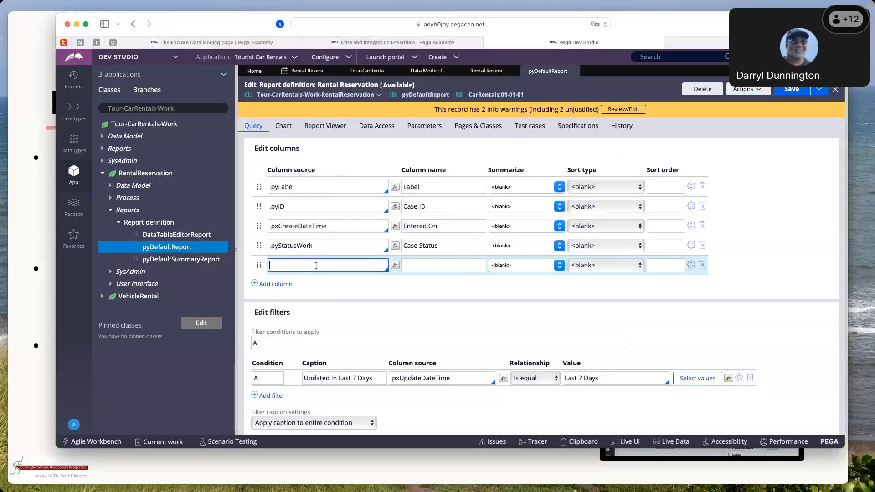
text(.)
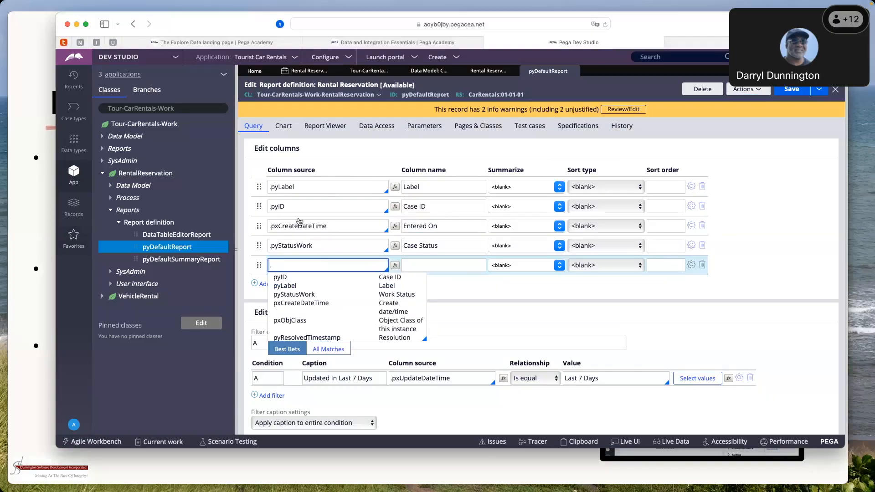
text(RentalCusto)
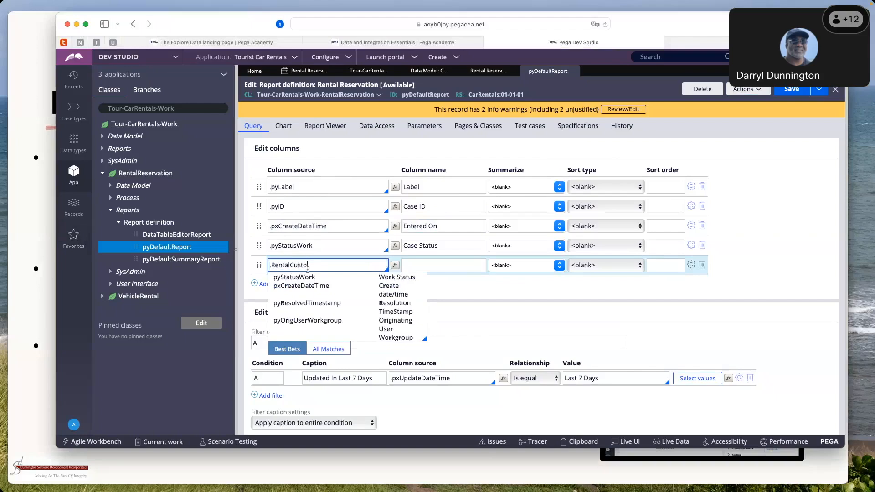
text(mer.FirstNAME)
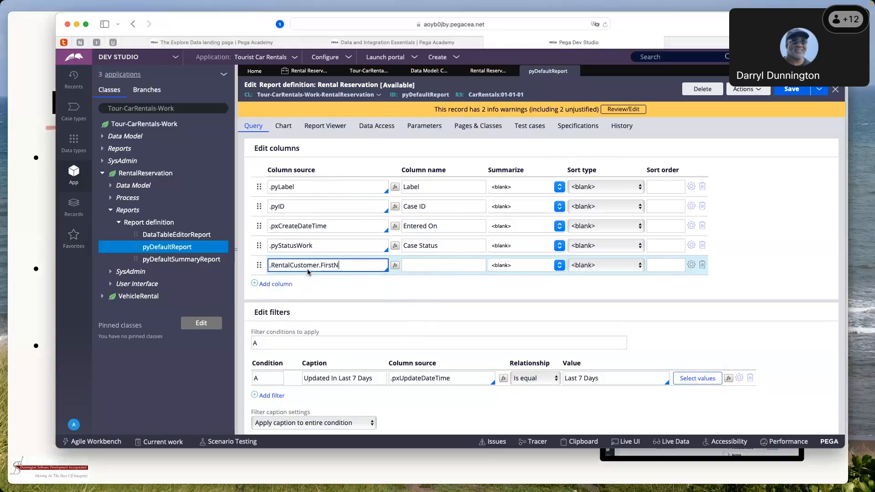
key(BackSpace)
key(BackSpace)
key(BackSpace)
key(BackSpace)
text(A)
key(BackSpace)
text(Name)
key(Tab)
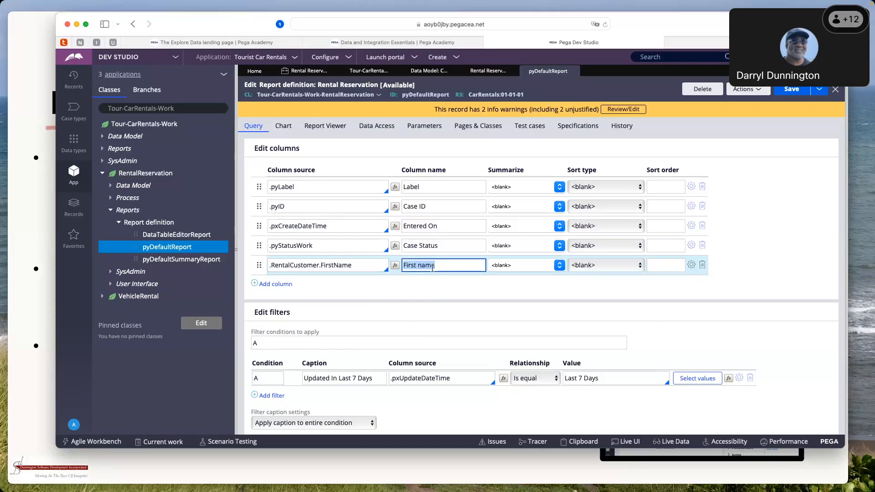
Re-enter .RentalCustomer.FirstName as the new column's source and save the report definition
click(360, 267)
key(BackSpace)
key(BackSpace)
key(BackSpace)
key(BackSpace)
key(BackSpace)
key(BackSpace)
key(BackSpace)
key(BackSpace)
key(BackSpace)
key(BackSpace)
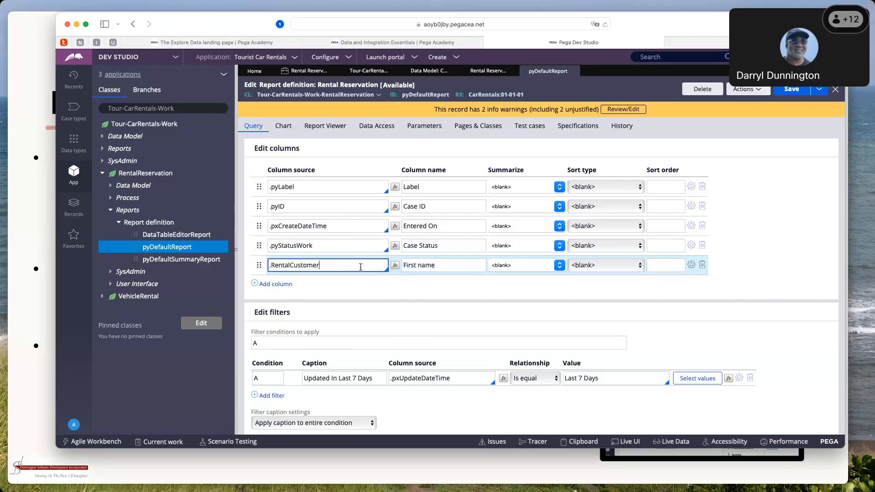
text(.)
text(FirstName)
key(Tab)
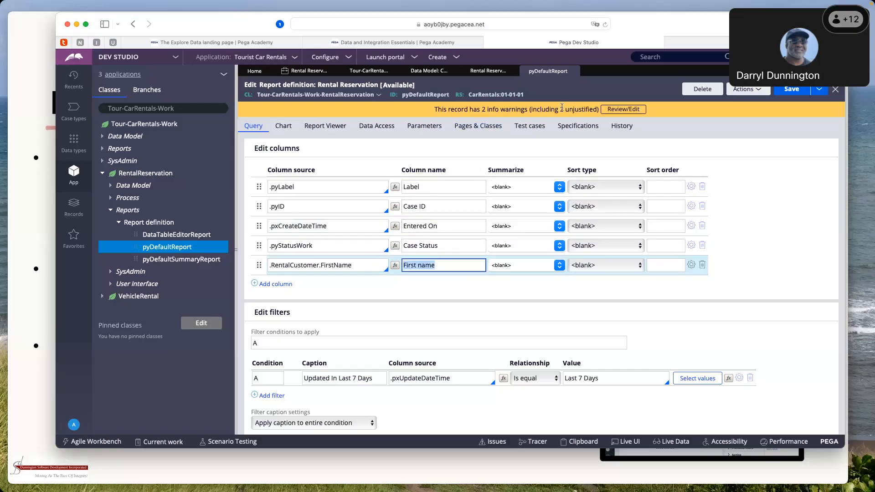
click(790, 90)
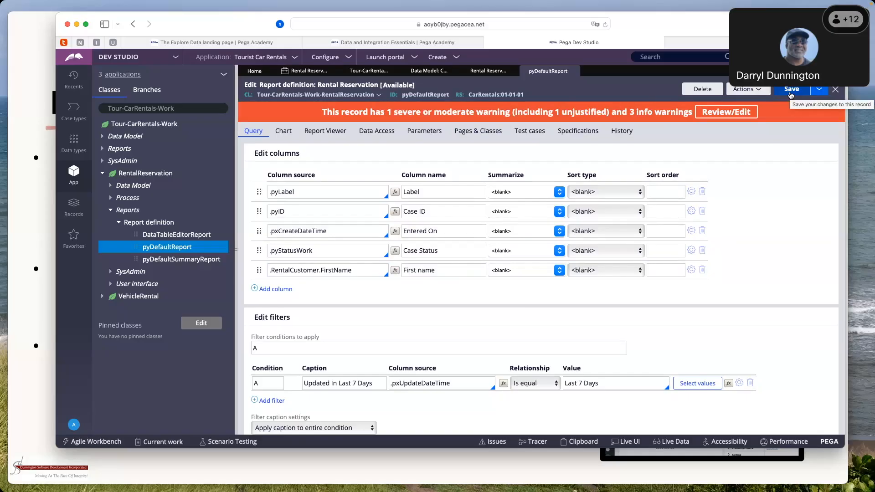
Review the guardrail warnings about the .RentalCustomer.FirstName property and close them without adding a justification
click(725, 115)
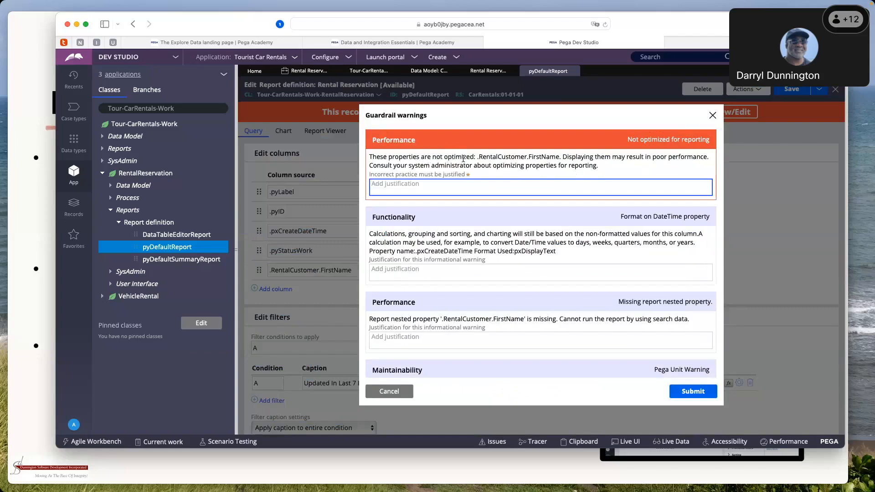
drag(479, 157, 556, 157)
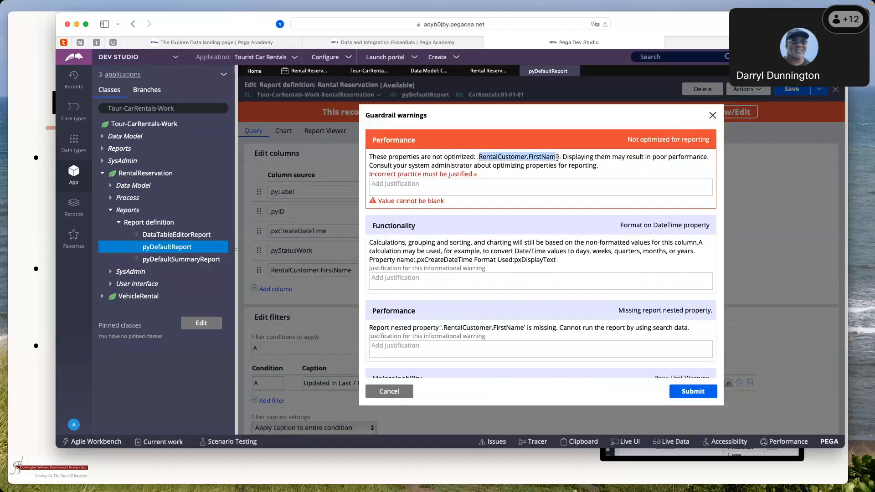
drag(629, 157, 690, 157)
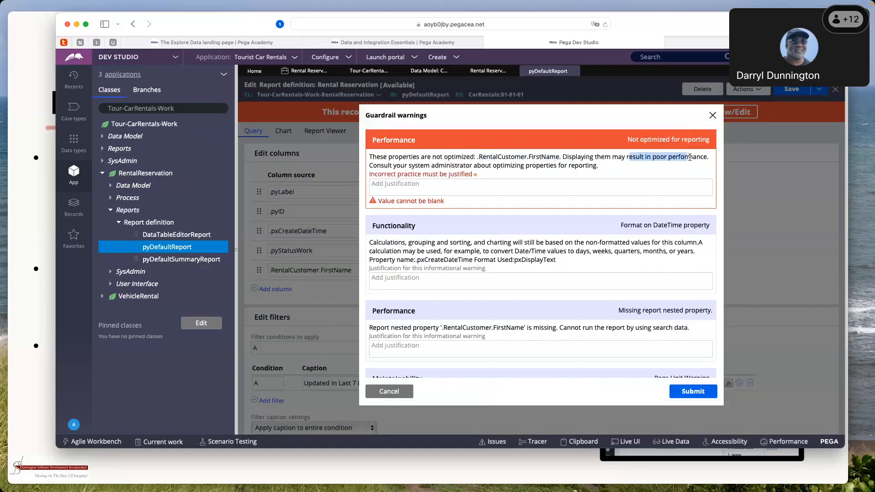
click(607, 182)
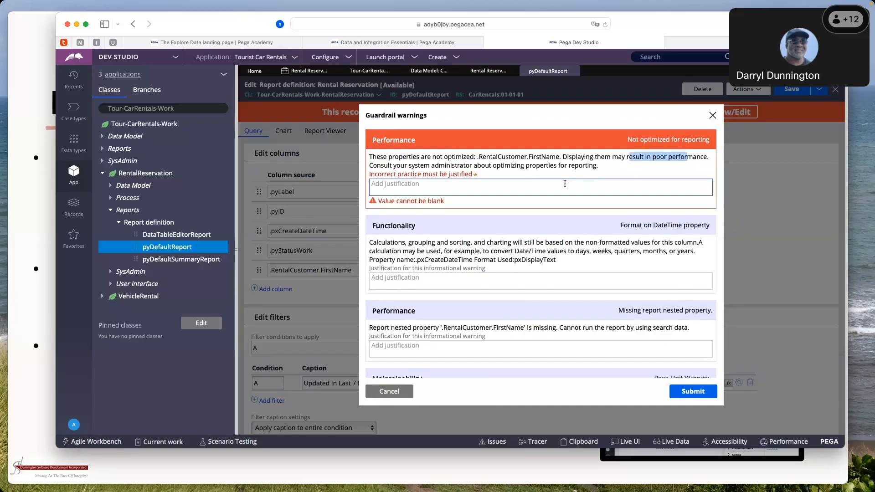
scroll(565, 183, down, 2)
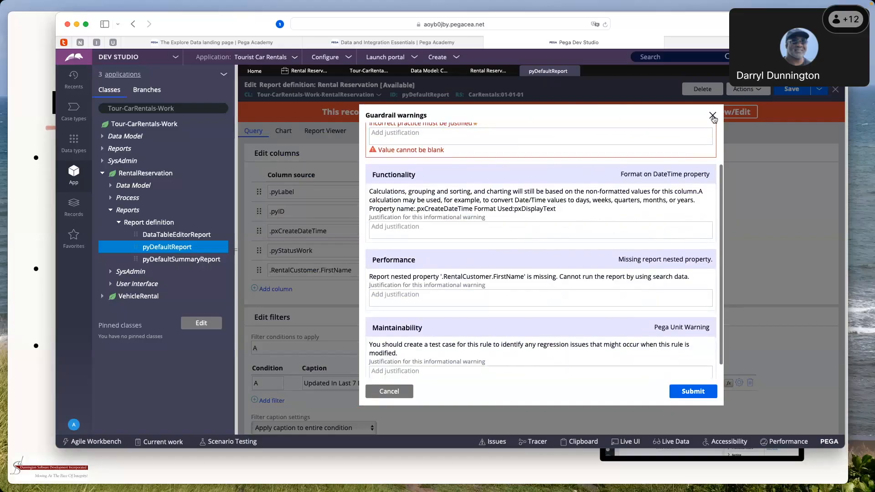
click(712, 116)
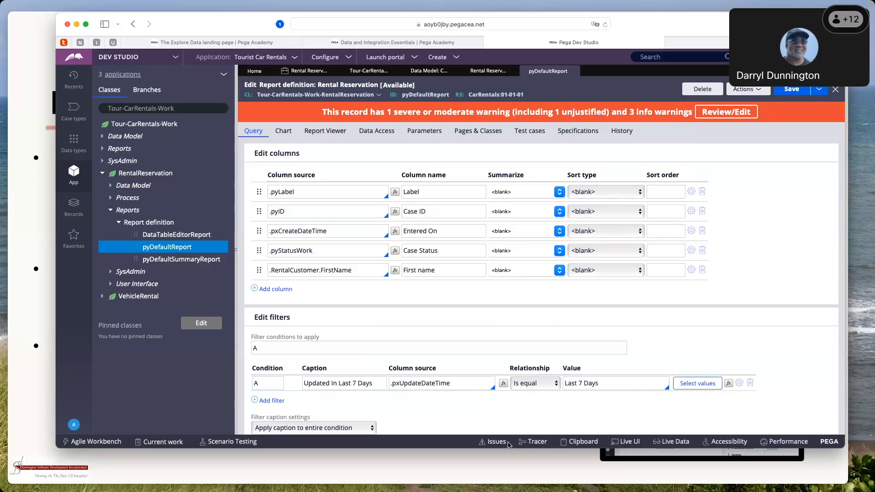
Save and rerun the report, resize the results window to check the First Name column, and close it
click(795, 90)
click(758, 93)
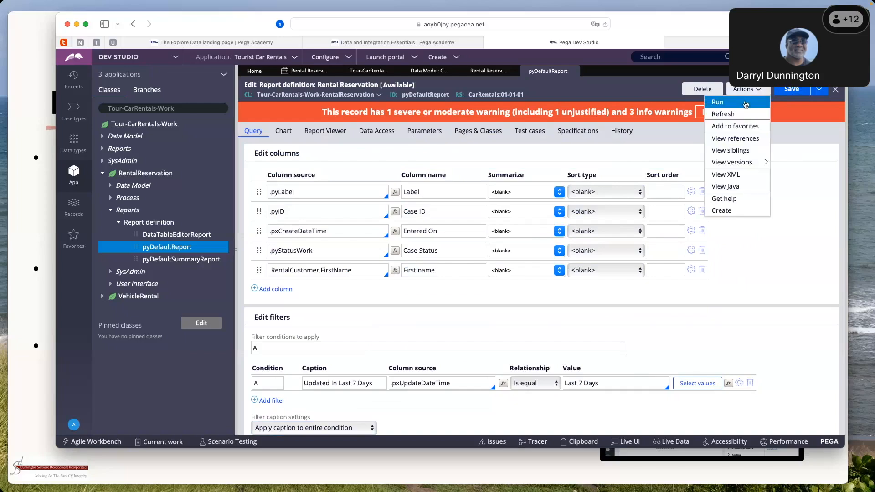
click(738, 105)
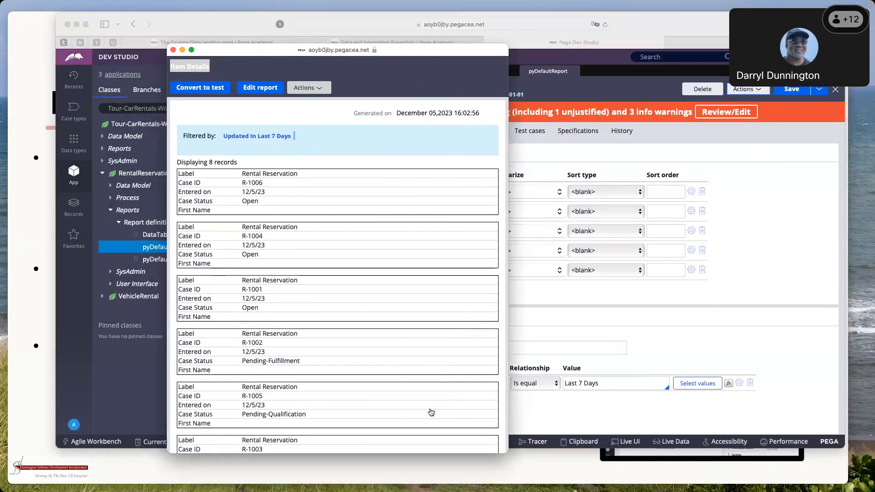
drag(507, 453, 846, 368)
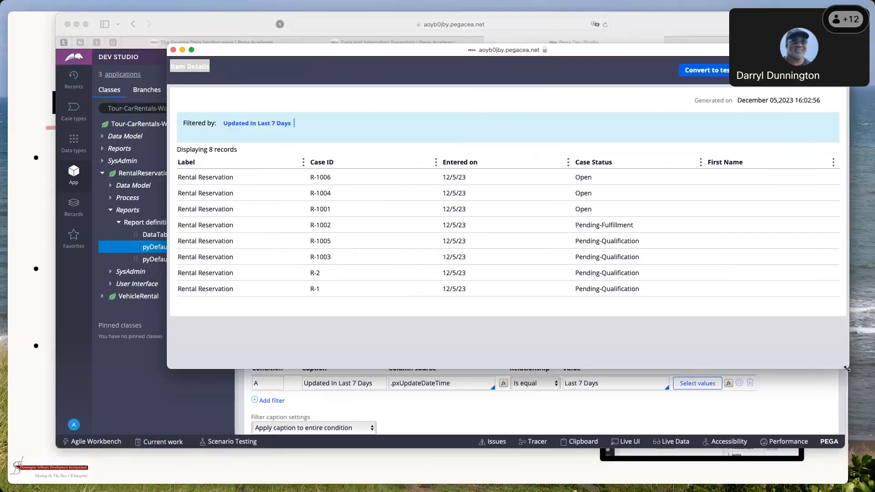
drag(847, 368, 611, 355)
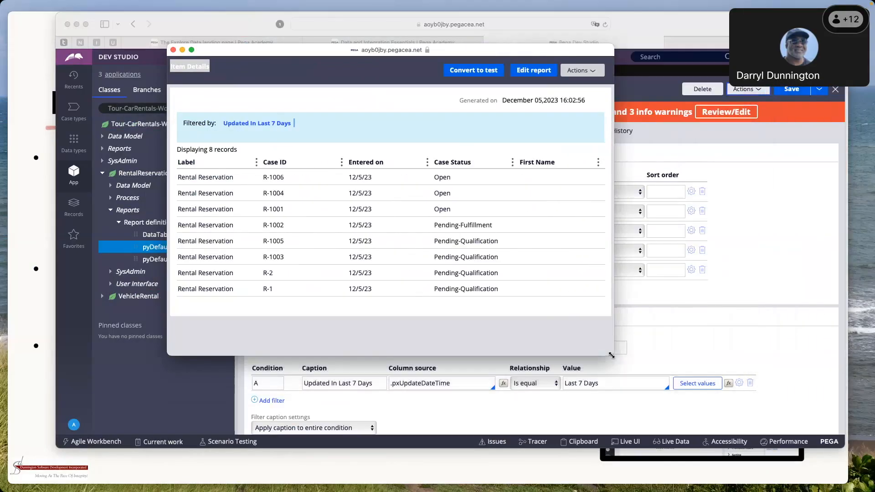
click(174, 50)
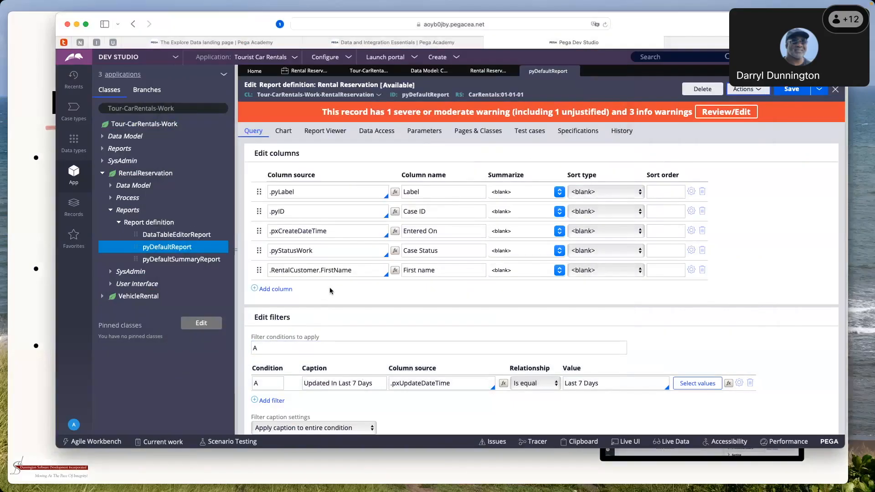
Replace the last report column's source with .Reservation.PickupDate and use Pickup date as its column name
click(350, 272)
key(BackSpace)
key(BackSpace)
key(BackSpace)
key(BackSpace)
key(BackSpace)
key(BackSpace)
key(BackSpace)
key(BackSpace)
key(BackSpace)
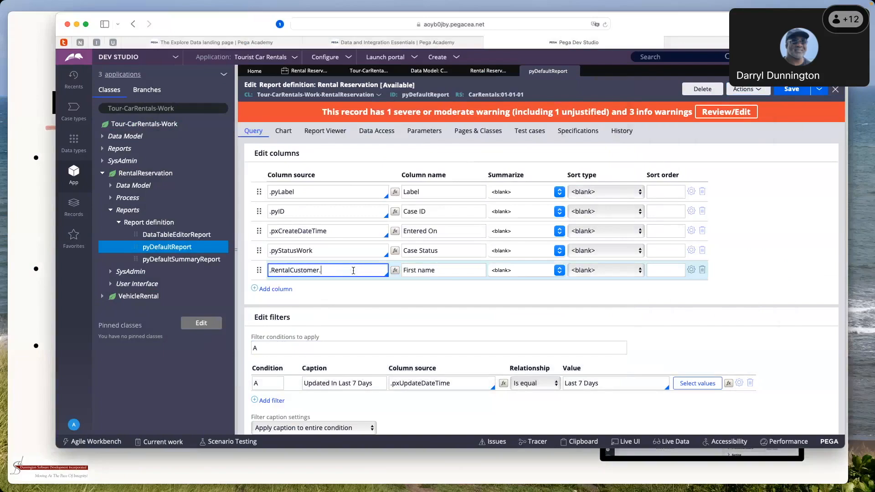
text(P)
key(BackSpace)
key(BackSpace)
key(BackSpace)
key(BackSpace)
key(BackSpace)
key(BackSpace)
key(BackSpace)
key(BackSpace)
key(BackSpace)
key(BackSpace)
key(BackSpace)
key(BackSpace)
key(BackSpace)
key(BackSpace)
text(serva)
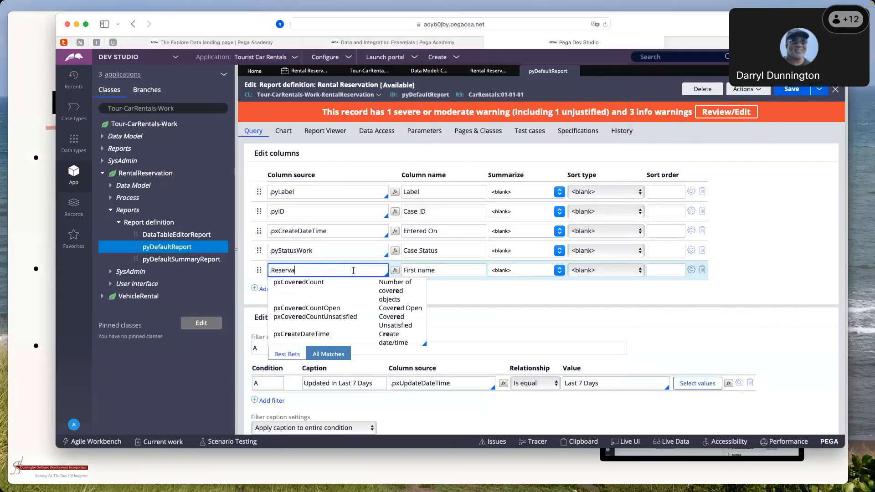
text(tion.P)
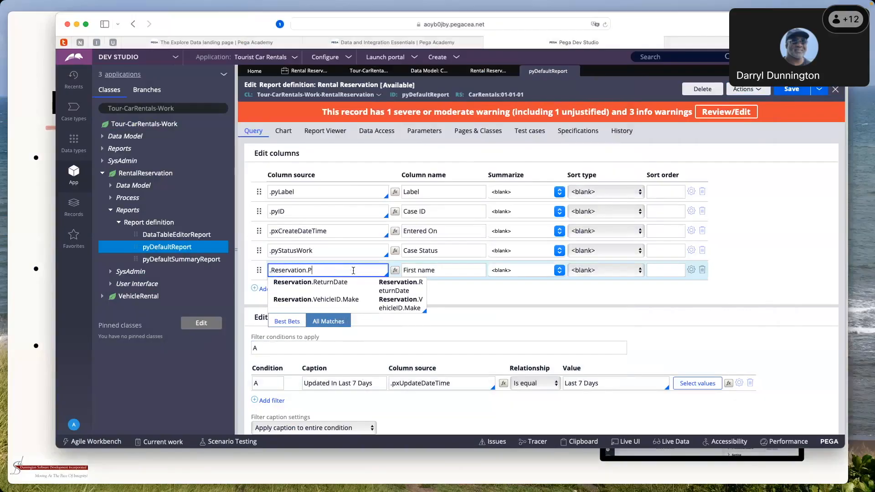
text(ickupDate)
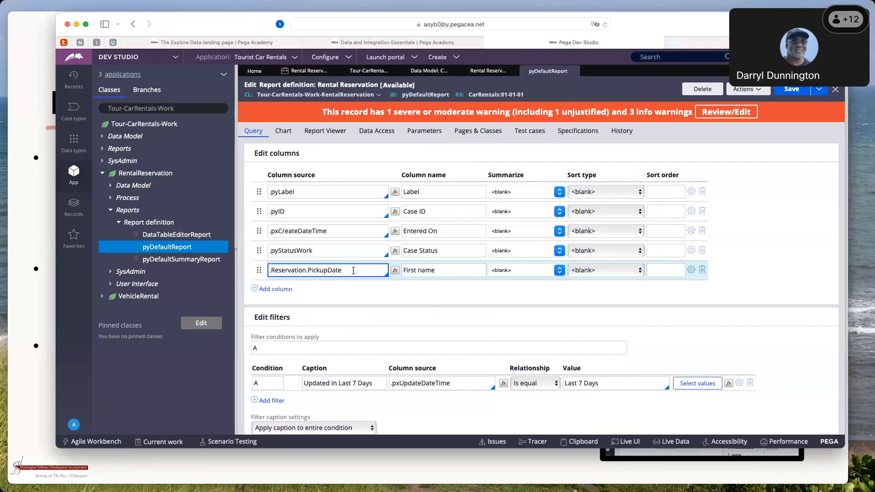
key(Tab)
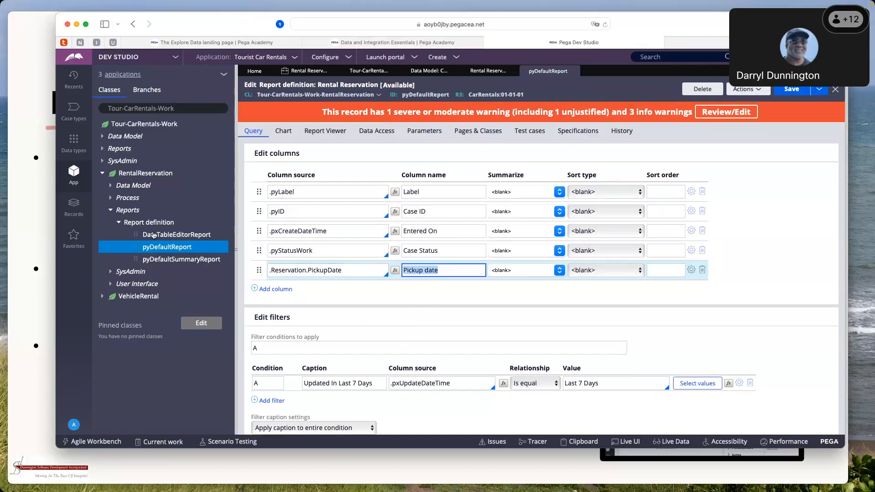
Expand the RentalReservation class's data model to the Reservation property and open its PickupDate property
click(110, 186)
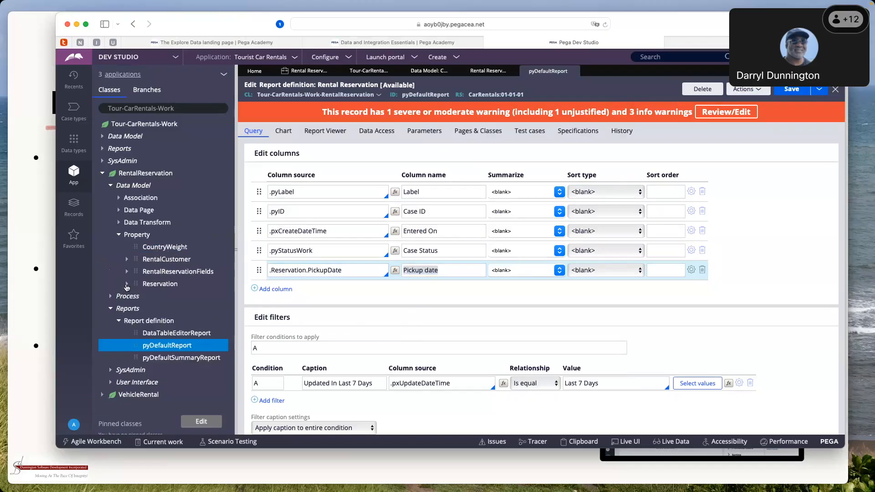
click(127, 286)
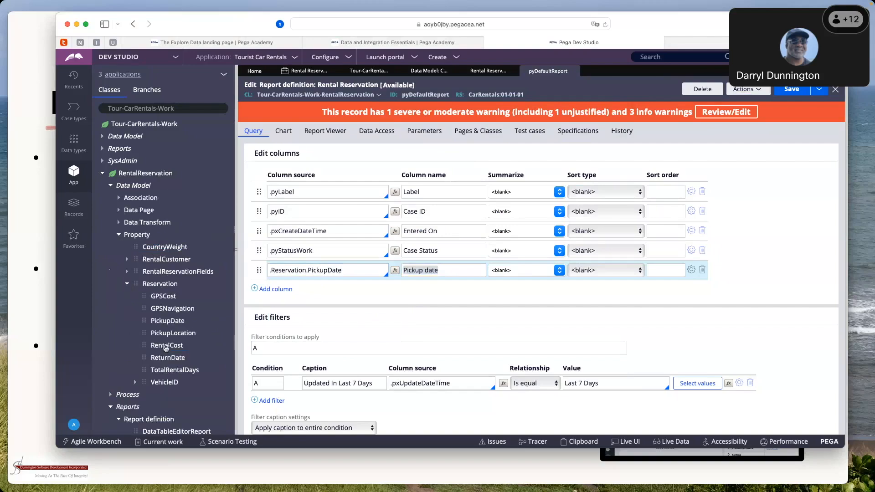
click(126, 285)
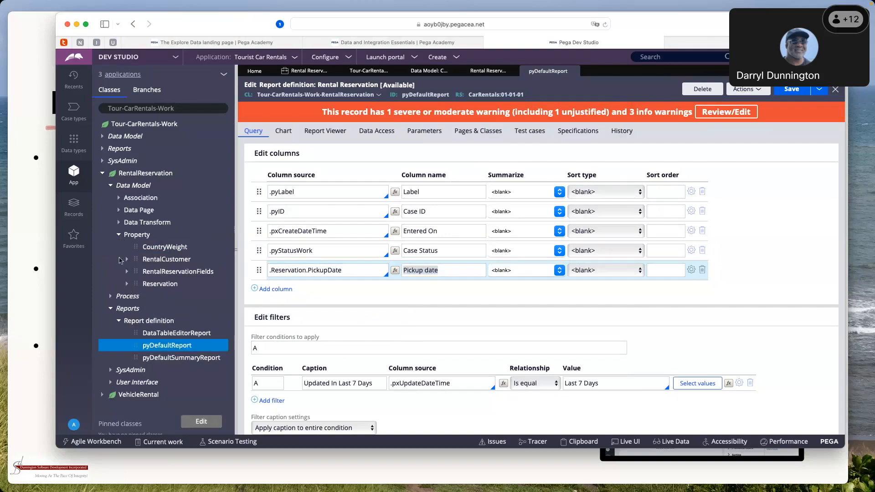
click(127, 285)
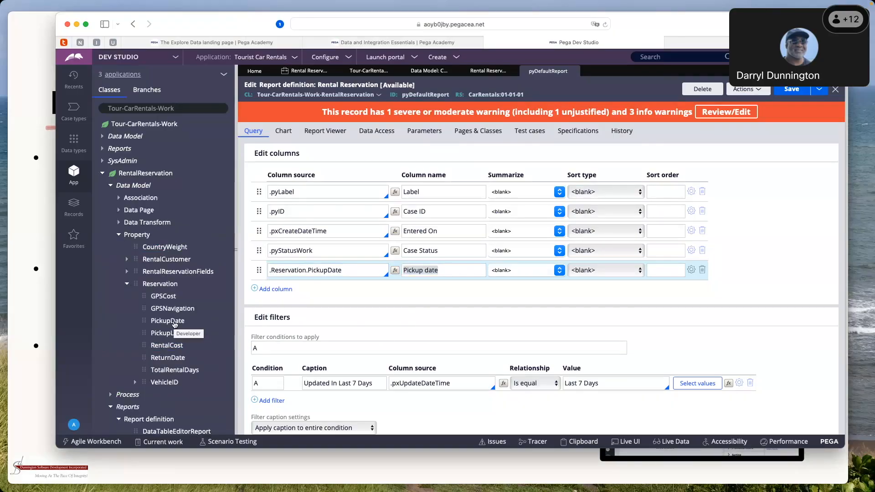
click(173, 321)
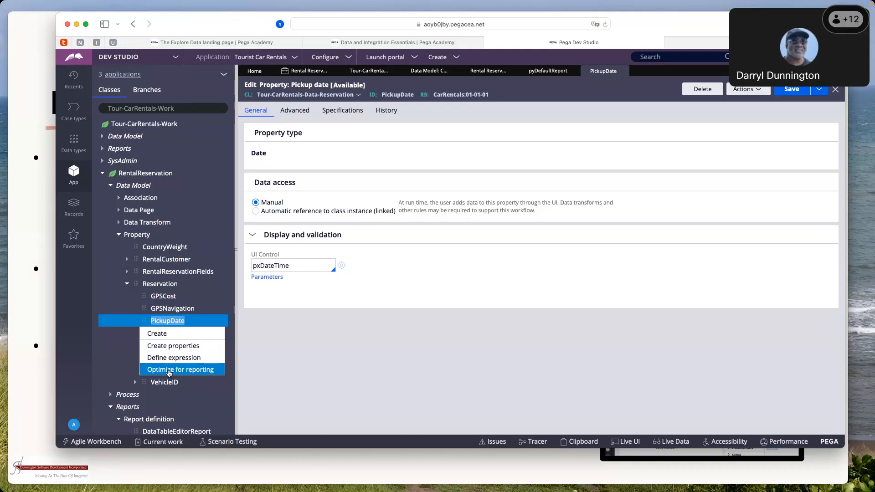
Optimize Reservation.PickupDate for reporting in the Tour-CarRentals-Work-RentalReservation class, with the population schedule at Now
click(169, 372)
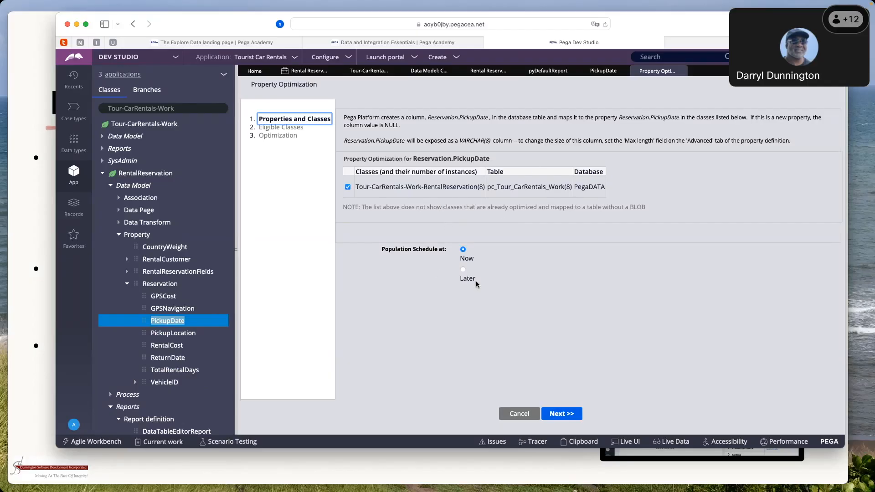
click(562, 414)
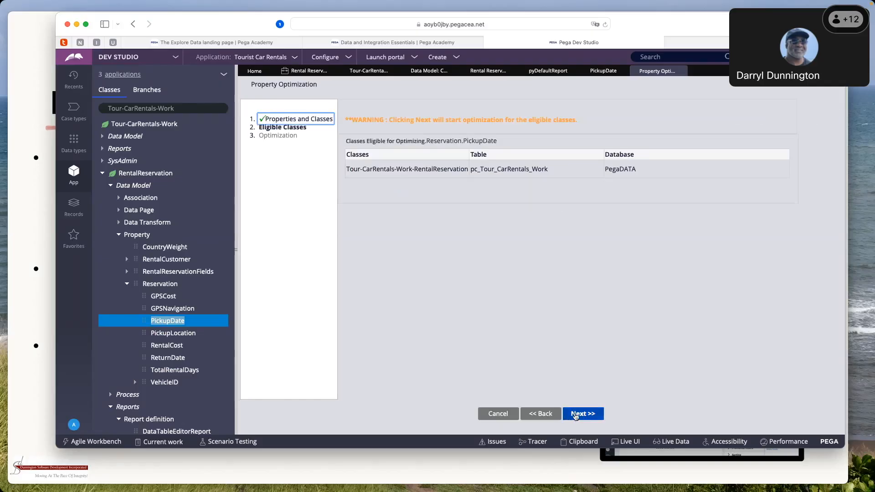
click(576, 415)
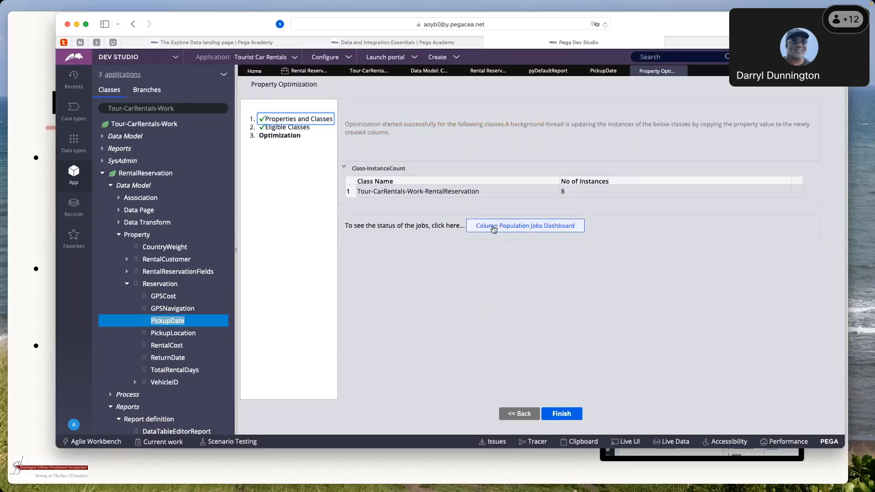
Open the Column Population Jobs dashboard and refresh it to check the status of the .Reservation.PickupDate job
click(494, 229)
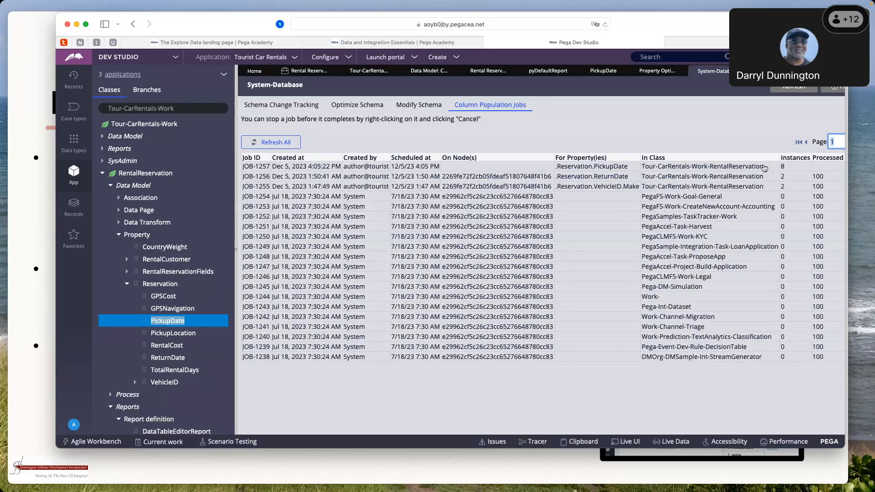
click(282, 144)
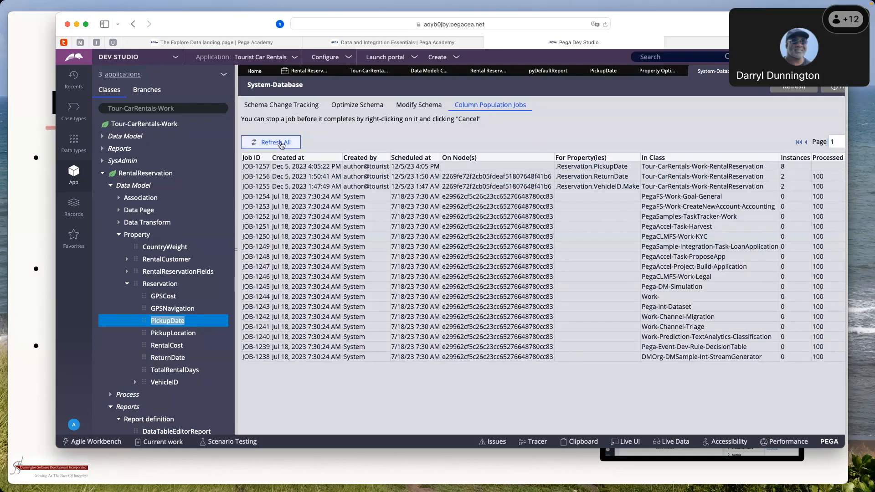
click(281, 146)
click(281, 144)
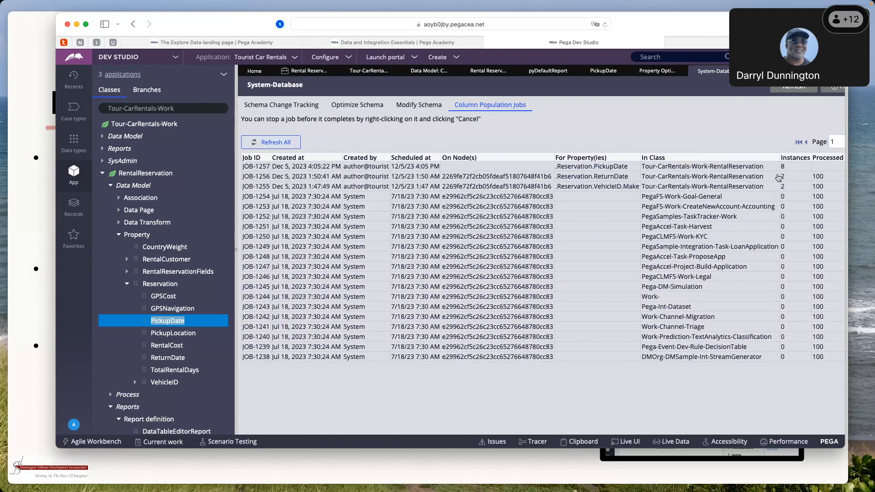
click(273, 150)
scroll(679, 202, right, 2)
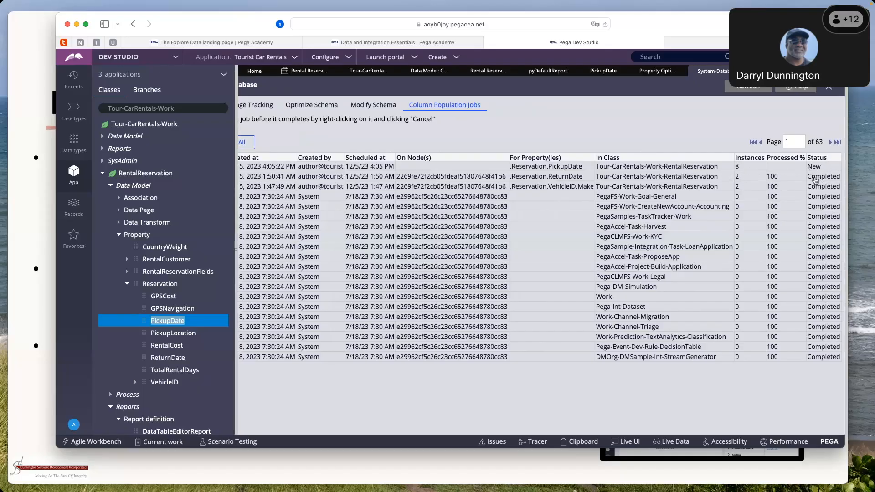
scroll(752, 191, left, 10)
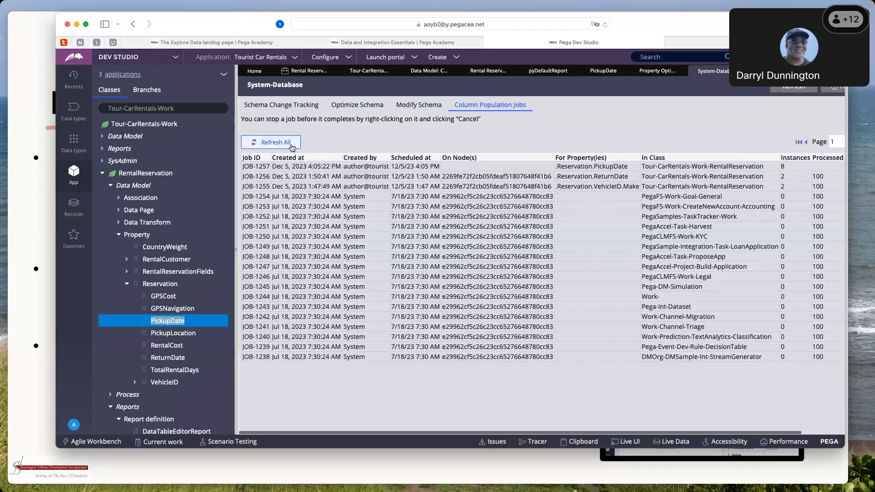
scroll(481, 210, right, 3)
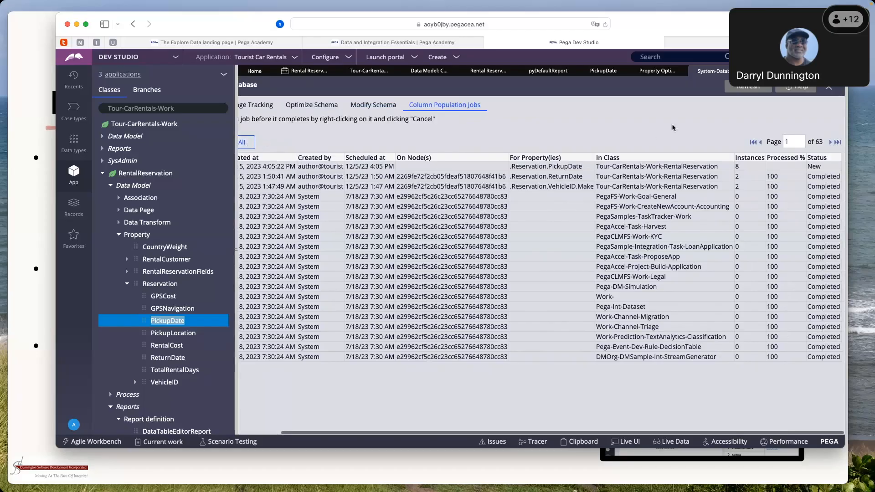
click(750, 91)
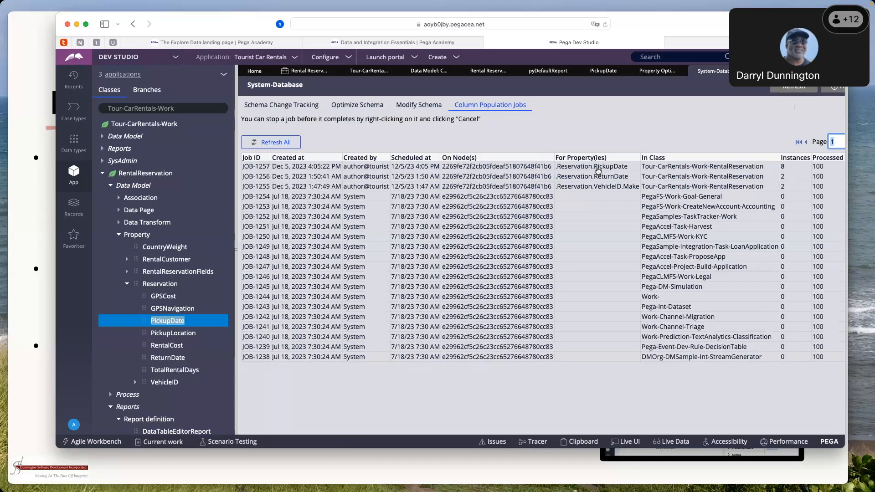
Close the Property Optimization wizard and the PickupDate property rule
click(660, 72)
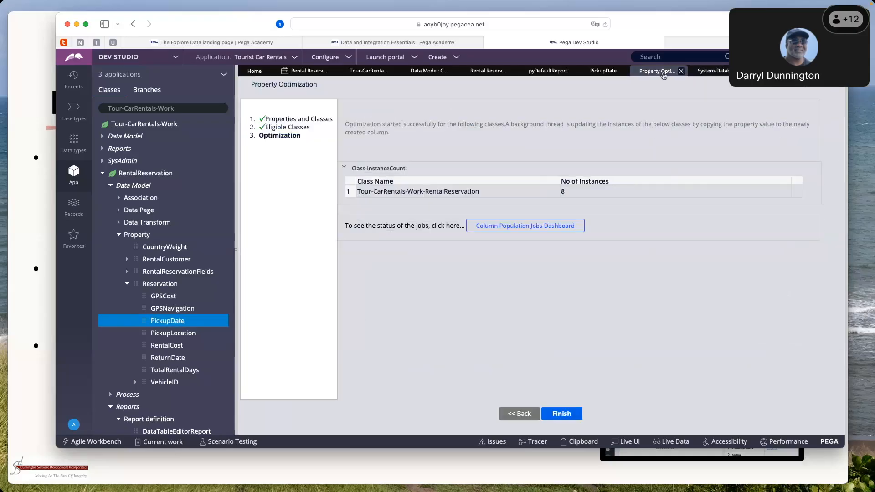
click(680, 71)
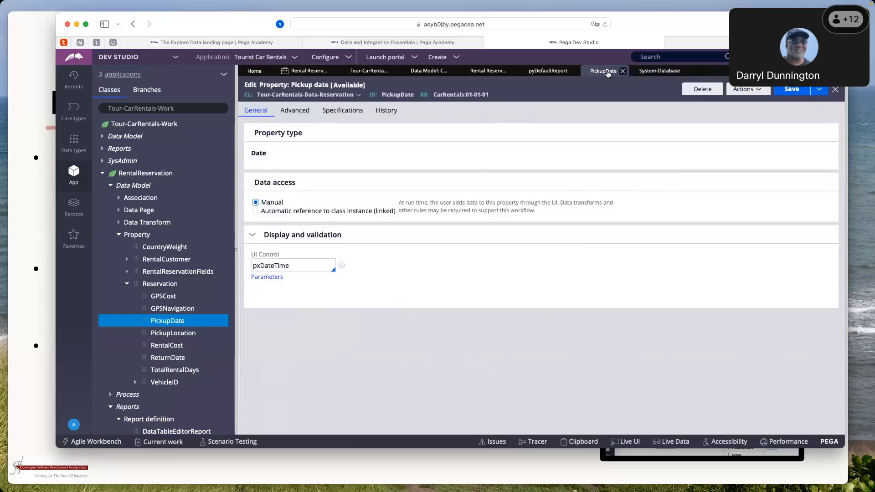
click(651, 72)
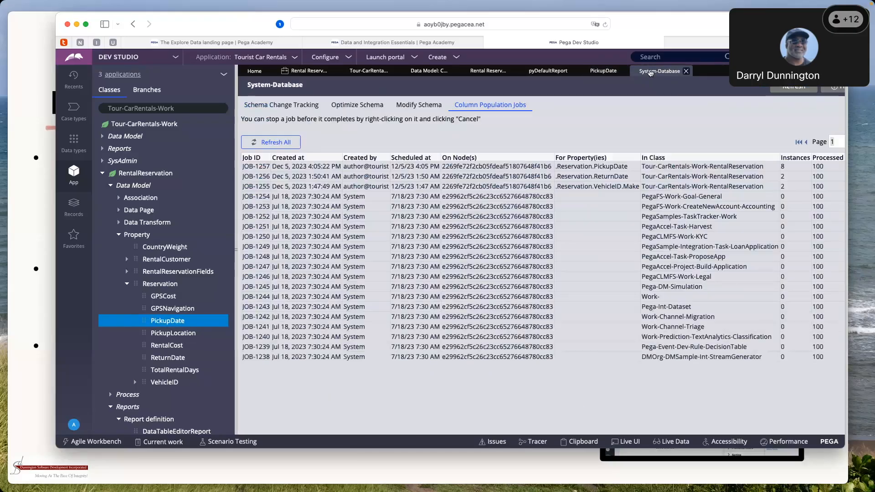
click(600, 73)
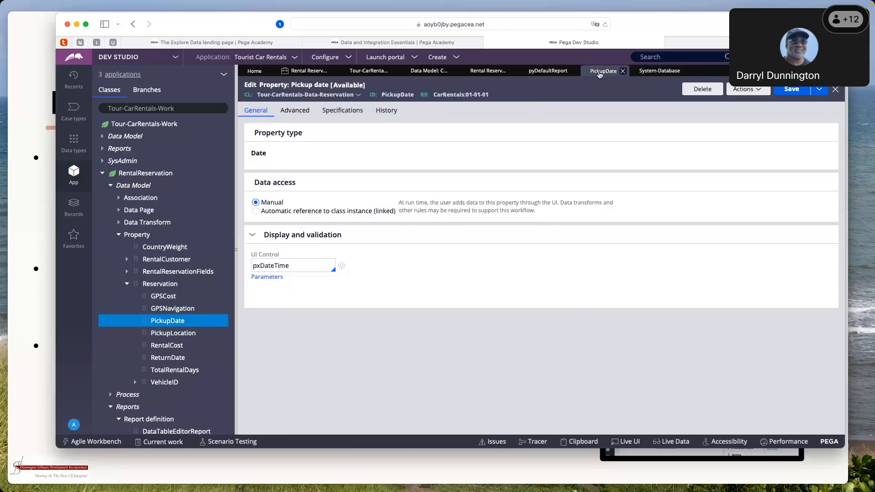
click(622, 71)
Return to the pyDefaultReport definition and save it with the .Reservation.PickupDate column
click(549, 71)
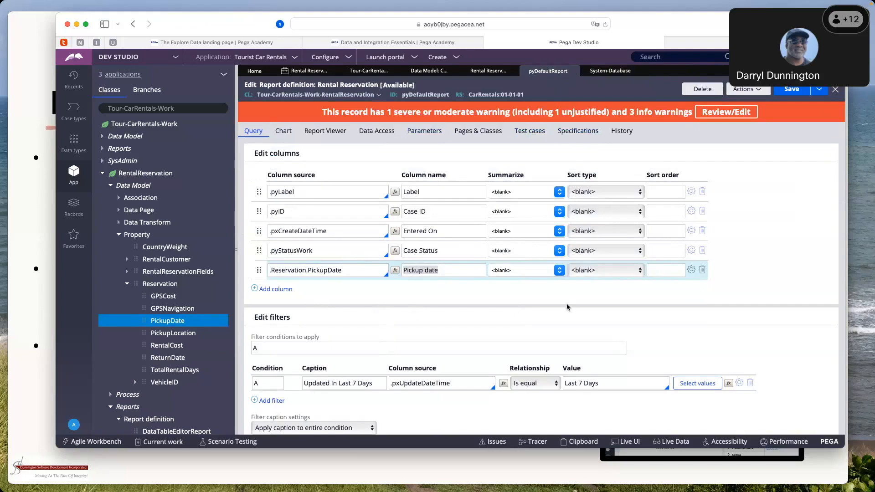
scroll(567, 303, down, 1)
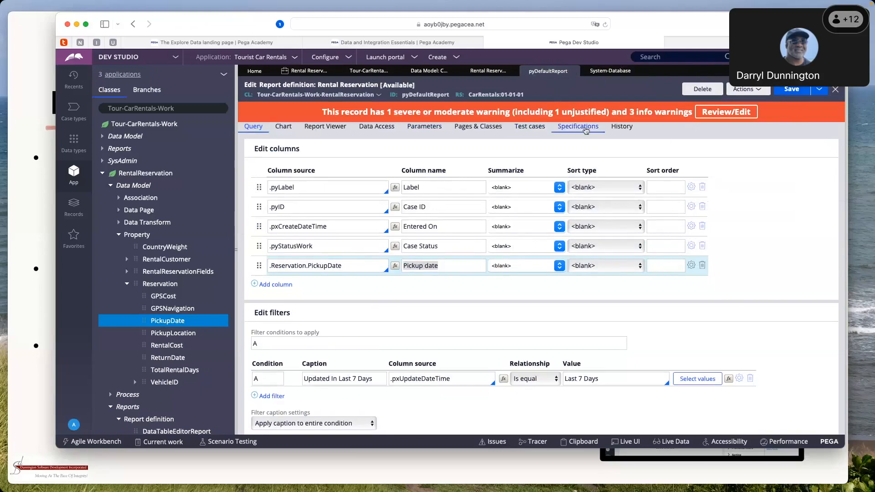
click(319, 268)
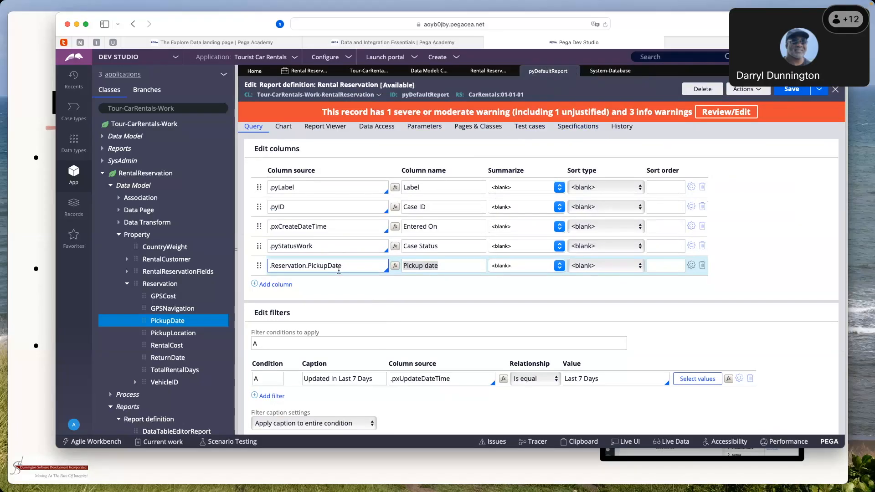
click(787, 93)
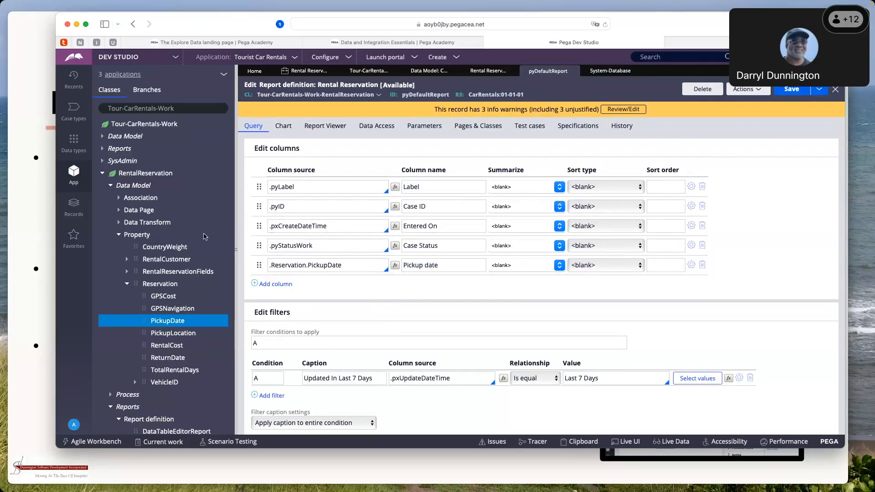
Return to the database class mappings for the Work class category
click(478, 73)
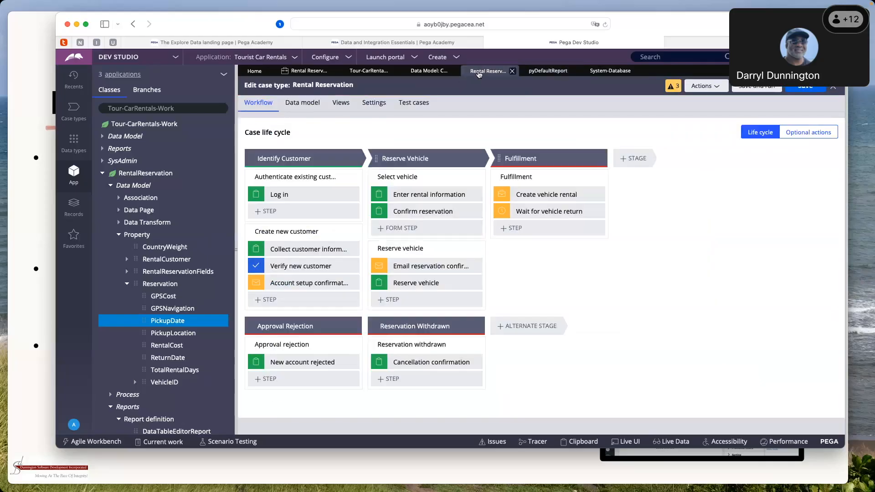
click(423, 73)
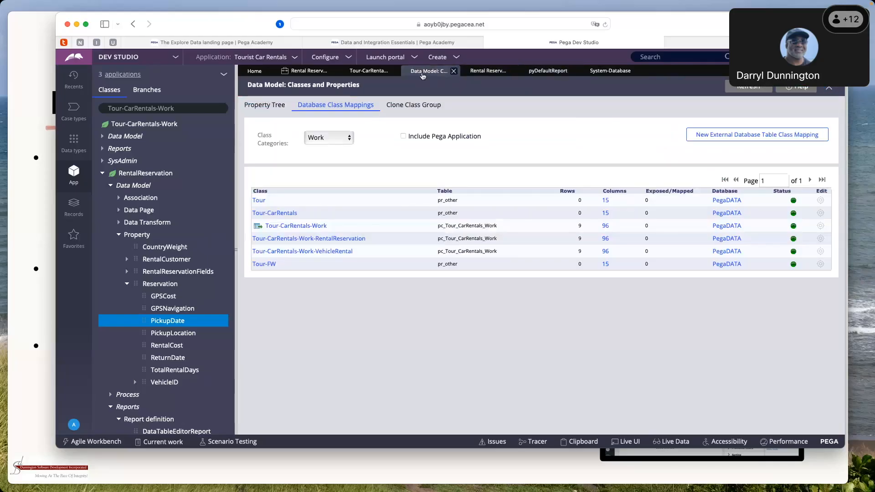
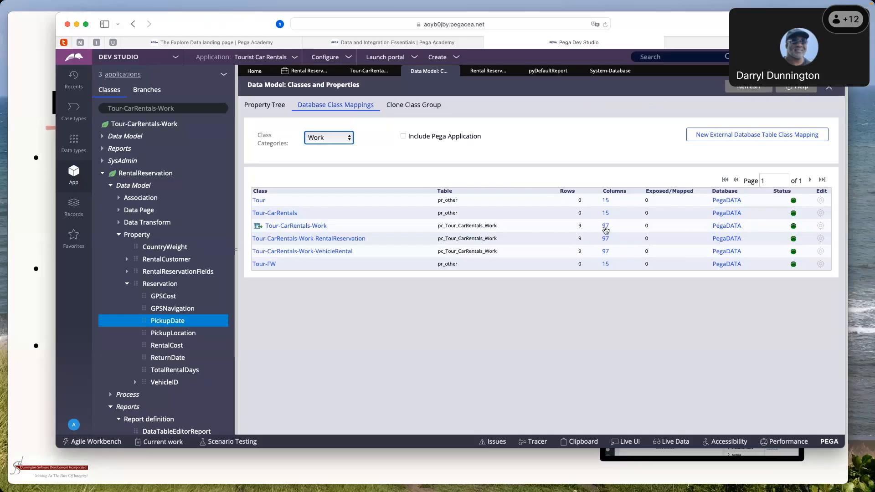
Examine the column list of the pc_Tour_CarRentals_Work table for the Tour-CarRentals-Work class, down to pickupdate_1, and close it
click(605, 226)
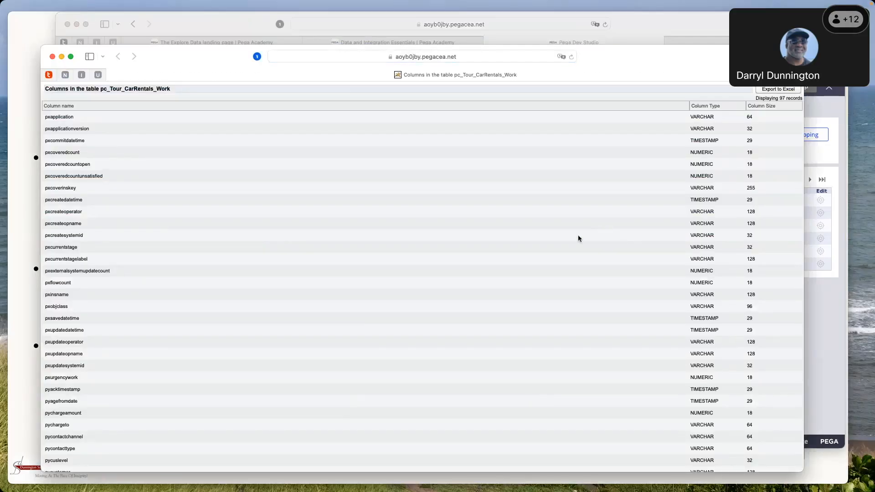
scroll(105, 276, down, 10)
scroll(106, 275, down, 5)
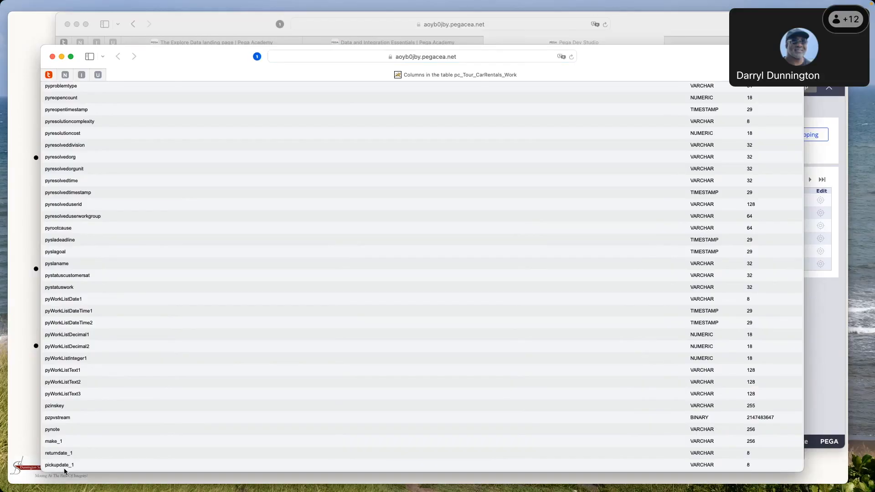
click(52, 57)
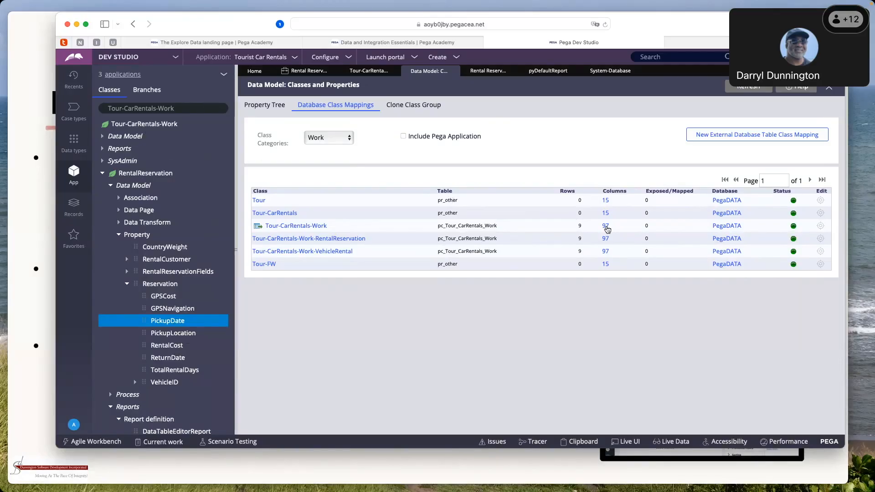
click(606, 226)
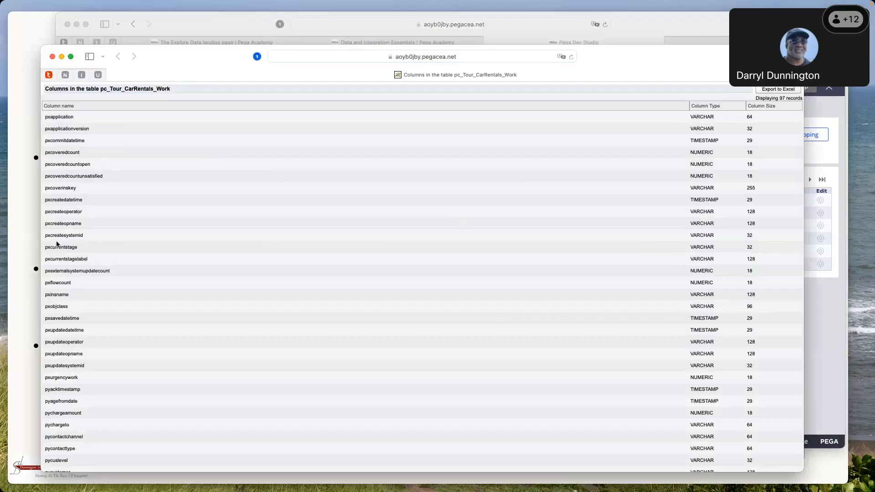
scroll(89, 278, down, 6)
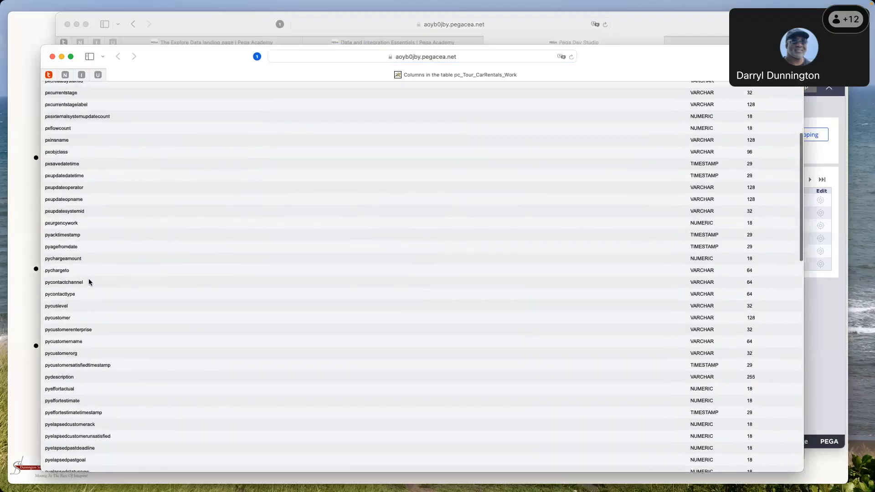
scroll(89, 282, down, 3)
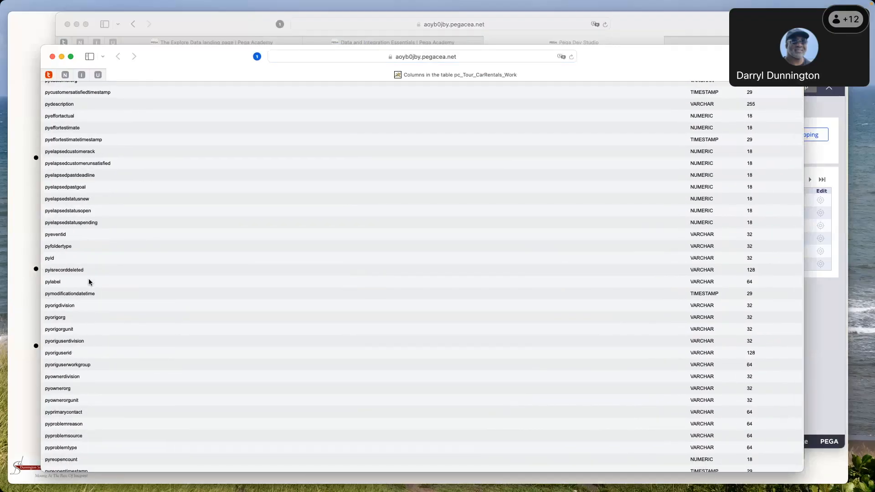
scroll(89, 281, down, 3)
scroll(89, 281, down, 5)
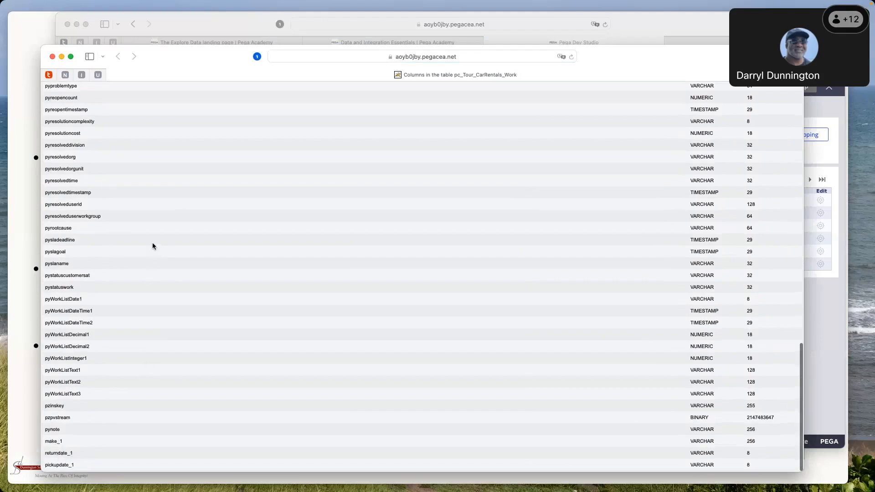
click(52, 56)
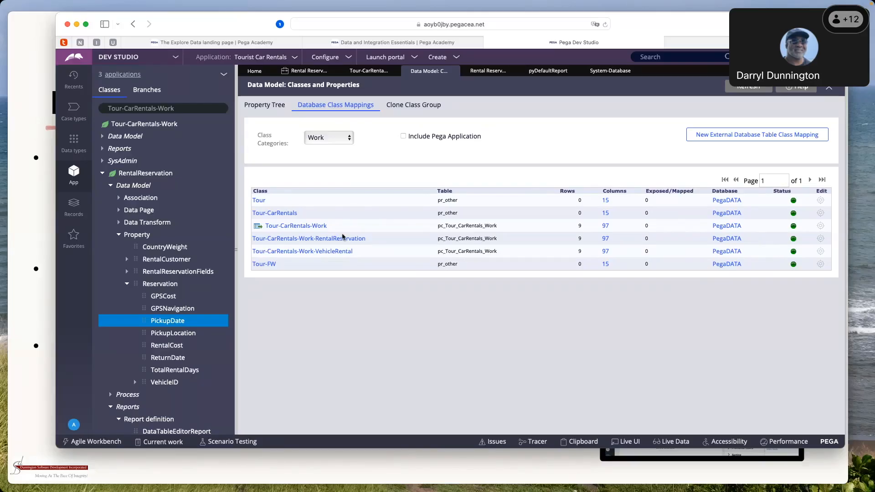
Open the Rental Reservation pyDefaultReport definition and review the Summarize and Sort type options of its .pyLabel column
scroll(178, 337, down, 5)
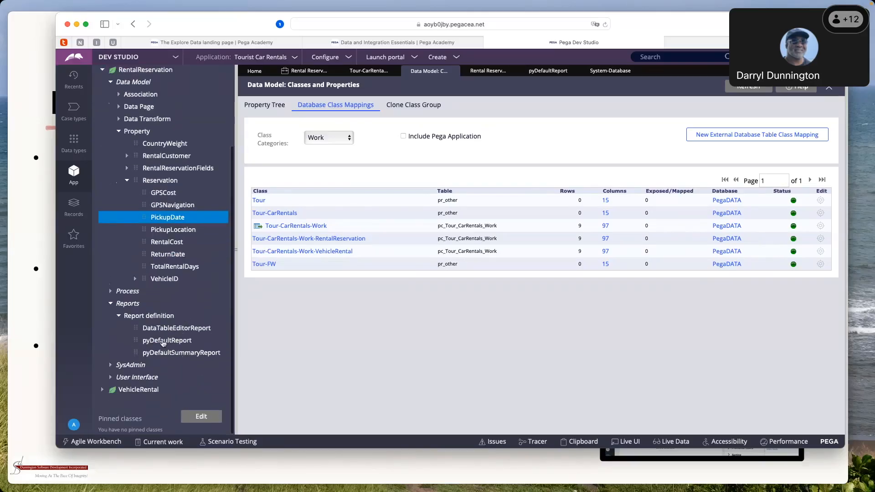
click(163, 341)
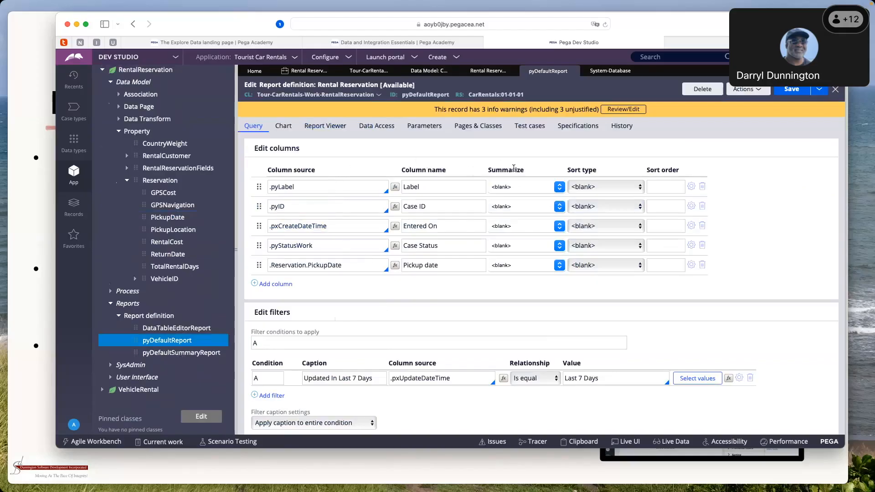
click(557, 190)
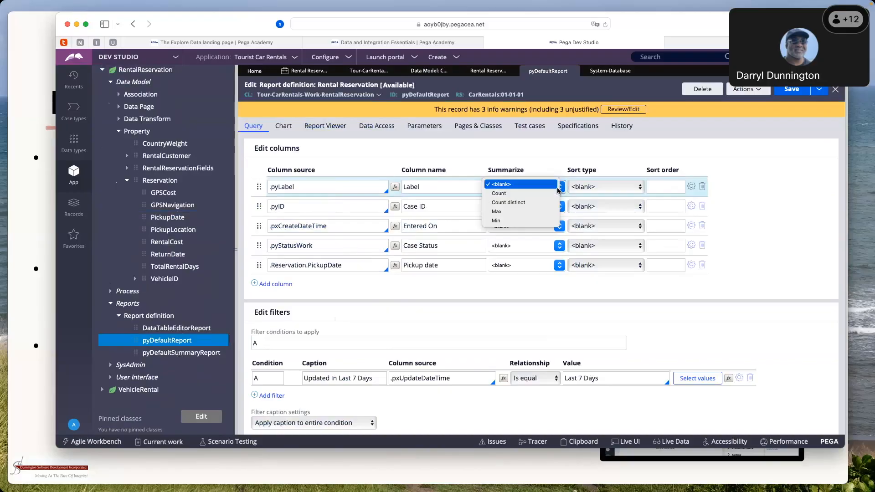
click(639, 192)
click(639, 191)
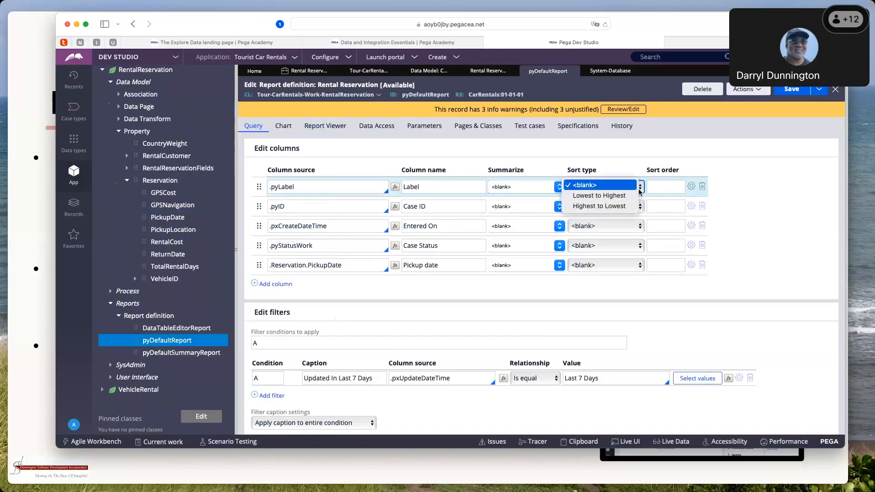
click(671, 193)
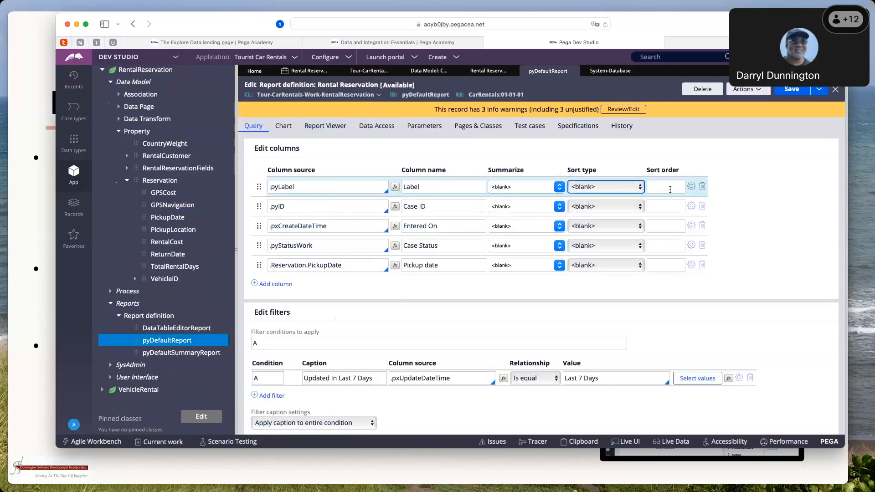
click(427, 382)
Enable Display in report browser among the report viewer user actions of pyDefaultReport, with Case Metrics as the category
click(313, 129)
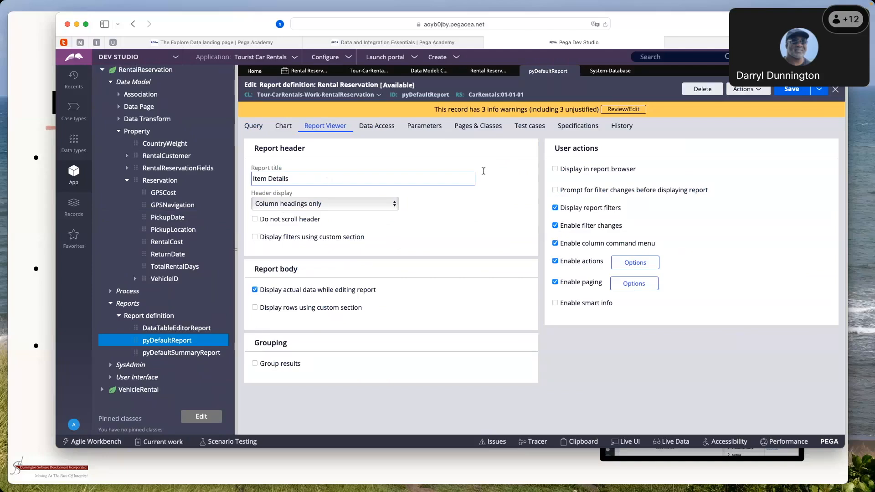
click(556, 170)
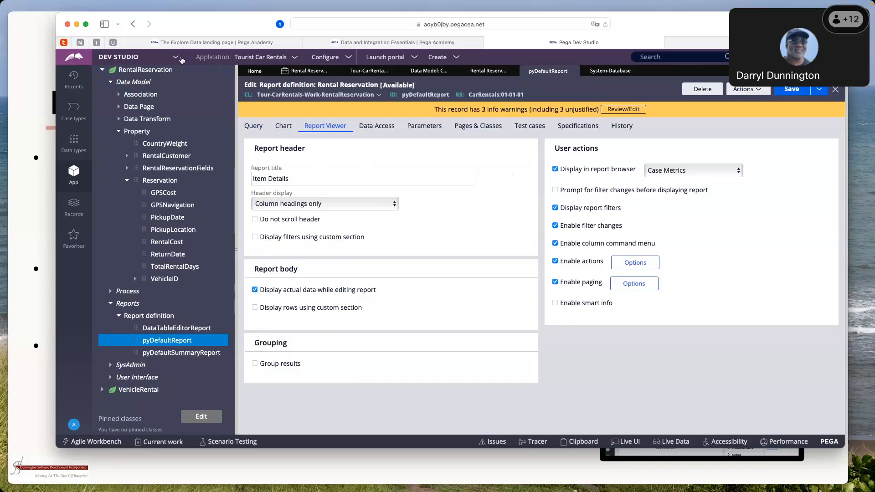
Switch to App Studio and open the Reports page of the Tourist Car Rentals user portal
click(176, 58)
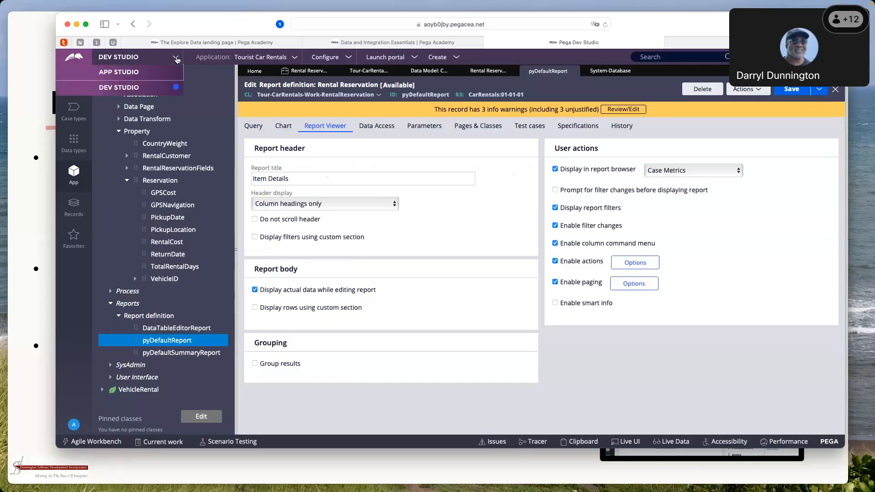
click(149, 72)
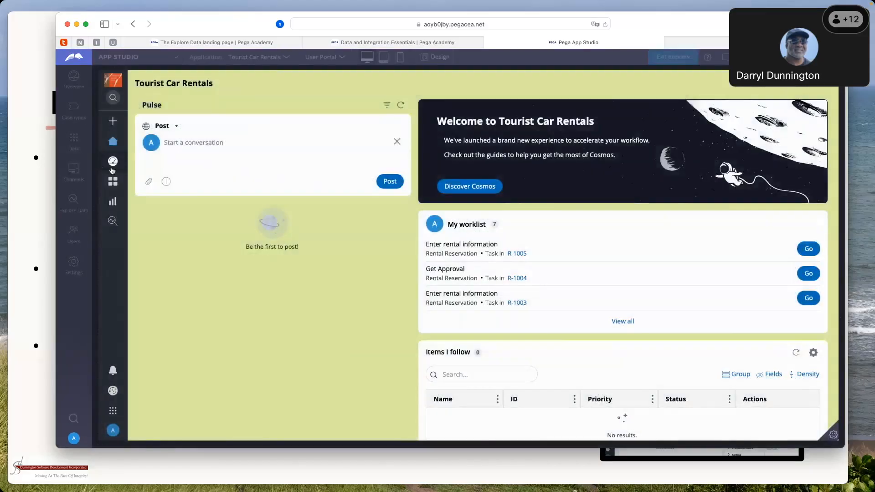
mouse_move(115, 181)
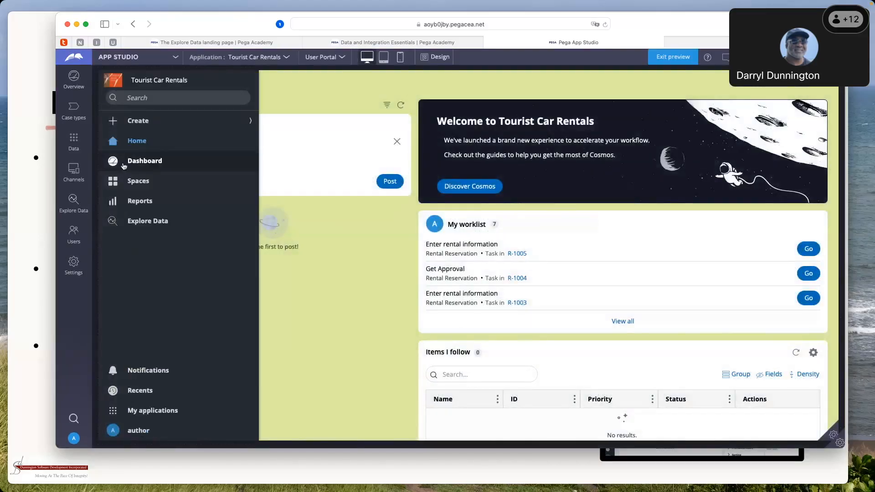
click(136, 205)
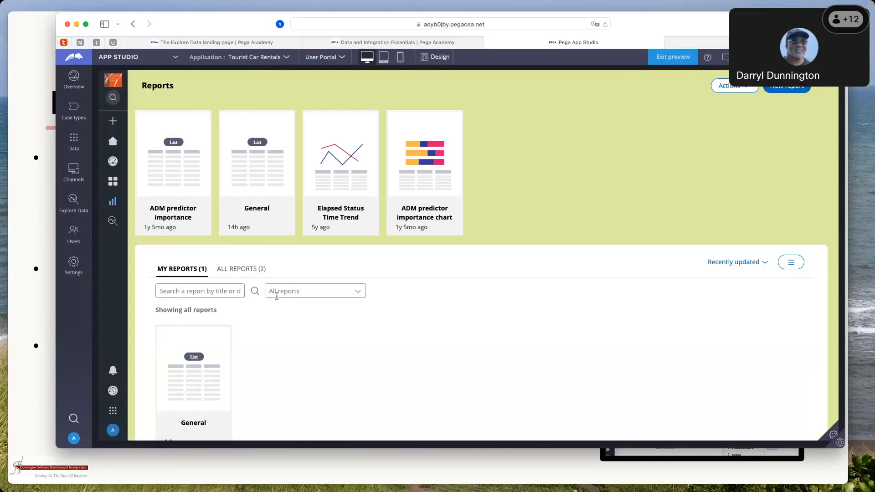
Display all reports and look through the report categories available as a filter
scroll(275, 298, down, 1)
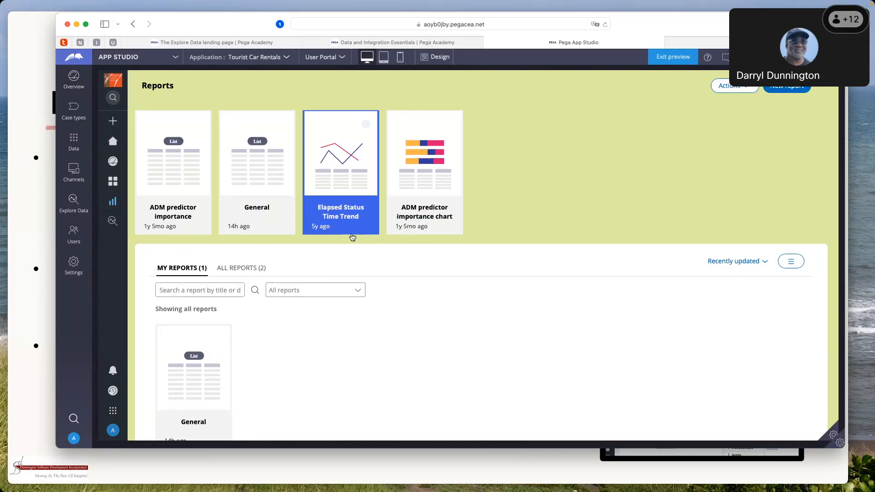
click(360, 295)
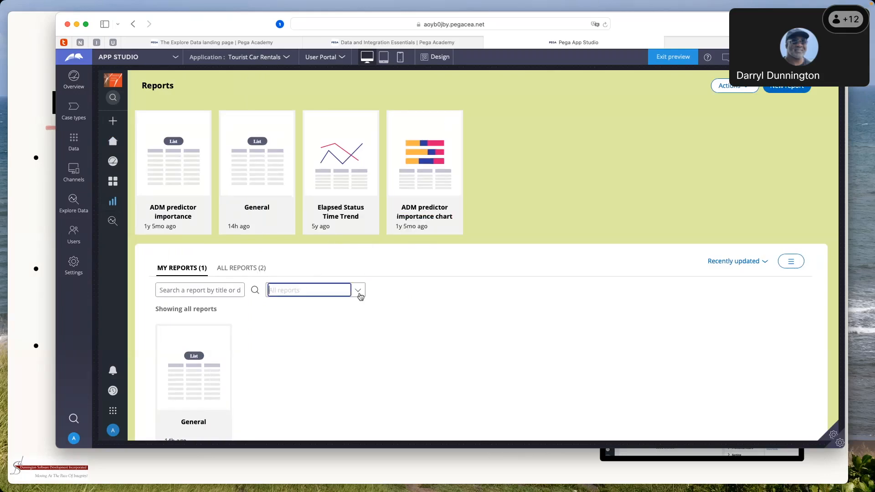
click(360, 297)
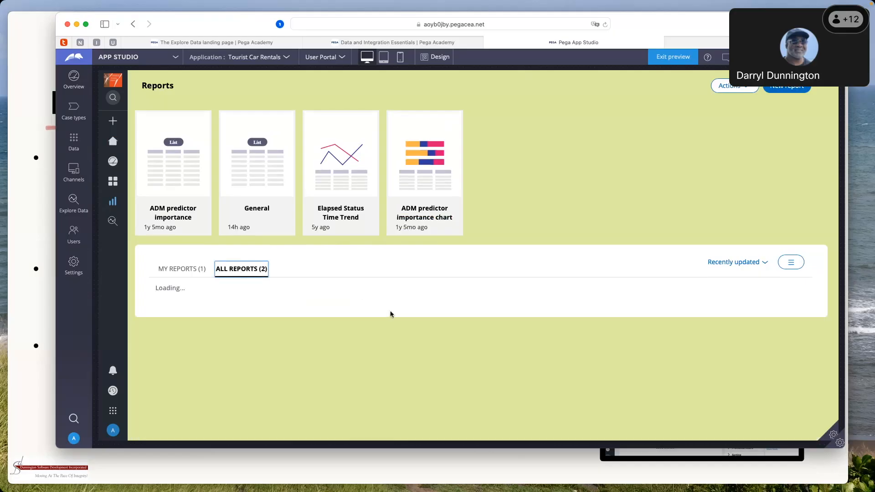
click(358, 293)
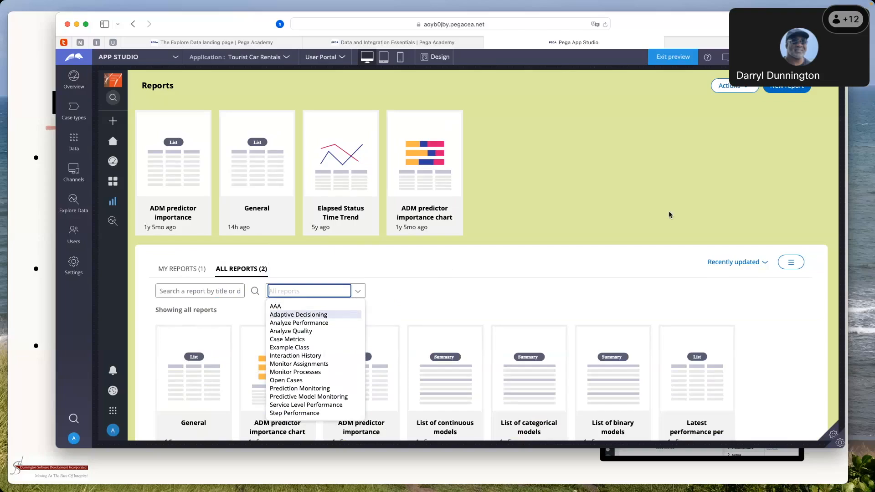
Review the public and private report categories in Manage Categories and return to the Reports page
click(749, 90)
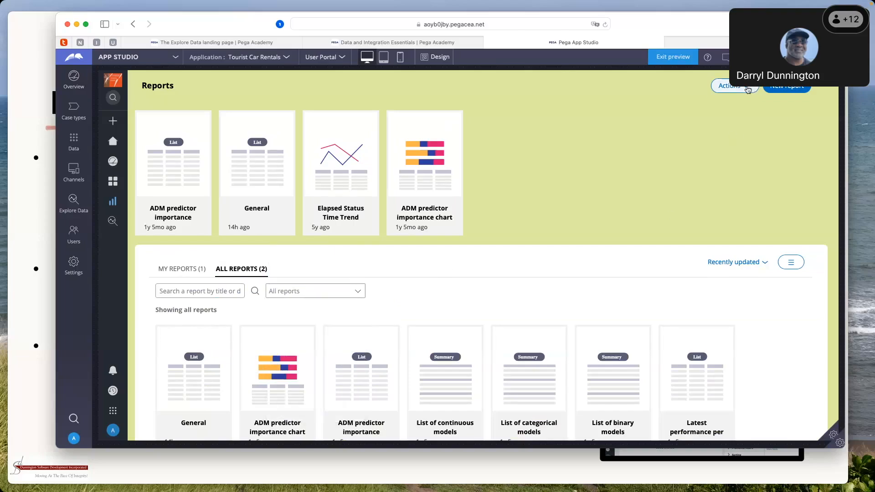
click(747, 89)
click(741, 102)
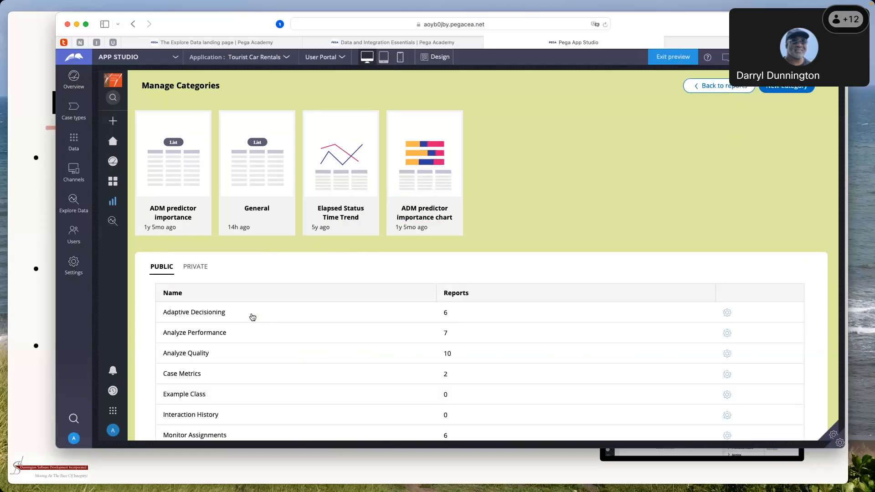
scroll(253, 317, down, 5)
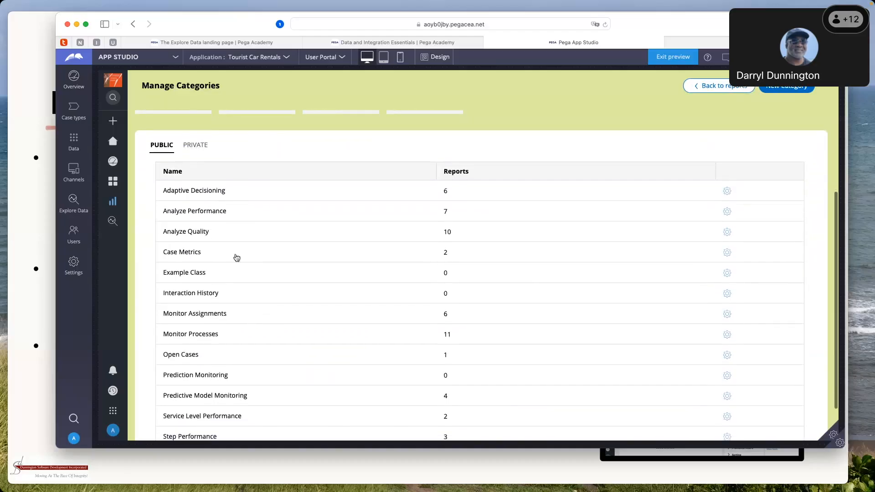
click(195, 145)
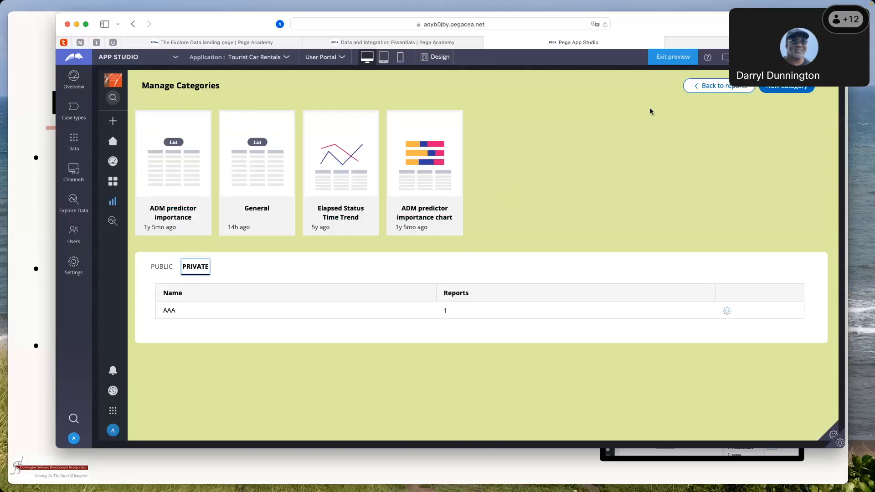
click(697, 87)
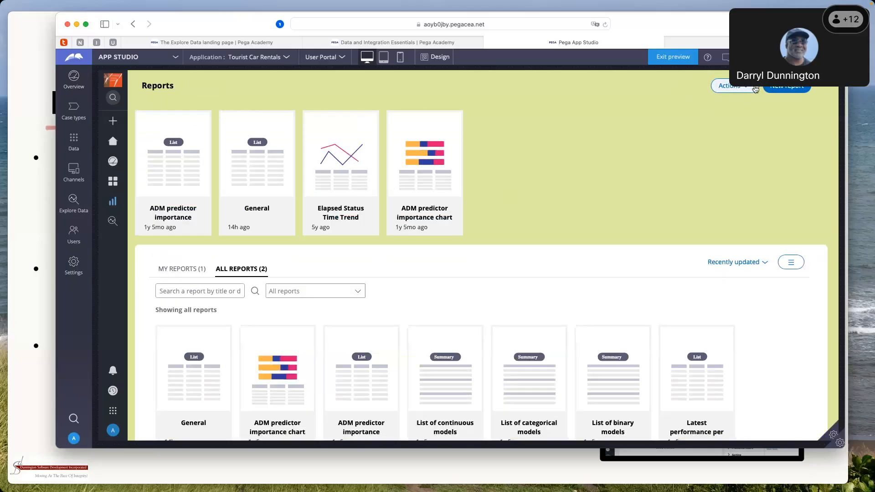
Reopen the report category management page and show the public categories
click(755, 89)
click(743, 100)
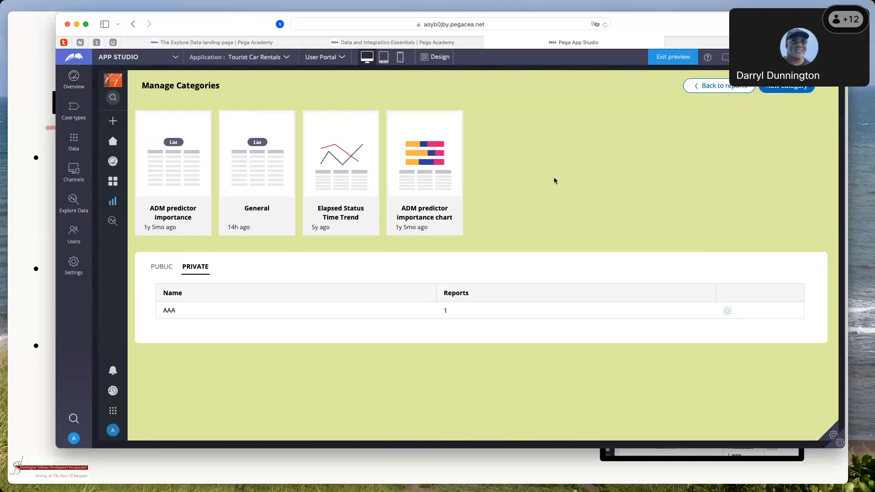
click(161, 267)
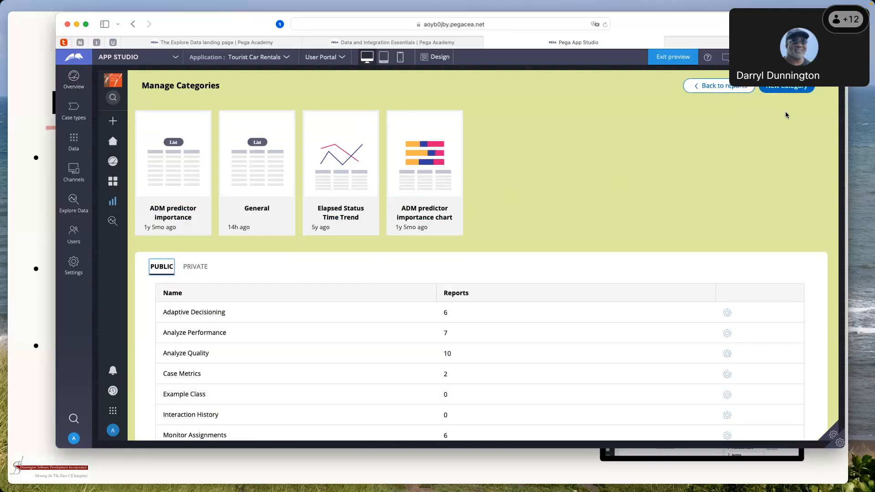
Create a report category named NewExampleCategory with the description New Example Category
click(777, 91)
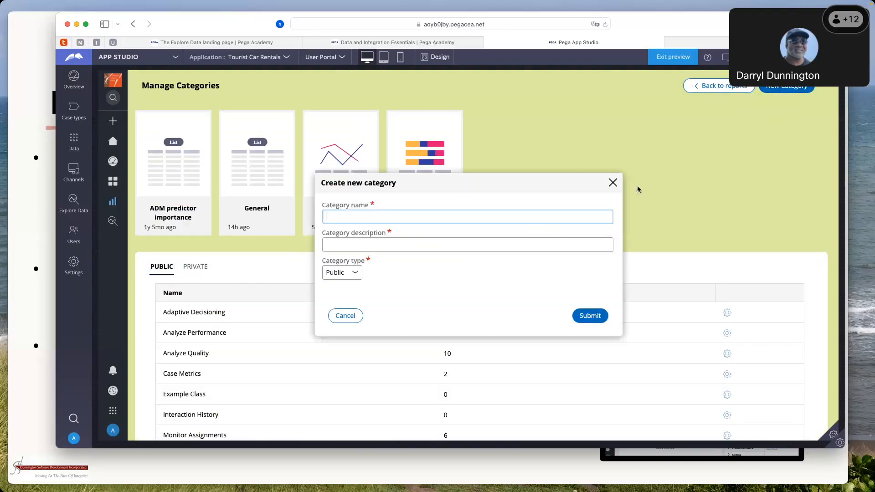
text(New)
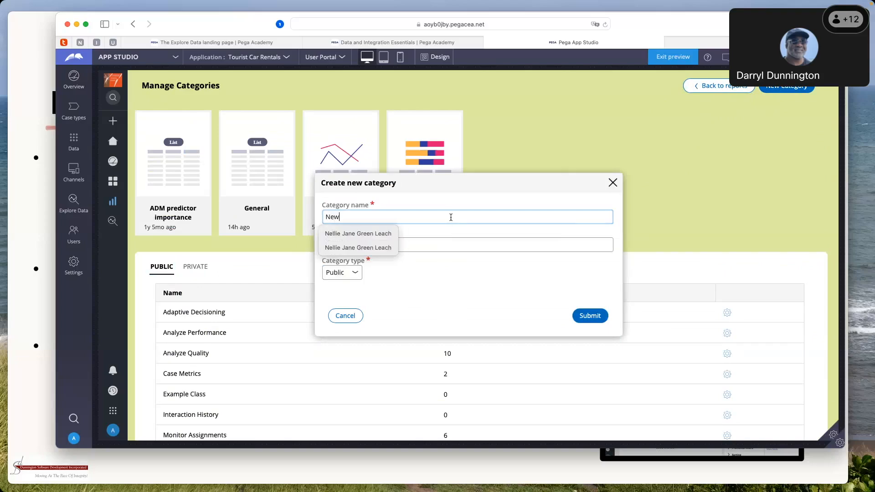
text( Example )
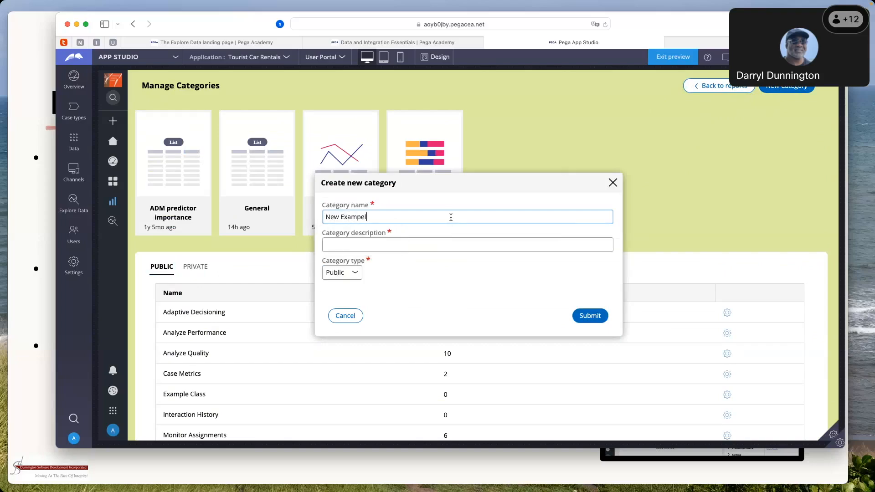
text(Category)
key(Tab)
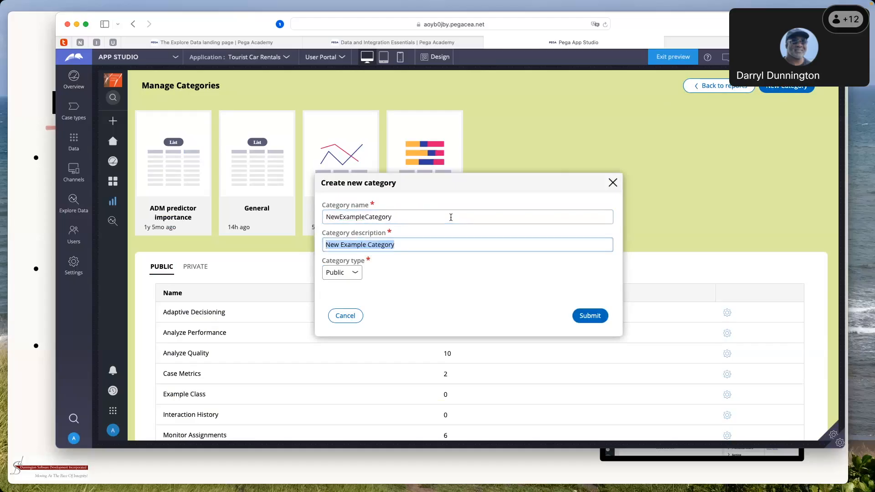
key(Tab)
click(356, 272)
click(338, 281)
click(578, 316)
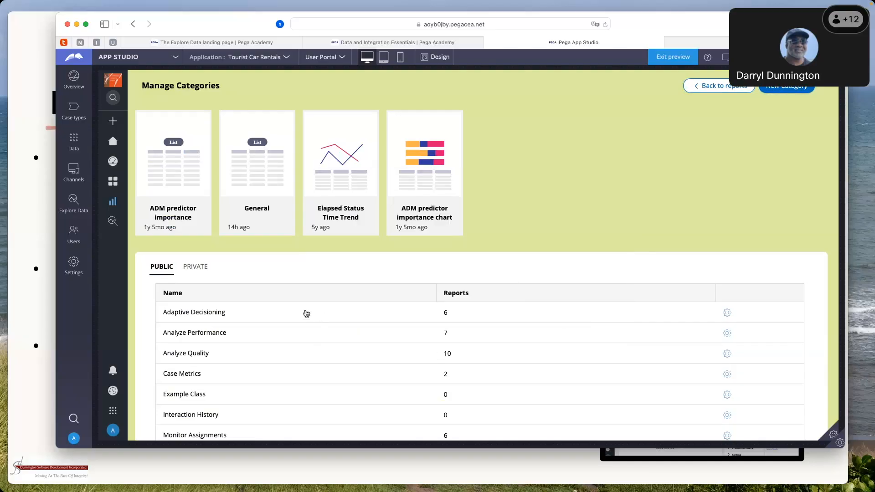
Review the private and public report categories and return to the Reports page
click(202, 268)
click(202, 268)
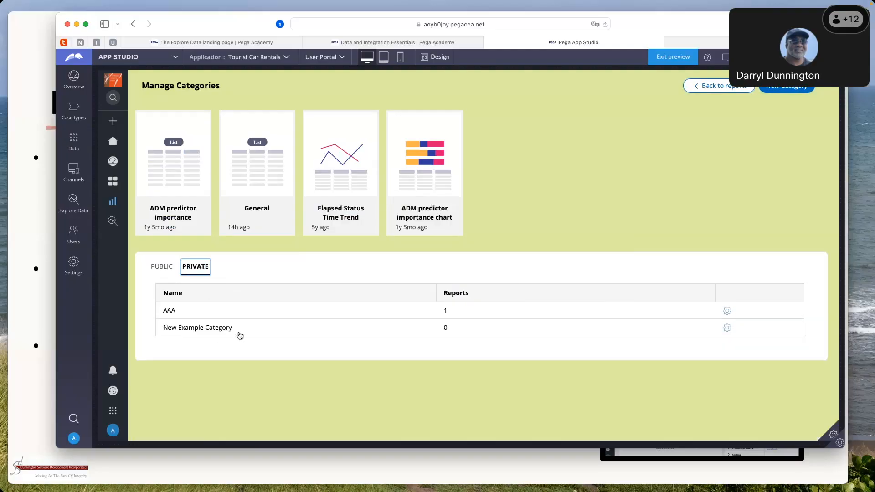
click(162, 268)
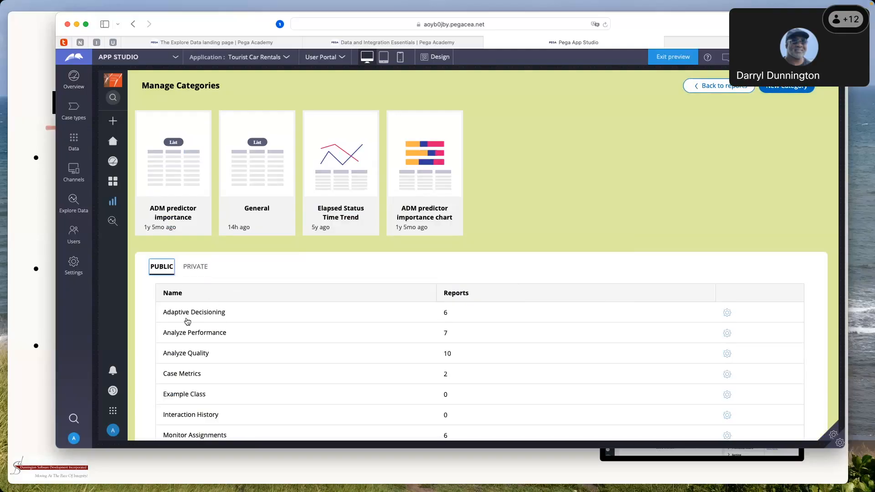
click(700, 89)
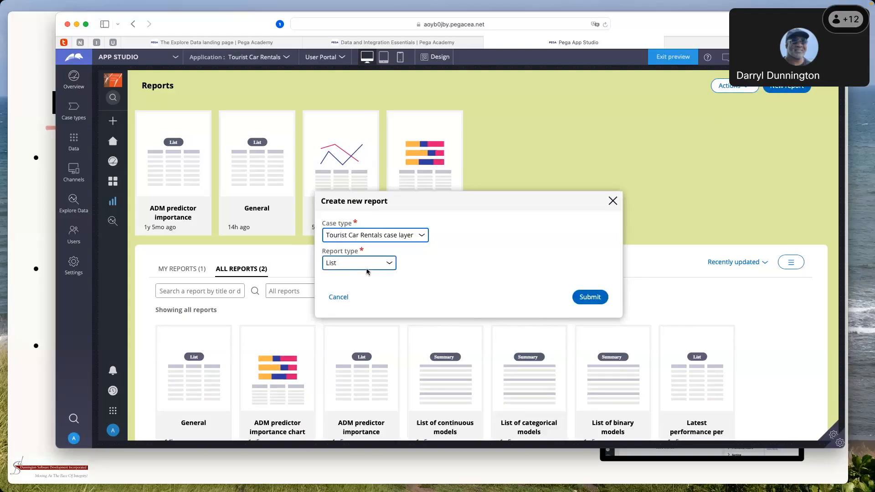
Start a new Summary or Chart report on the Tourist Car Rentals case layer and return to the Reports page without saving it
click(390, 265)
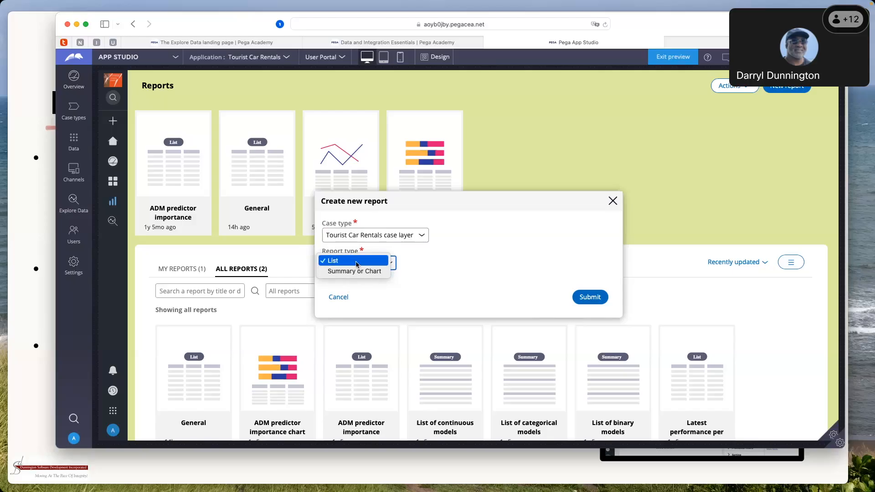
click(354, 270)
click(589, 299)
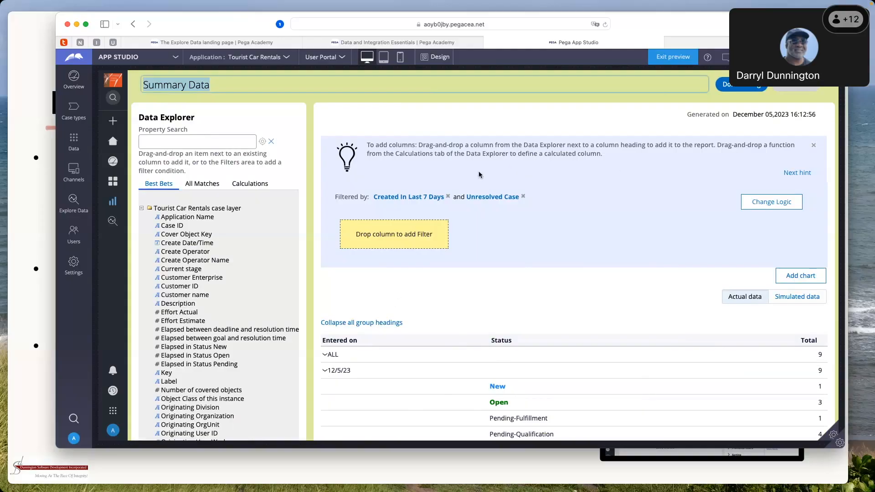
click(113, 205)
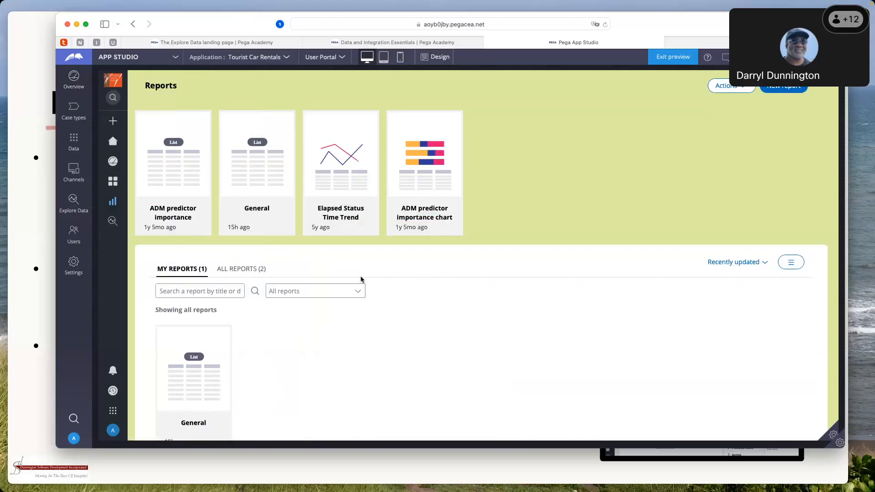
Find the Elapsed Status Time Trend report among all reports, open it and look through its available actions
click(261, 272)
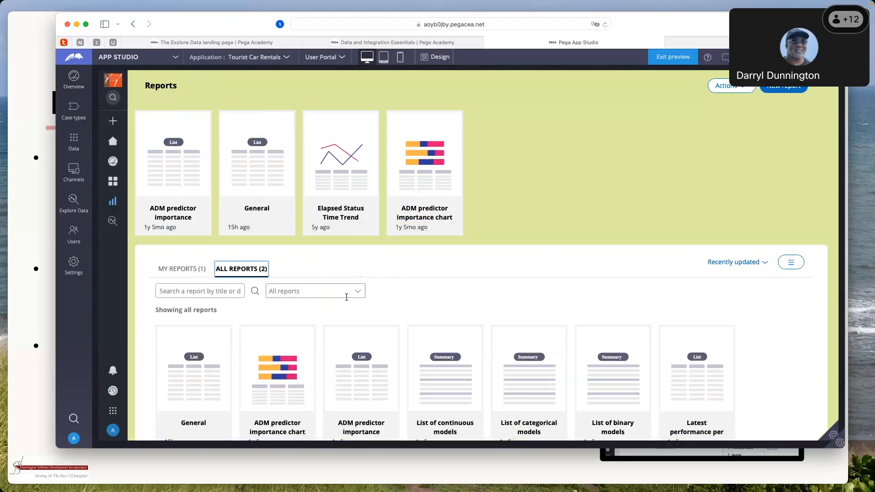
scroll(403, 303, down, 3)
scroll(403, 303, down, 2)
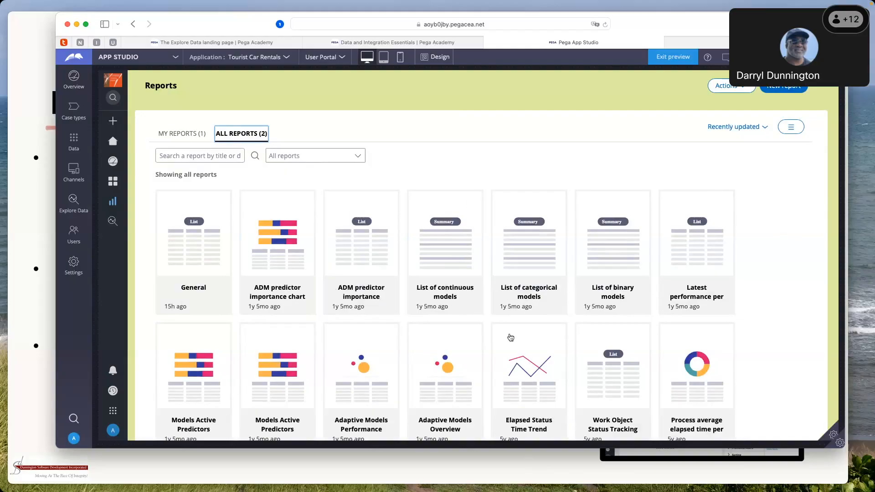
scroll(529, 349, down, 2)
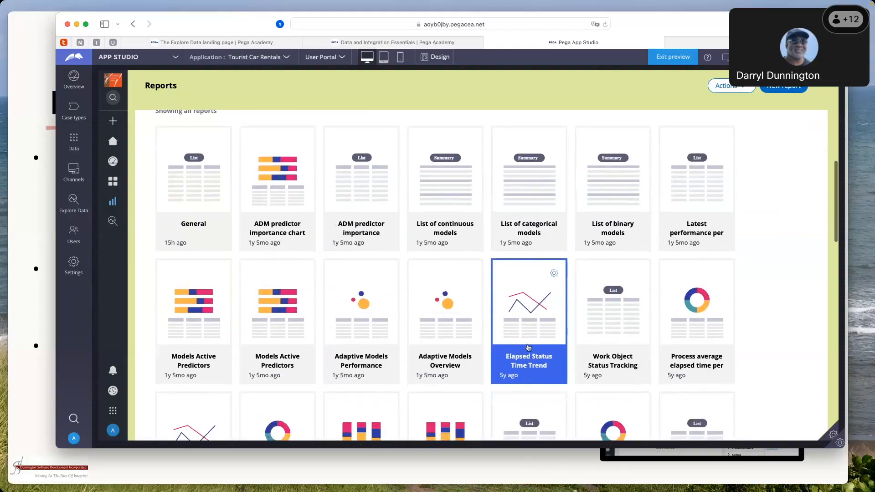
click(528, 309)
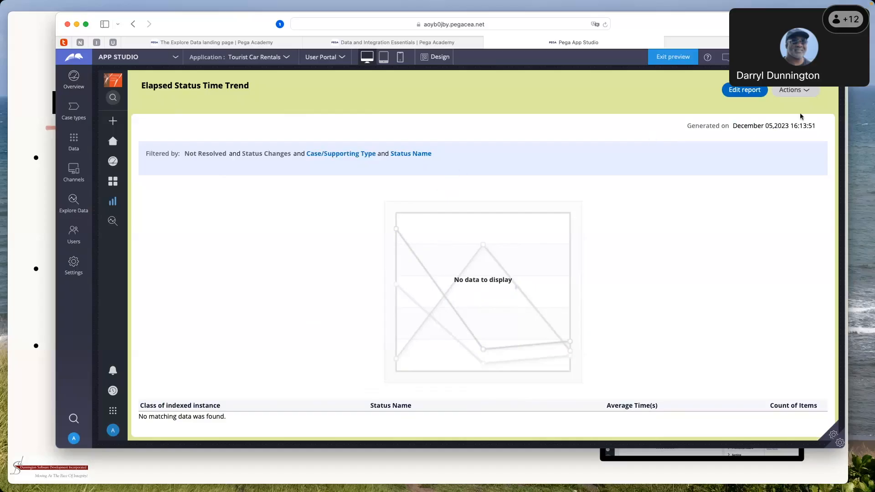
click(807, 93)
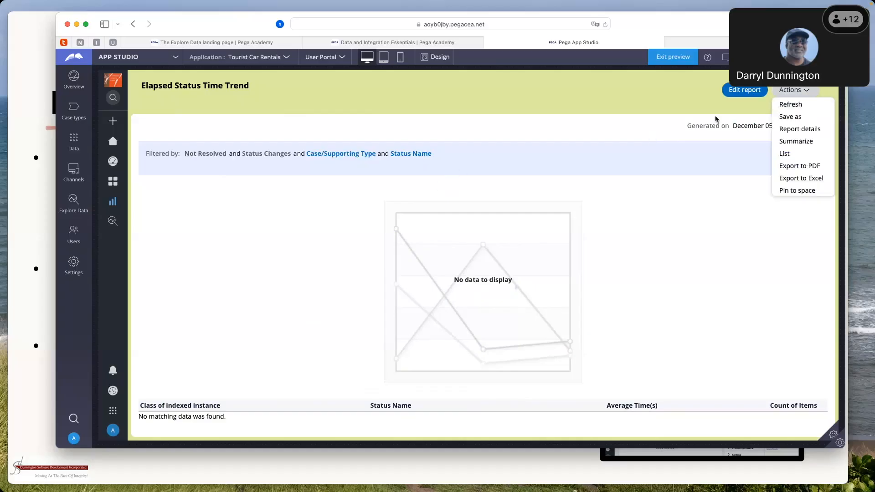
click(639, 150)
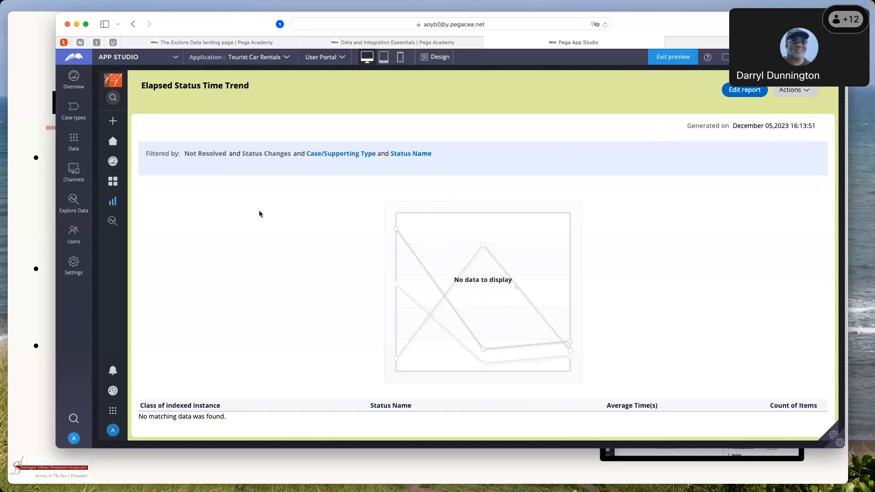
Return to the Reports page, filter all reports by the Case Metrics category and clear the filter
click(117, 206)
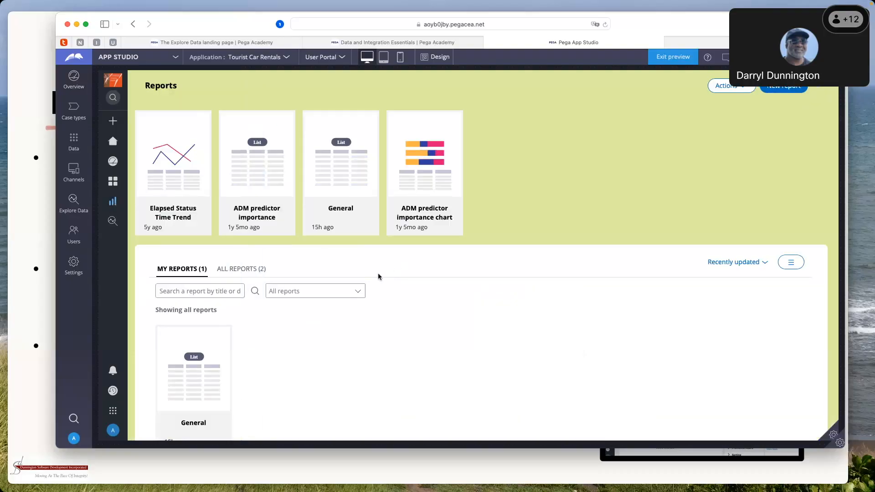
click(360, 295)
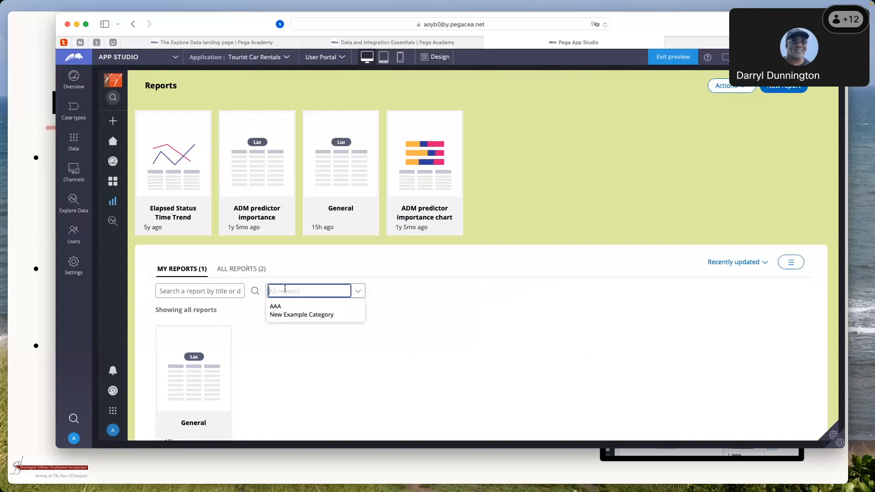
click(240, 270)
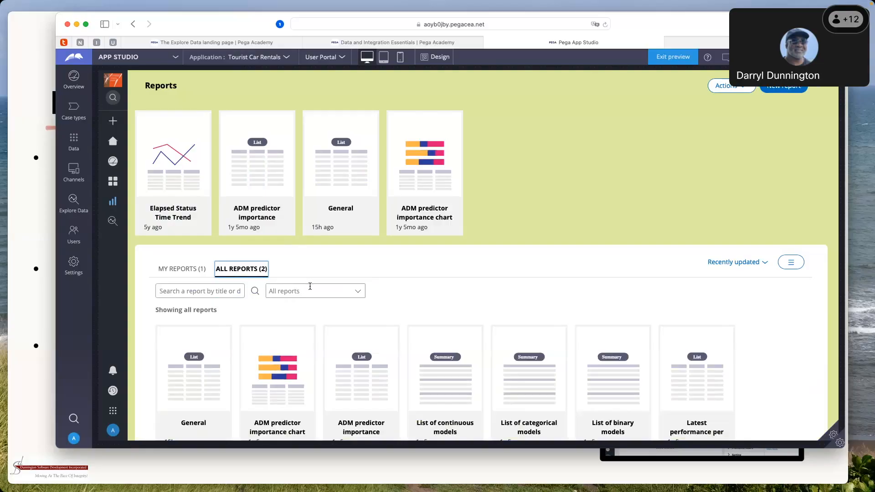
click(362, 294)
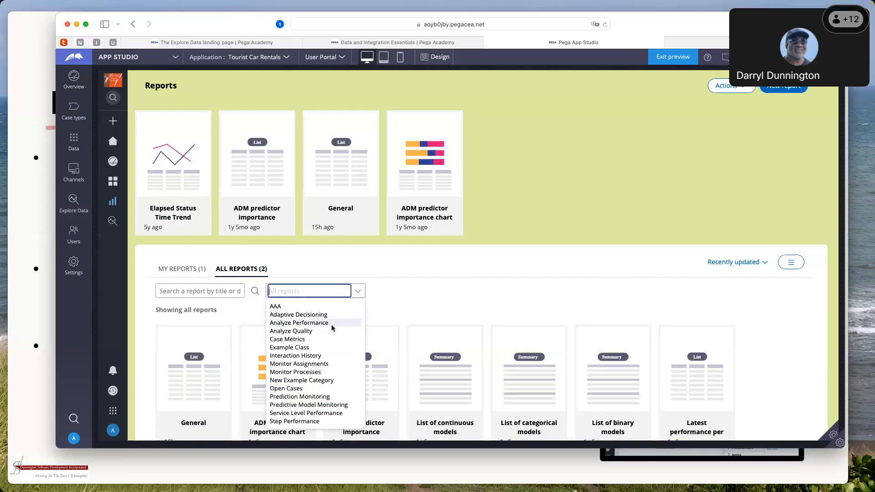
click(303, 339)
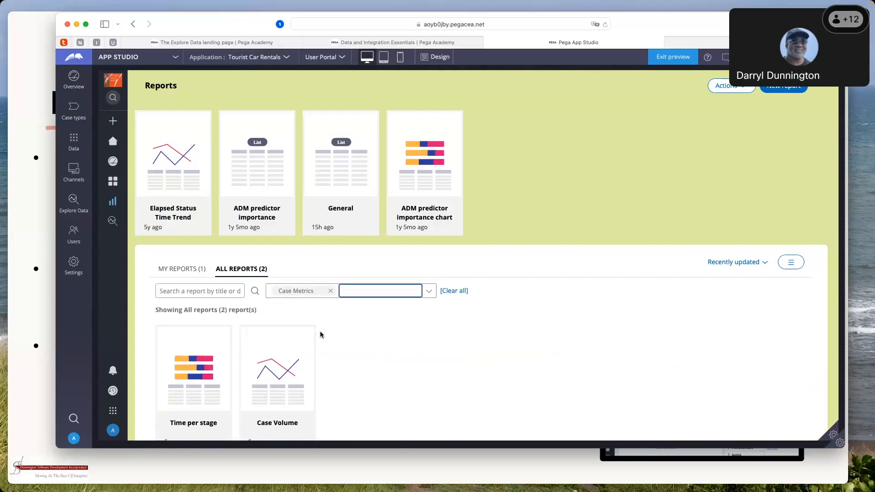
scroll(320, 335, down, 2)
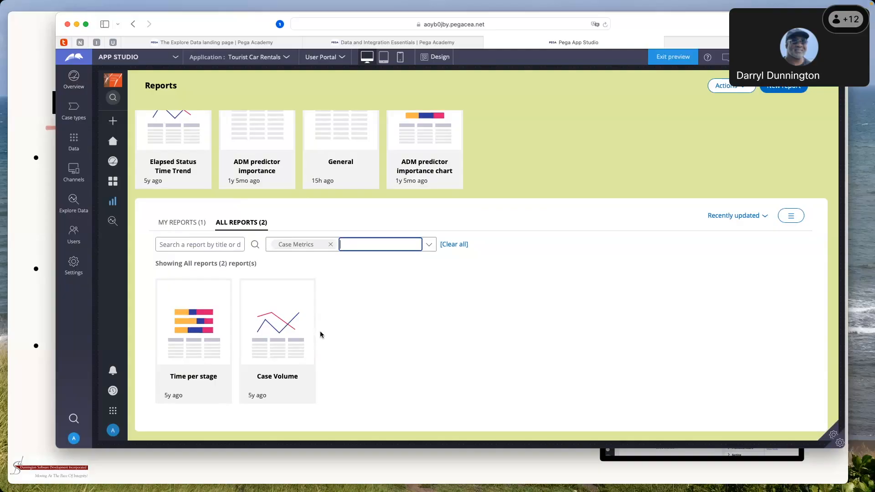
click(454, 246)
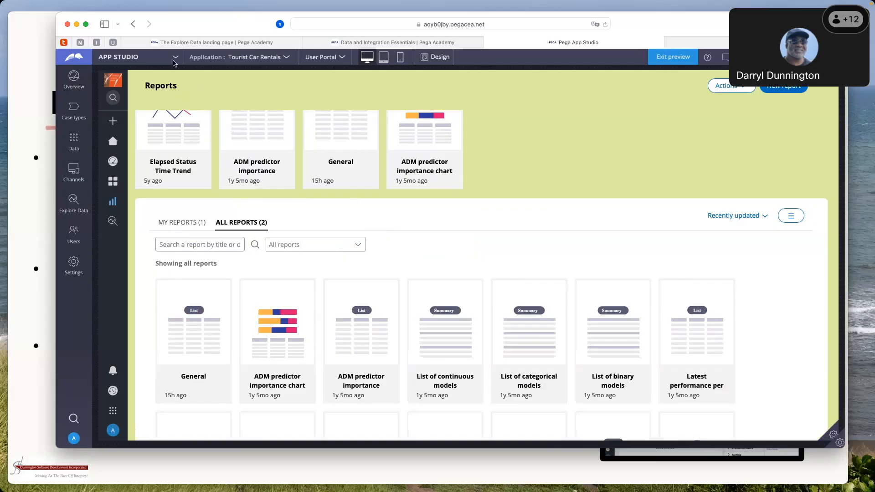
Switch to Dev Studio and save a copy of pyDefaultReport labelled Example Rental Reservation in Tour-CarRentals-Work-RentalReservation, ruleset CarRentals 01-01-01
click(175, 59)
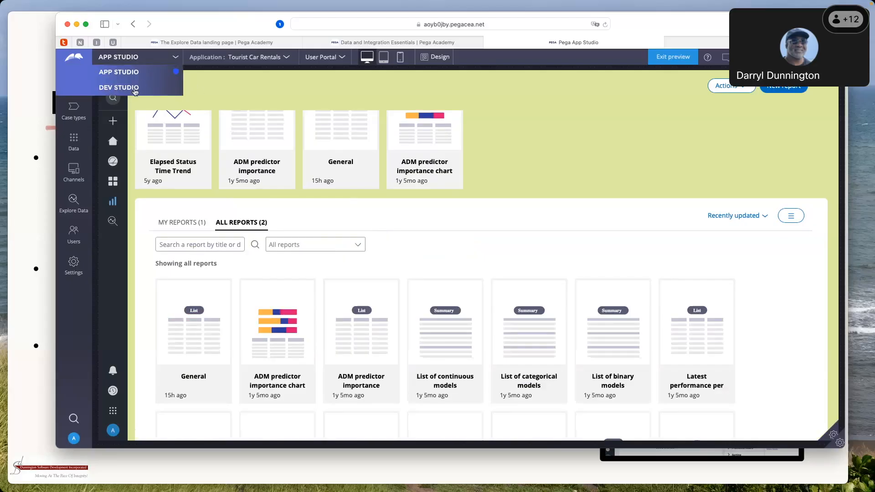
click(136, 89)
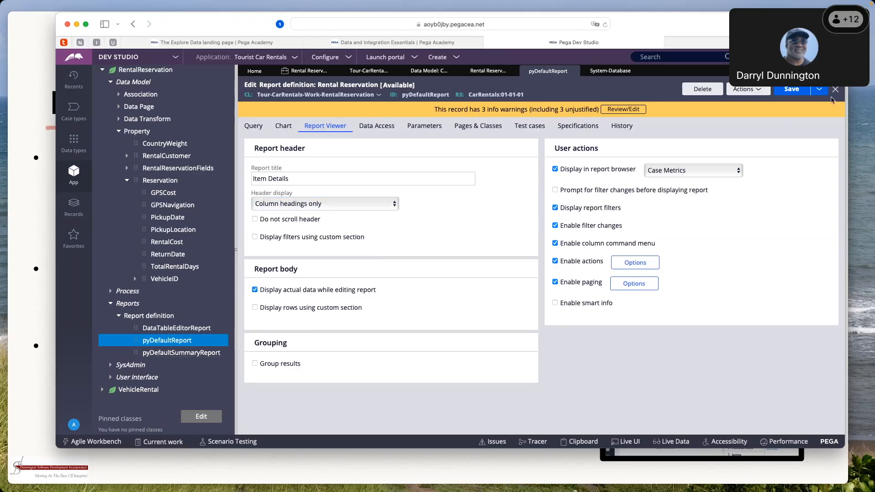
click(820, 91)
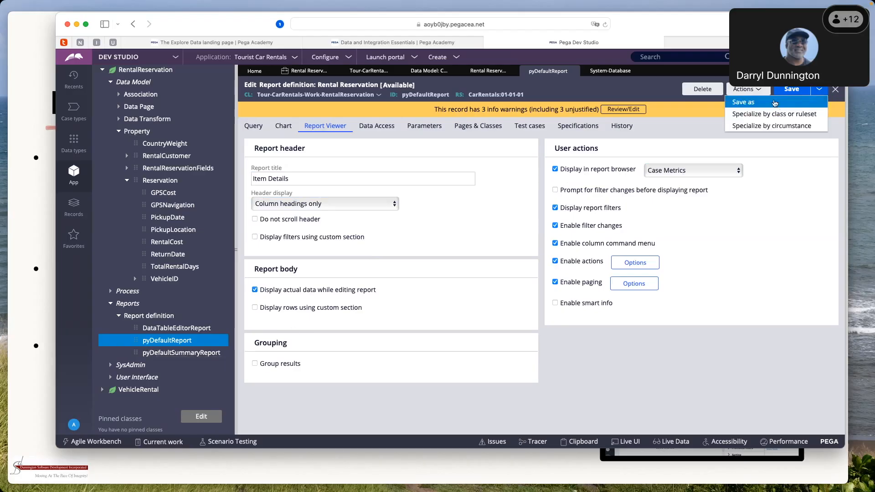
click(772, 104)
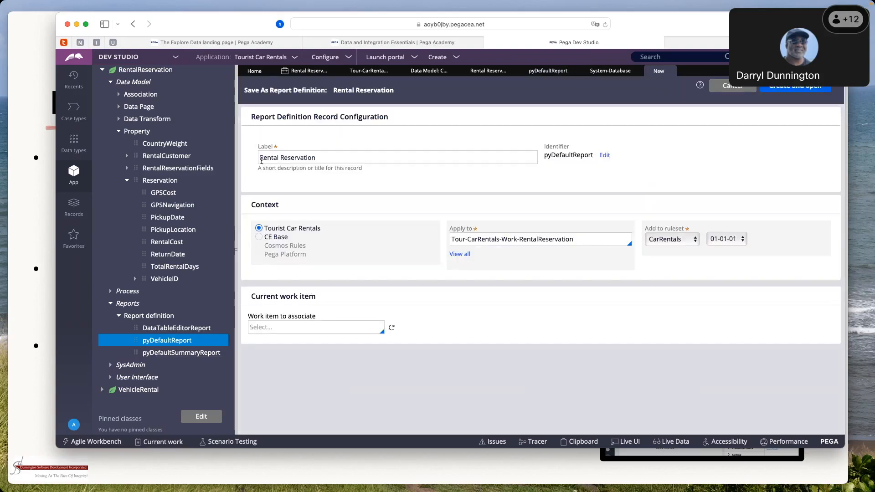
click(270, 170)
text(j)
text(Ex)
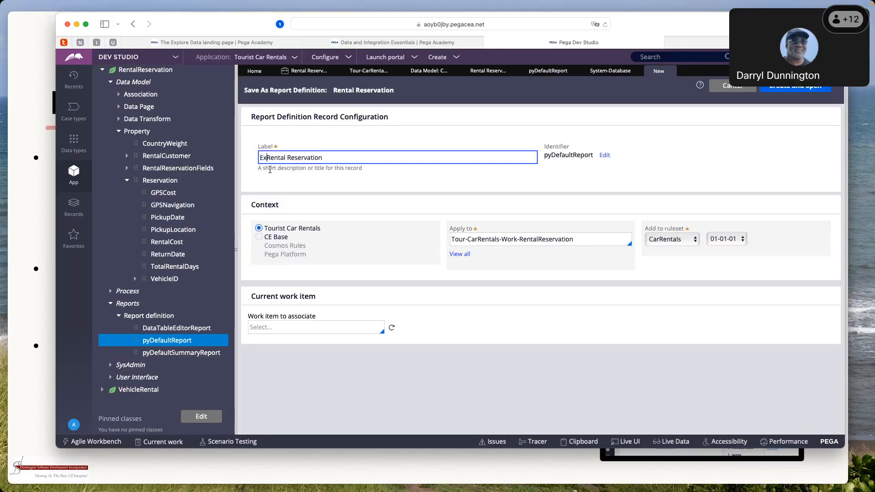
text(ample)
key(Tab)
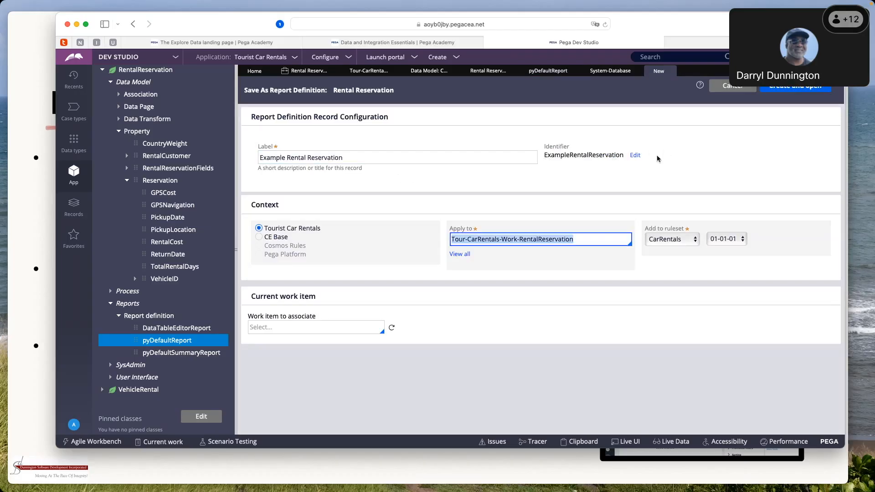
click(796, 90)
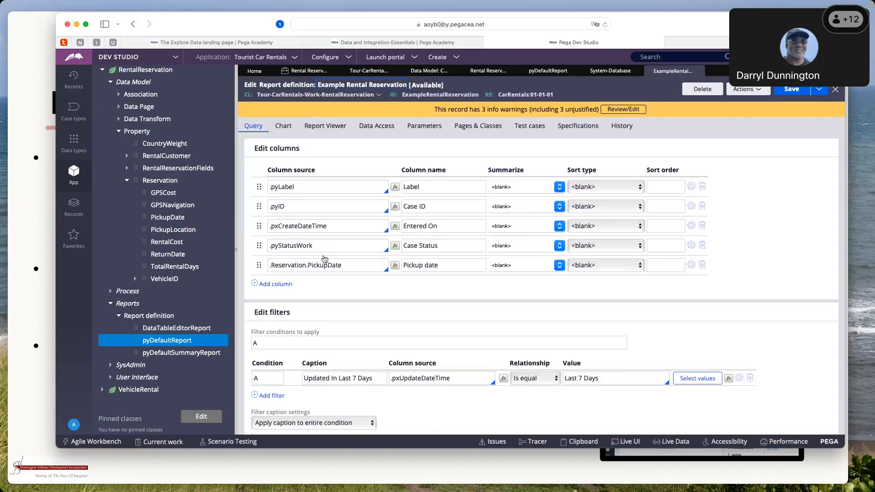
Check the report browser and title settings of Example Rental Reservation and save the report definition
click(328, 132)
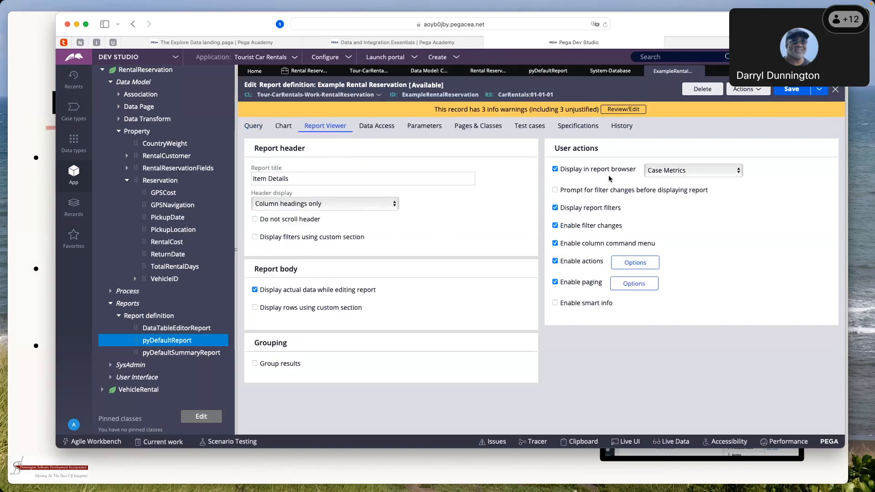
click(792, 89)
Refresh the App Explorer and list the report definitions under the RentalReservation class
scroll(194, 111, up, 5)
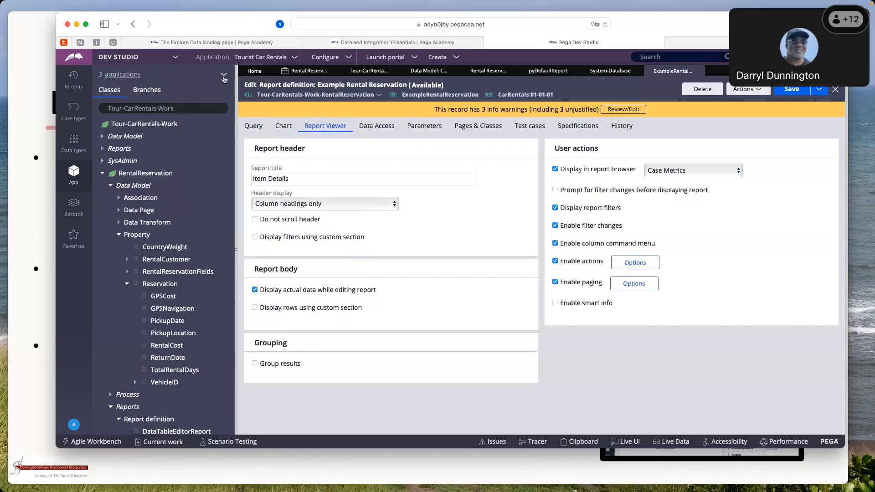
click(224, 79)
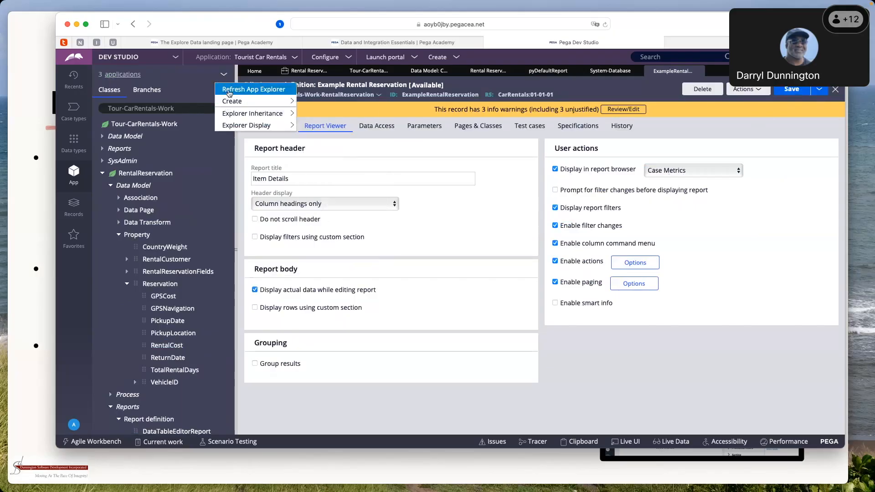
click(229, 92)
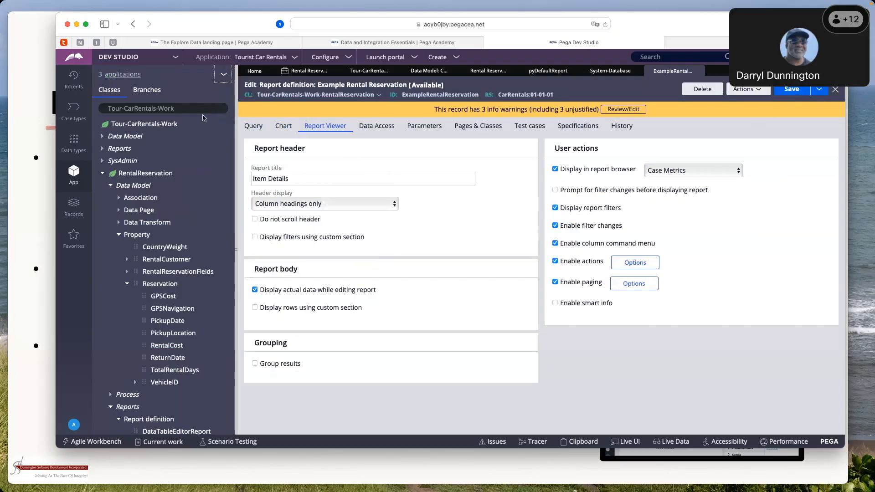
click(103, 161)
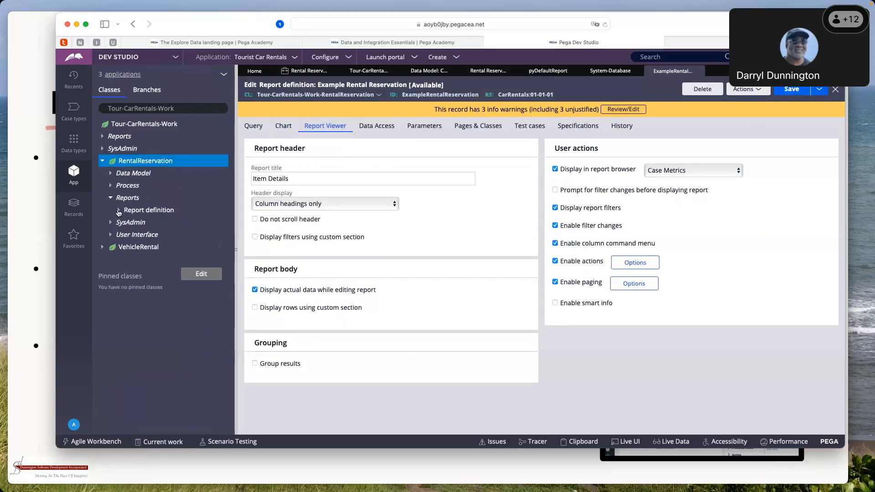
click(119, 211)
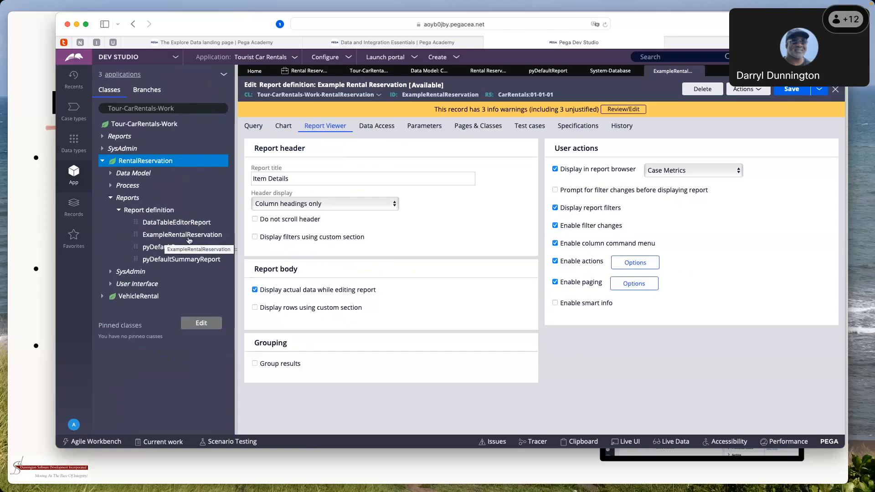
Highlight the report title Item Details in the Example Rental Reservation report definition and switch to App Studio
click(287, 174)
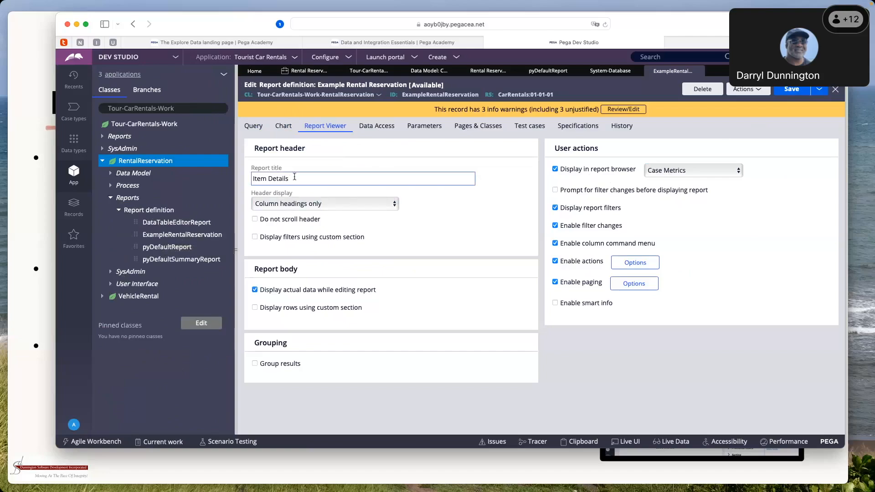
drag(294, 179, 254, 178)
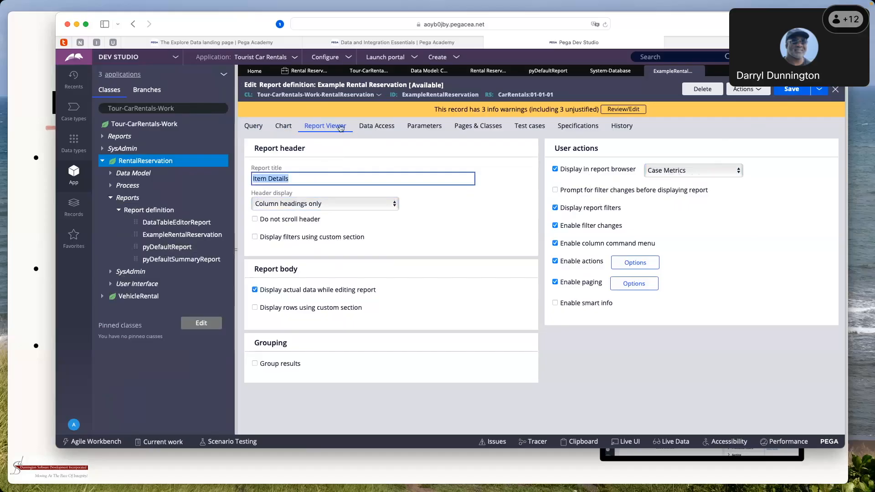
click(175, 57)
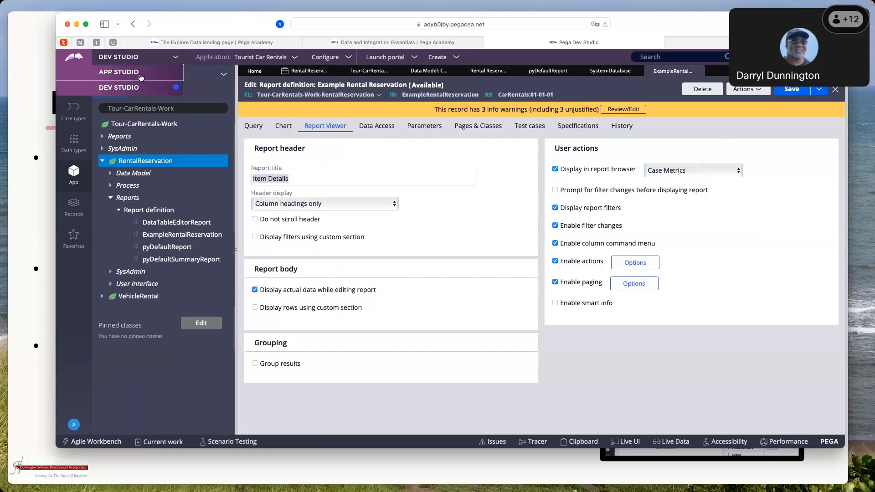
click(141, 76)
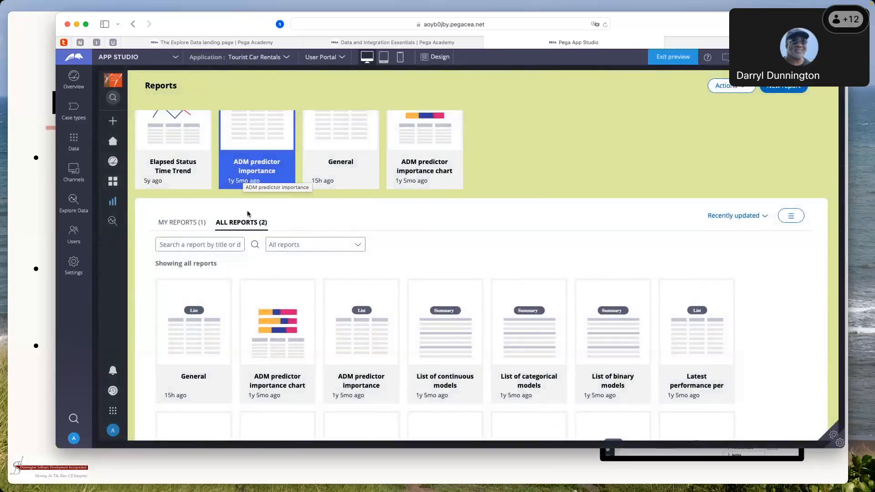
Filter all reports in the report browser by the Case Metrics category
click(242, 223)
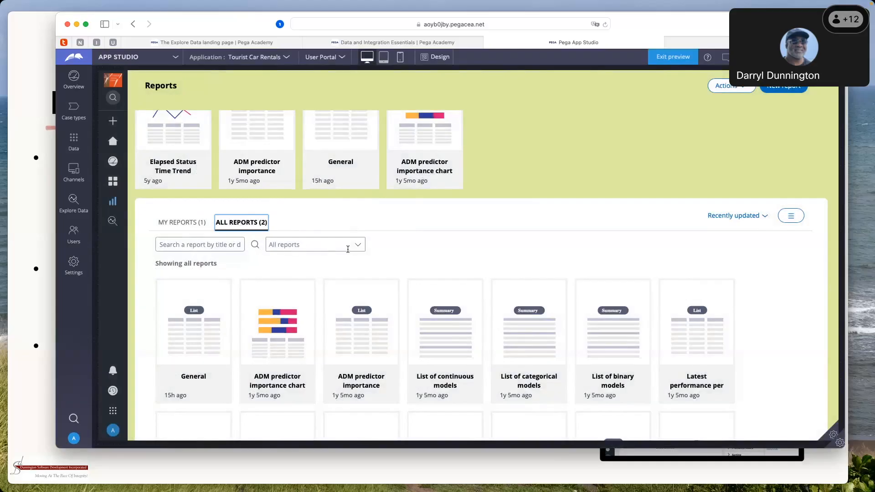
click(358, 247)
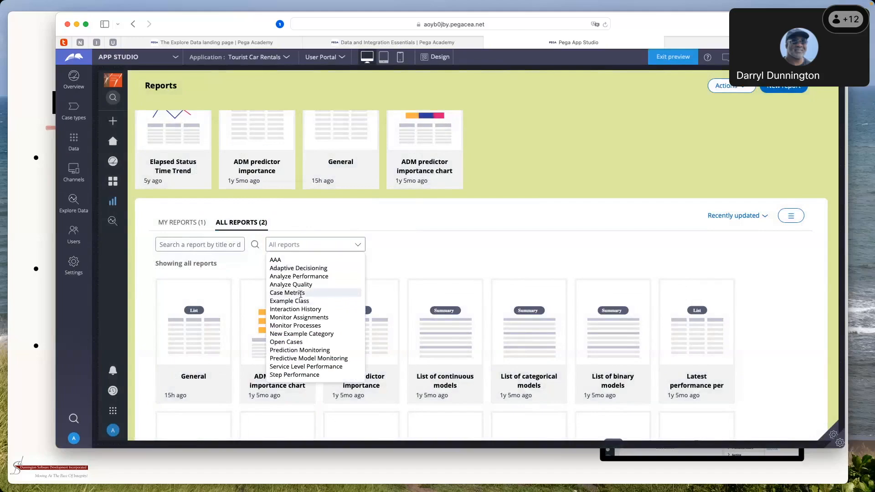
click(301, 293)
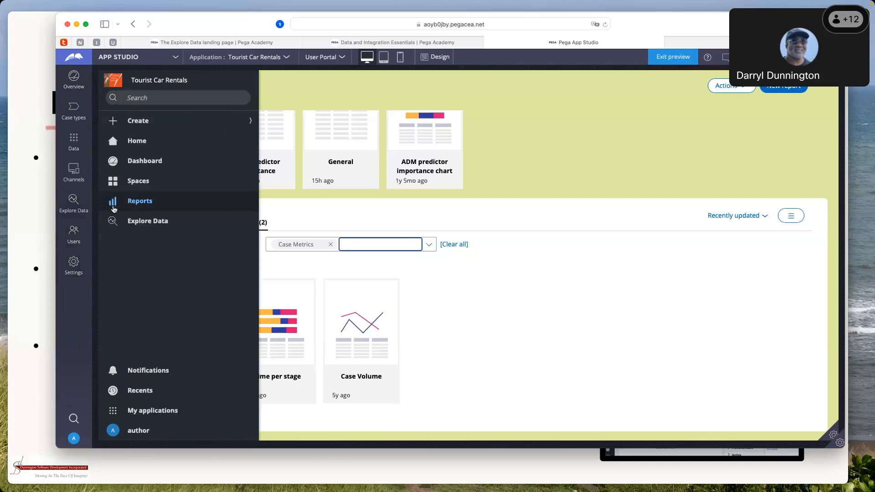
Go to the Explore Data page of the user portal, review its insights and look at the choices for what to explore
click(115, 223)
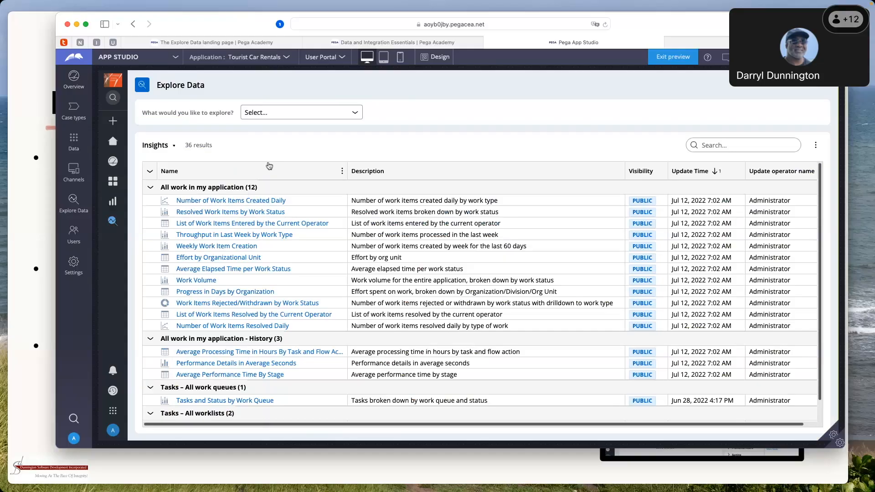
scroll(270, 165, down, 1)
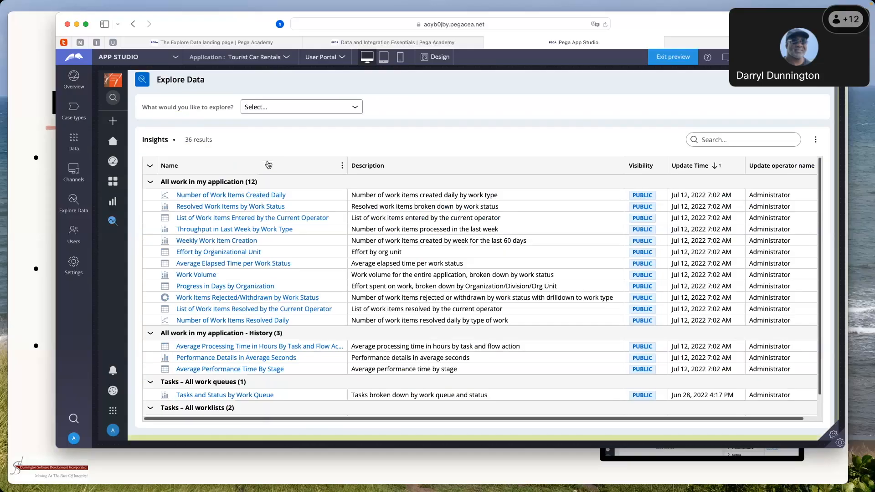
click(357, 110)
click(355, 108)
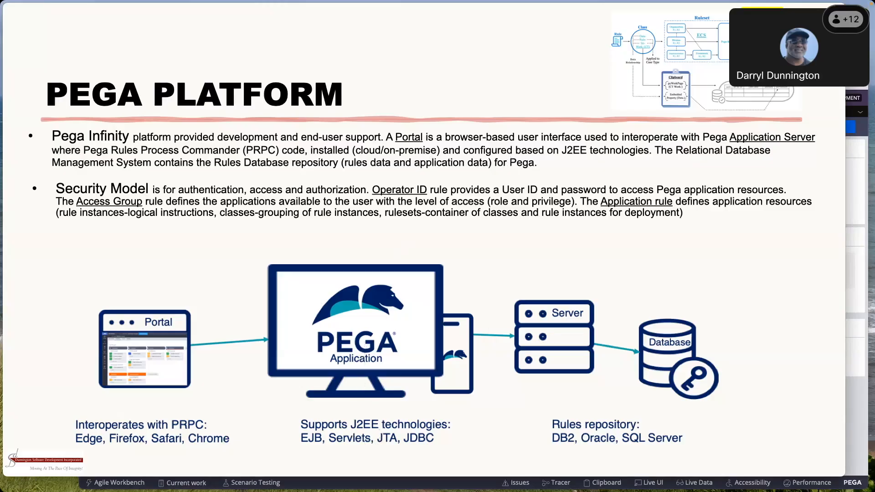
Switch to the Pega Academy classroom page, examine its Pega, database, operating system and application server details, and return to the Pega Platform slide
drag(0, 173, 798, 39)
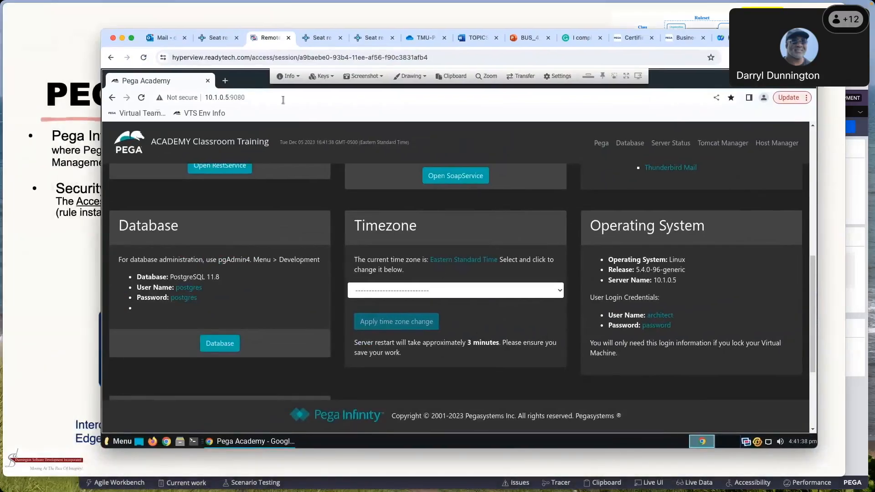
scroll(169, 132, down, 3)
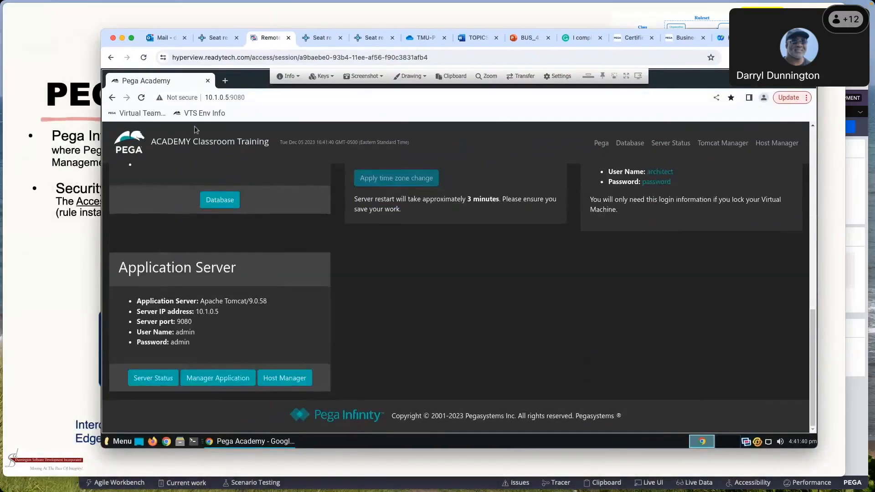
scroll(252, 196, up, 3)
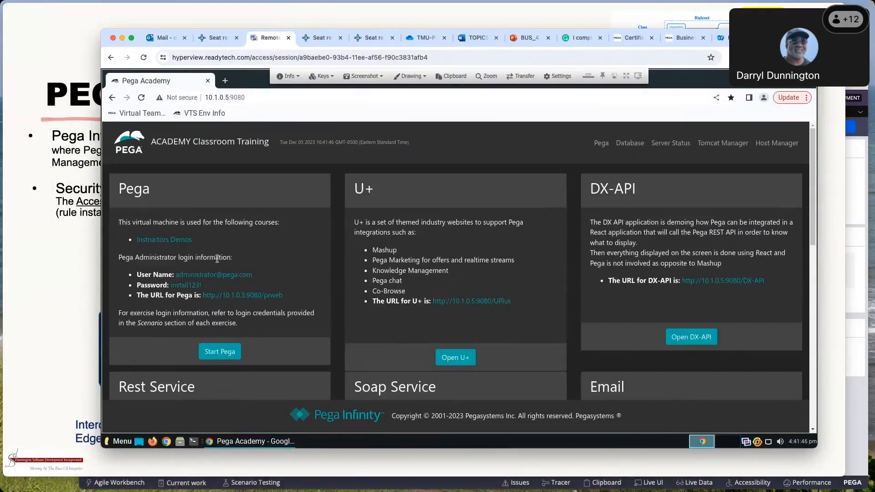
scroll(224, 280, down, 1)
scroll(225, 279, down, 5)
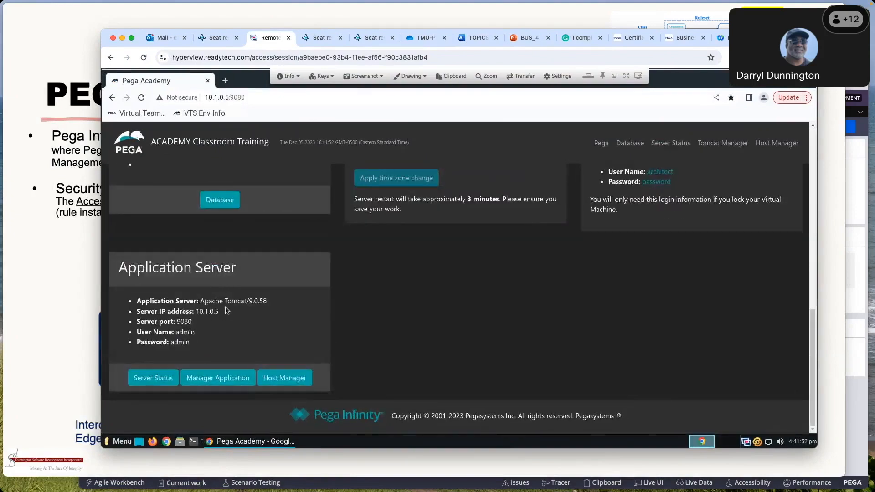
scroll(226, 310, up, 5)
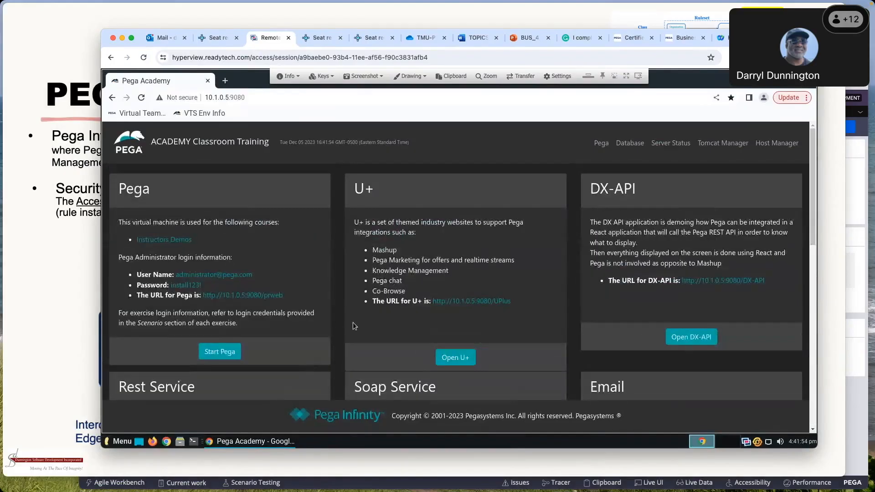
drag(814, 243, 811, 357)
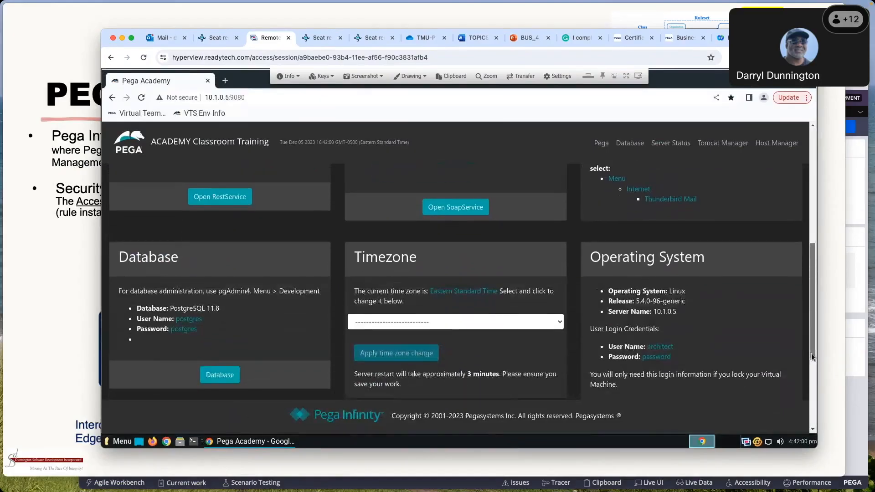
drag(761, 39, 52, 251)
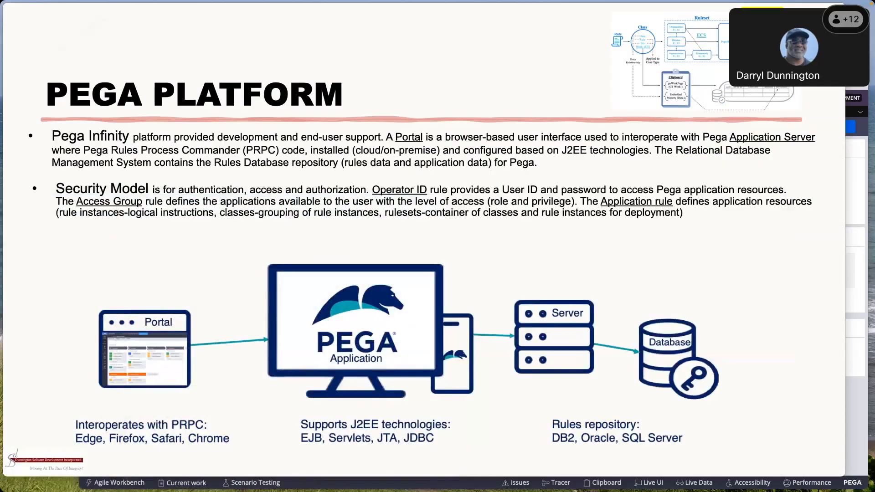
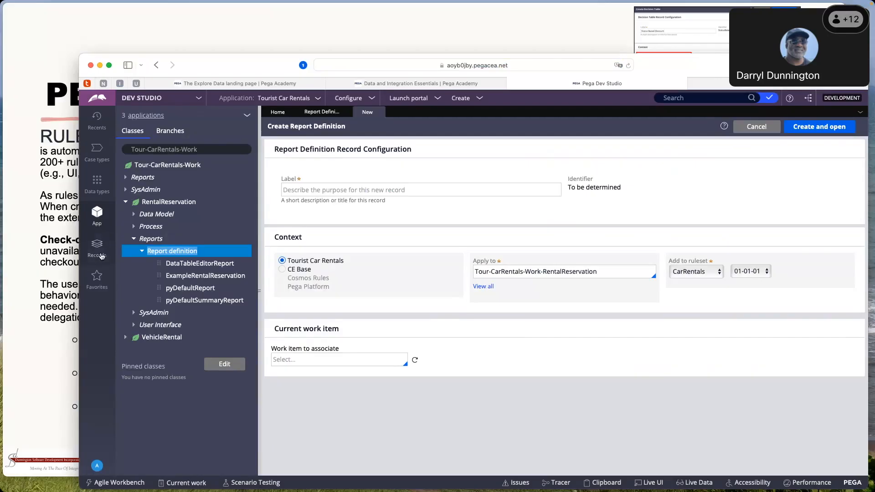
Browse the application's records by rule category and list all instances of the Data Model category's Property rule type
click(101, 249)
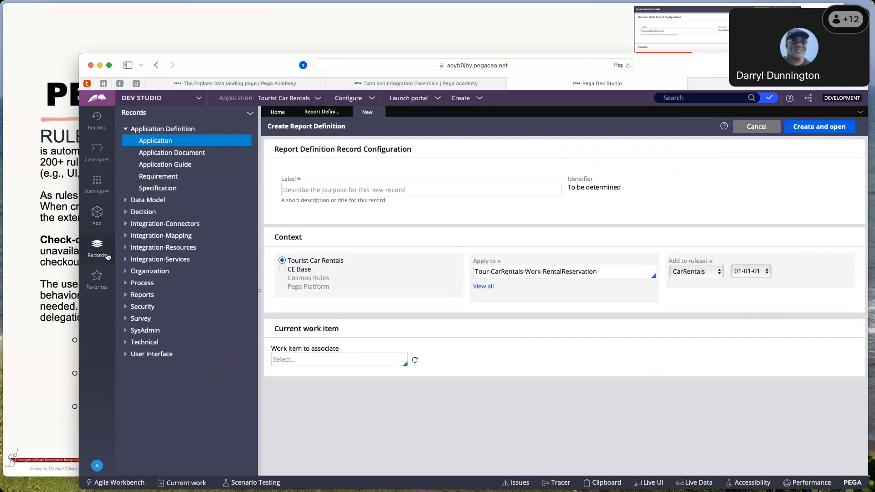
click(126, 129)
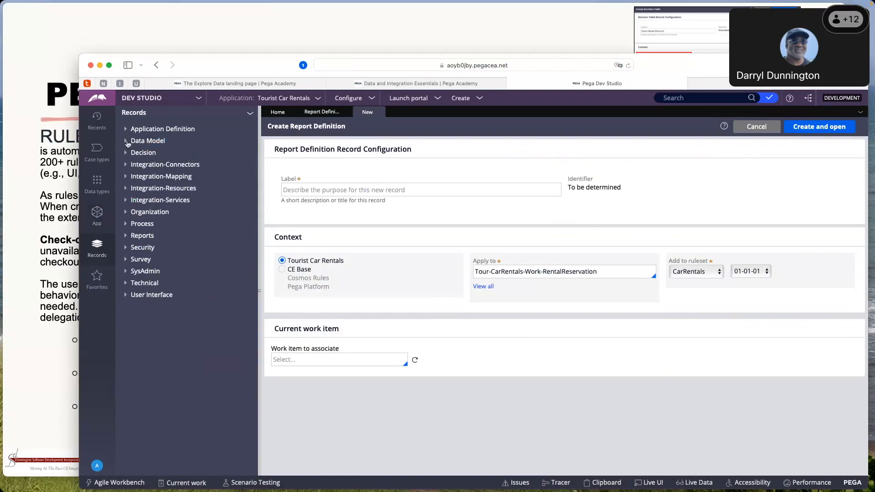
click(128, 142)
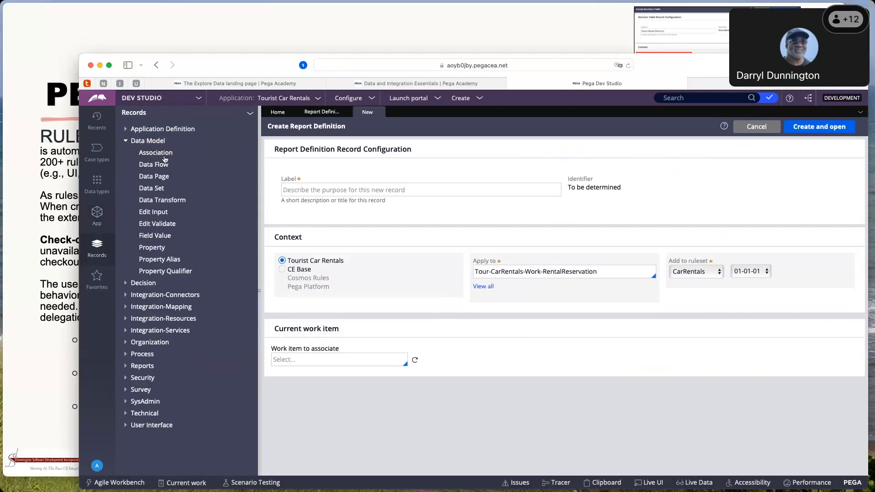
click(155, 249)
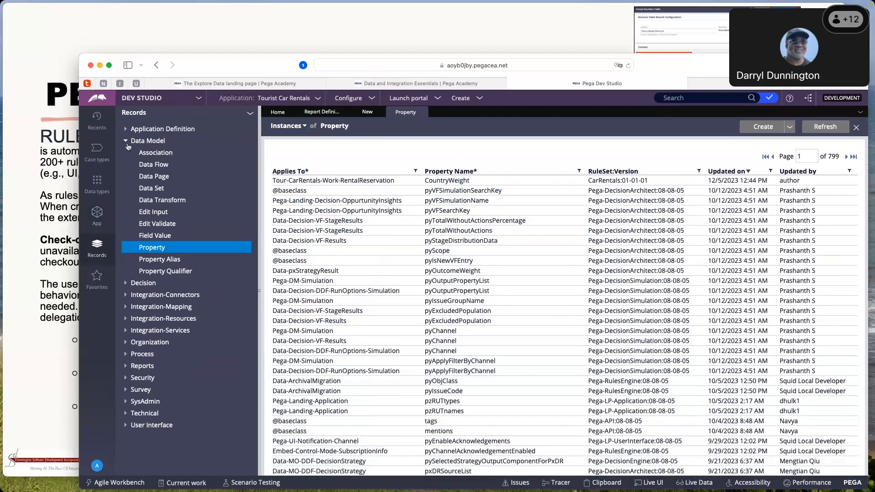
Return to the application's class structure and open the CountryWeight property from the RentalReservation class's data model
click(96, 216)
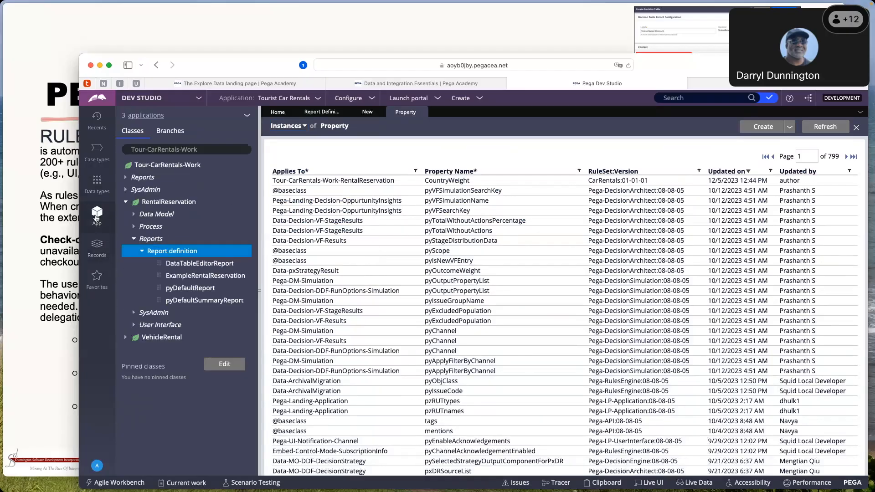
click(133, 239)
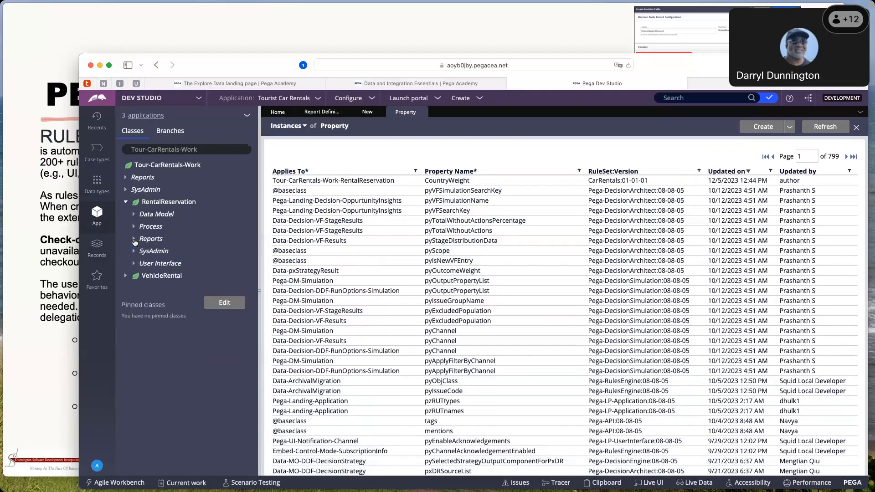
click(126, 203)
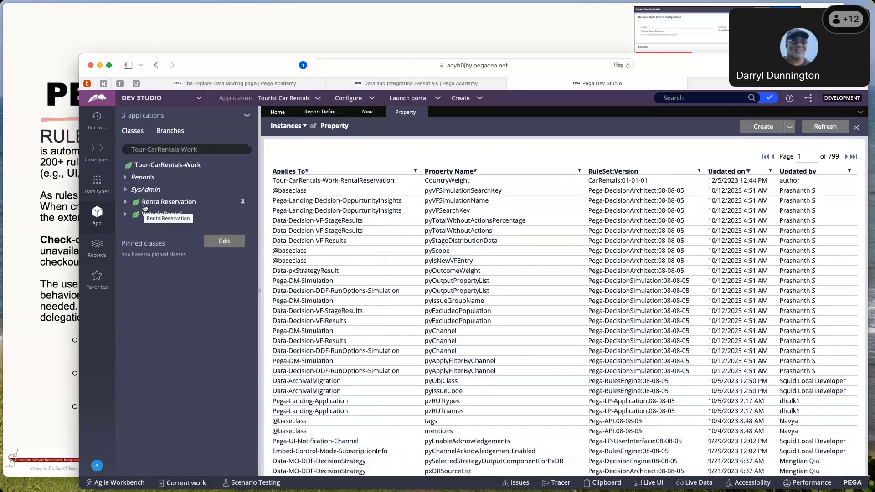
click(126, 202)
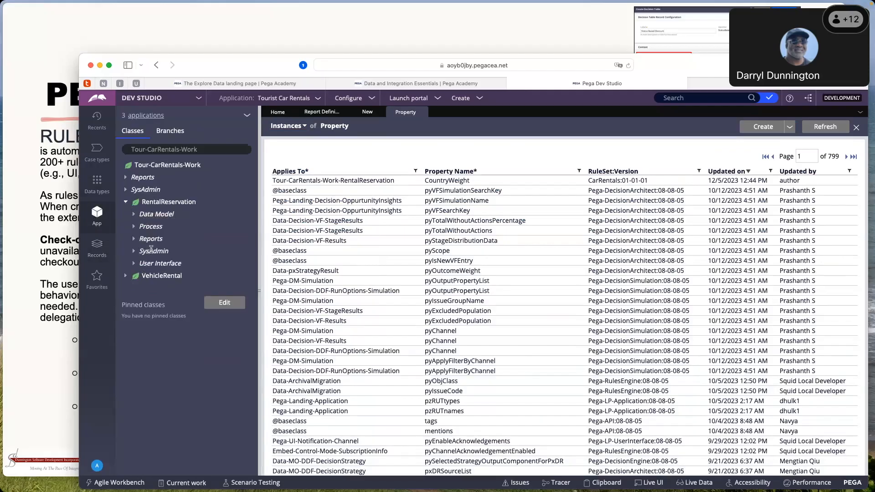
click(134, 216)
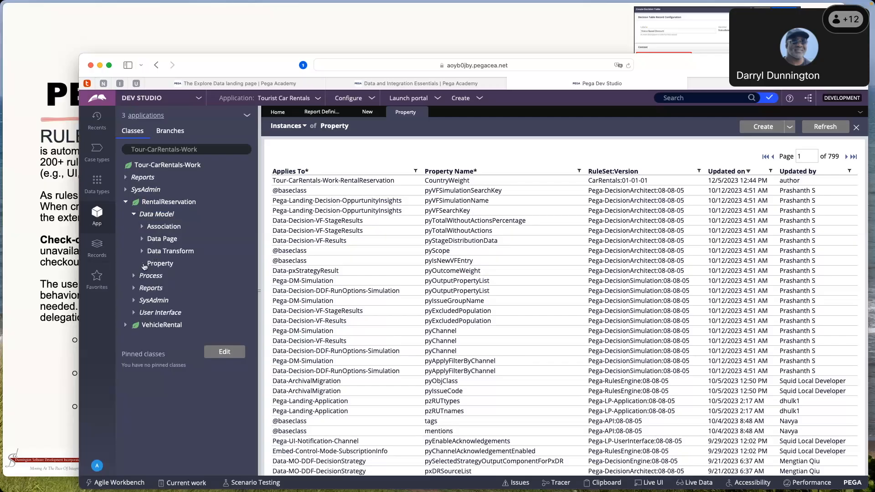
click(142, 264)
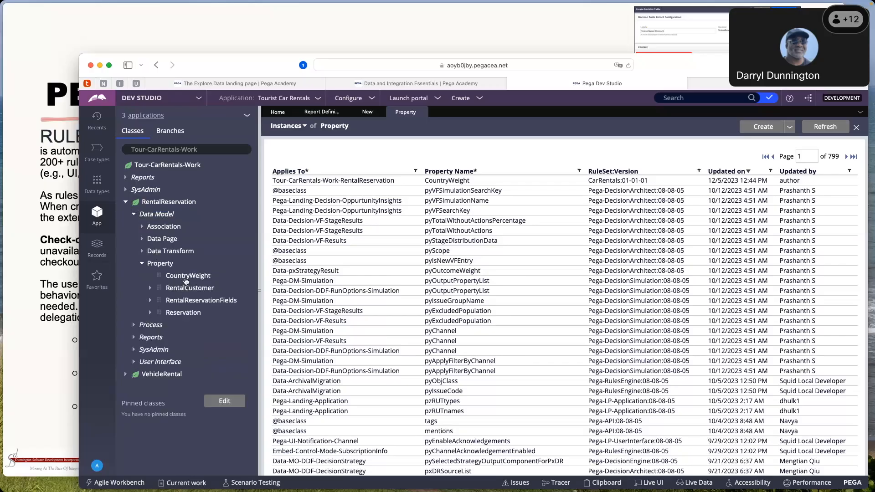
click(187, 277)
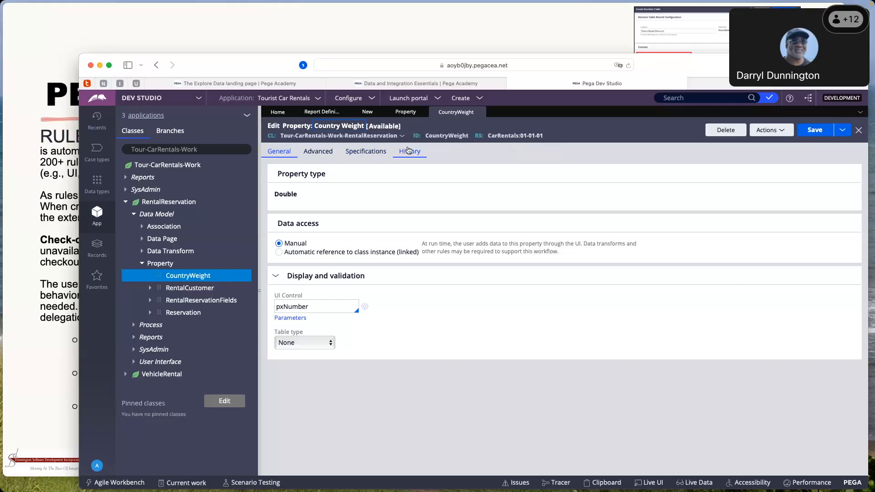
Review the general, advanced and specification settings of the CountryWeight property
click(311, 155)
click(365, 156)
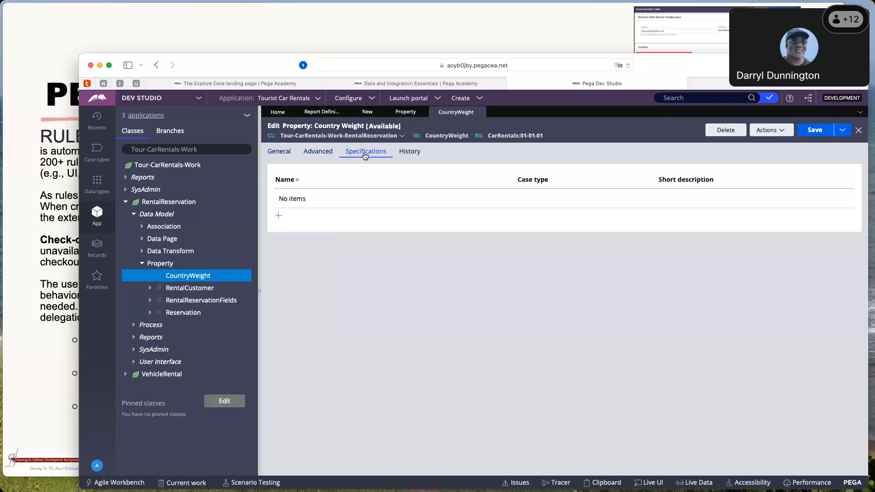
click(315, 155)
click(284, 156)
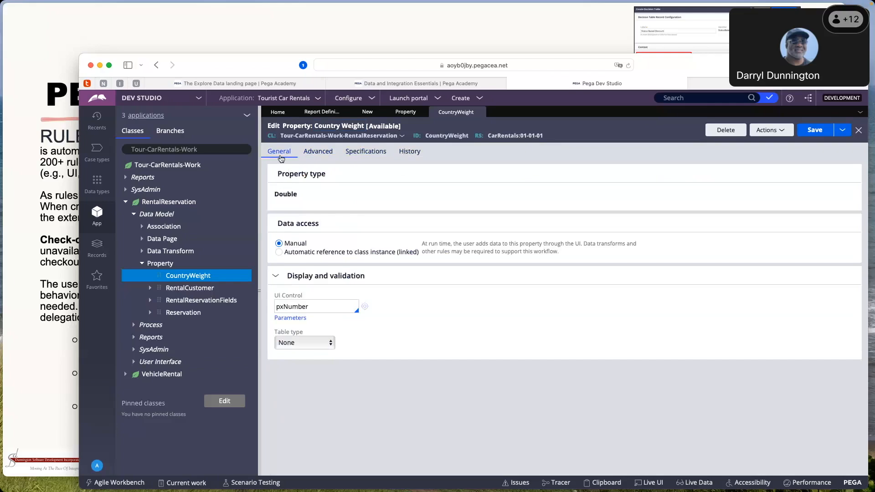
click(319, 156)
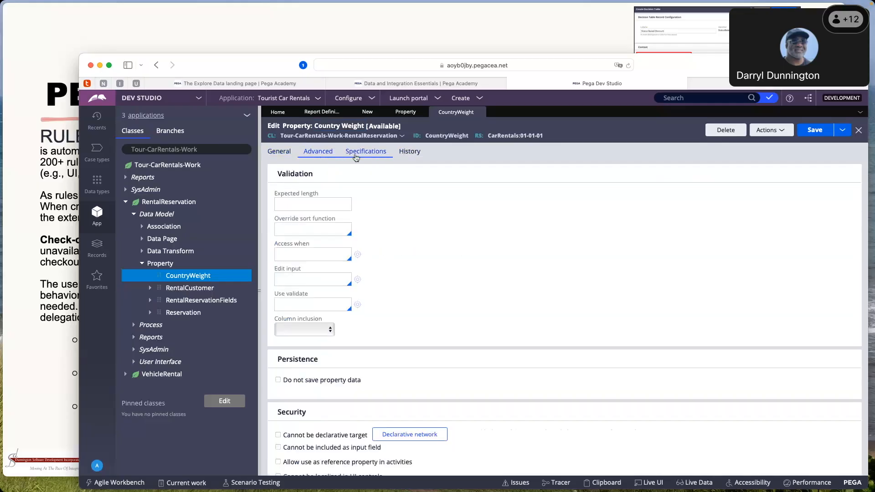
click(382, 156)
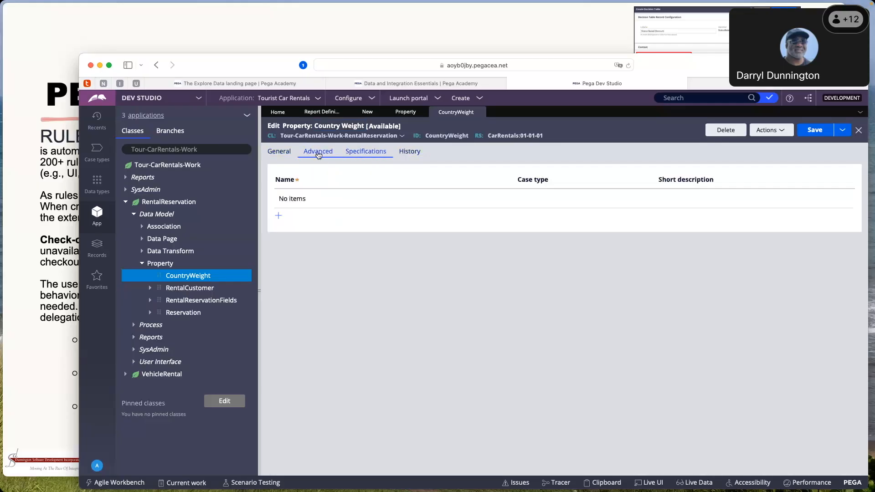
Look at the availability options for the CountryWeight property and cancel without changing anything
click(384, 127)
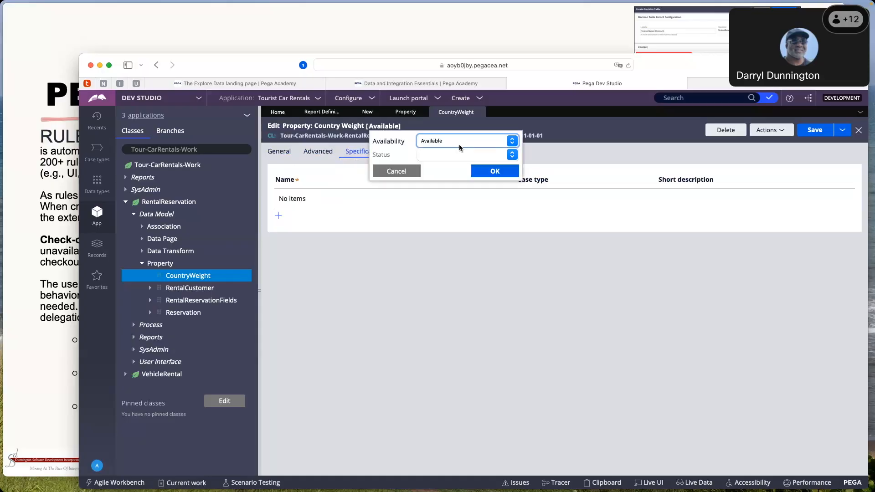
click(514, 144)
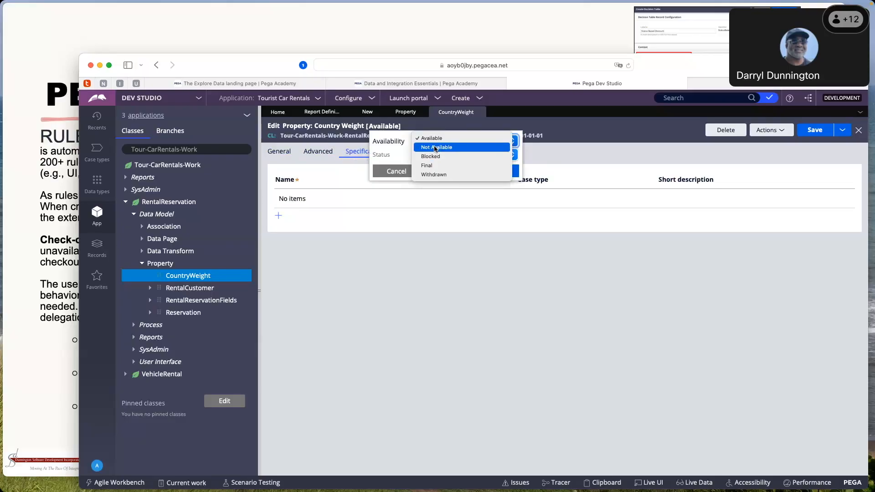
click(440, 265)
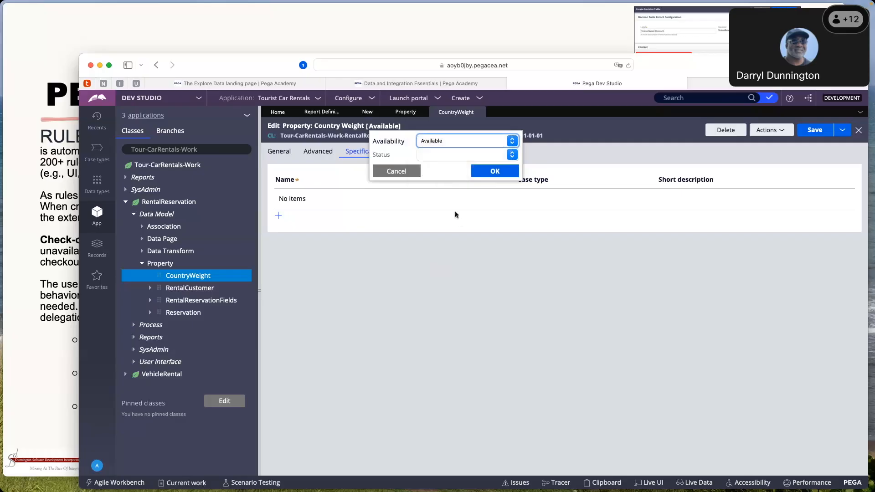
click(411, 174)
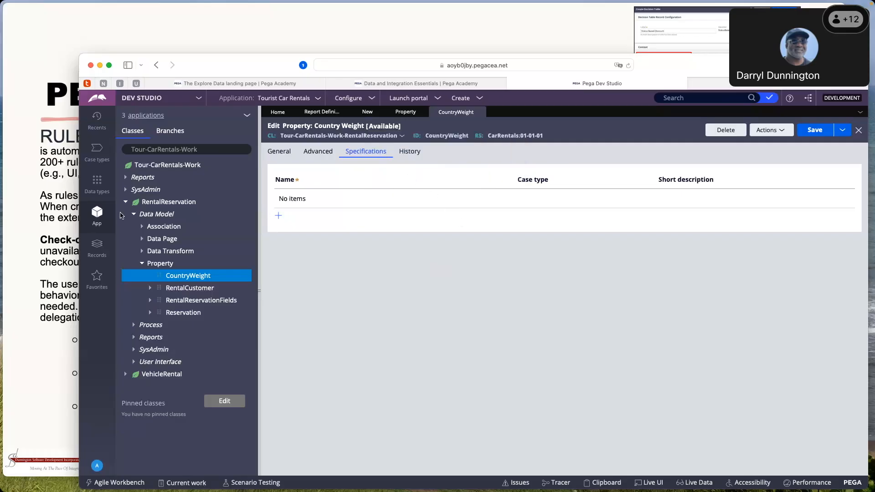
Collapse the RentalReservation class, show the Pega Rules slide and switch back to Dev Studio
click(126, 203)
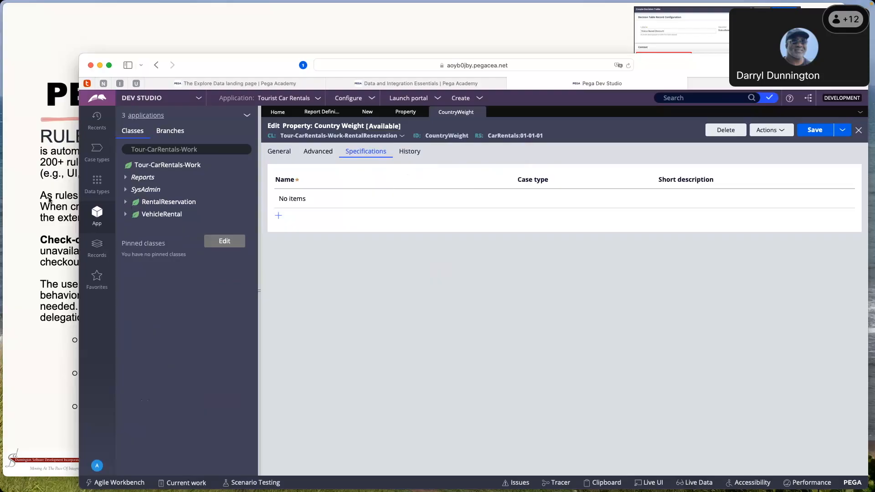
click(63, 229)
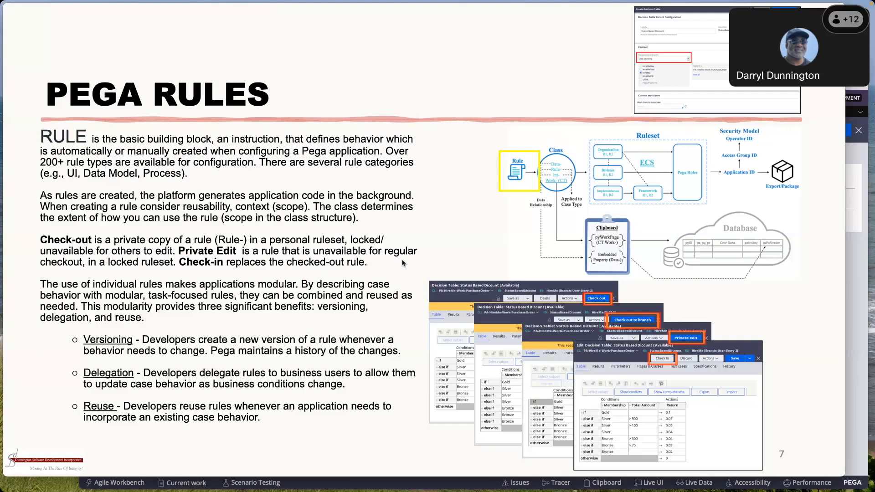
click(849, 256)
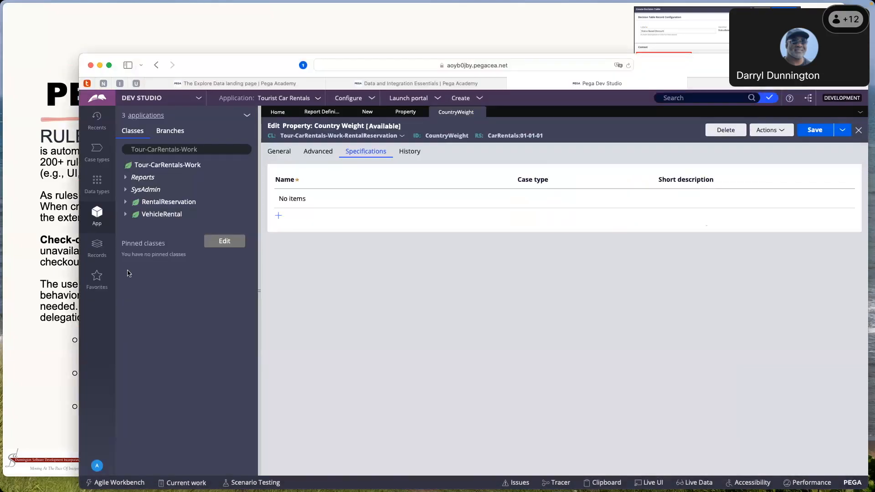
List the Data Page instances in the records' Data Model category and examine the definition and data sources of D_pyQuickCreate
click(102, 248)
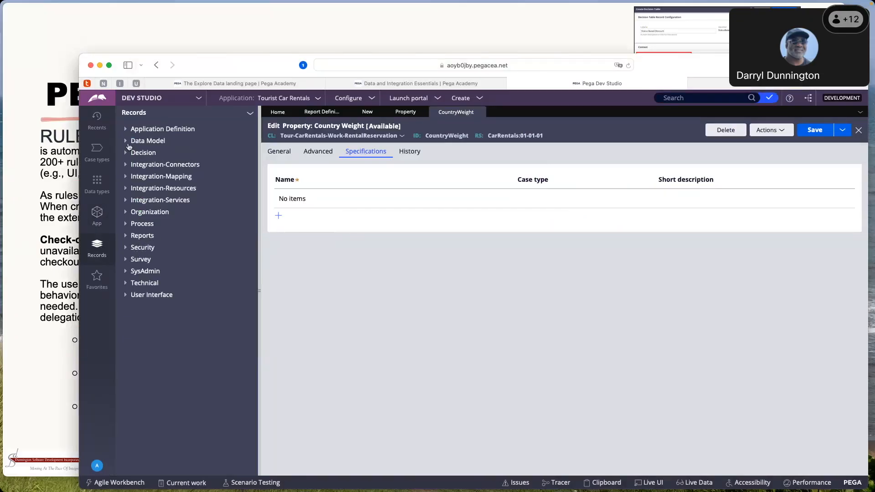
click(127, 142)
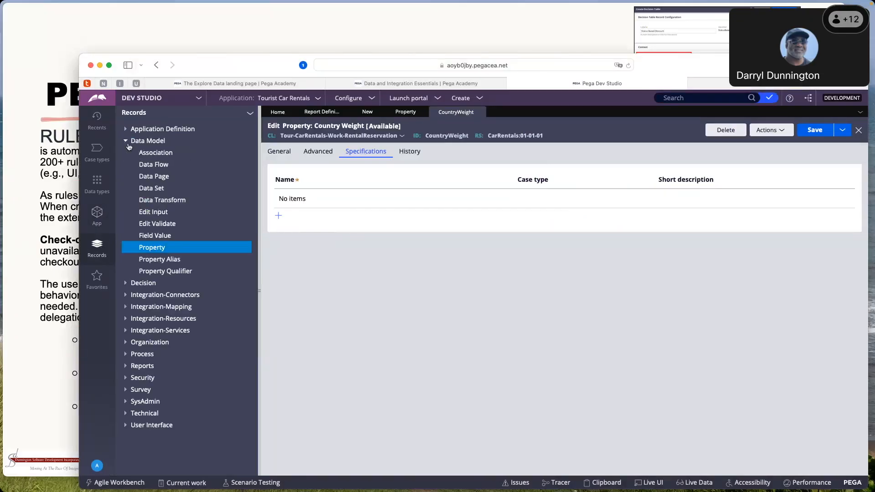
click(156, 178)
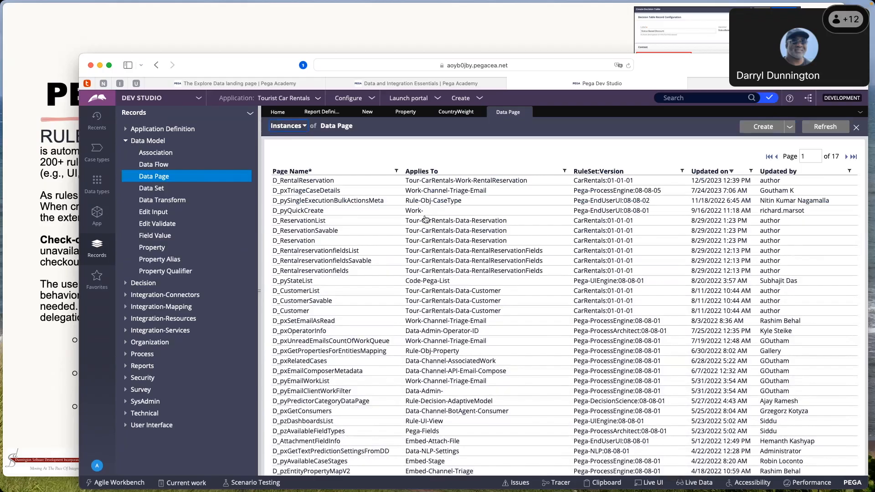
click(294, 212)
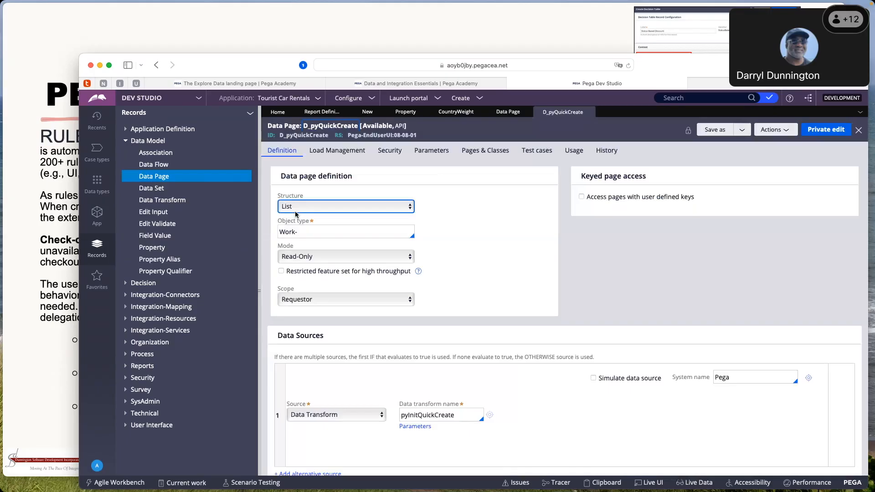
scroll(296, 213, down, 1)
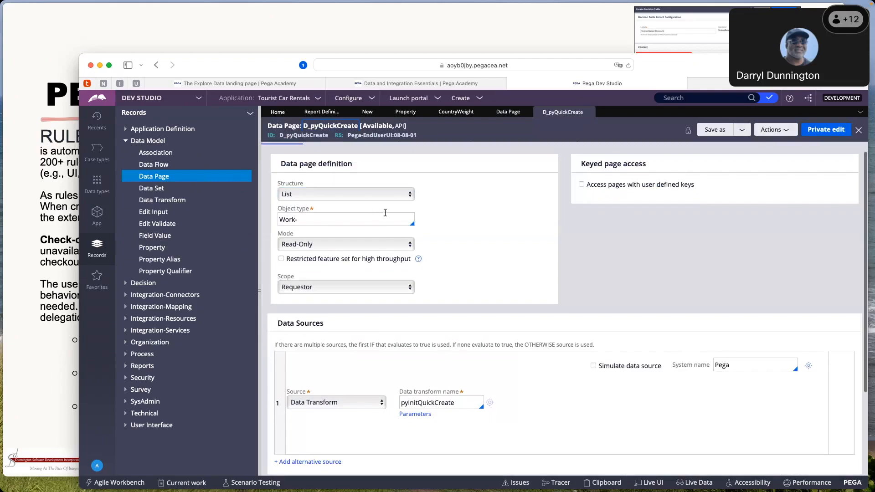
scroll(384, 210, up, 1)
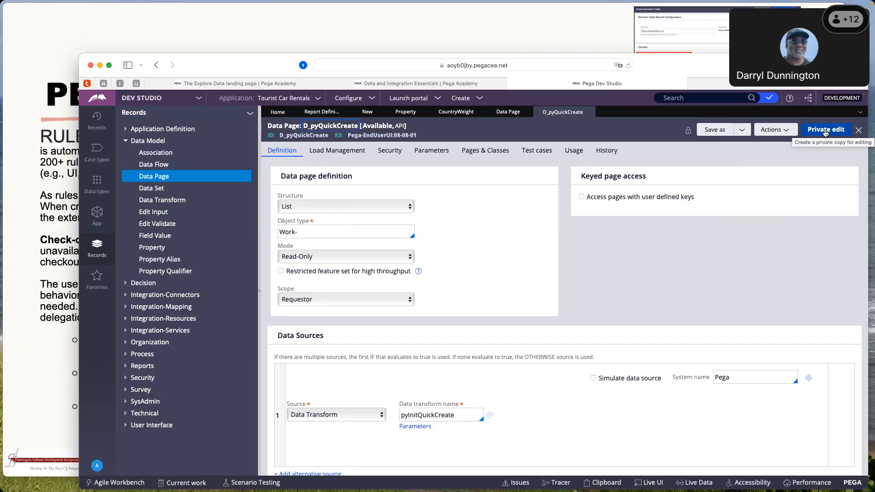
Create a private edit copy of the D_pyQuickCreate data page and look over its definition and data sources
click(824, 130)
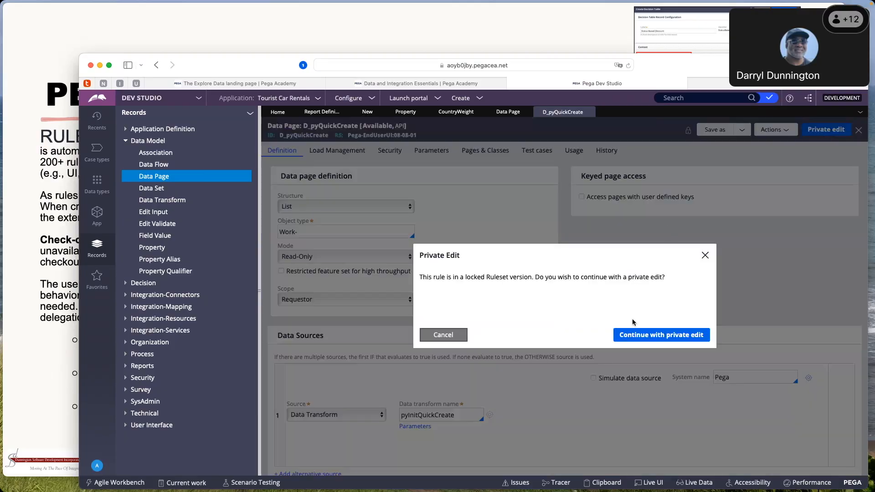
click(645, 335)
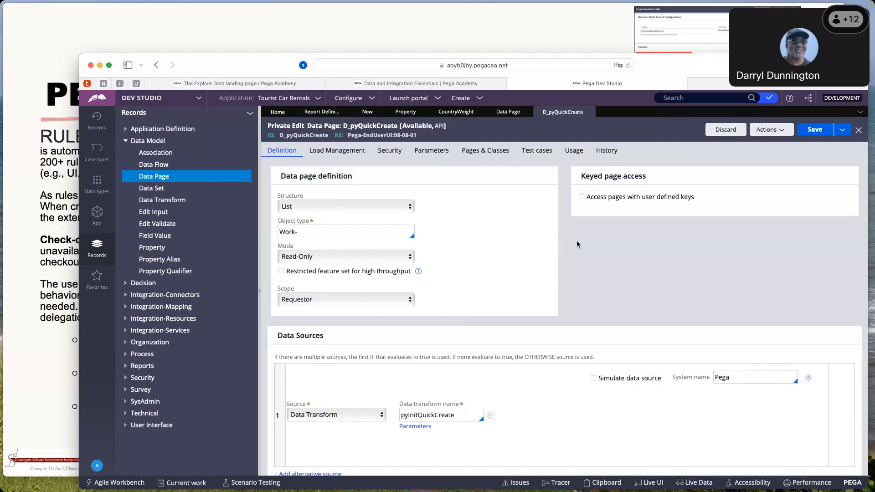
scroll(576, 240, down, 2)
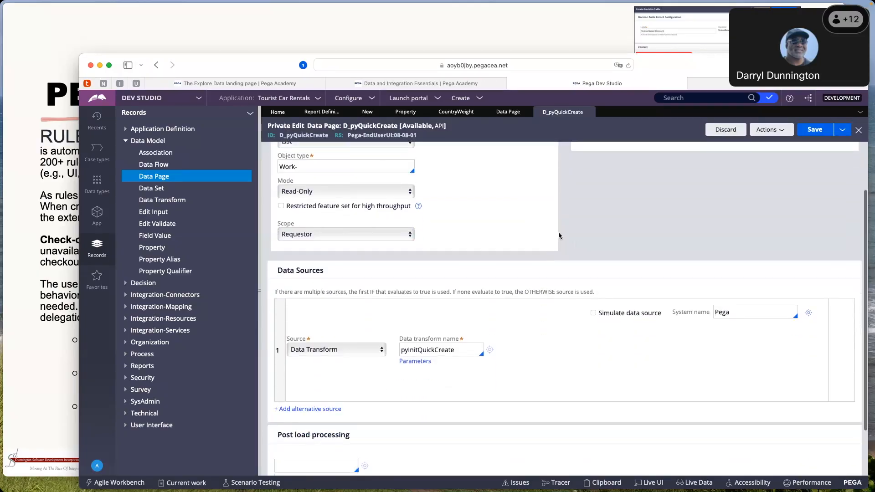
scroll(559, 231, up, 2)
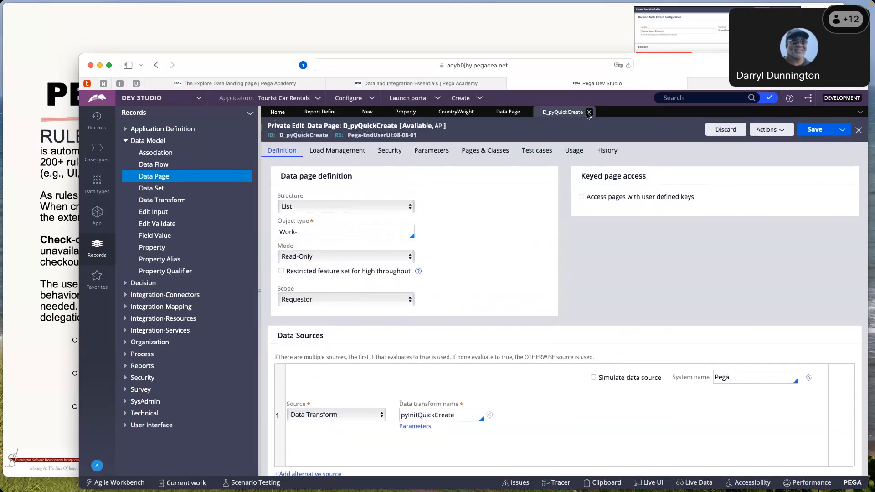
Close the D_pyQuickCreate data page and the Data Page instance list, and collapse the Data Model category
click(589, 113)
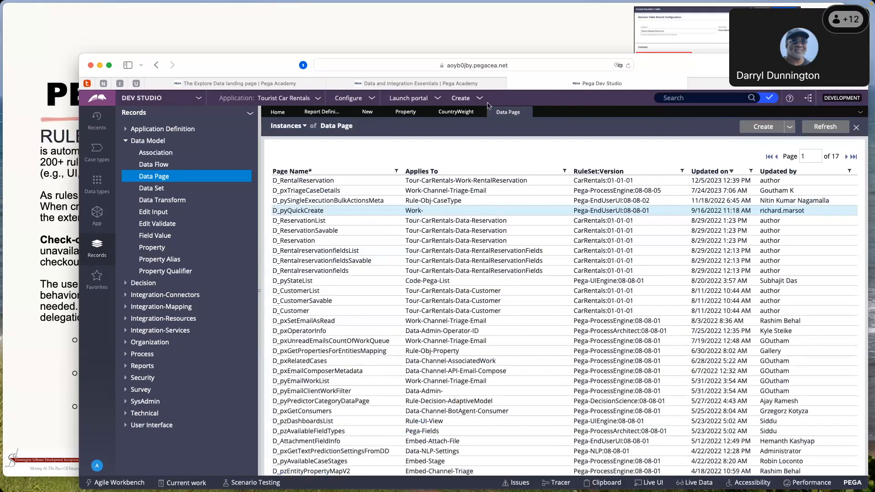
click(526, 112)
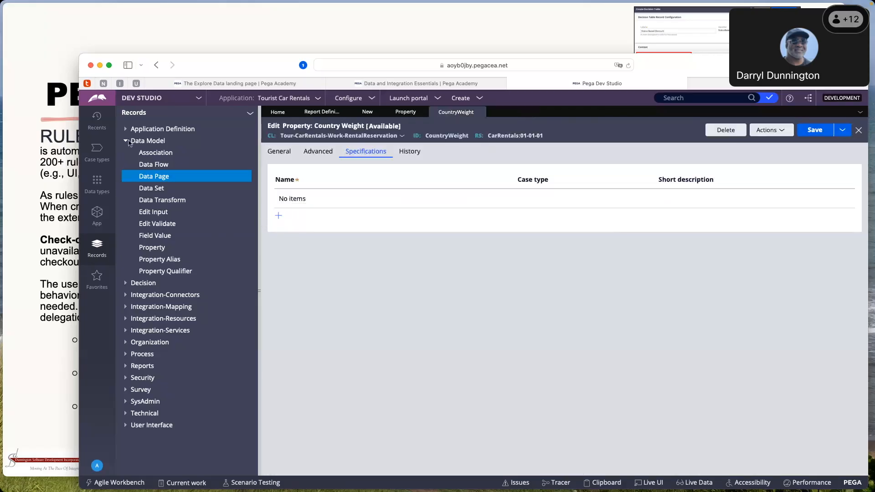
click(127, 141)
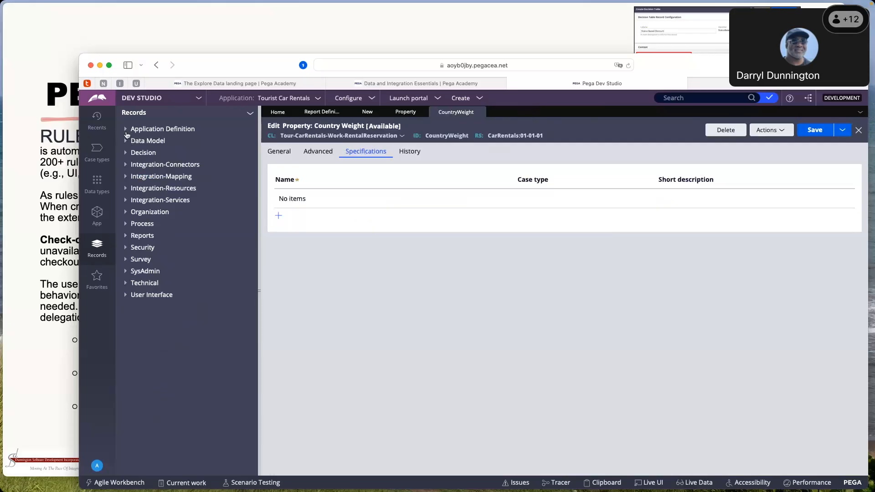
Open the CarRentals application record from the Application Definition instances, and from it open the CarRentals:01-01 ruleset
click(126, 130)
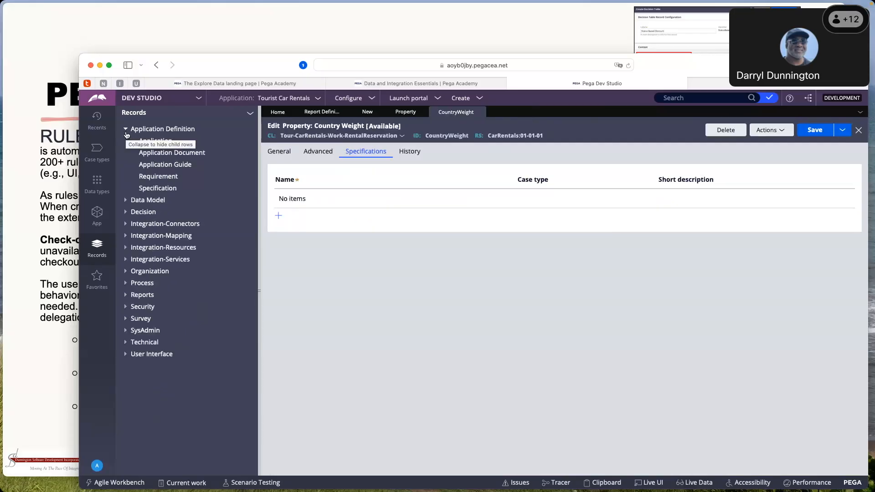
click(157, 142)
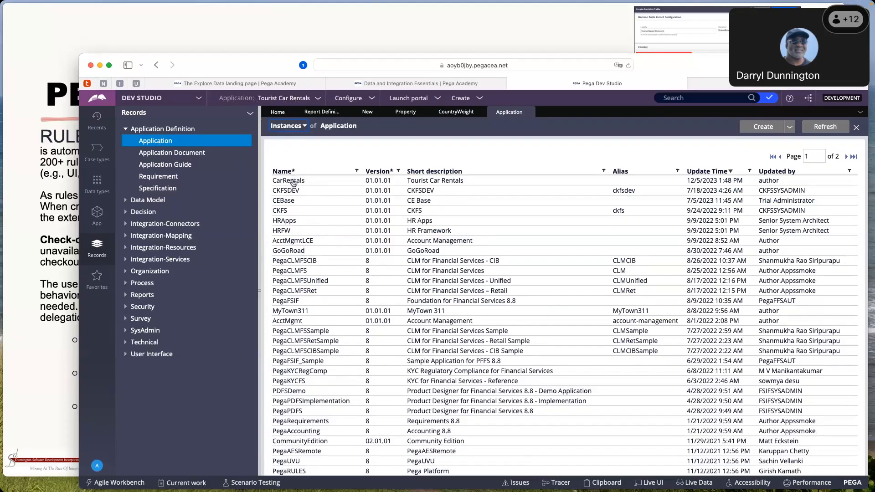
click(294, 181)
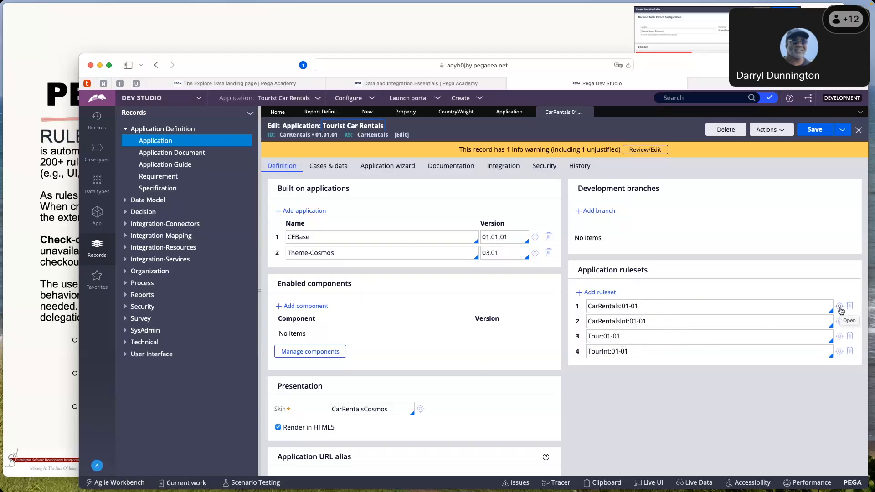
click(839, 306)
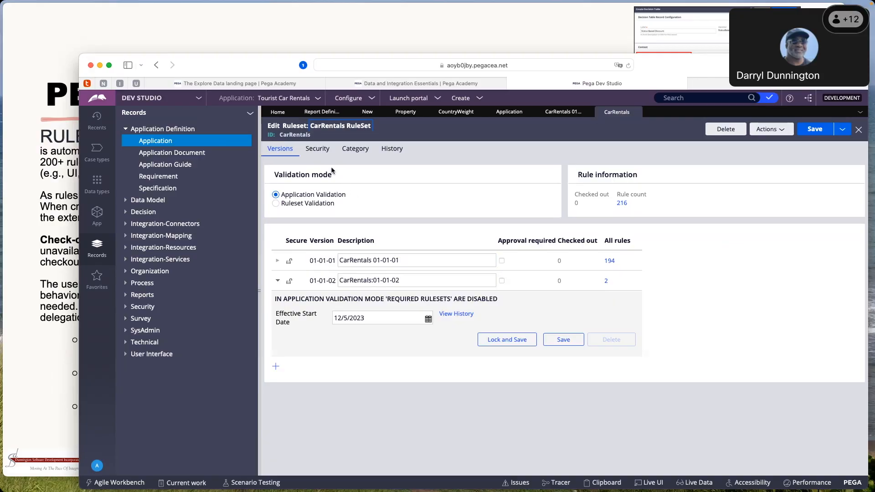
Enable check-out in the CarRentals ruleset's rule management settings, review its versions and save the ruleset
click(326, 154)
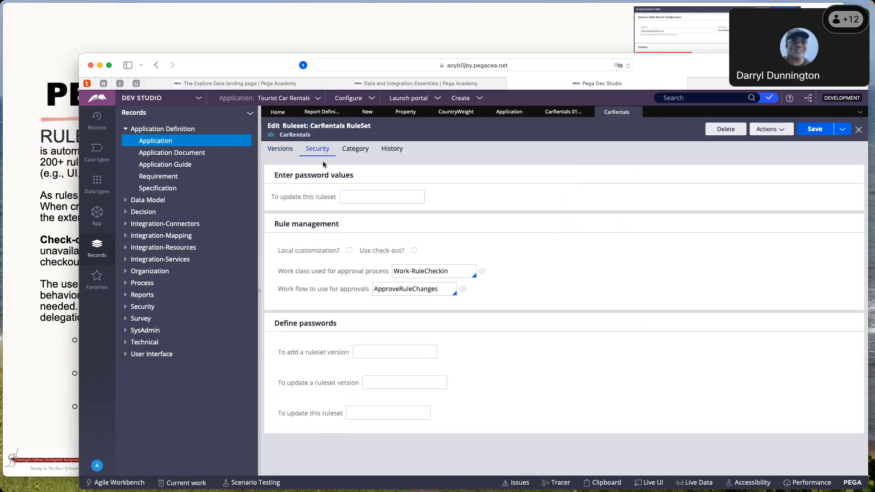
click(414, 251)
click(289, 152)
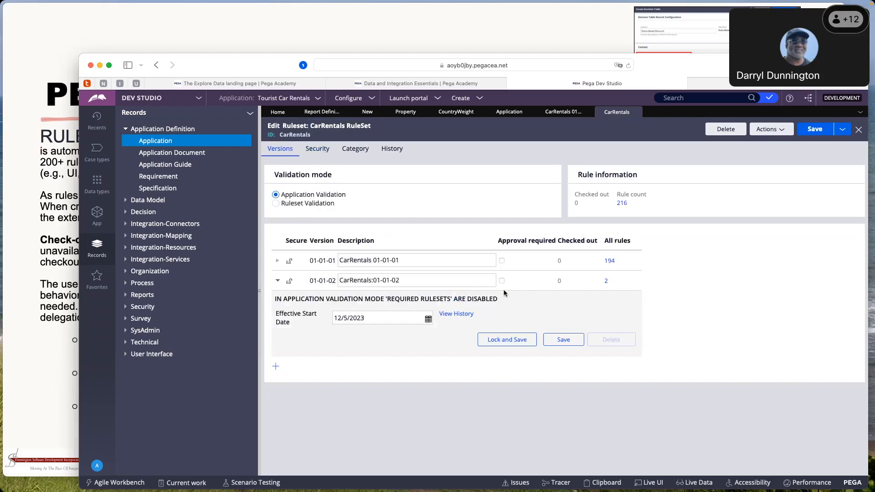
double_click(394, 280)
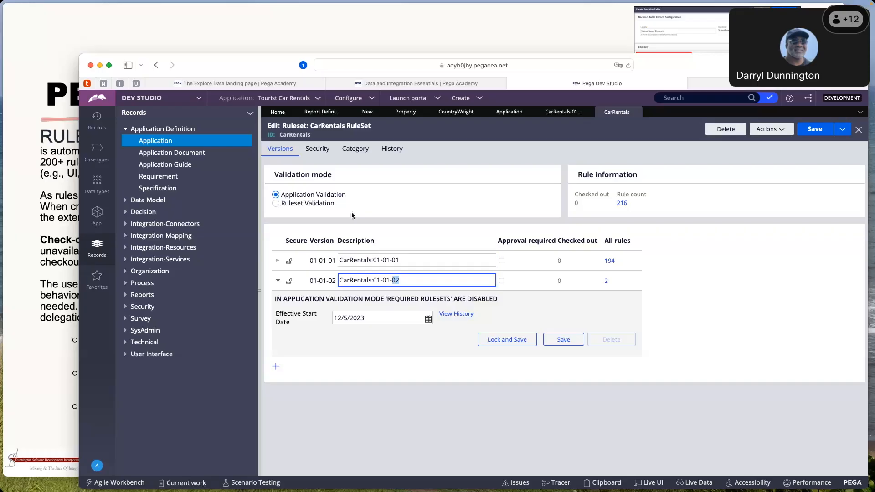
click(321, 154)
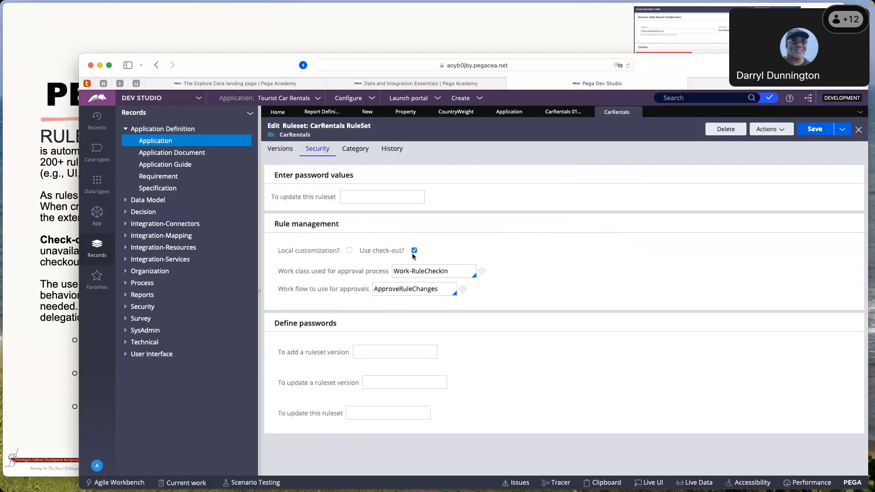
click(275, 154)
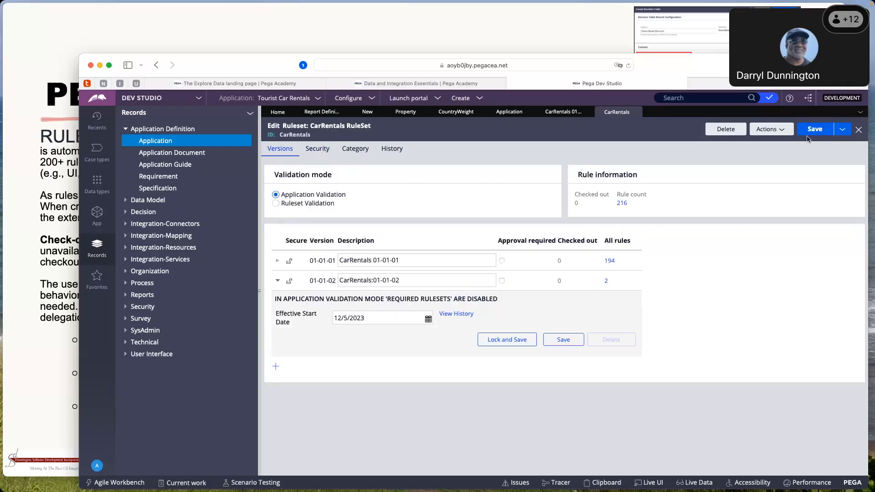
click(822, 134)
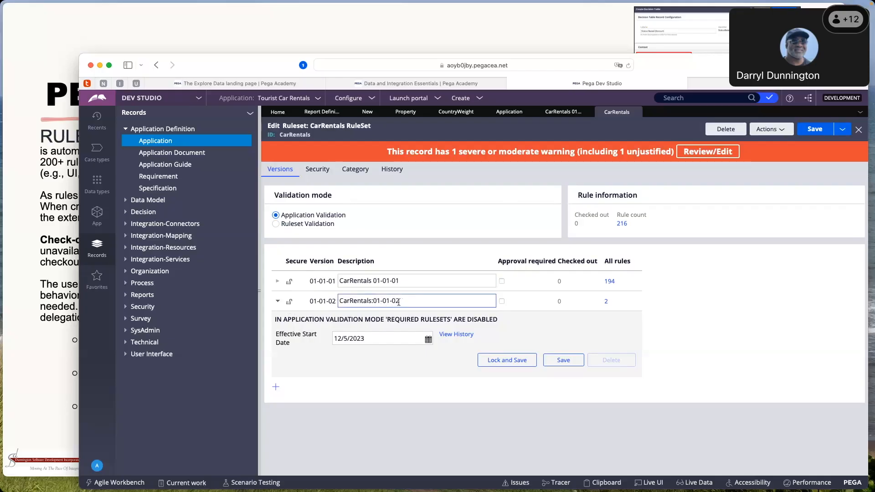
Highlight the individual number parts in the description of ruleset version 01-01-02 and save the CarRentals ruleset again
mouse_move(373, 301)
mouse_down()
mouse_move(406, 301)
mouse_move(379, 302)
mouse_move(389, 301)
mouse_up()
click(381, 301)
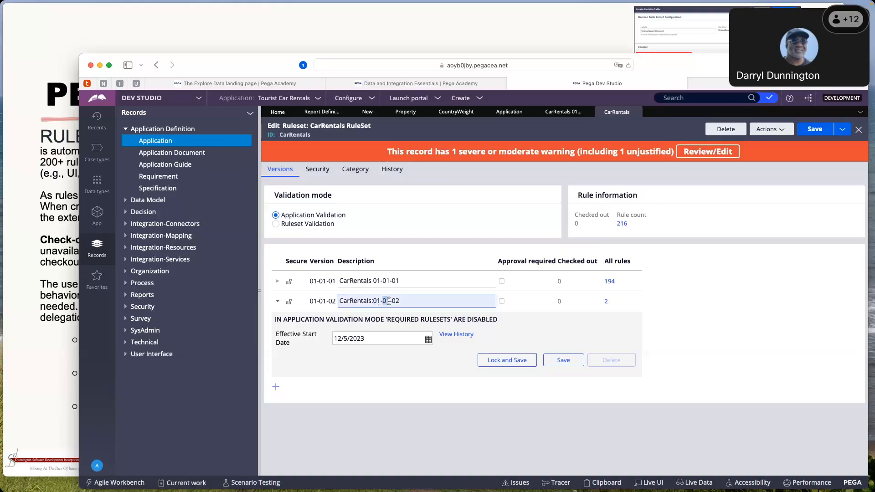
drag(389, 301, 395, 301)
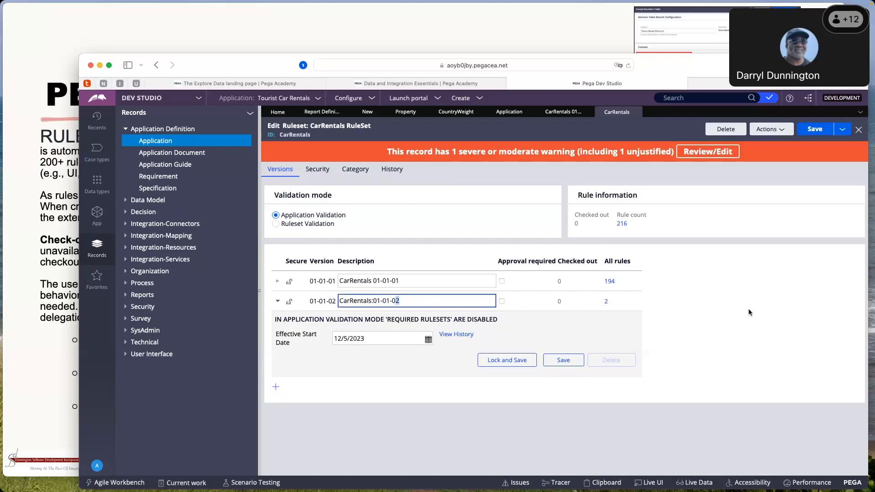
click(814, 130)
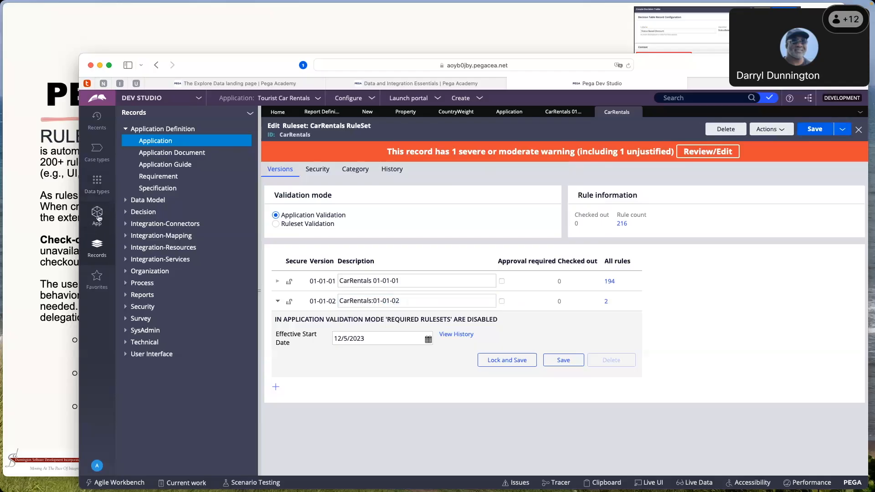
Expand the RentalReservation class in the application's class structure and open its CountryWeight property
click(98, 218)
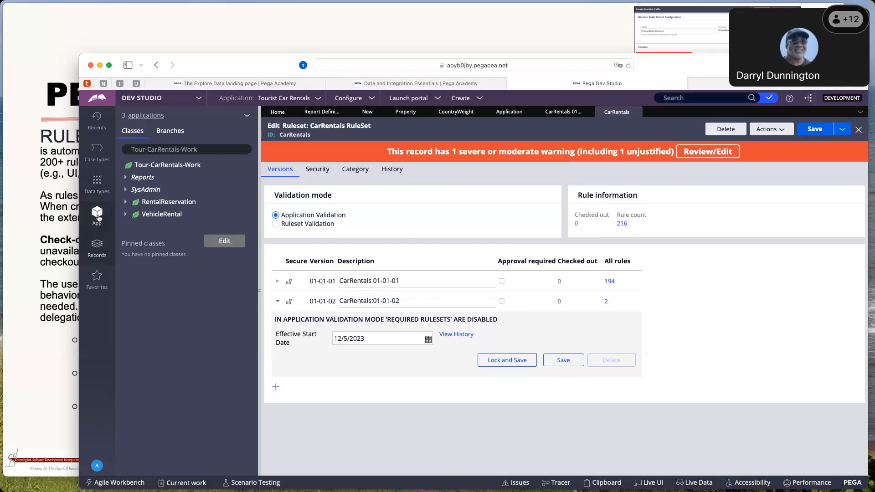
click(127, 203)
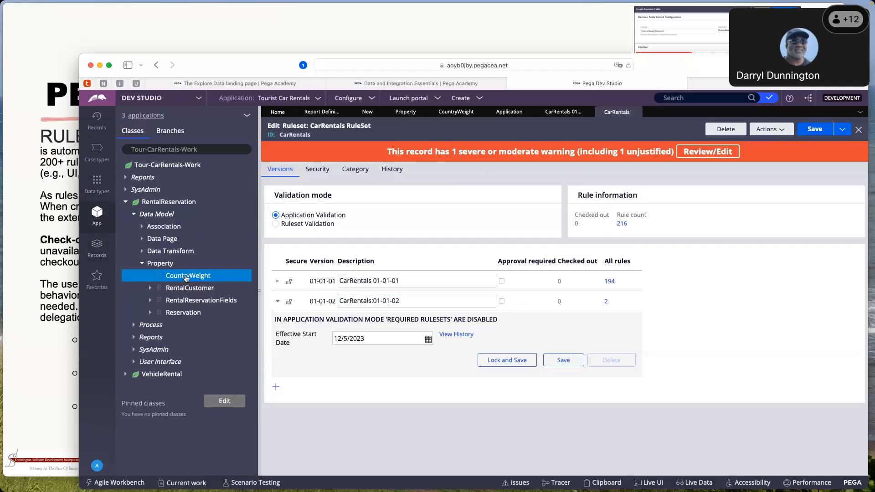
click(187, 278)
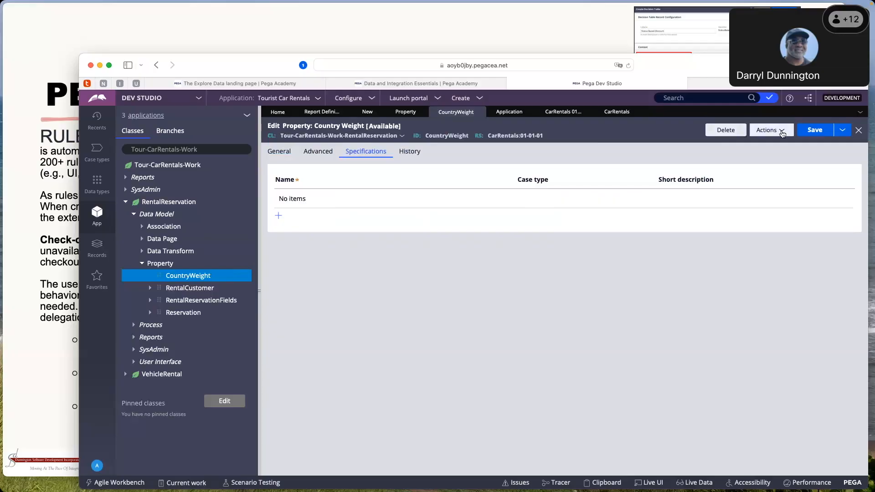
Refresh the CountryWeight property and check it out for editing, showing its general settings
click(777, 132)
click(740, 156)
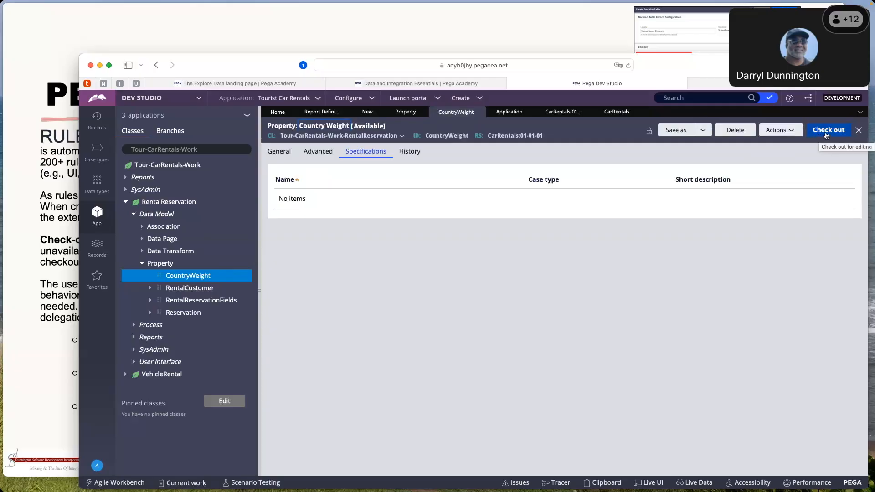
click(276, 153)
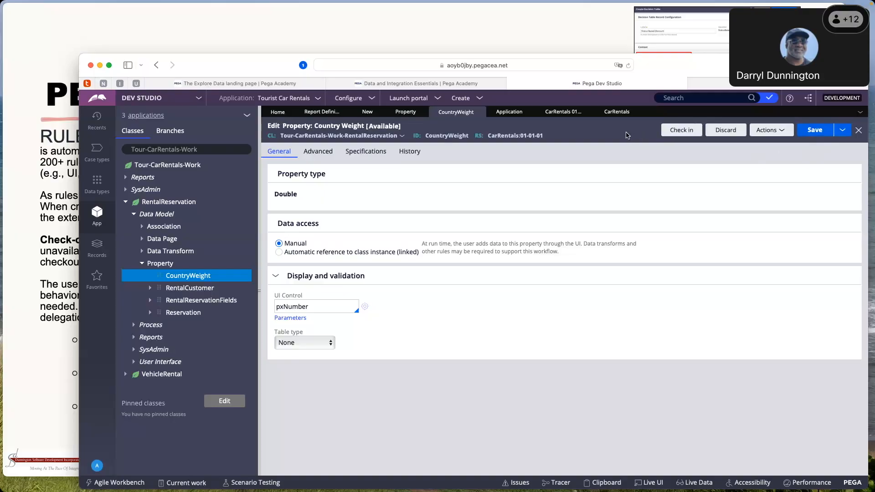
Check in the CountryWeight property with the comment "Checked in."
click(684, 133)
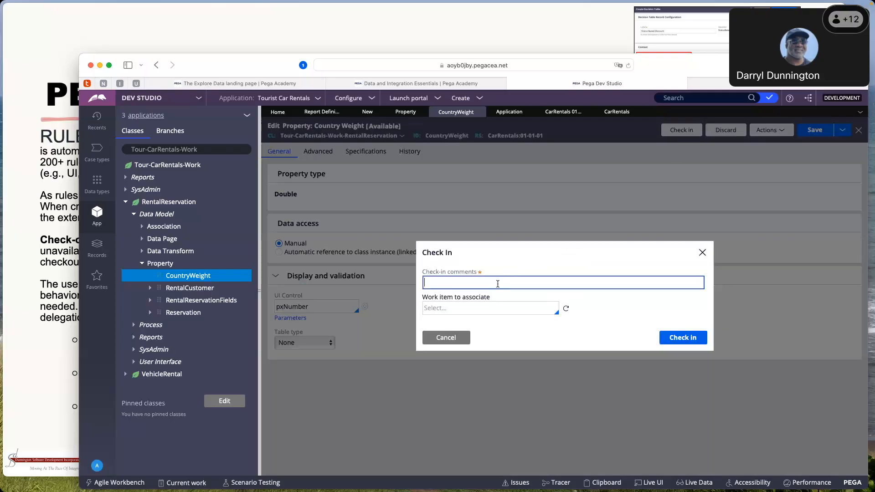
text(Checked in.)
click(677, 341)
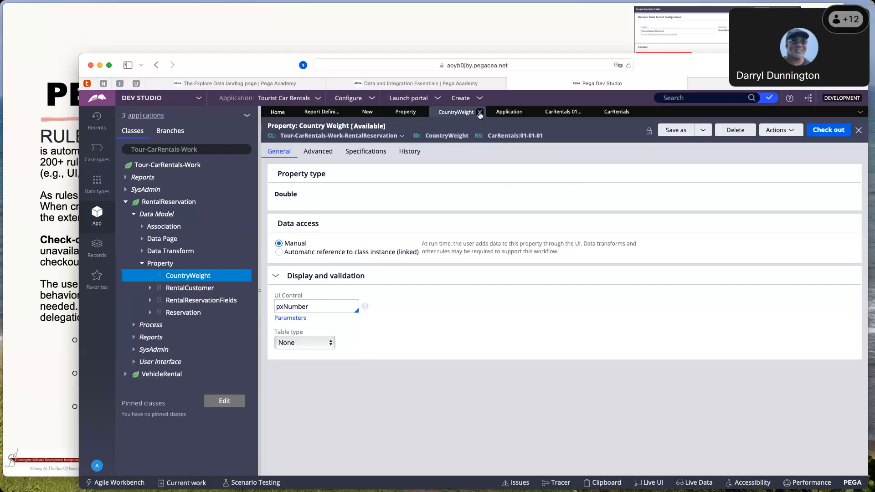
Close the CountryWeight property and switch to the Pega Rules slide in the presentation
click(480, 112)
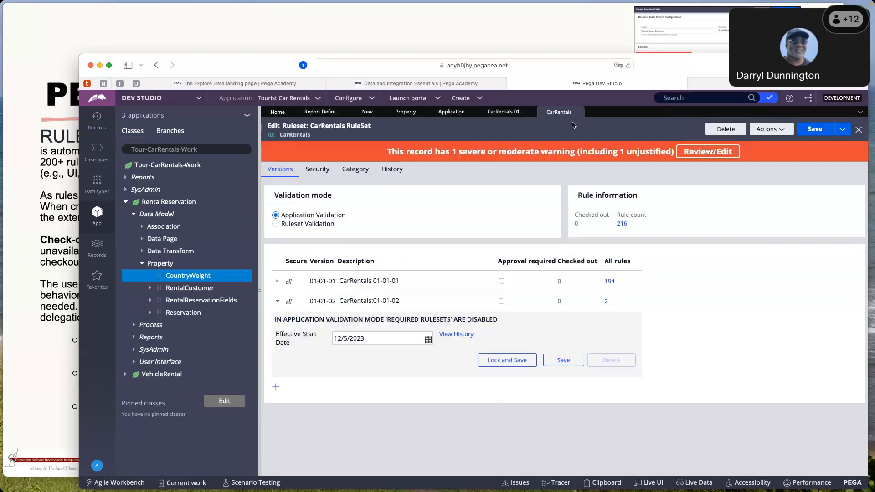
click(49, 182)
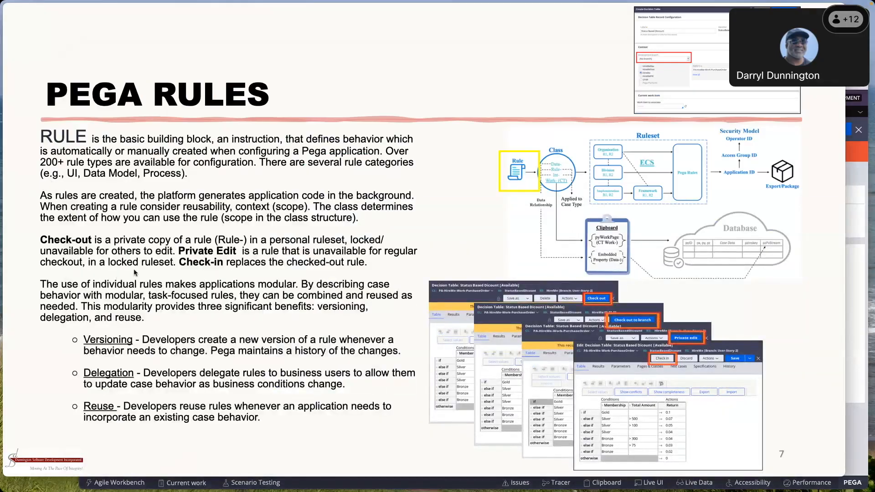